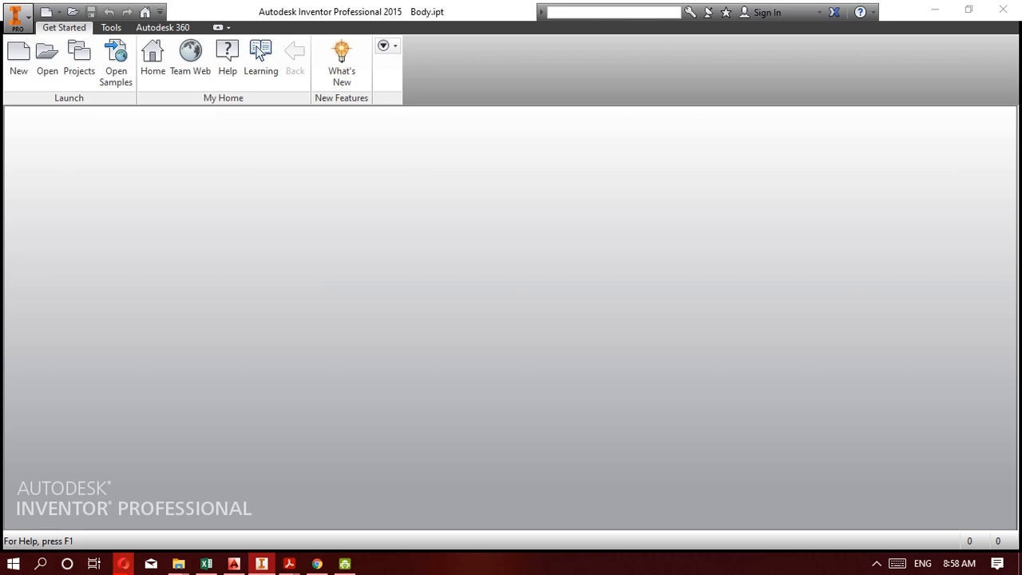
# Switch to the Kompetensi Praktikum Gambar Teknik 2020 PDF in Acrobat Reader and look through exercises Kompetensi 5A to 5G.
pyautogui.moveTo(289, 564)
pyautogui.click(281, 528)
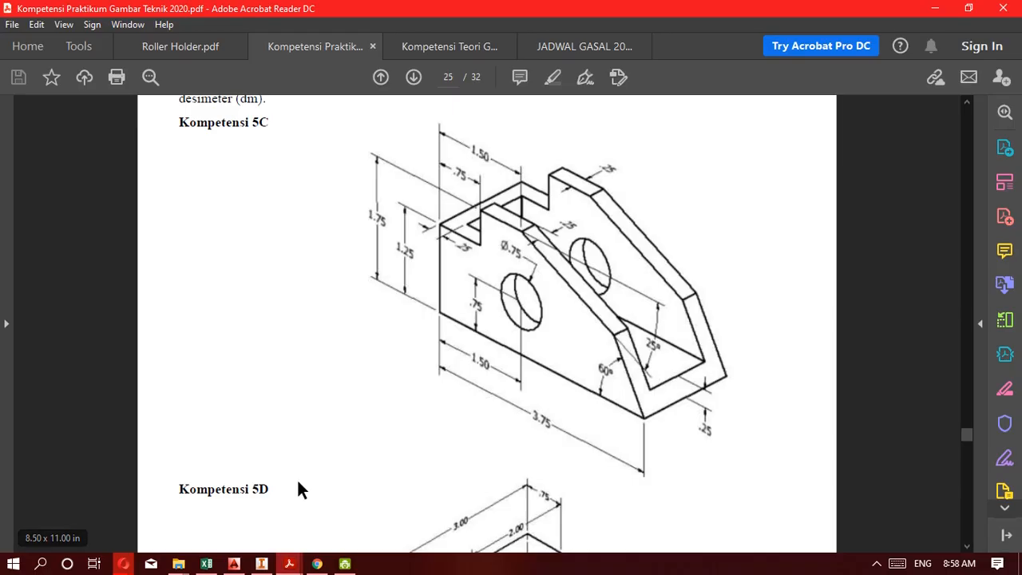
pyautogui.scroll(10, 400, 392)
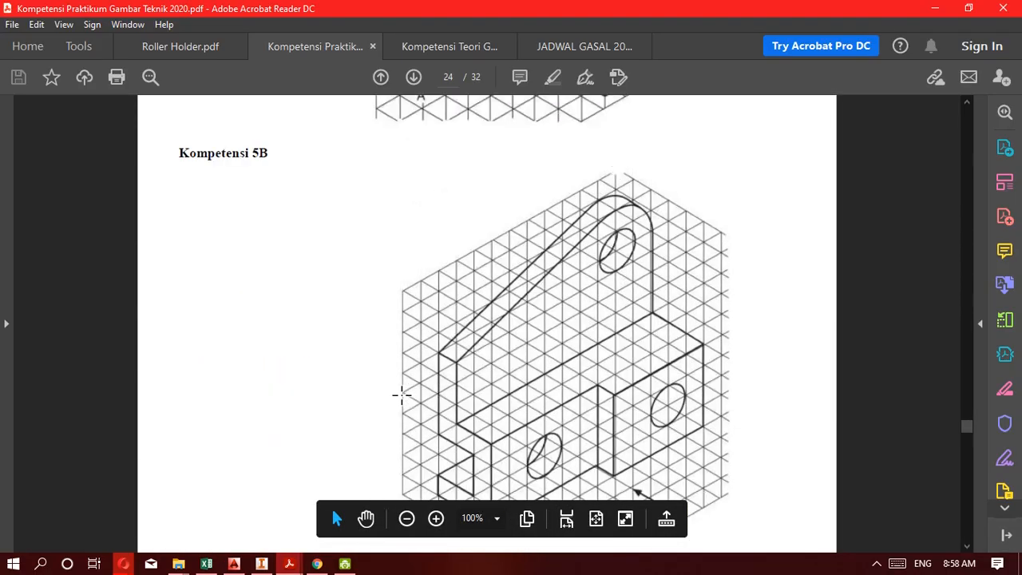
pyautogui.scroll(15, 402, 394)
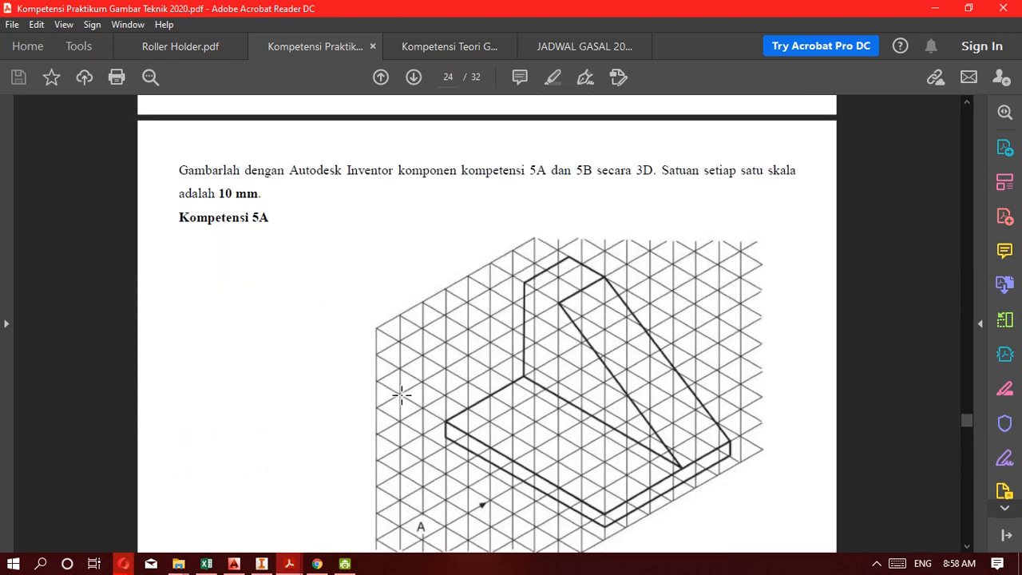
pyautogui.scroll(-20, 402, 394)
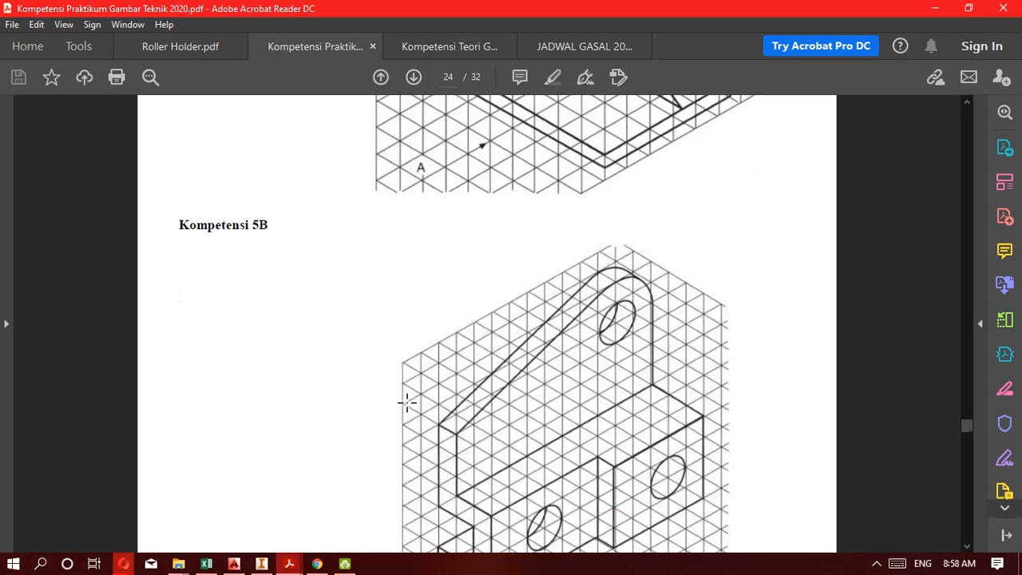
pyautogui.scroll(-4, 412, 400)
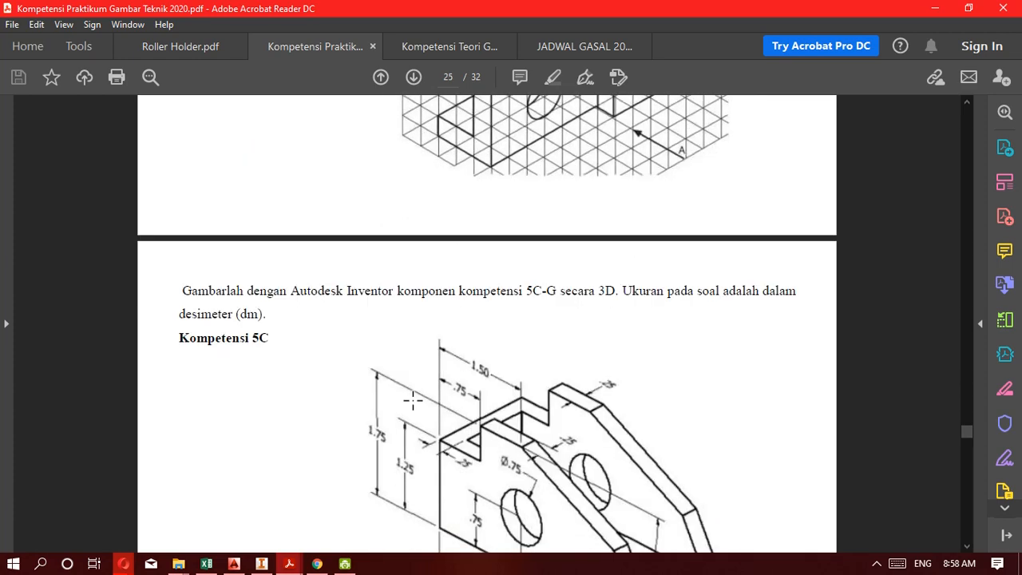
pyautogui.scroll(-4, 413, 400)
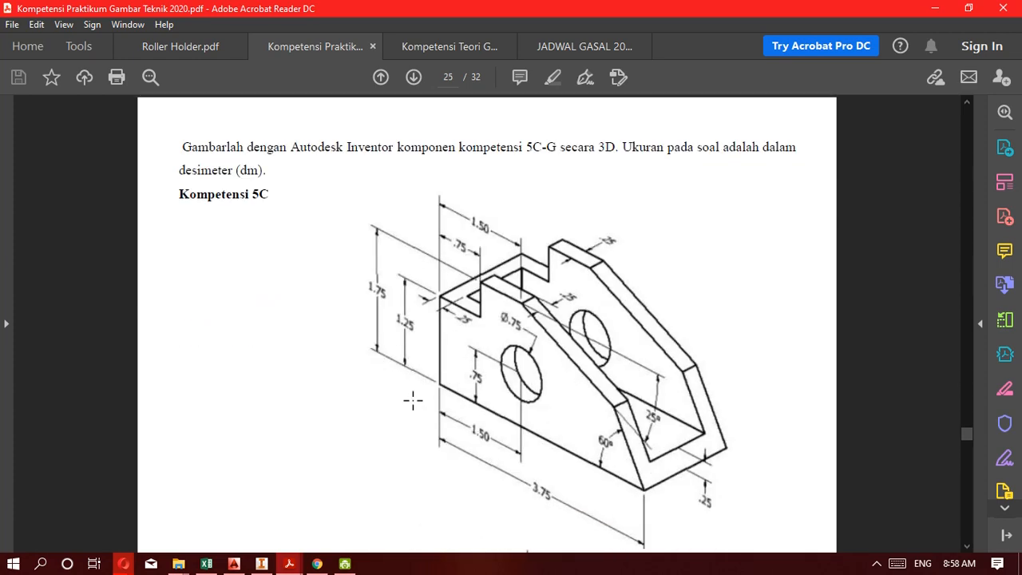
pyautogui.scroll(-20, 413, 400)
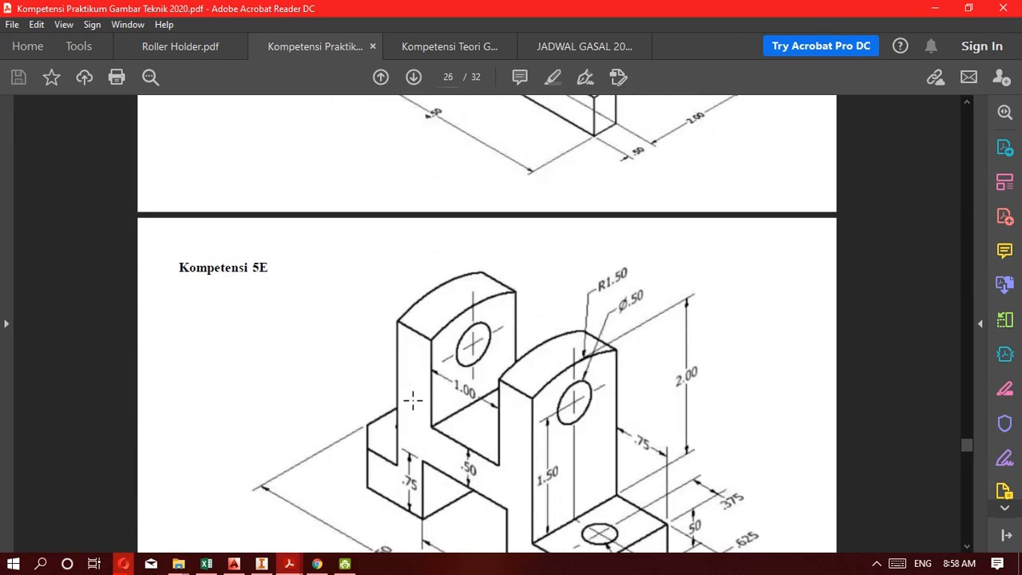
pyautogui.scroll(-14, 413, 400)
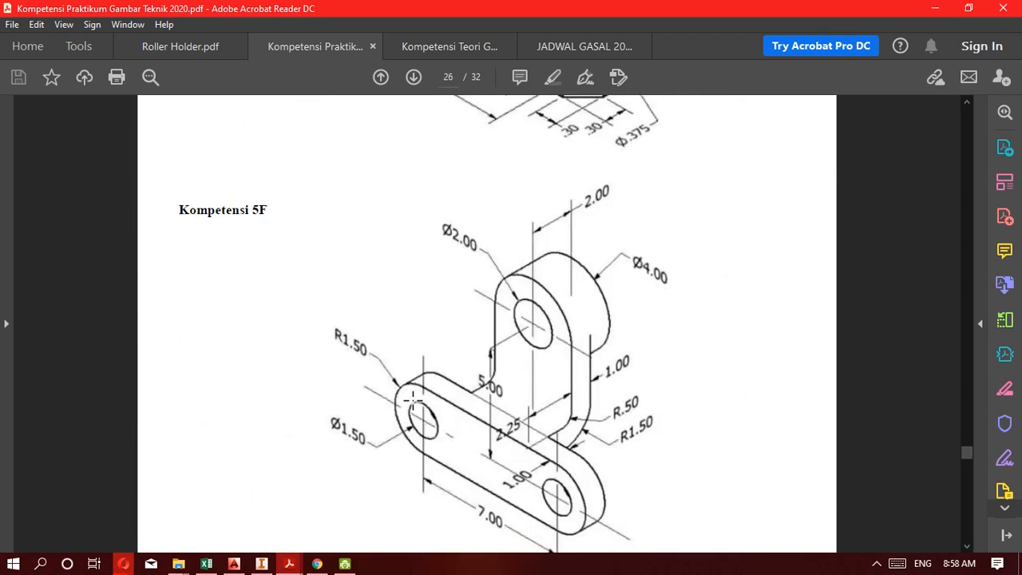
pyautogui.scroll(12, 413, 400)
pyautogui.scroll(-4, 413, 400)
pyautogui.scroll(-16, 413, 400)
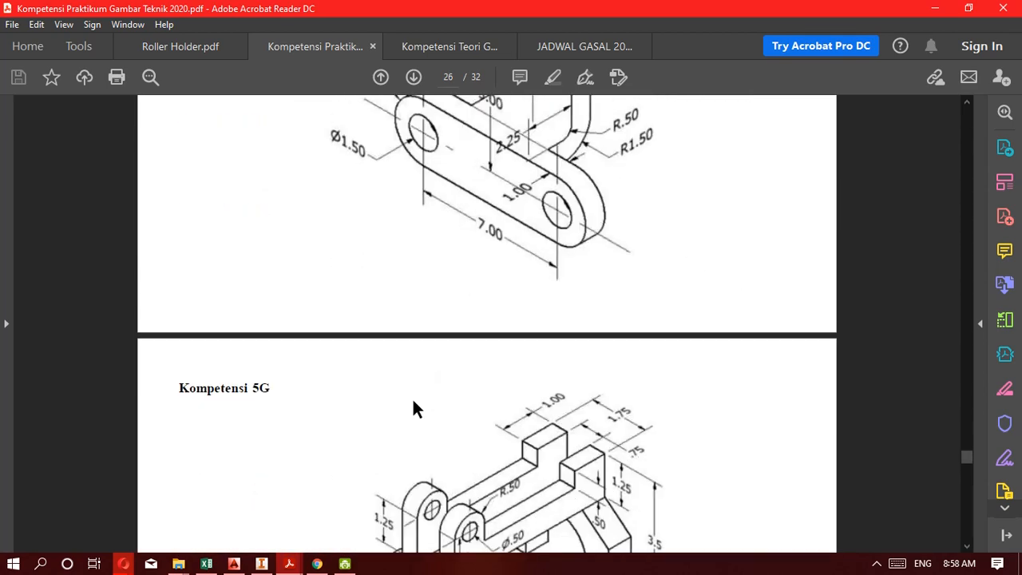
pyautogui.scroll(10, 413, 400)
pyautogui.scroll(-15, 413, 400)
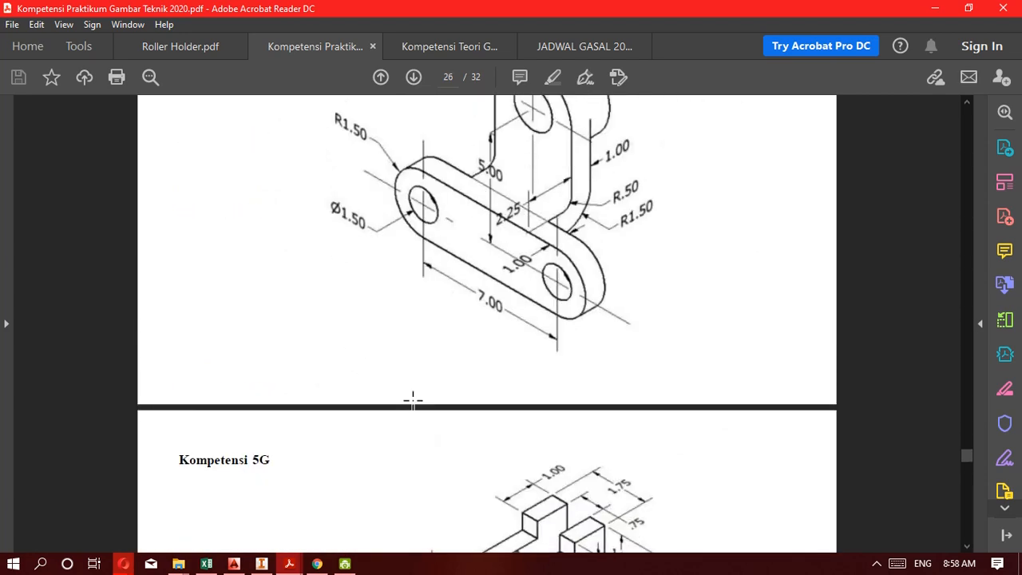
pyautogui.scroll(-15, 413, 400)
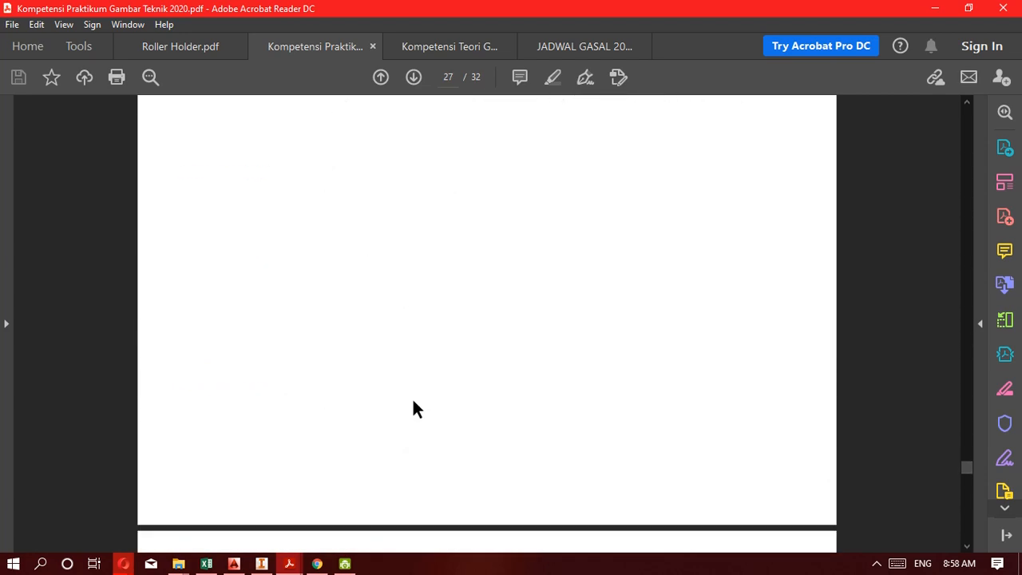
pyautogui.scroll(15, 413, 401)
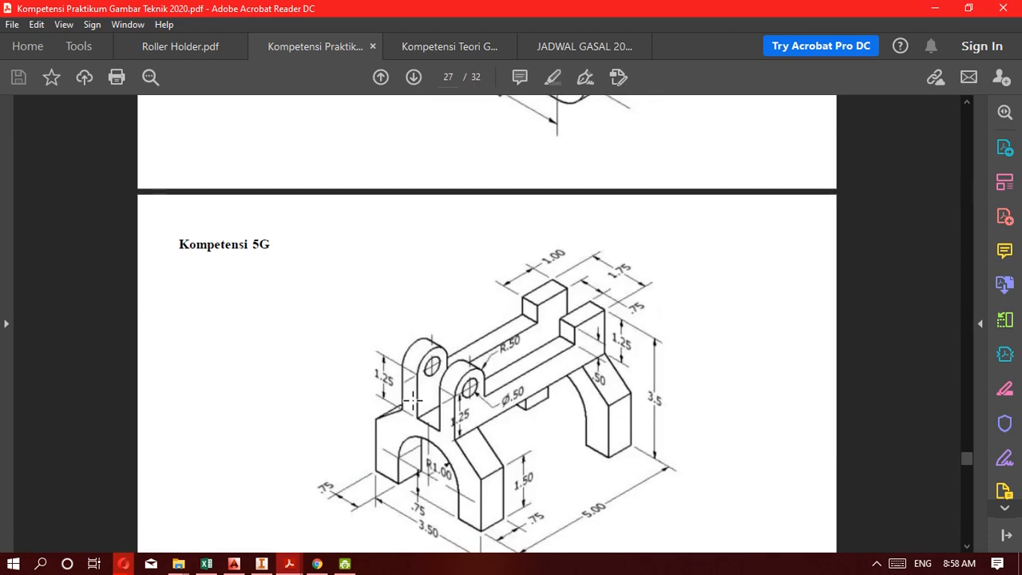
# Go back to Kompetensi 5C in the PDF and examine the bracket's shape, dimensions and specified units.
pyautogui.scroll(15, 508, 383)
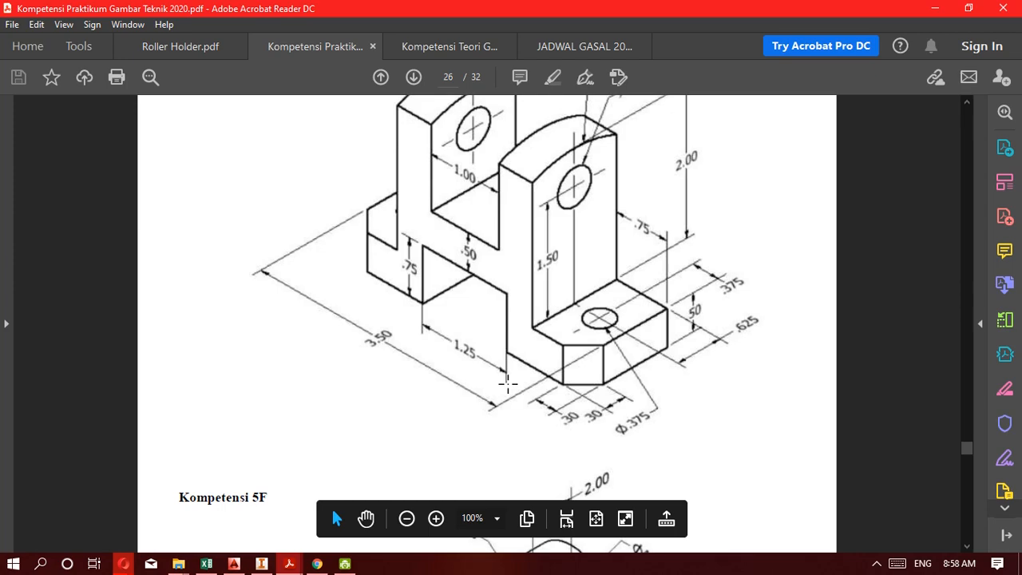
pyautogui.scroll(20, 508, 383)
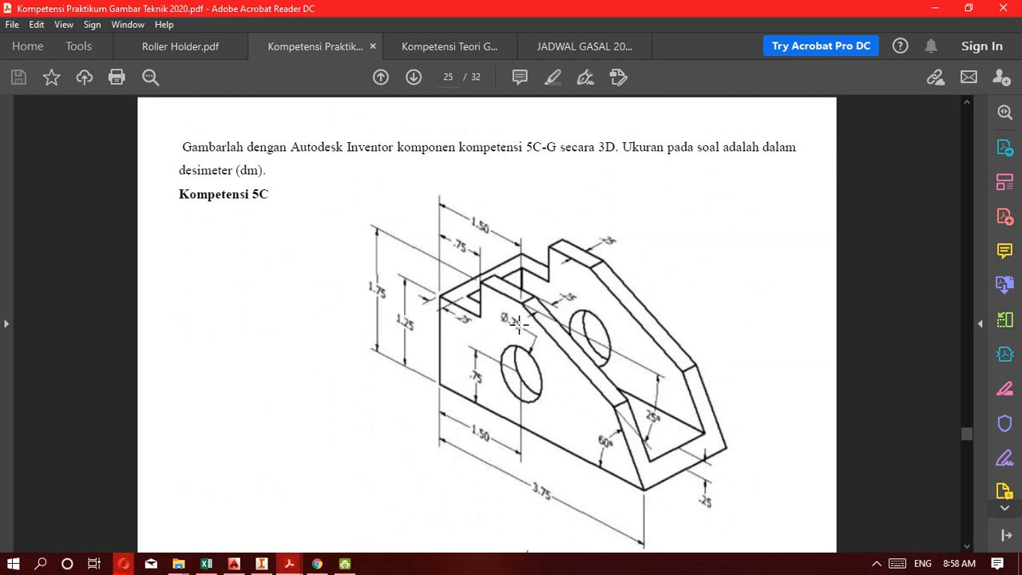
pyautogui.scroll(-2, 534, 393)
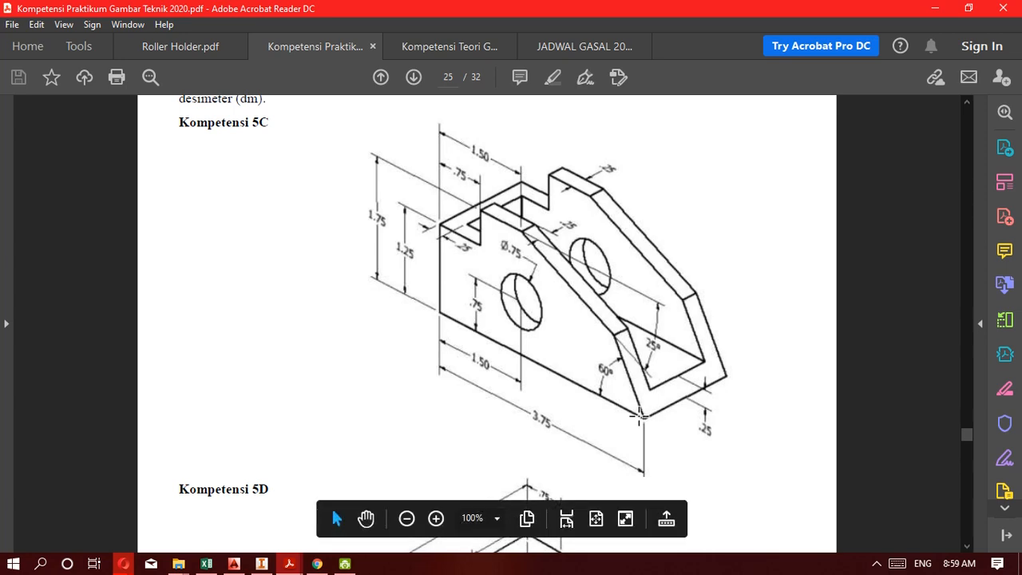
pyautogui.scroll(2, 543, 404)
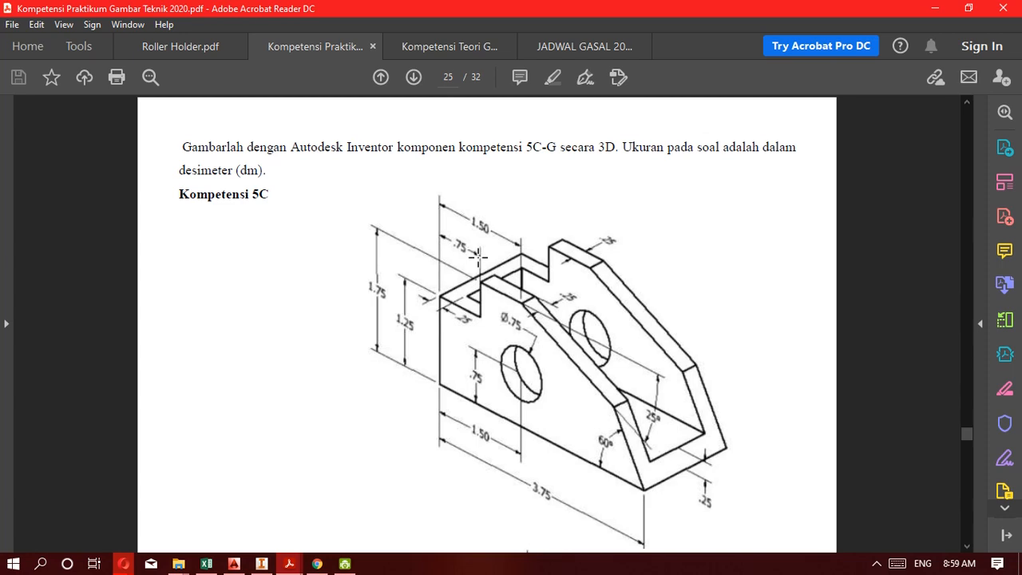
# Switch to Inventor, create a part from the metric Standard (mm).ipt template, and start a 2D sketch on the XY plane.
pyautogui.click(261, 564)
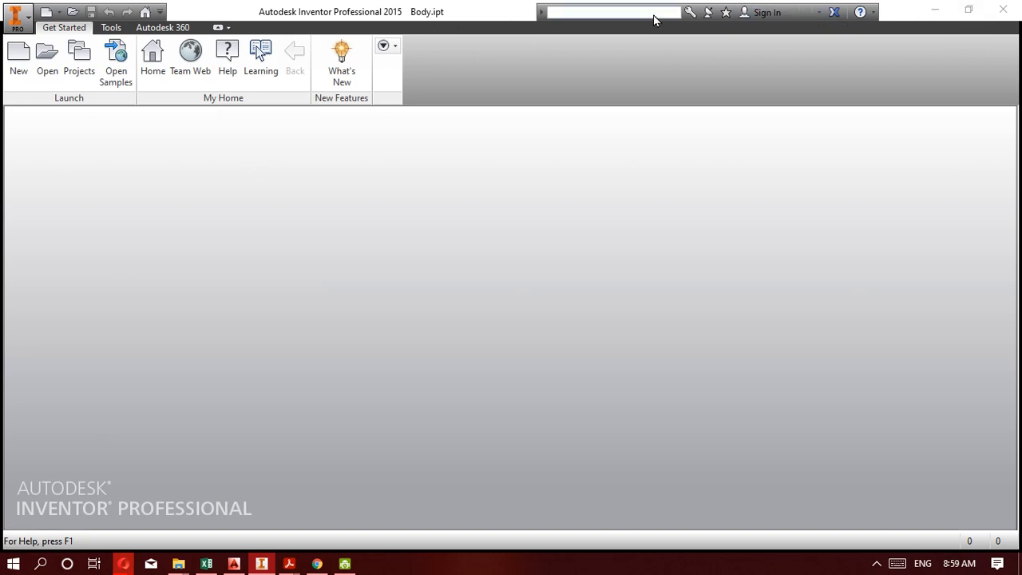
pyautogui.click(936, 10)
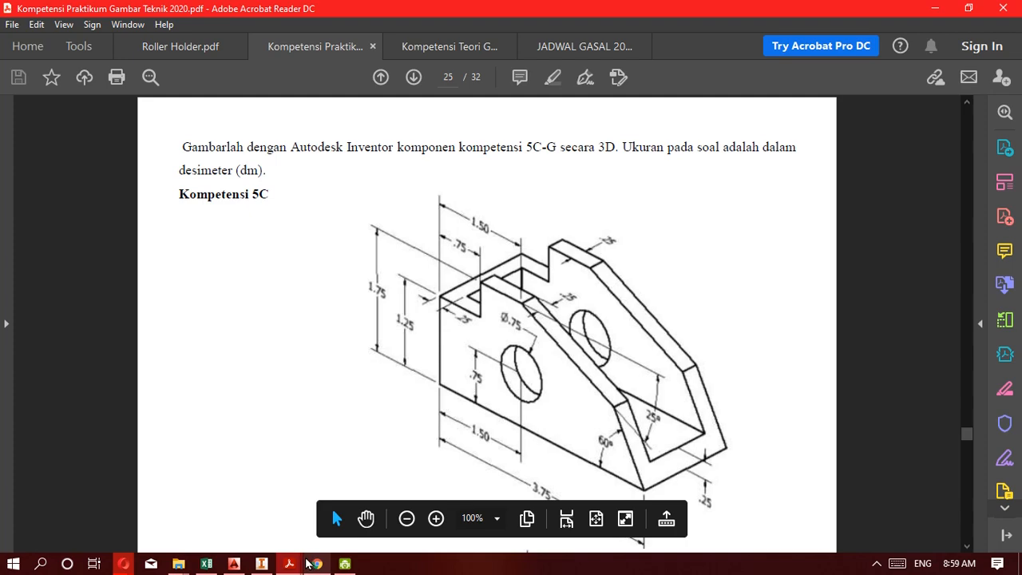
pyautogui.click(261, 564)
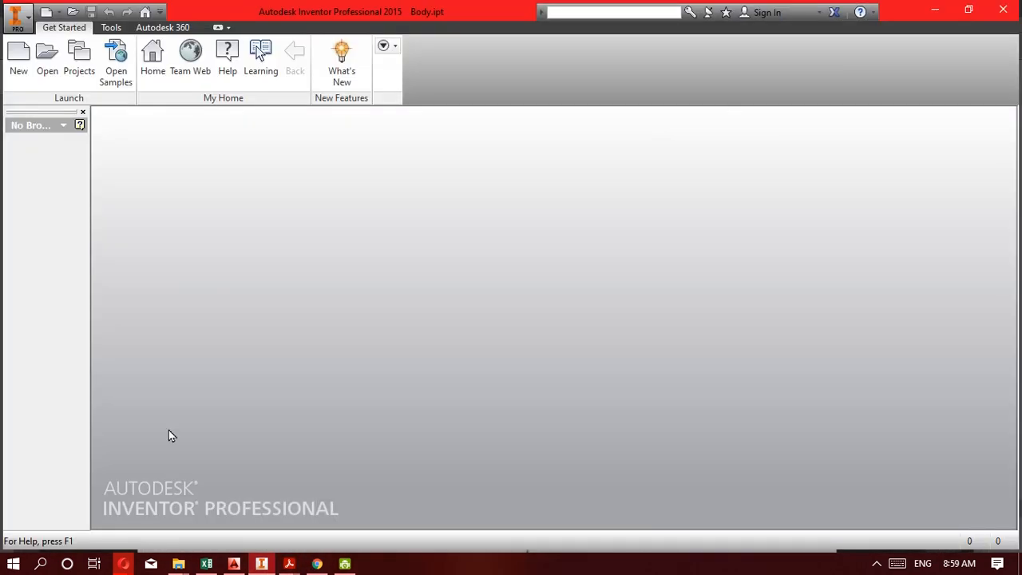
pyautogui.click(23, 73)
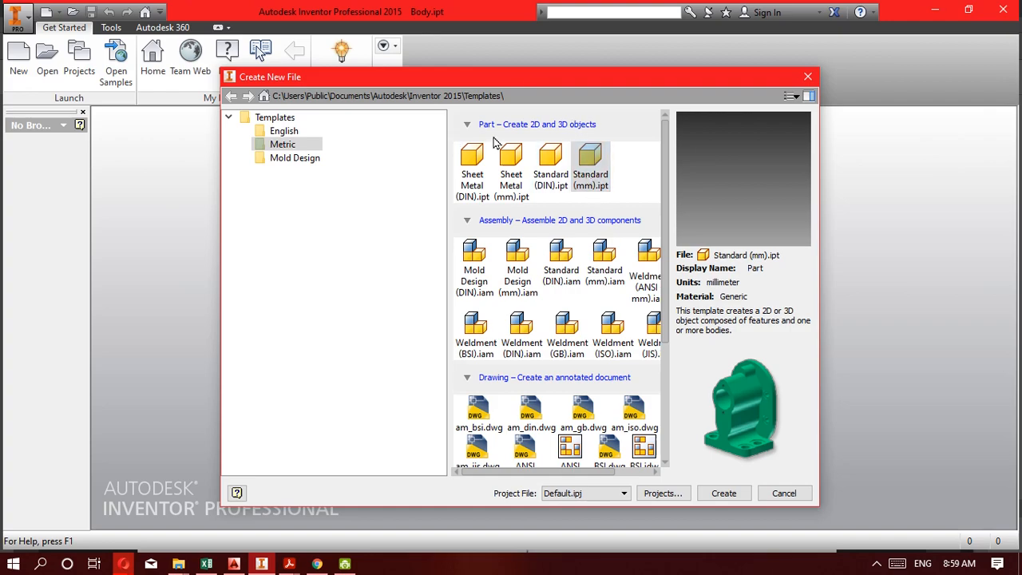
pyautogui.doubleClick(583, 168)
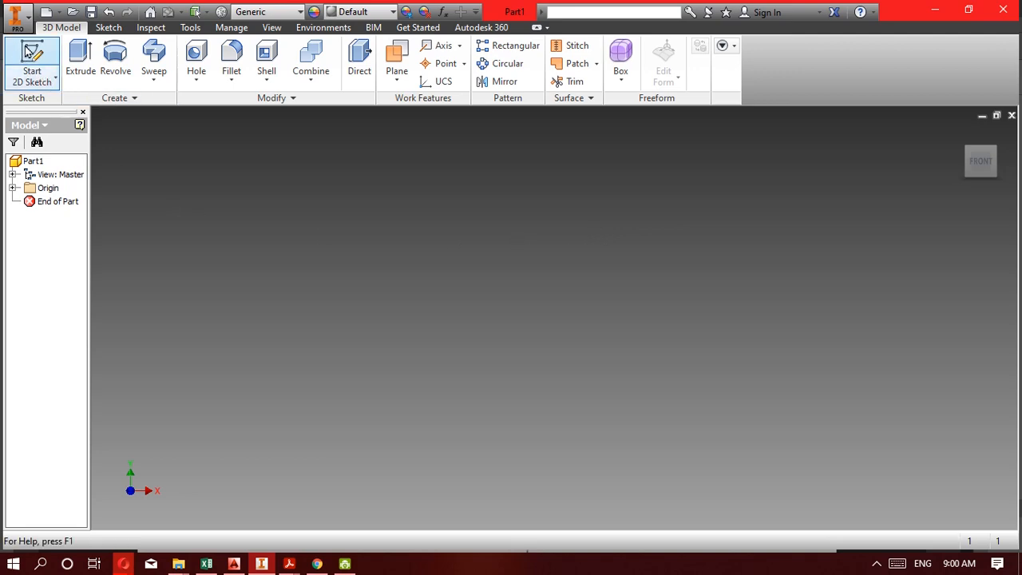
pyautogui.click(34, 64)
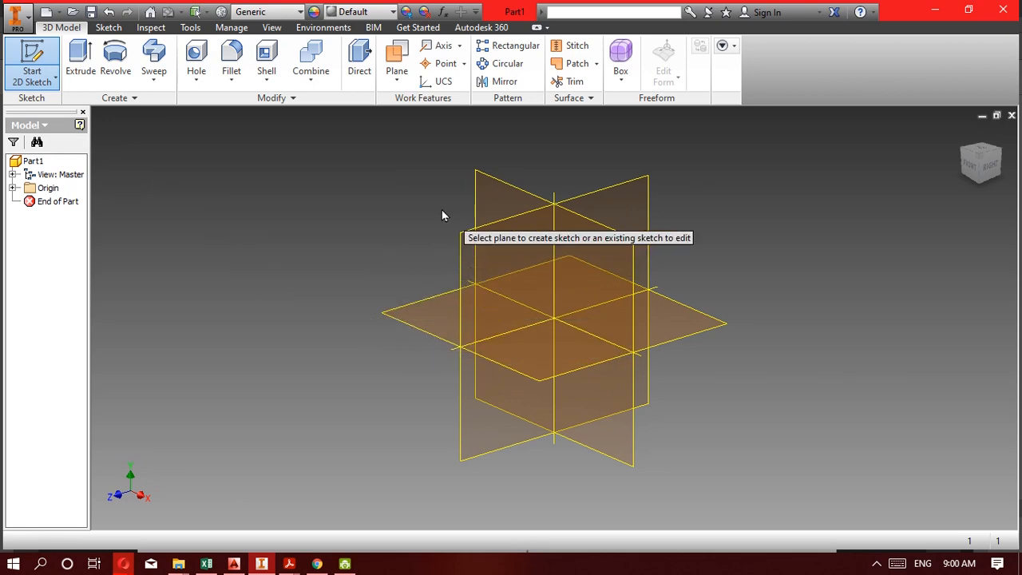
pyautogui.click(495, 184)
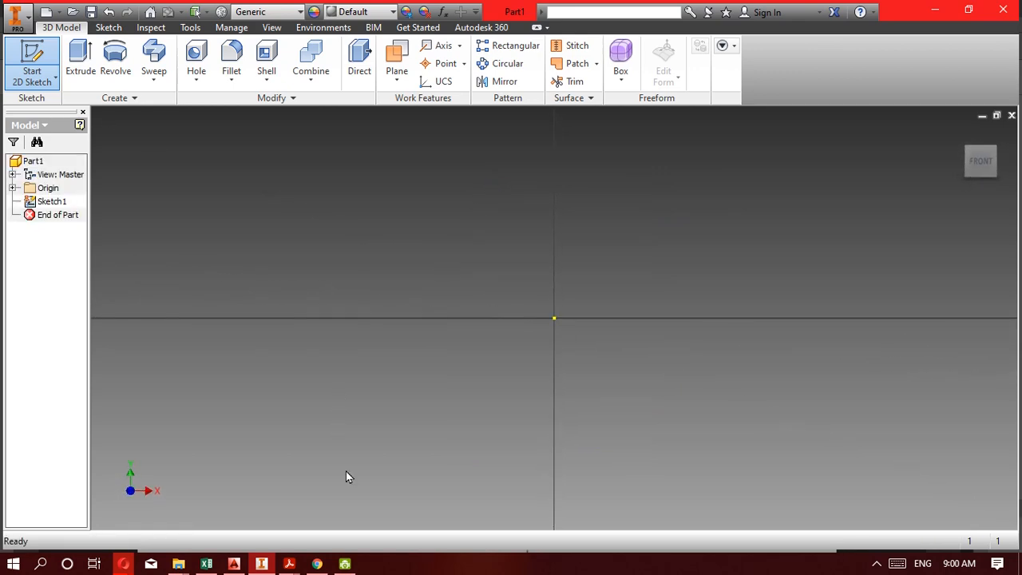
# Consult the 5C drawing, then sketch the stepped edge from the origin: about 10.6 mm up, 5.4 mm across and 3.9 mm up.
pyautogui.moveTo(292, 563)
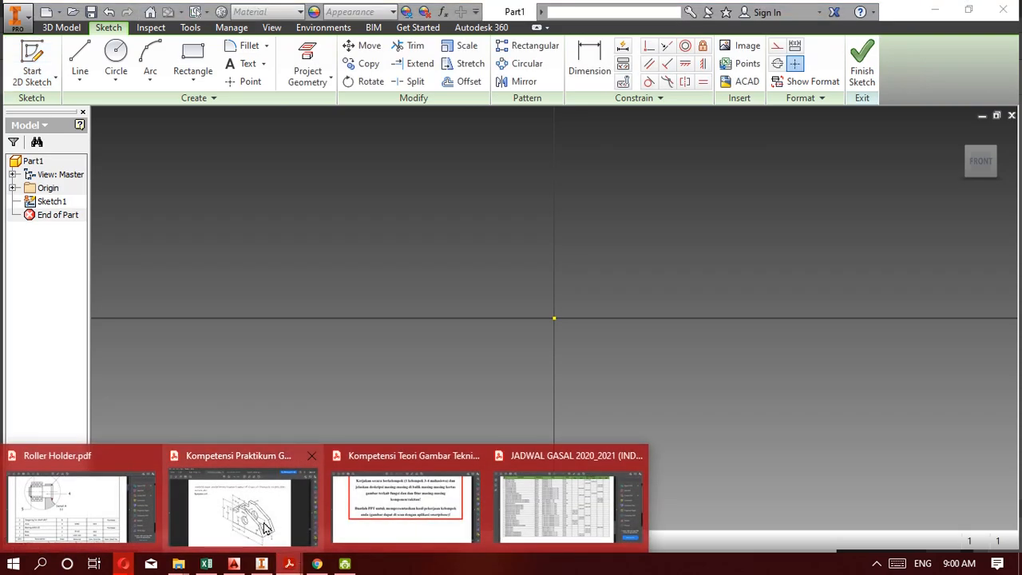
pyautogui.click(317, 487)
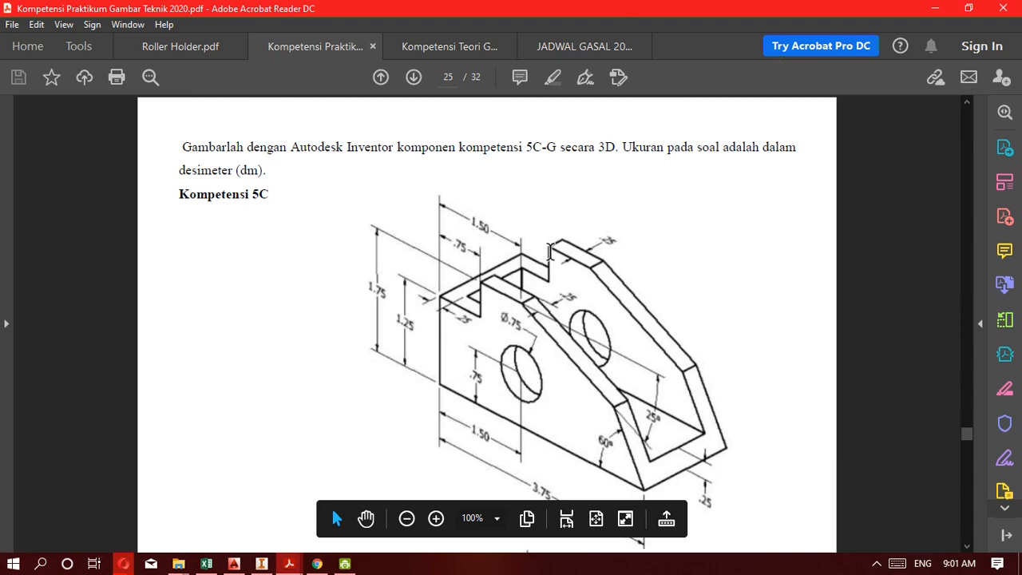
pyautogui.click(261, 563)
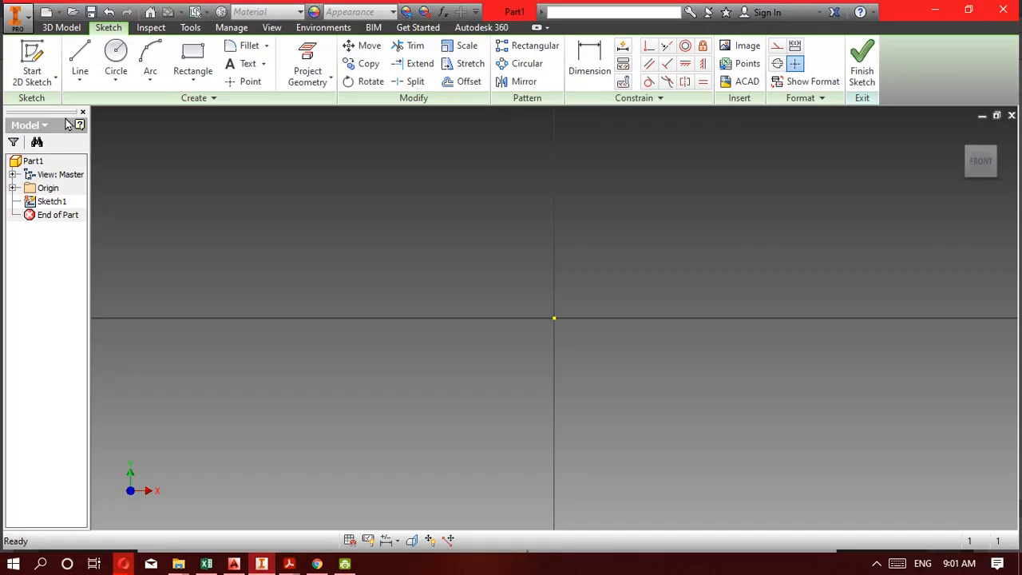
pyautogui.click(80, 57)
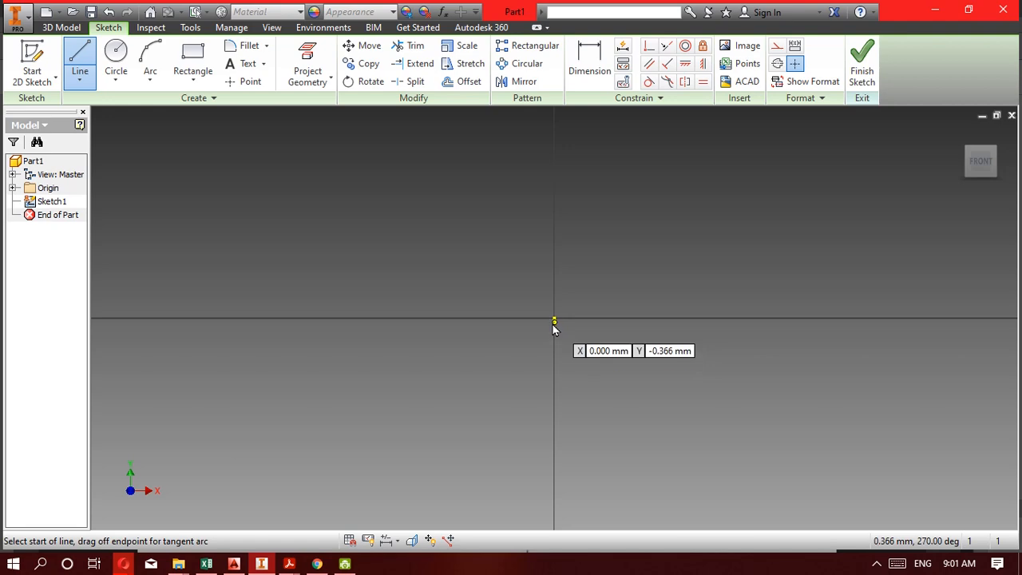
pyautogui.click(555, 320)
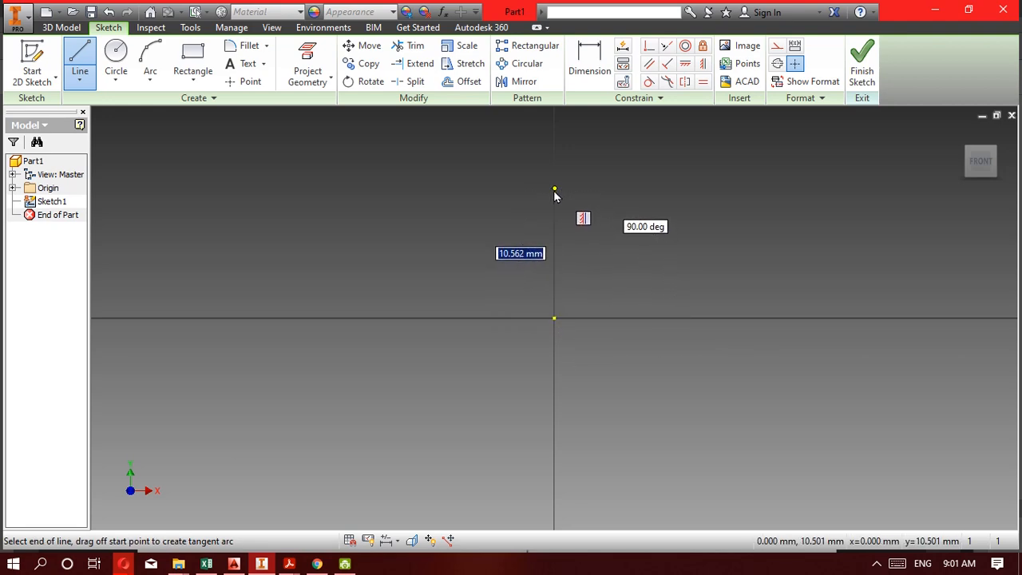
pyautogui.click(622, 196)
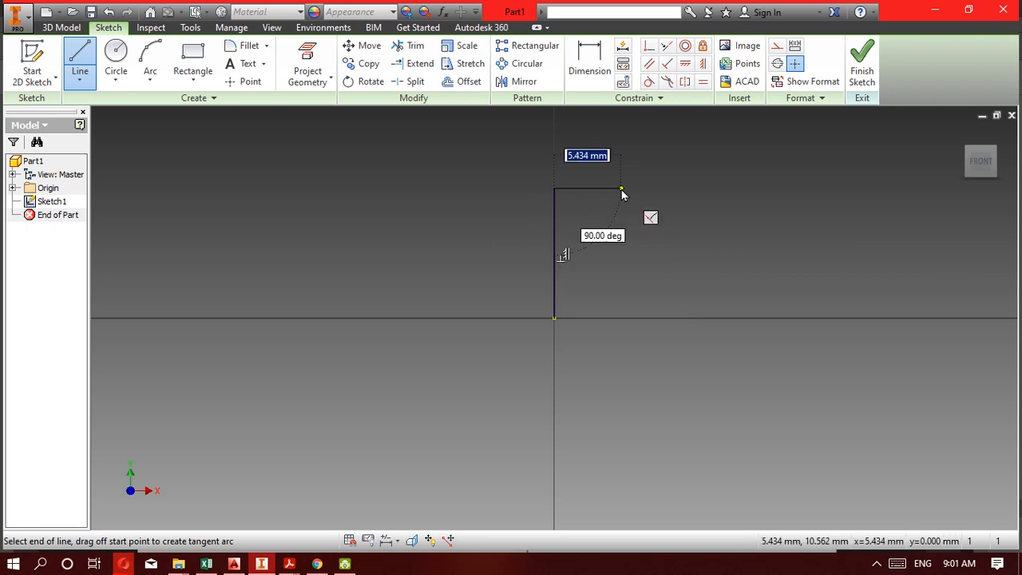
pyautogui.click(622, 144)
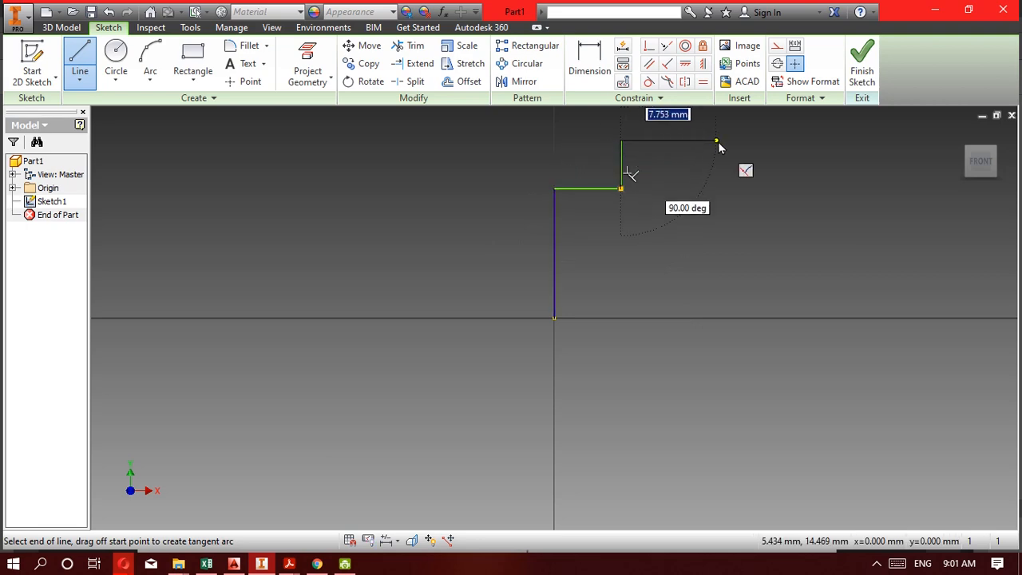
# Consult the 5C drawing, then finish the outline: about 12.6 mm across, slopes about 9.7 and 13.1 mm long, and a base line back to the origin.
pyautogui.click(264, 566)
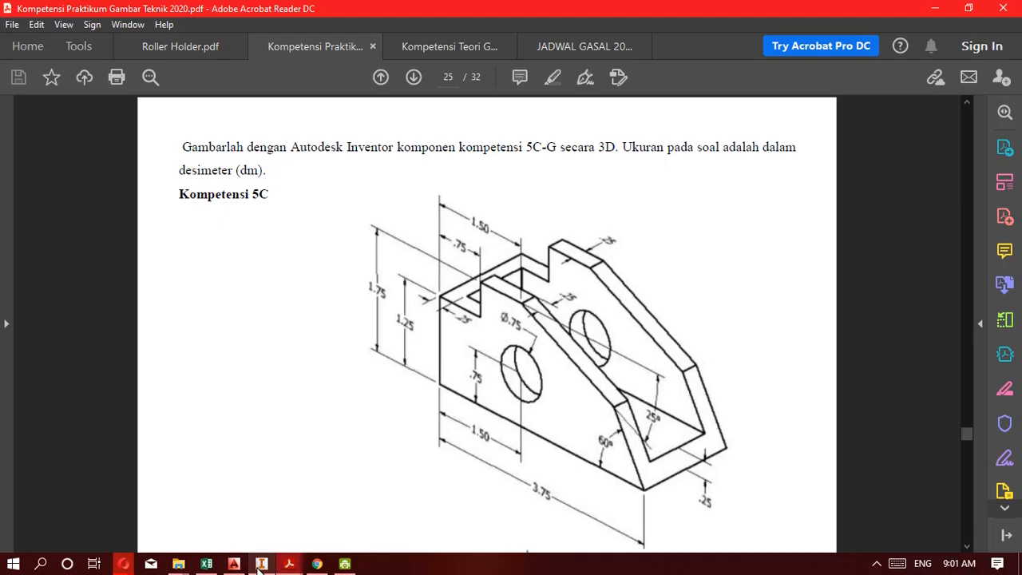
pyautogui.click(261, 566)
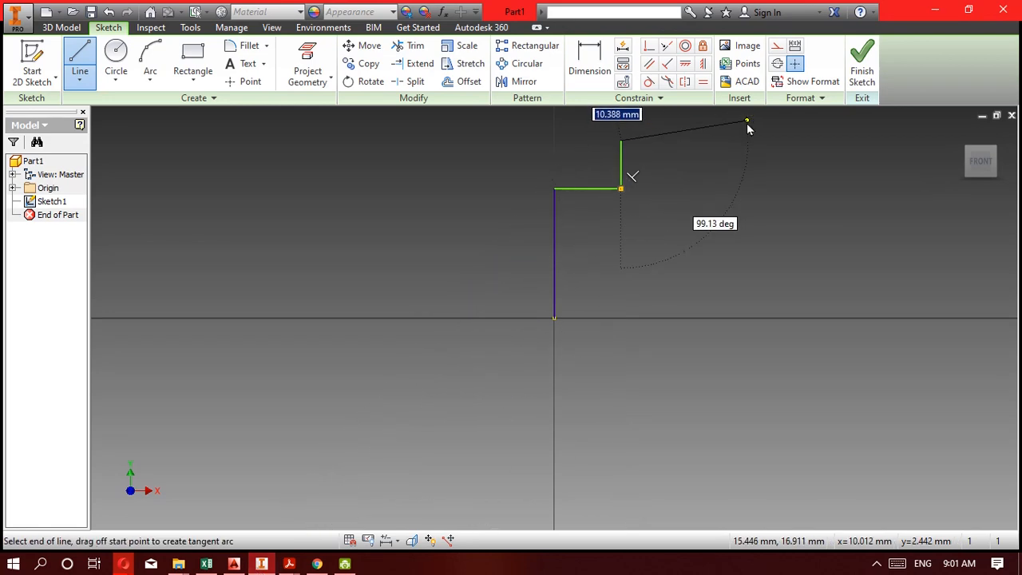
pyautogui.click(774, 142)
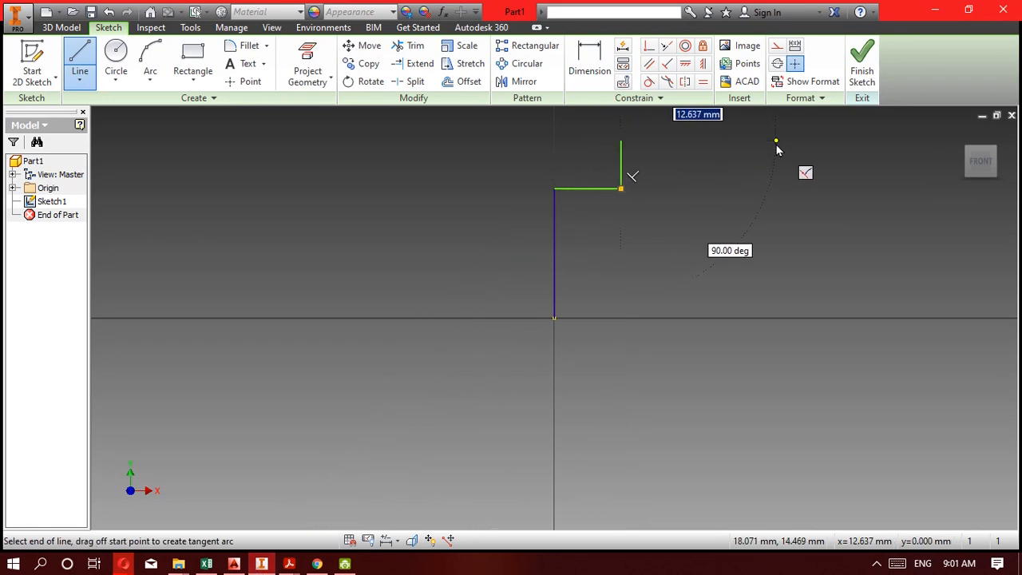
pyautogui.click(884, 189)
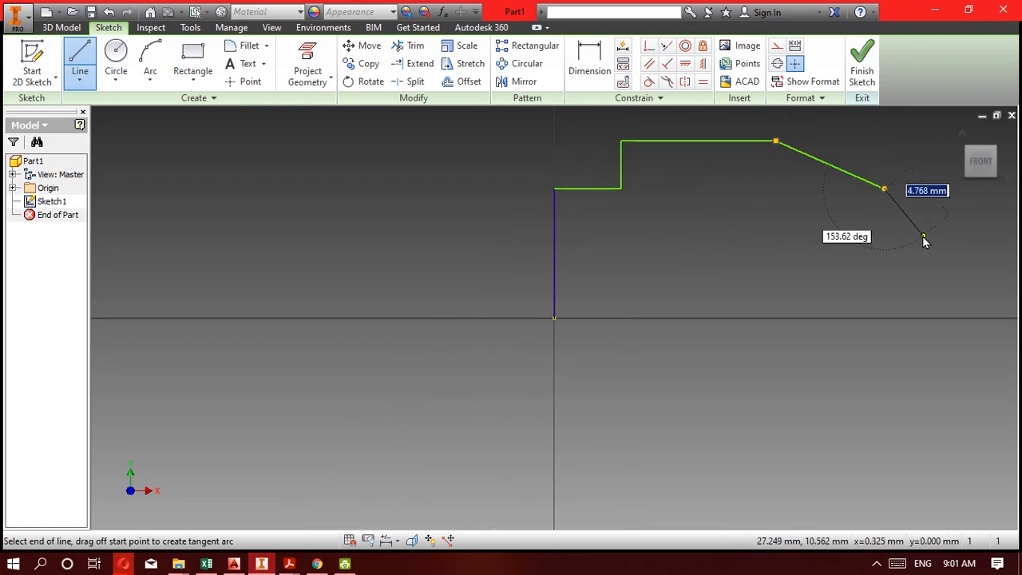
pyautogui.click(985, 314)
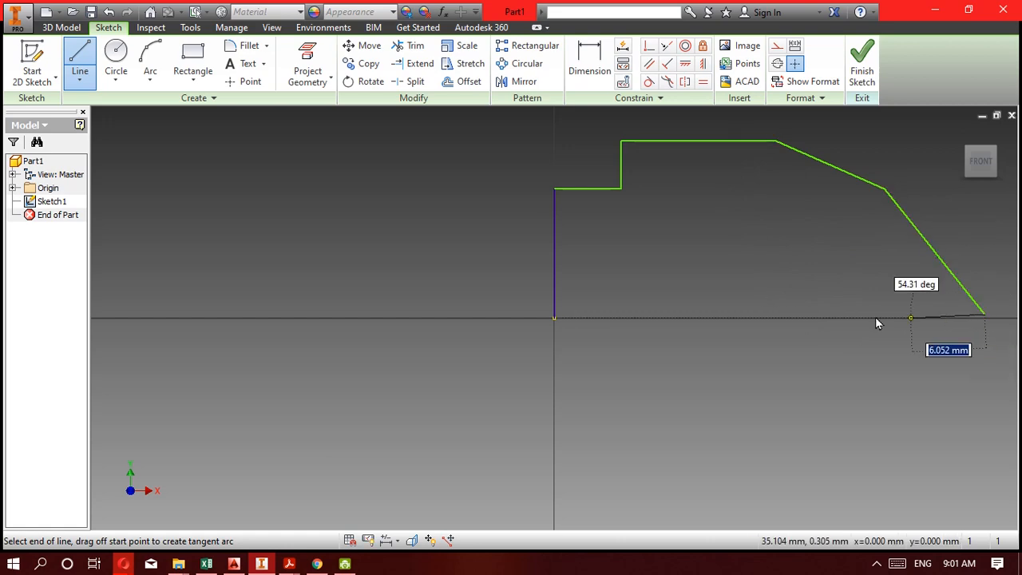
pyautogui.click(556, 319)
pyautogui.click(262, 565)
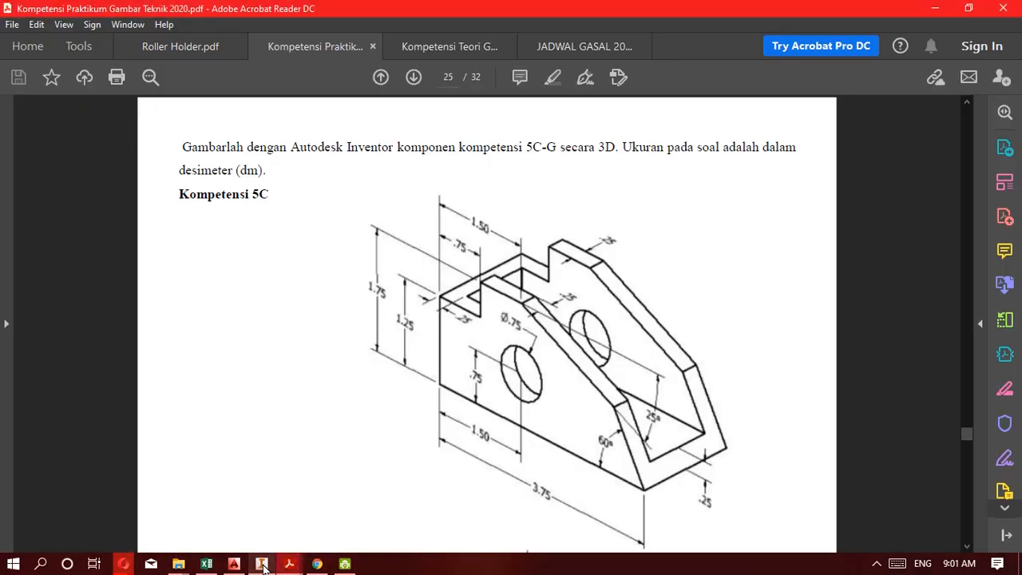
pyautogui.click(263, 565)
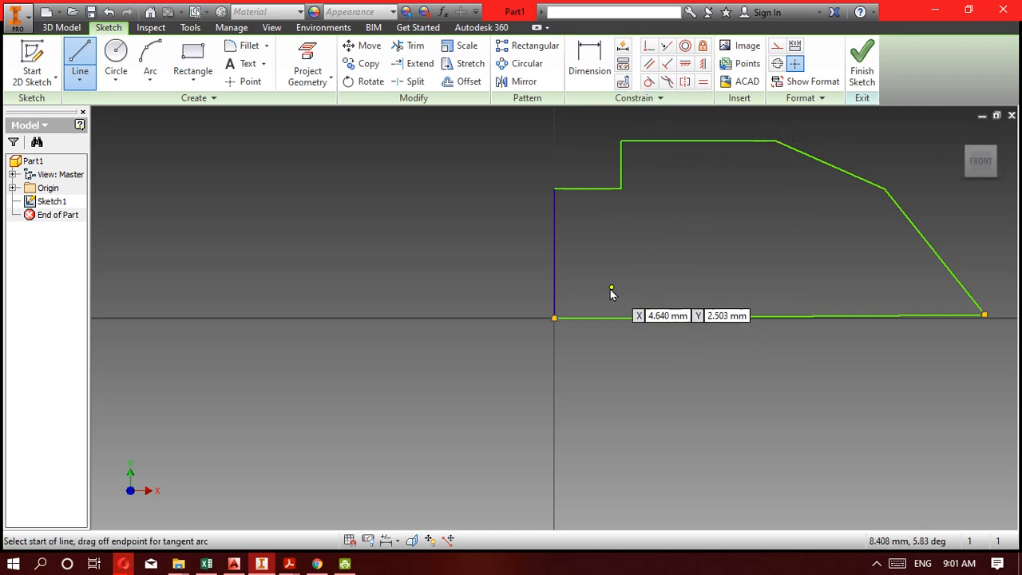
pyautogui.press('Escape')
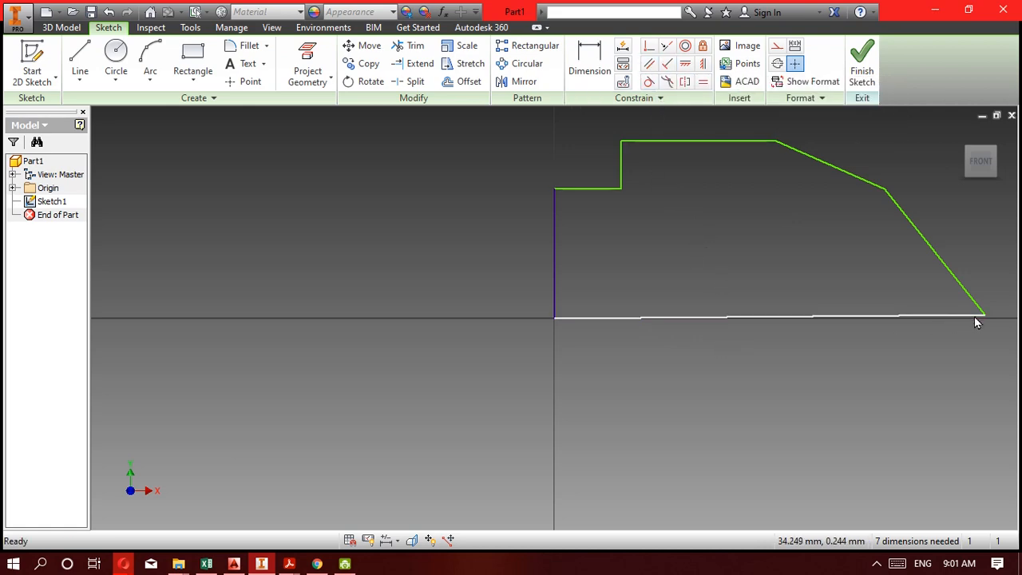
# Pull the outer end of the base line slightly upward, then apply a Horizontal Constraint to that line.
pyautogui.moveTo(983, 316); pyautogui.dragTo(983, 301)
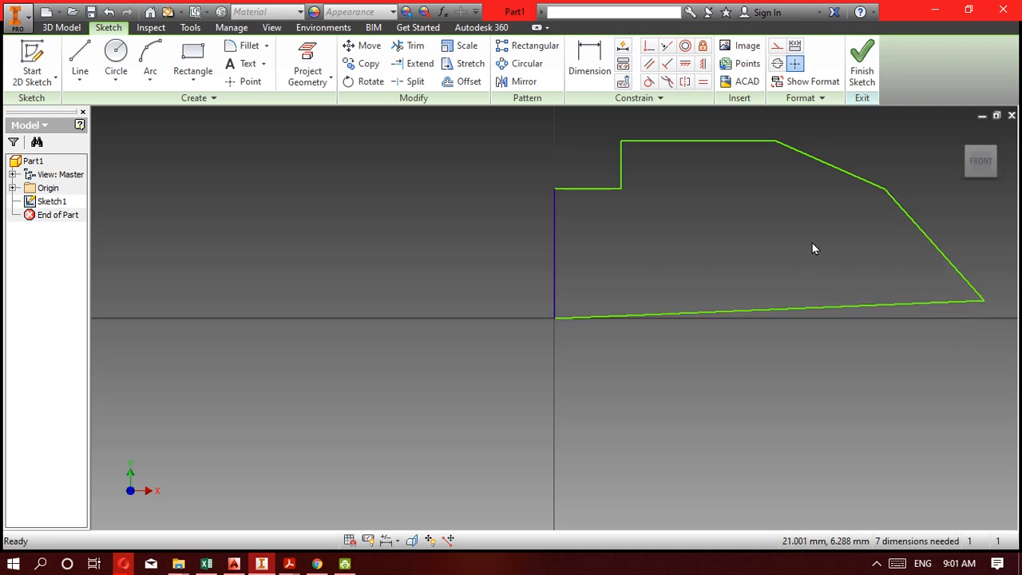
pyautogui.click(692, 64)
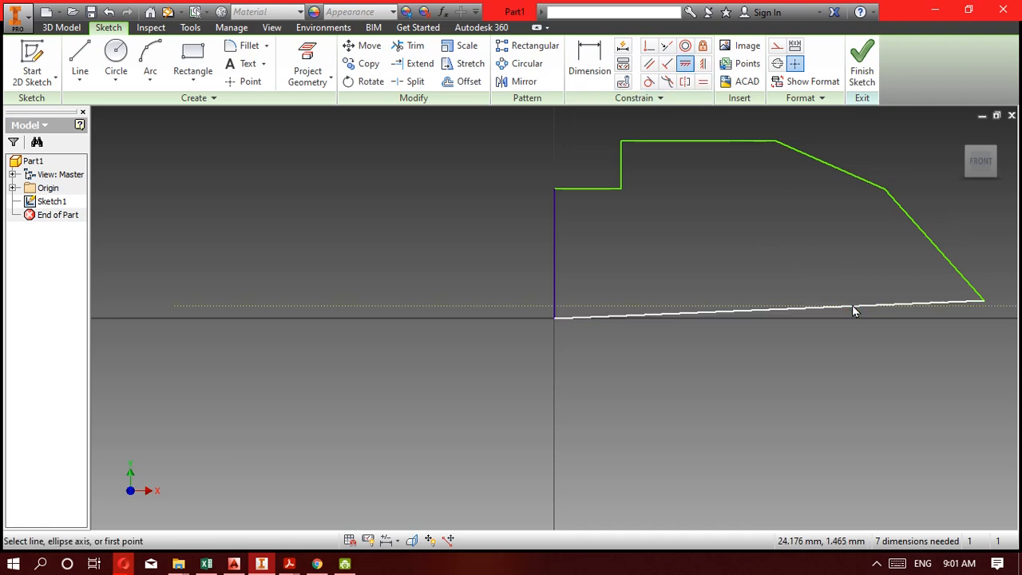
pyautogui.click(852, 306)
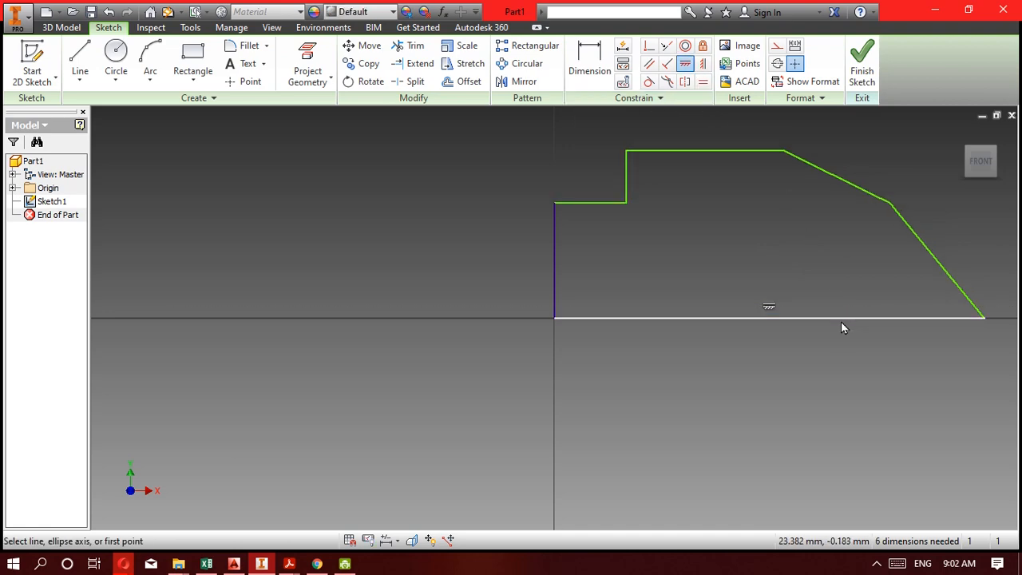
pyautogui.press('Escape')
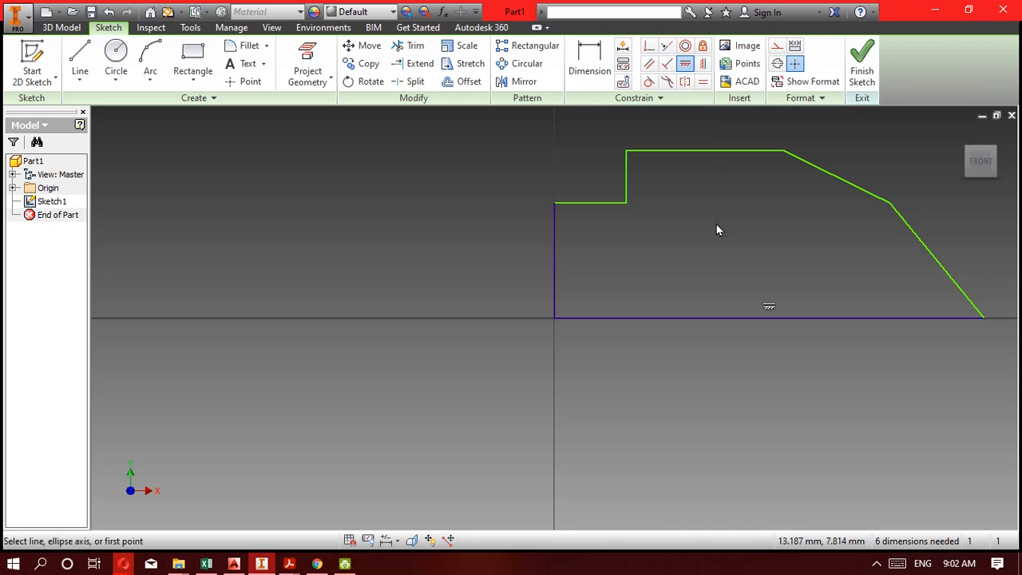
pyautogui.click(685, 68)
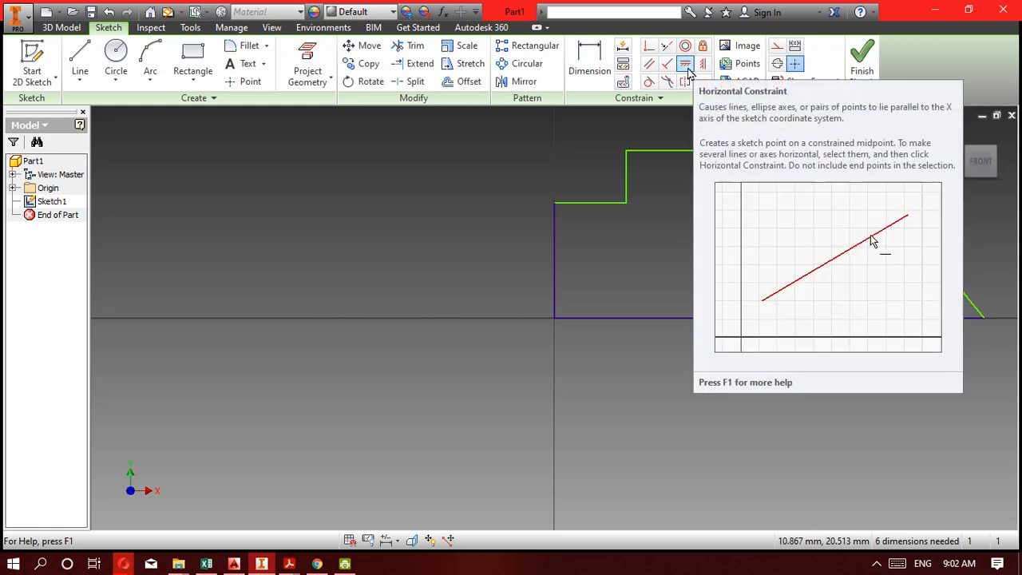
pyautogui.click(686, 65)
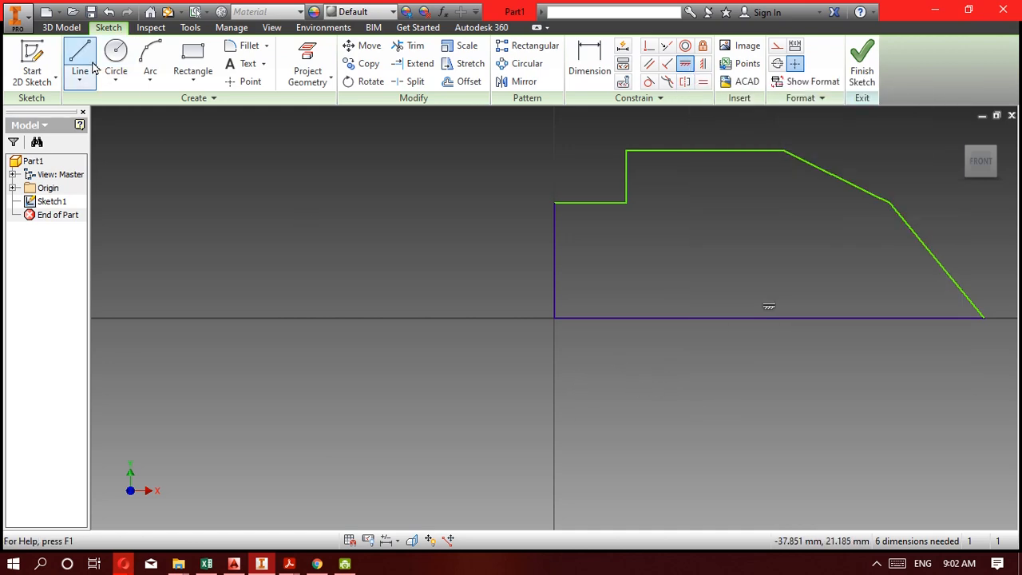
# Consult the 5C drawing in Acrobat Reader, then dimension the profile's base line in Inventor as 375 mm.
pyautogui.click(261, 567)
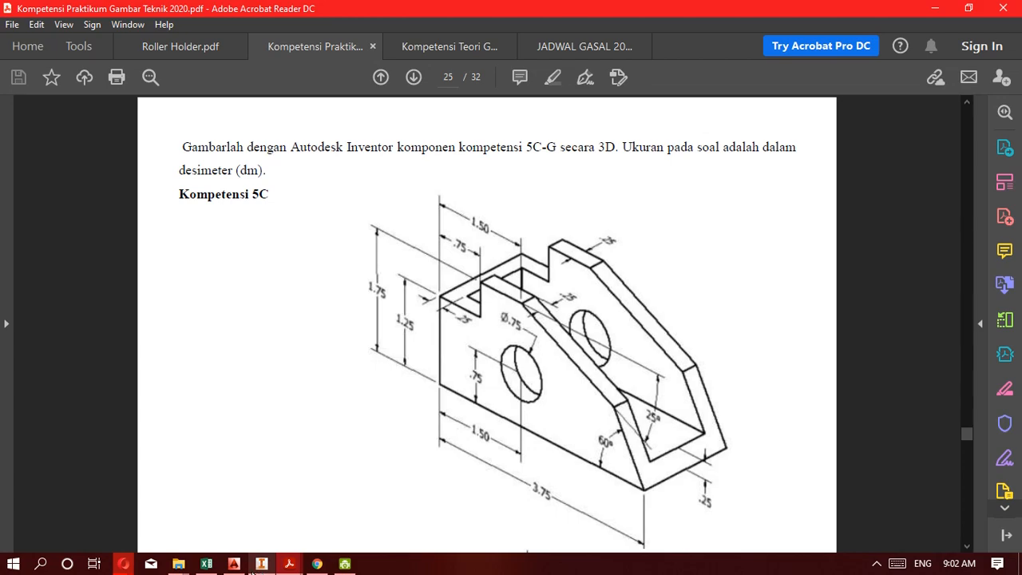
pyautogui.click(261, 563)
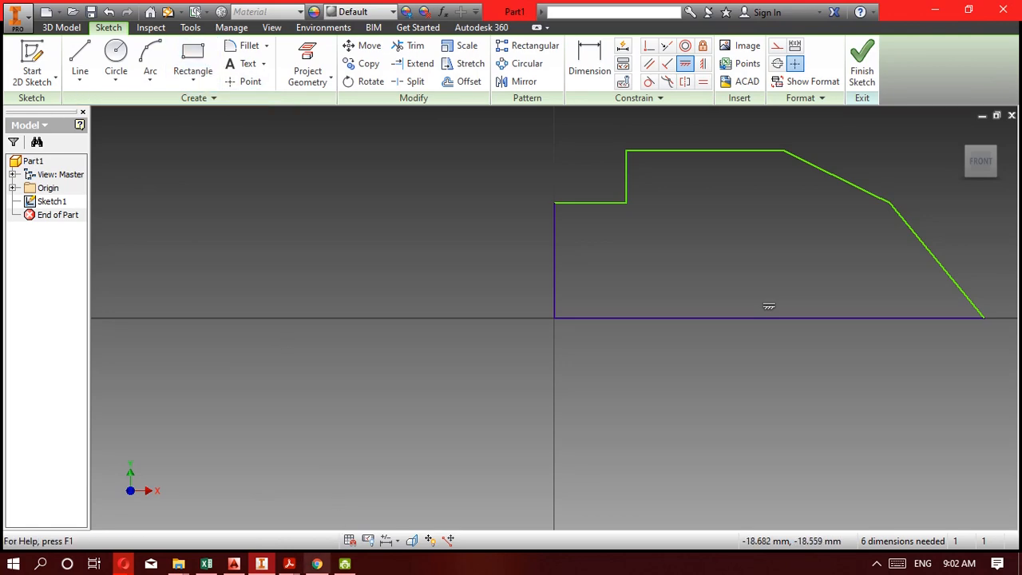
pyautogui.click(260, 563)
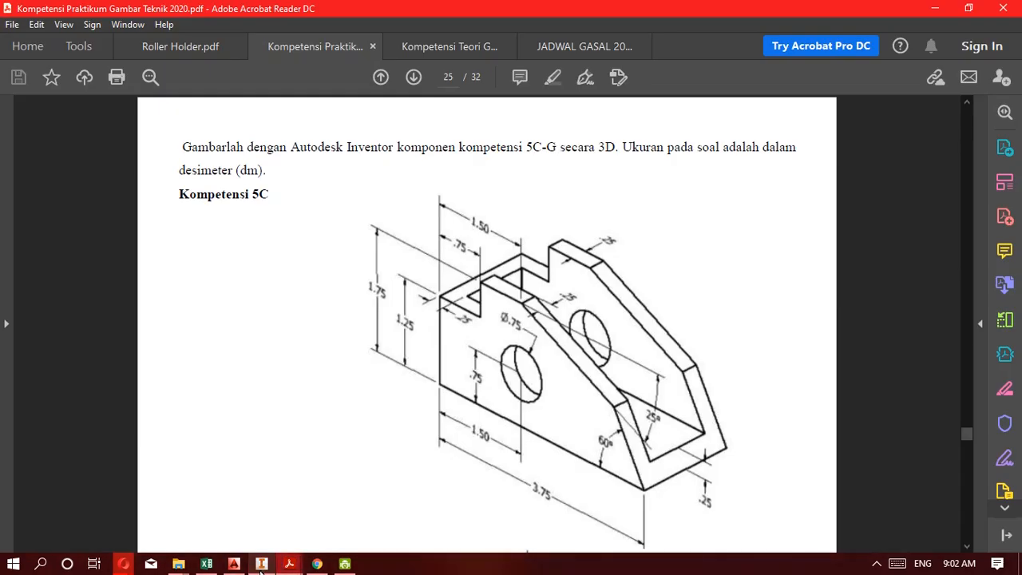
pyautogui.click(261, 564)
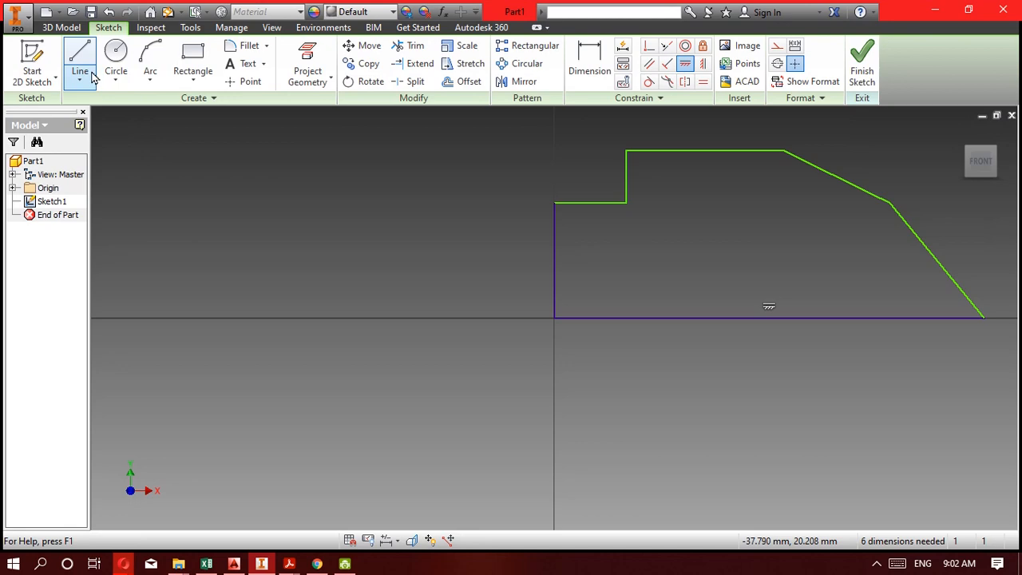
pyautogui.click(590, 64)
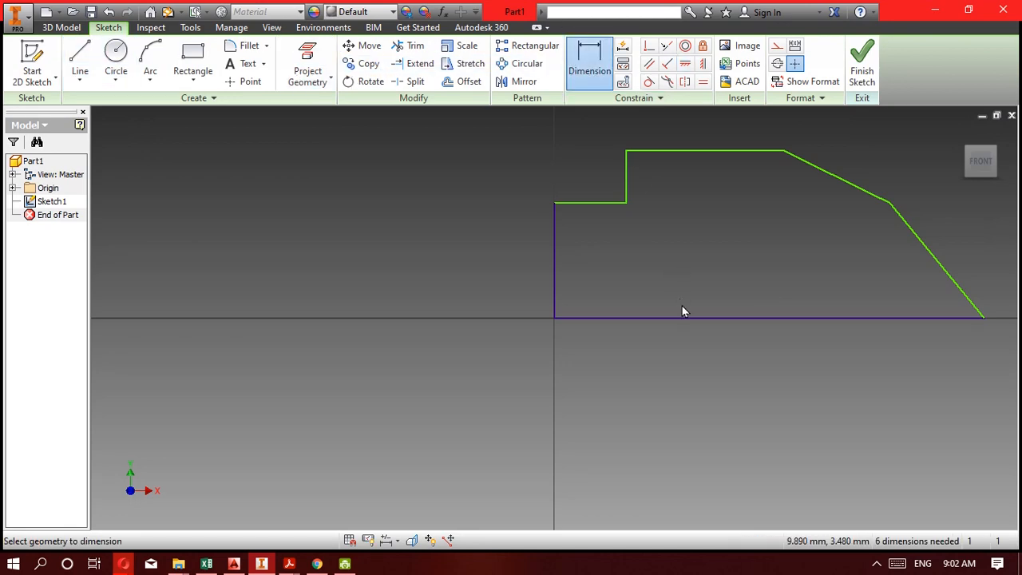
pyautogui.click(693, 319)
pyautogui.click(691, 374)
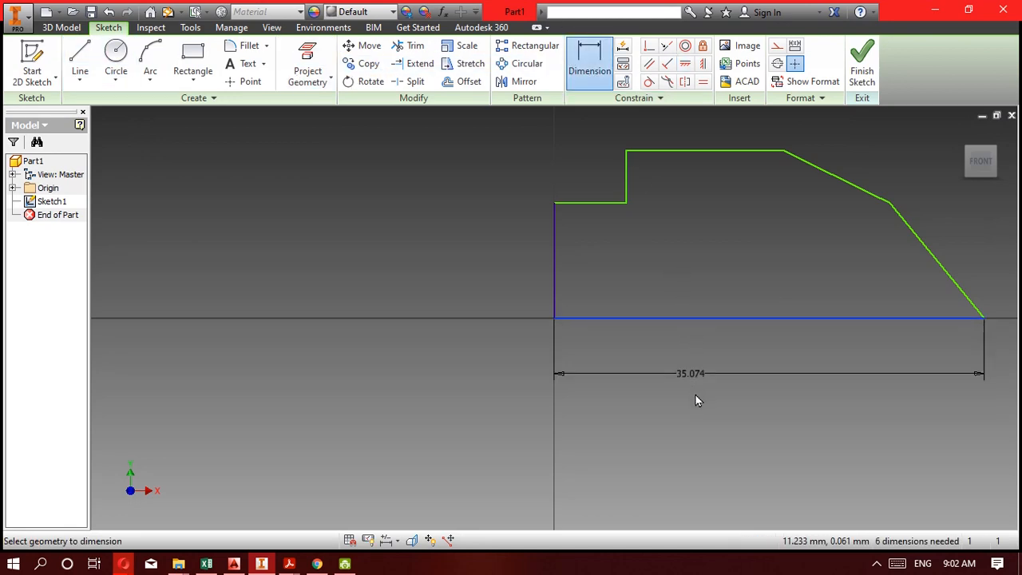
pyautogui.write('3')
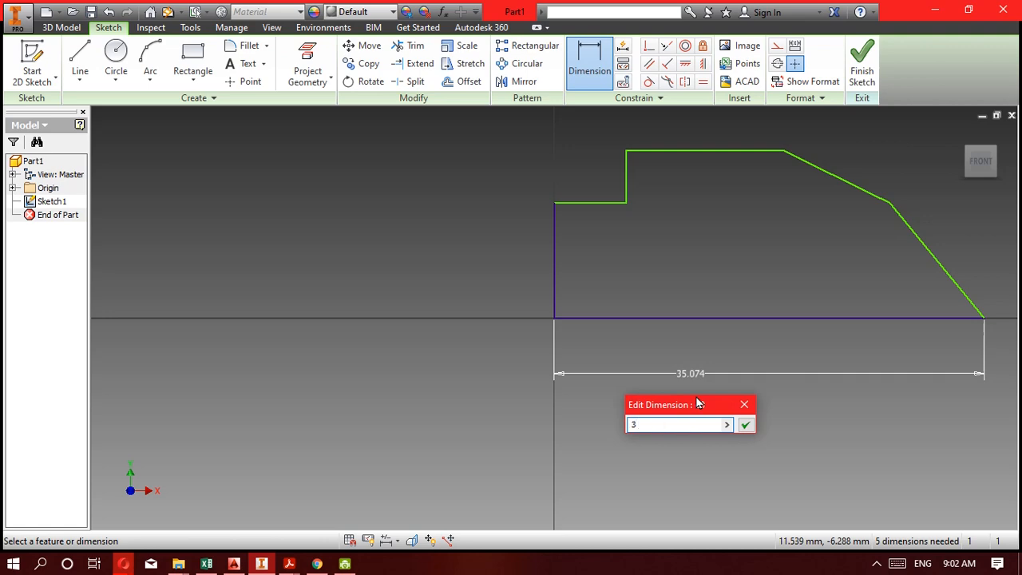
pyautogui.write('75')
pyautogui.press('Return')
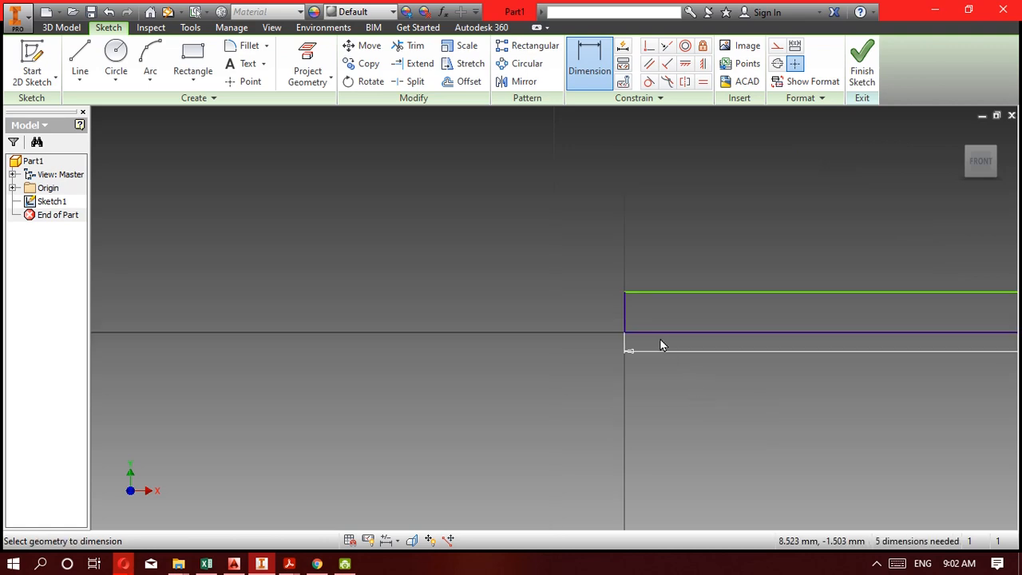
# Check the 5C drawing and dimension the horizontal edge of the lower step as 75 mm.
pyautogui.scroll(3, 982, 328)
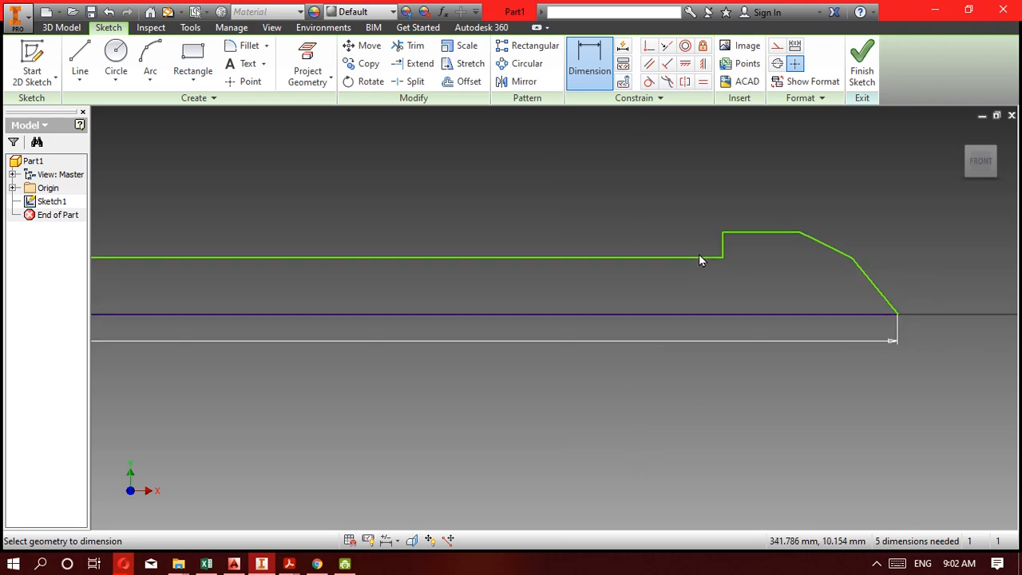
pyautogui.click(262, 565)
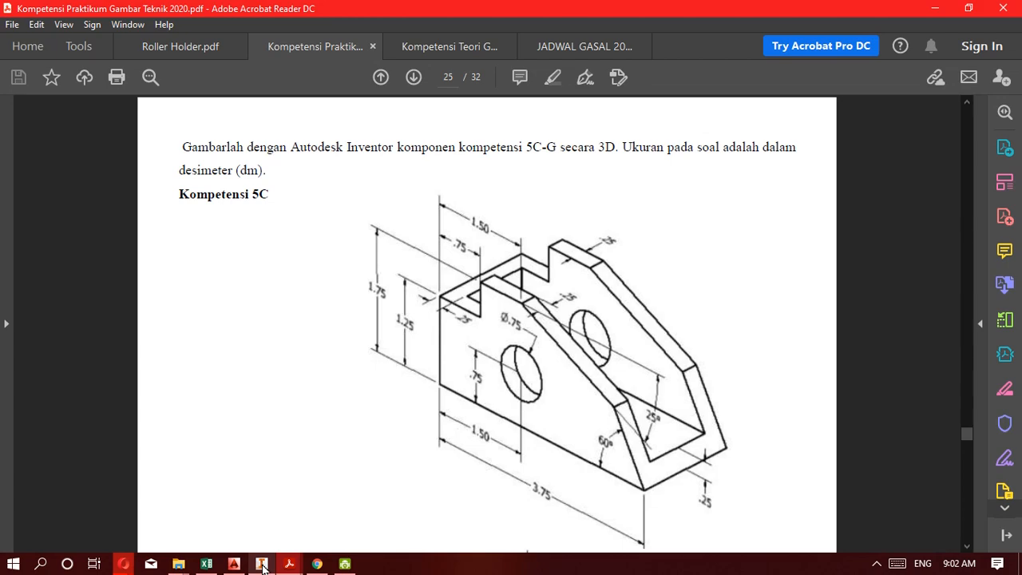
pyautogui.click(262, 564)
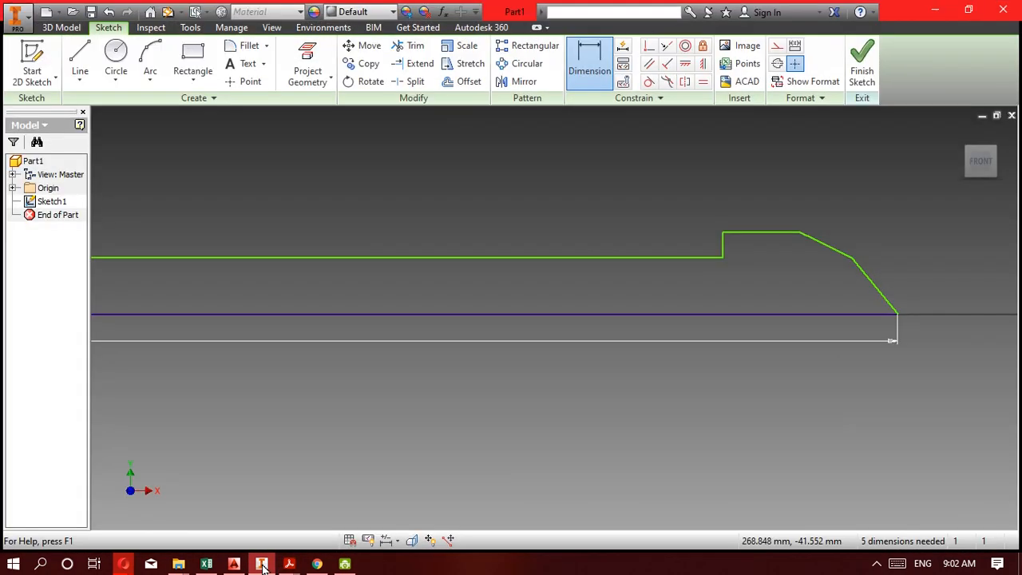
pyautogui.click(479, 260)
pyautogui.click(478, 278)
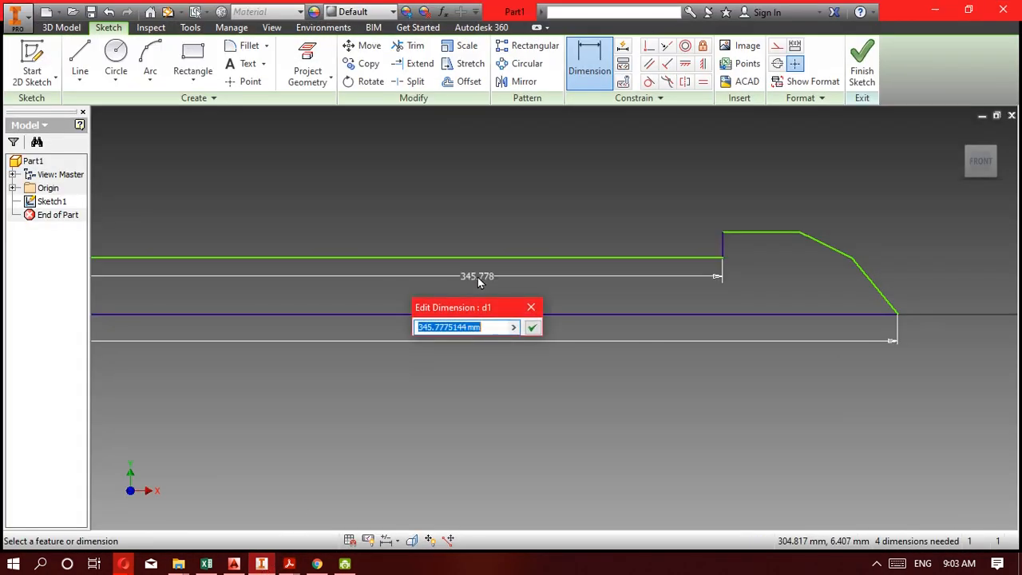
pyautogui.write('75')
pyautogui.press('Return')
# Consult the 5C drawing in Acrobat Reader for the upper edge's dimensions, then return to the Inventor sketch.
pyautogui.scroll(-2, 574, 256)
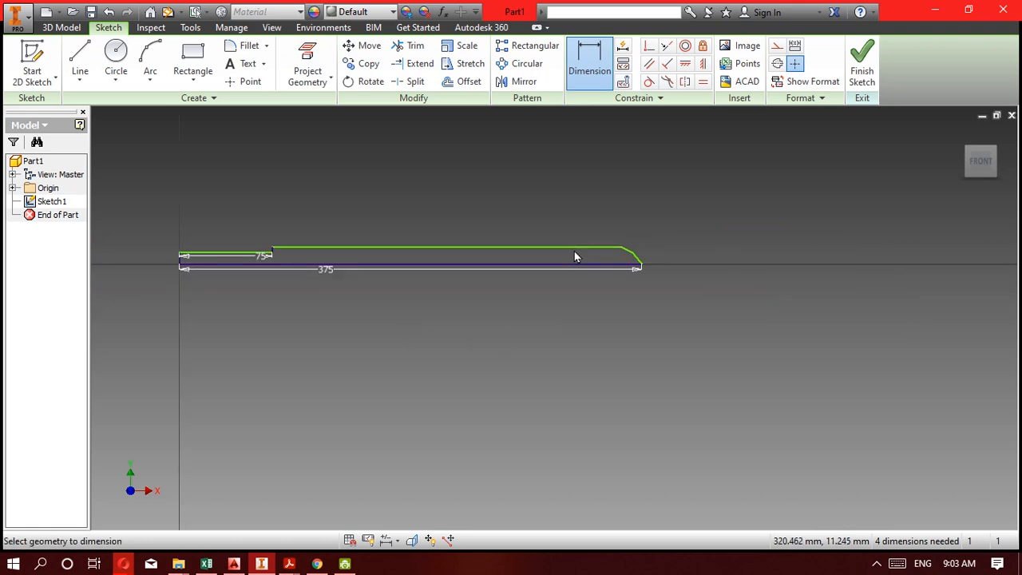
pyautogui.scroll(5, 247, 253)
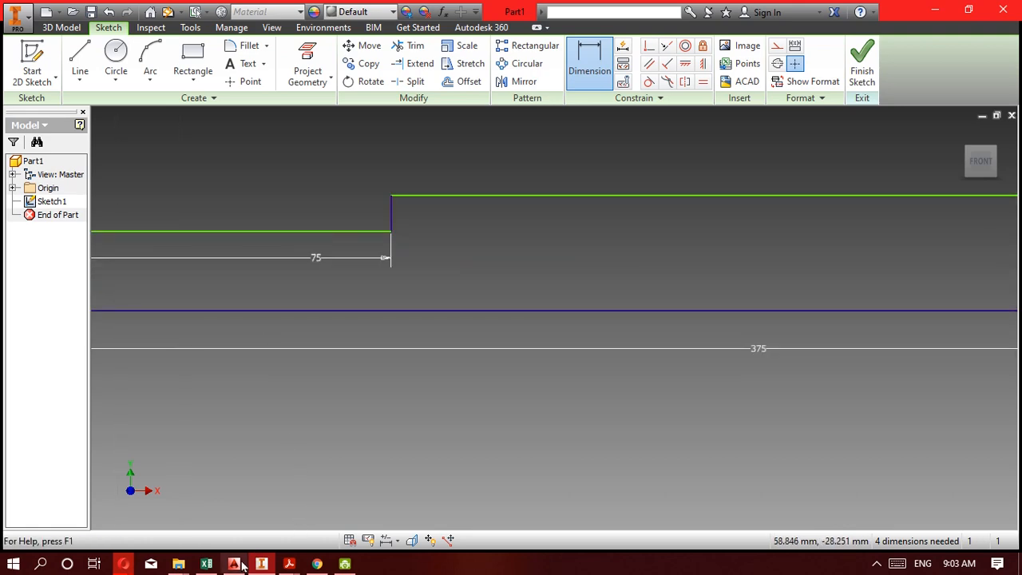
pyautogui.click(272, 567)
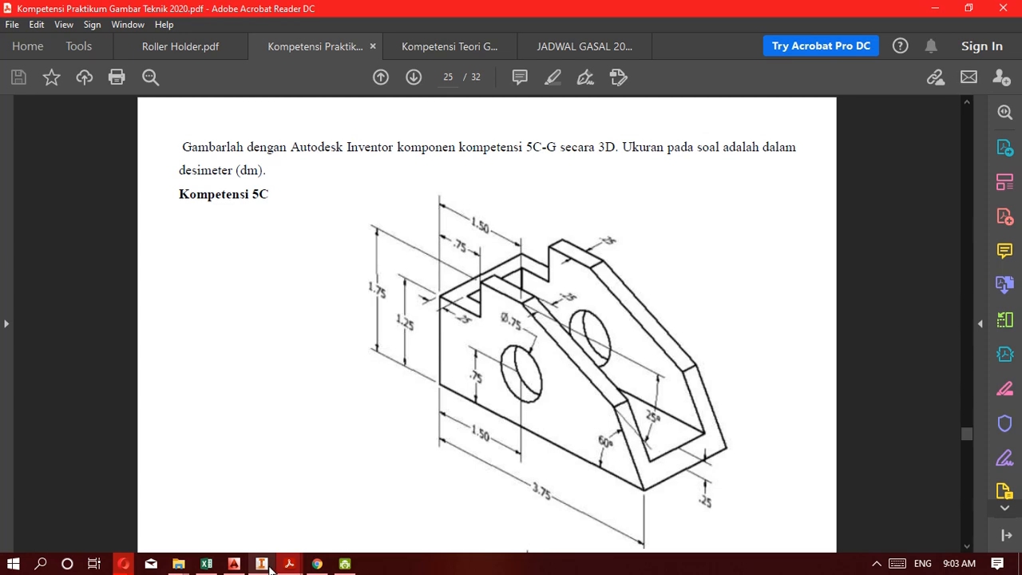
pyautogui.click(269, 566)
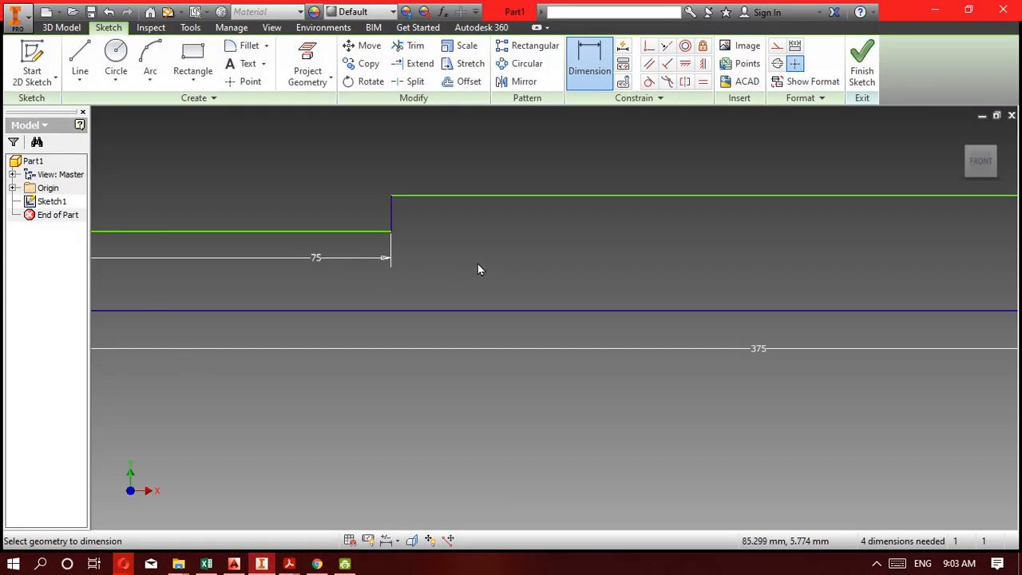
pyautogui.click(499, 198)
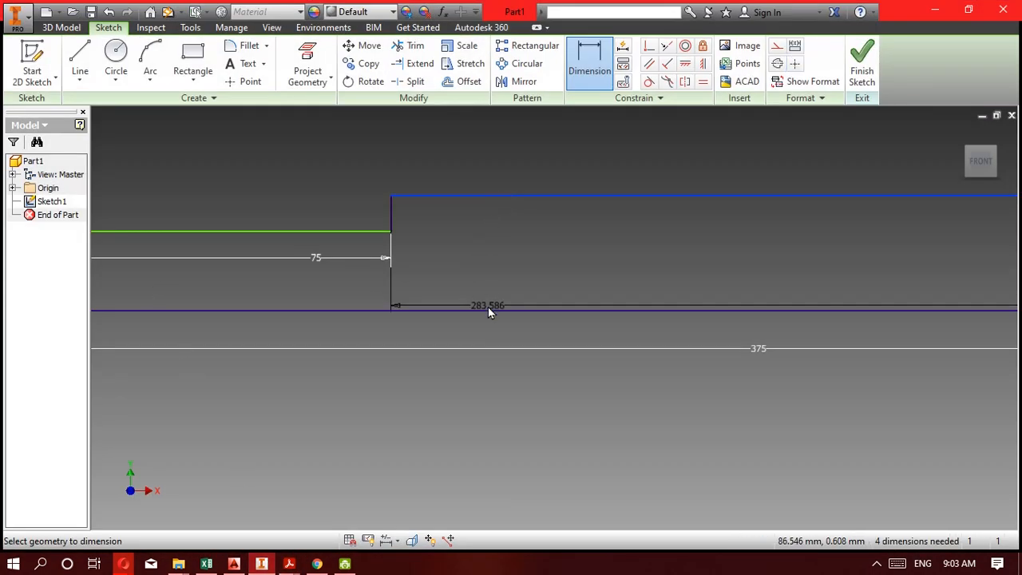
pyautogui.click(488, 306)
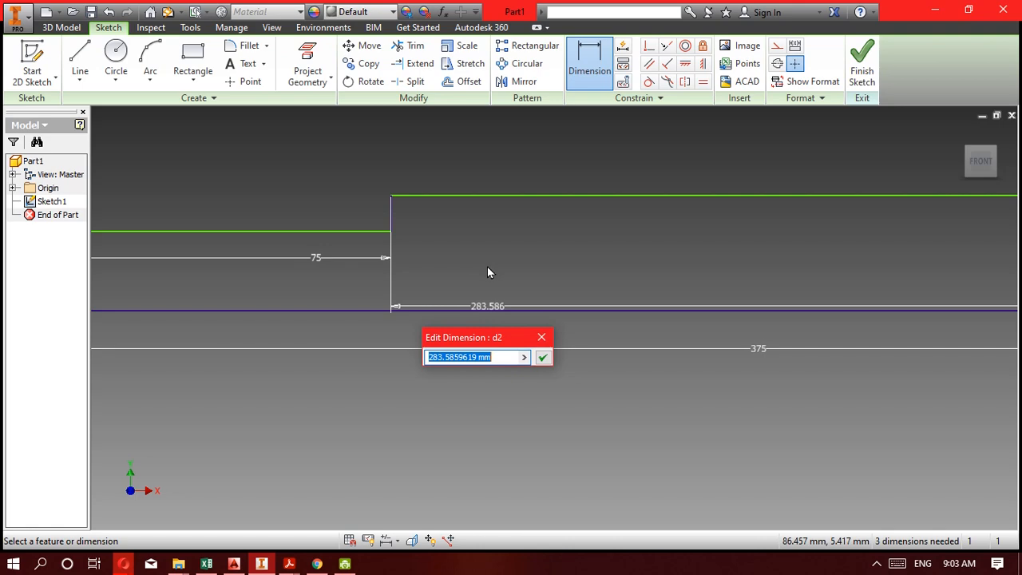
pyautogui.press('Escape')
pyautogui.press('Escape')
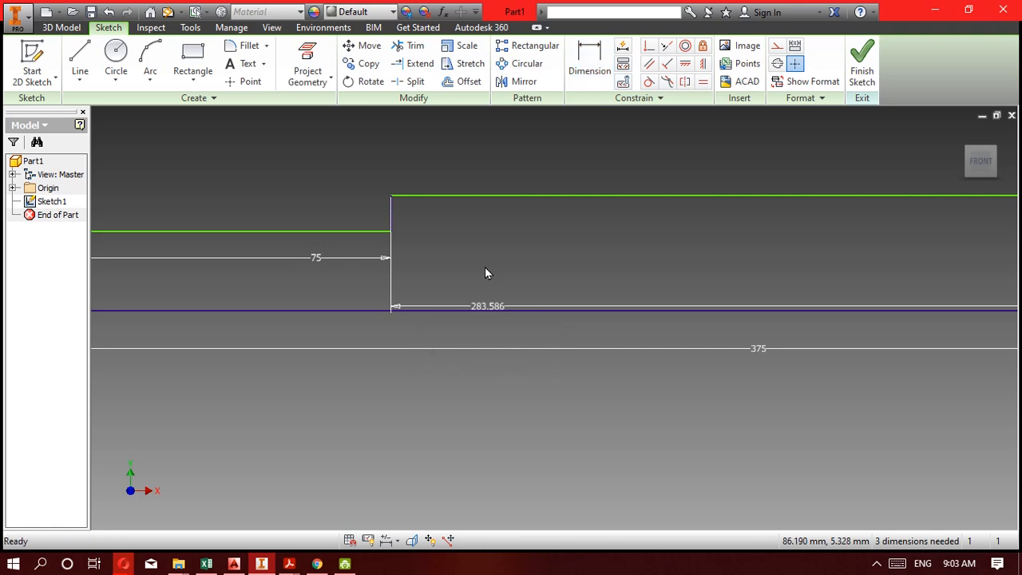
pyautogui.hotkey('ctrl', 'z')
# Dimension the overall height between the profile's base line and its upper edge as 175 mm.
pyautogui.press('d')
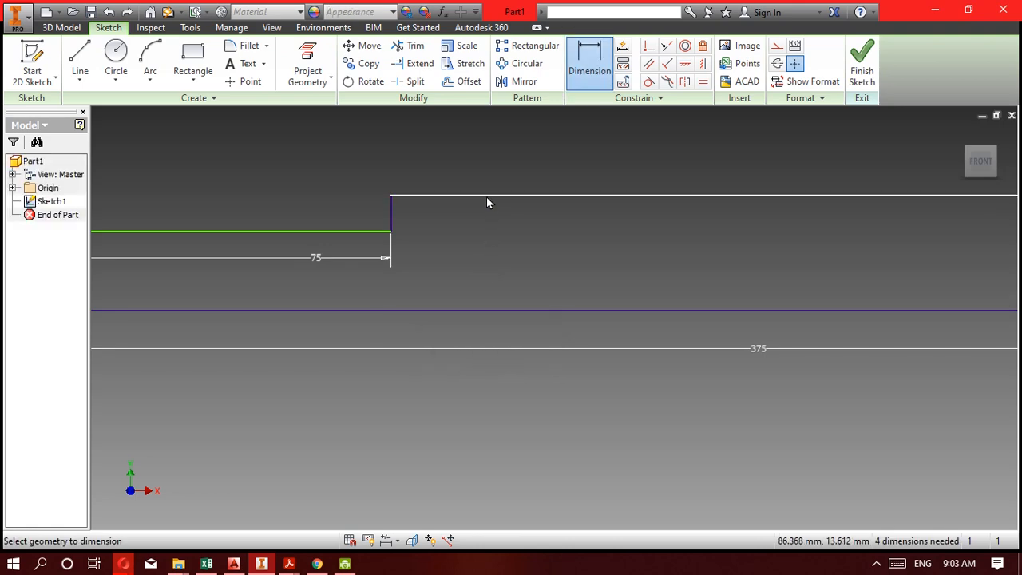
pyautogui.click(488, 197)
pyautogui.click(487, 310)
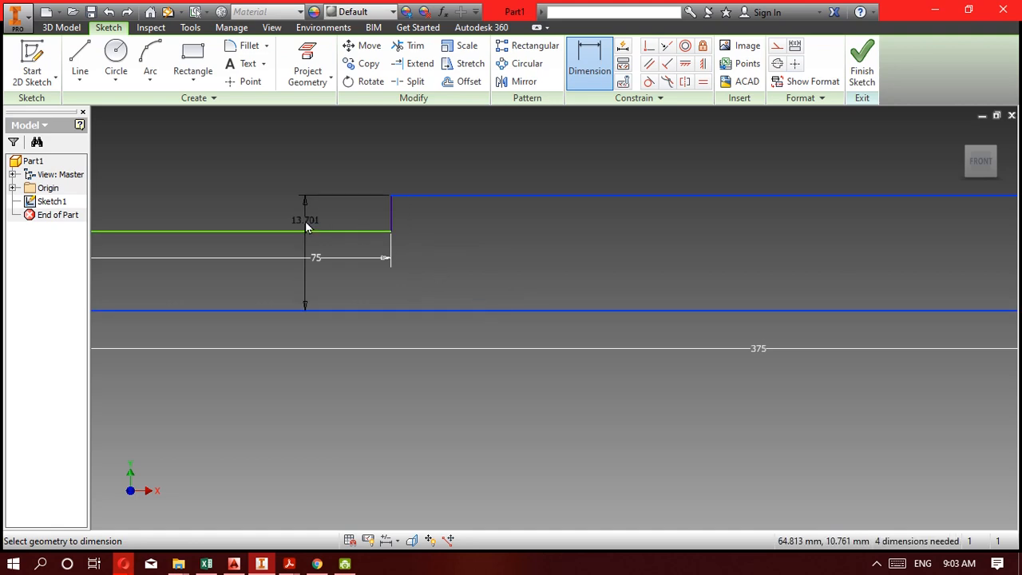
pyautogui.click(306, 227)
pyautogui.write('175')
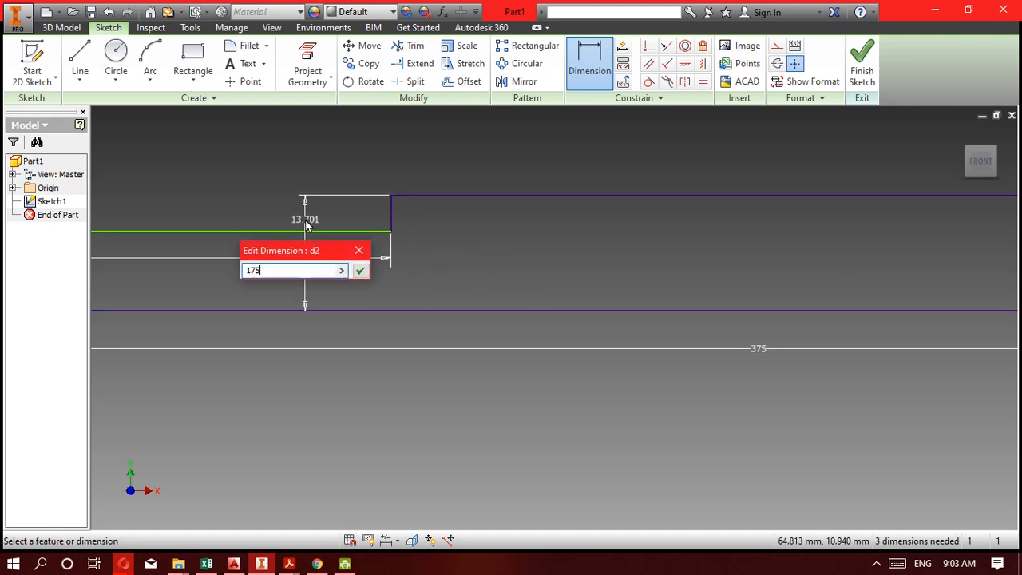
pyautogui.press('Return')
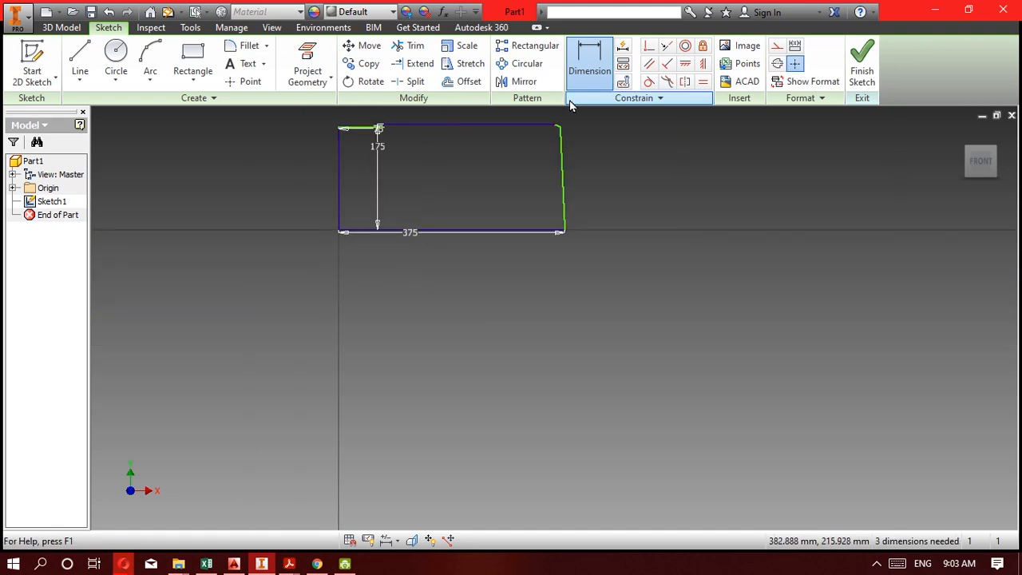
# Consult the 5C drawing in Acrobat Reader for the lower step's dimensions, then return to the Inventor sketch.
pyautogui.scroll(5, 565, 114)
pyautogui.scroll(-6, 539, 139)
pyautogui.scroll(4, 402, 141)
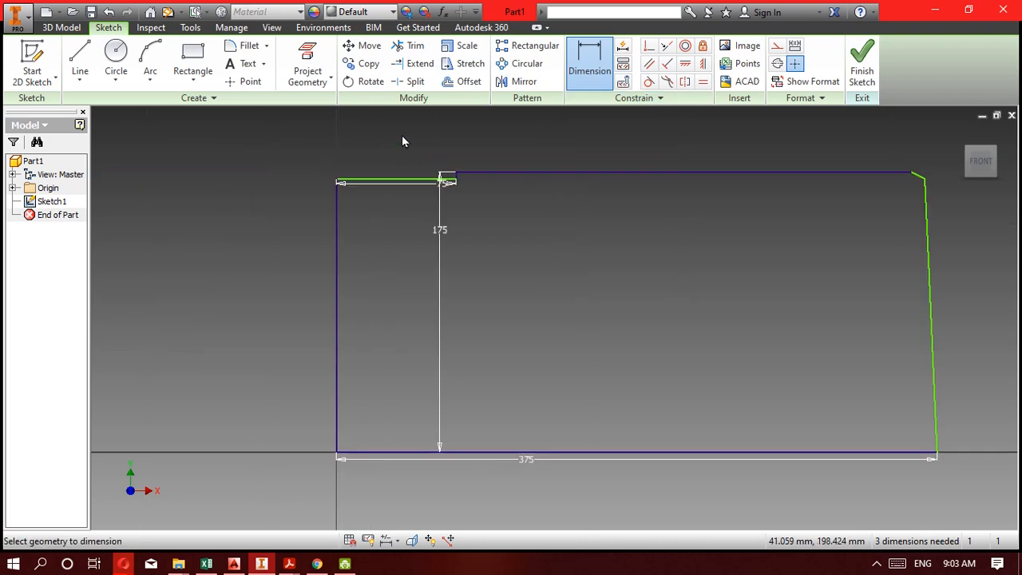
pyautogui.scroll(6, 400, 164)
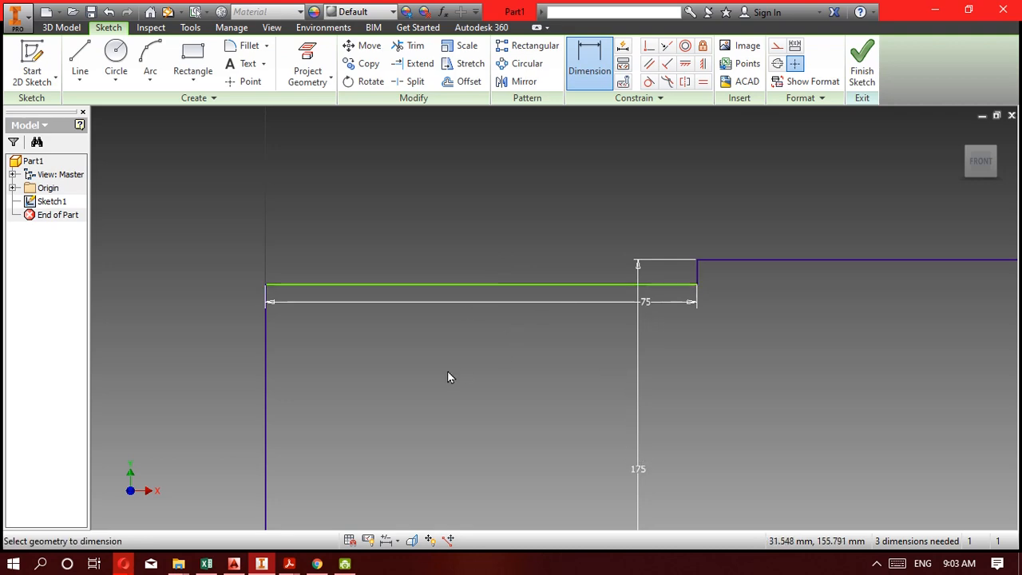
pyautogui.moveTo(266, 567)
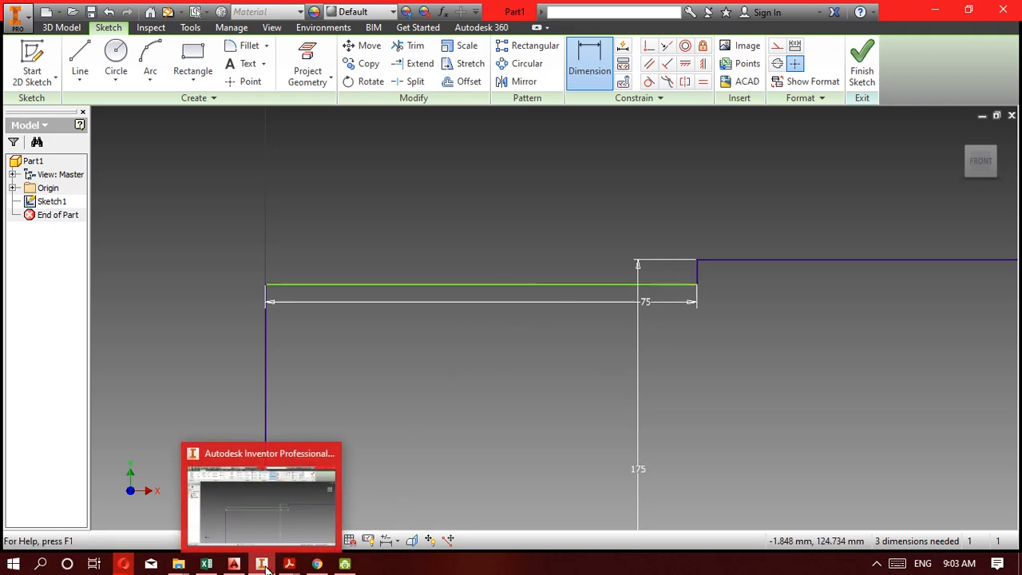
pyautogui.click(289, 564)
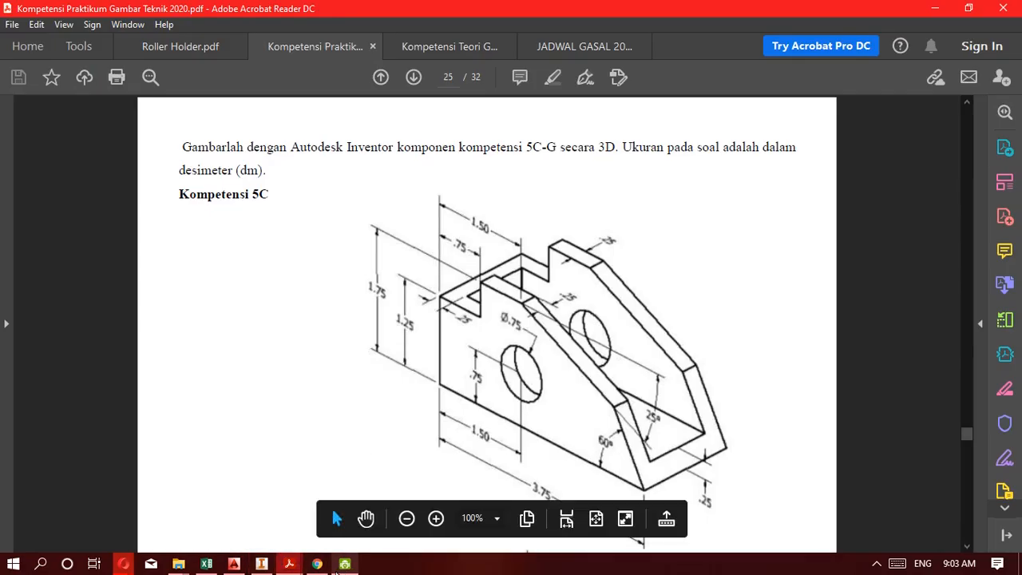
pyautogui.moveTo(318, 564)
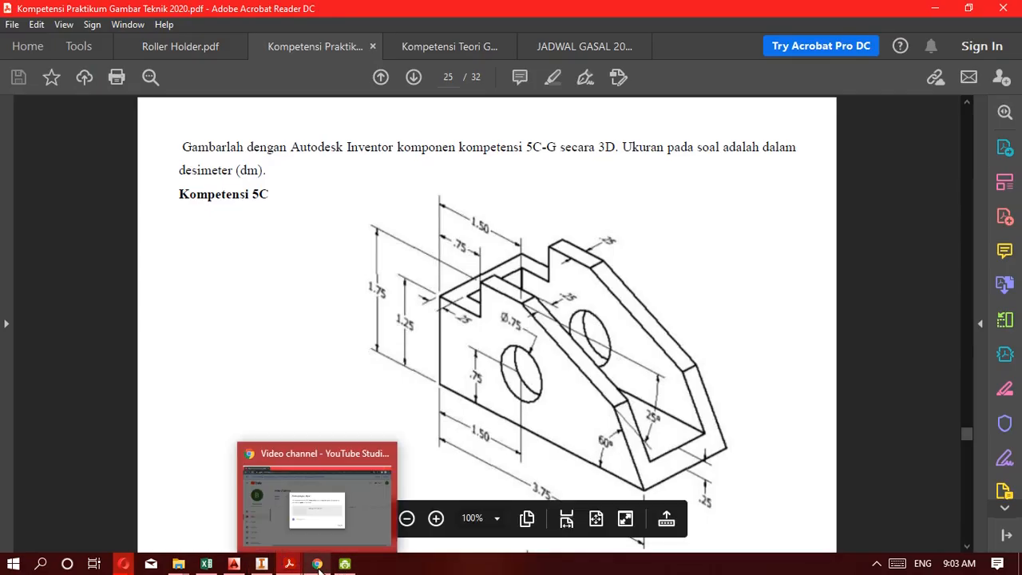
pyautogui.click(261, 564)
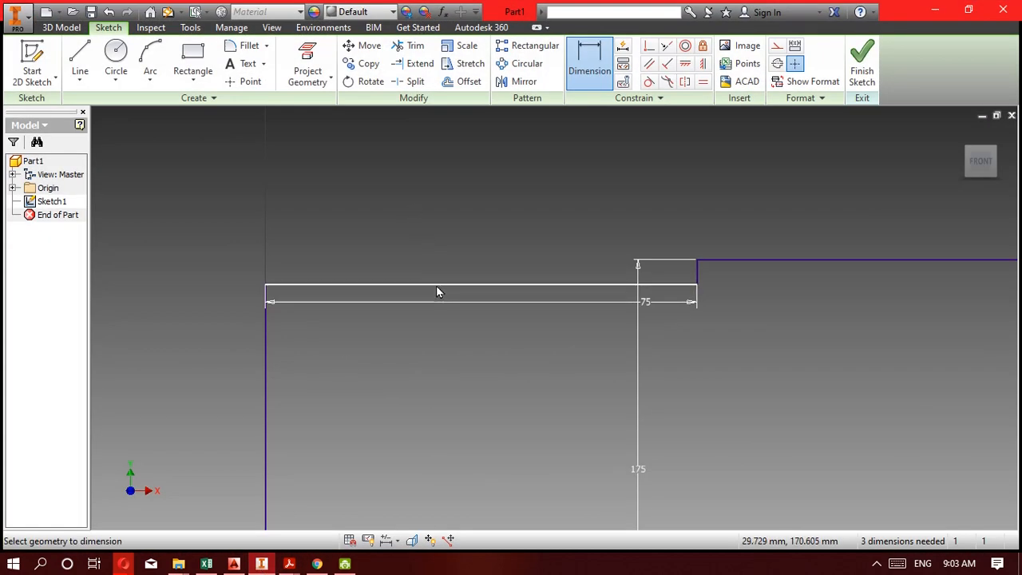
pyautogui.click(436, 285)
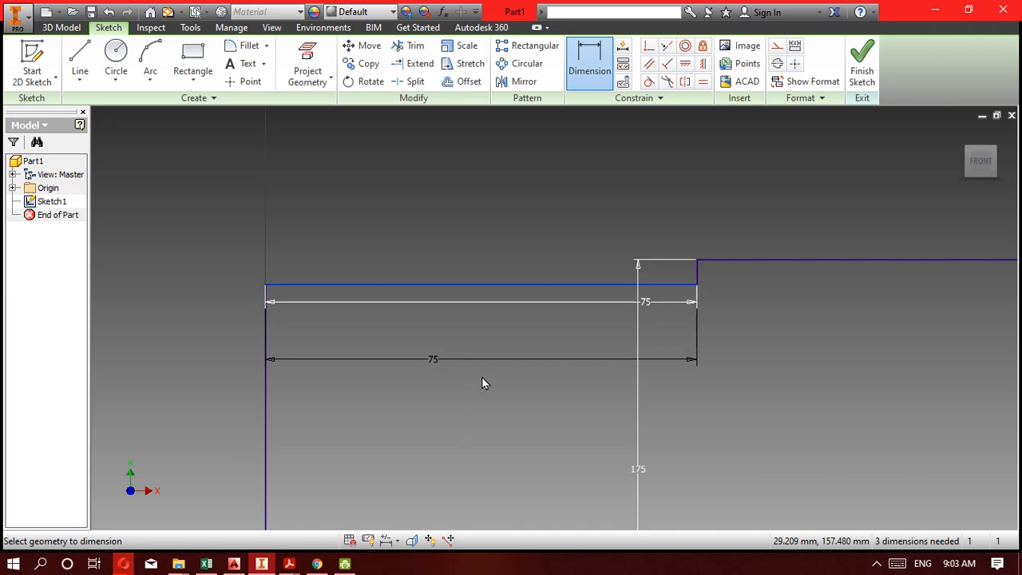
pyautogui.press('Escape')
pyautogui.press('Escape')
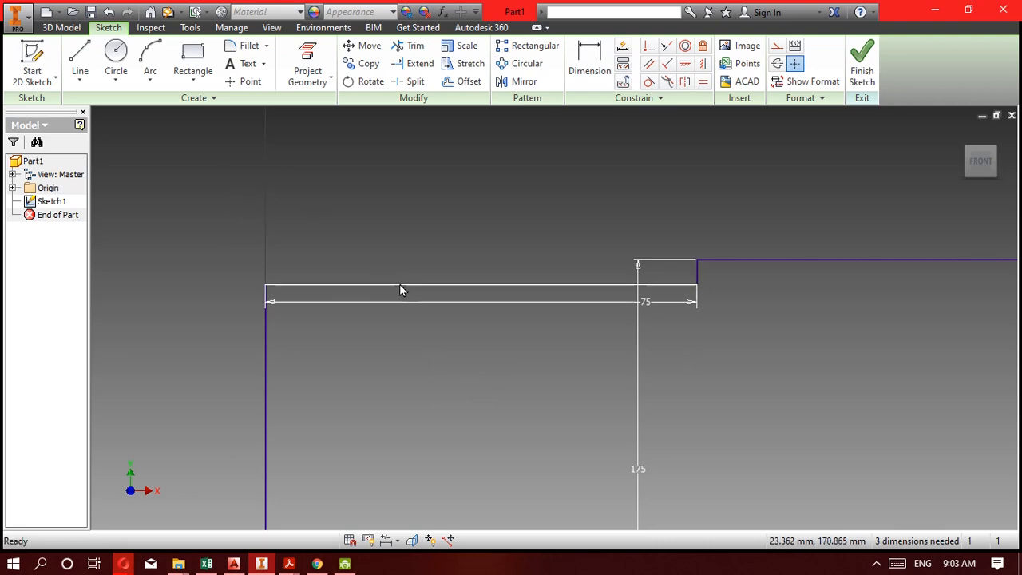
pyautogui.press('d')
pyautogui.click(438, 284)
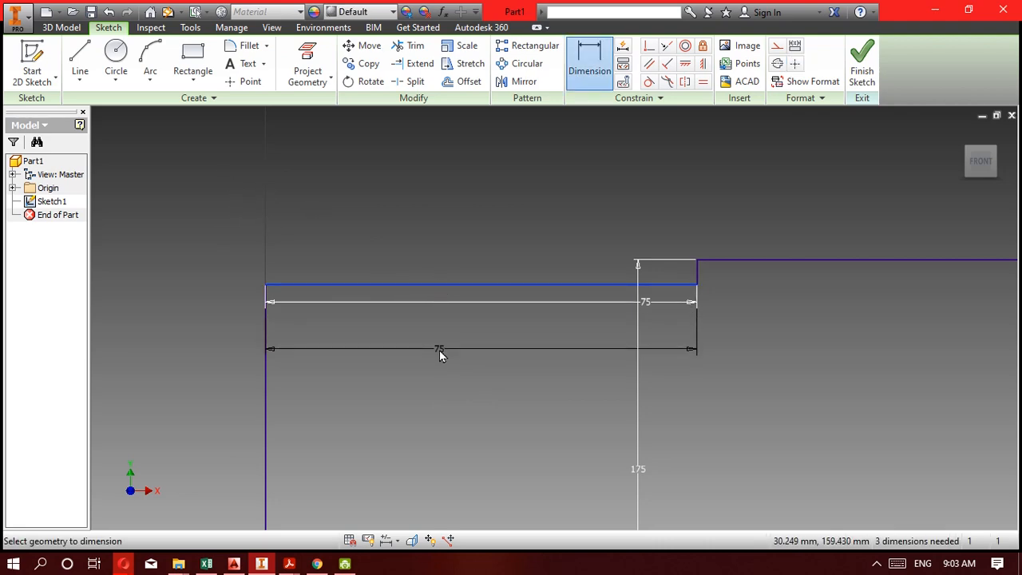
pyautogui.click(427, 368)
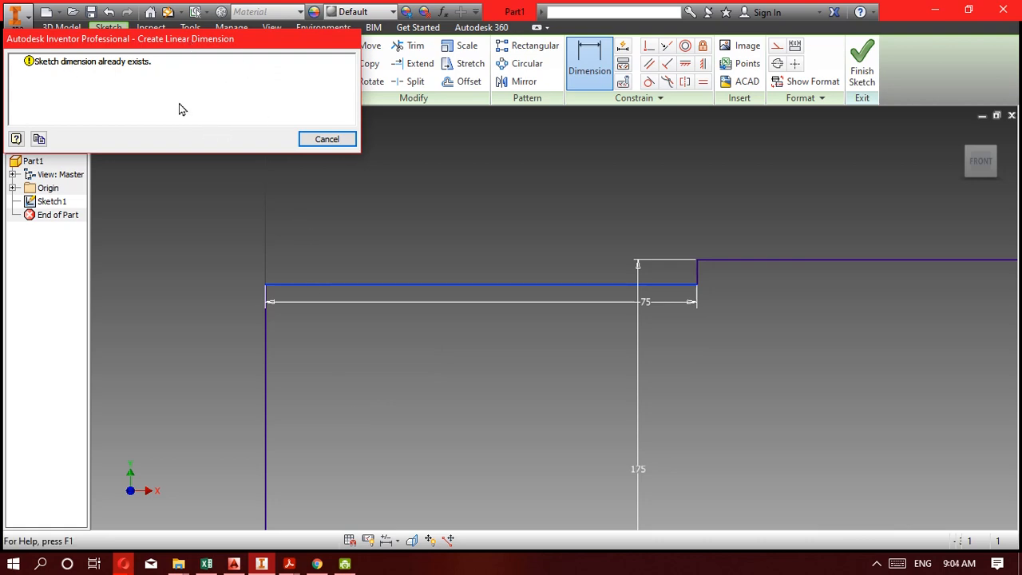
pyautogui.click(341, 139)
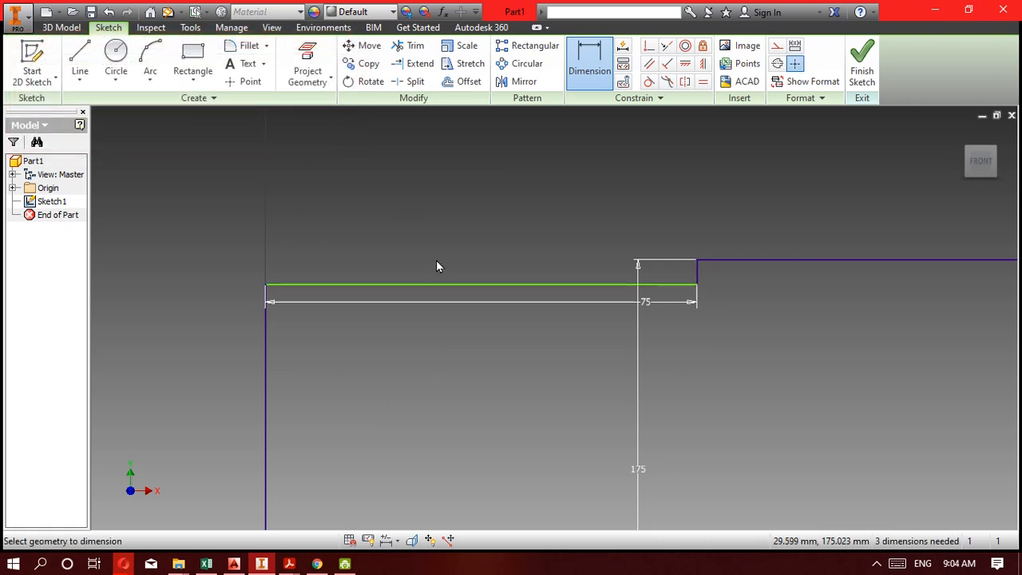
# Dimension the vertical edge below the lower step as 125 mm, checking the value against the 5C drawing in Acrobat Reader.
pyautogui.click(264, 363)
pyautogui.click(186, 366)
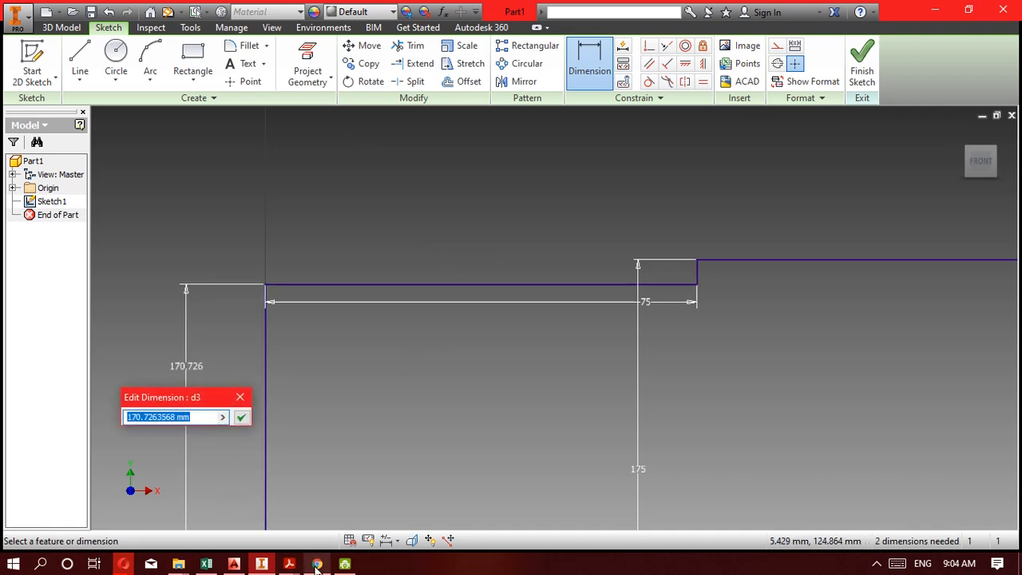
pyautogui.click(261, 564)
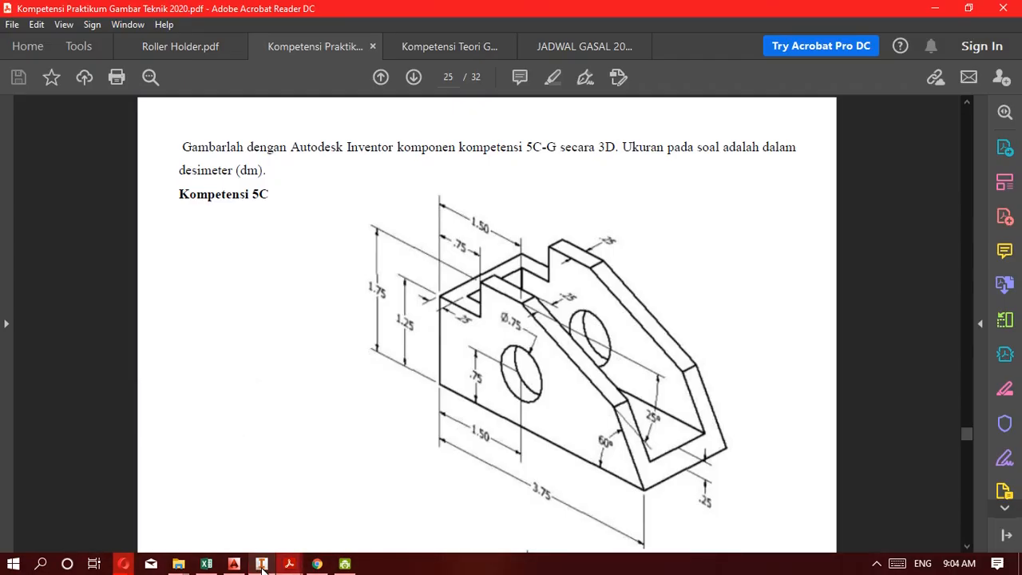
pyautogui.click(262, 564)
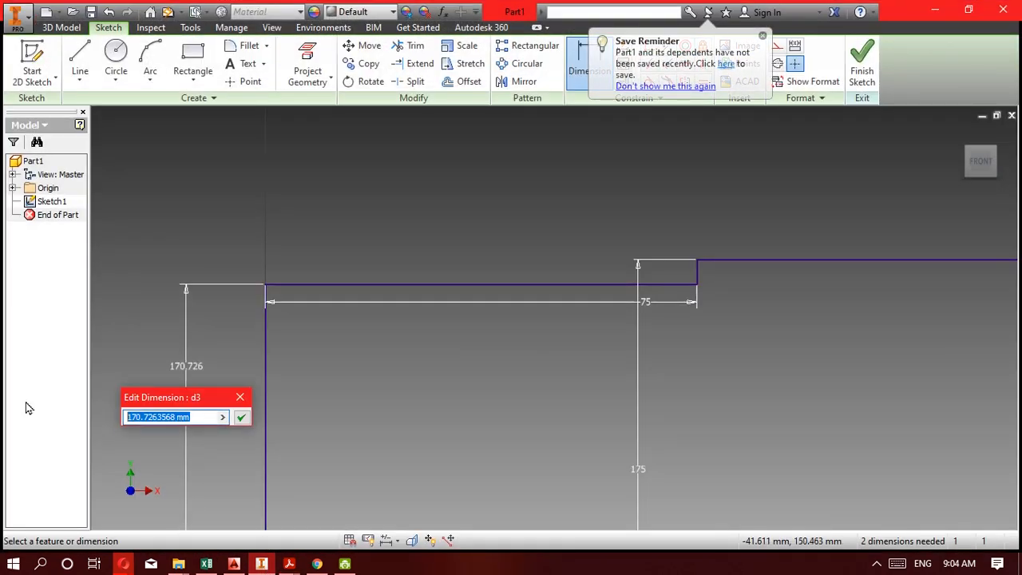
pyautogui.write('120')
pyautogui.press('Return')
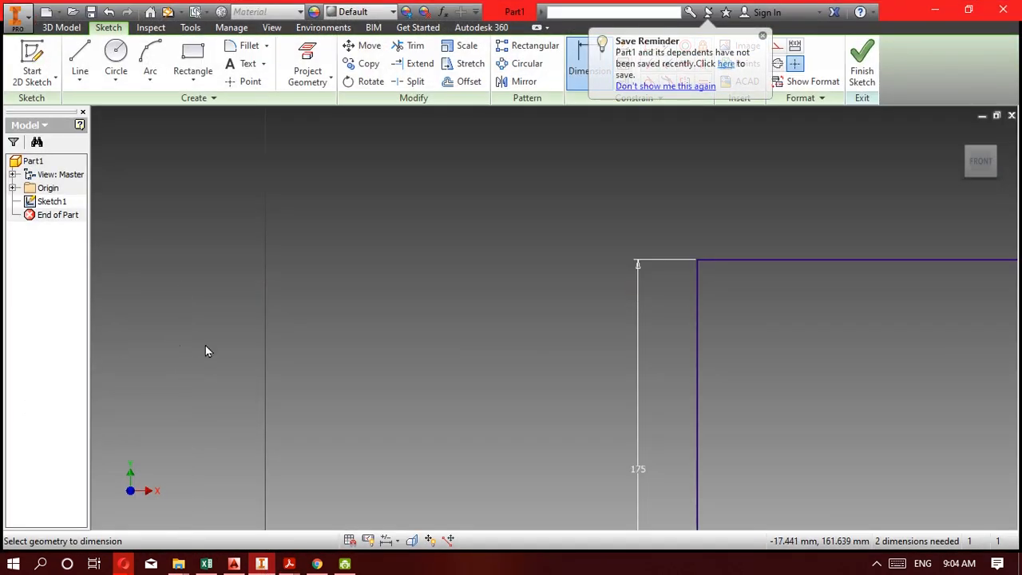
# Check the 5C drawing and dimension the angle between the upper edge and the adjoining sloped line as 25°.
pyautogui.moveTo(415, 378); pyautogui.dragTo(251, 236, button='middle')
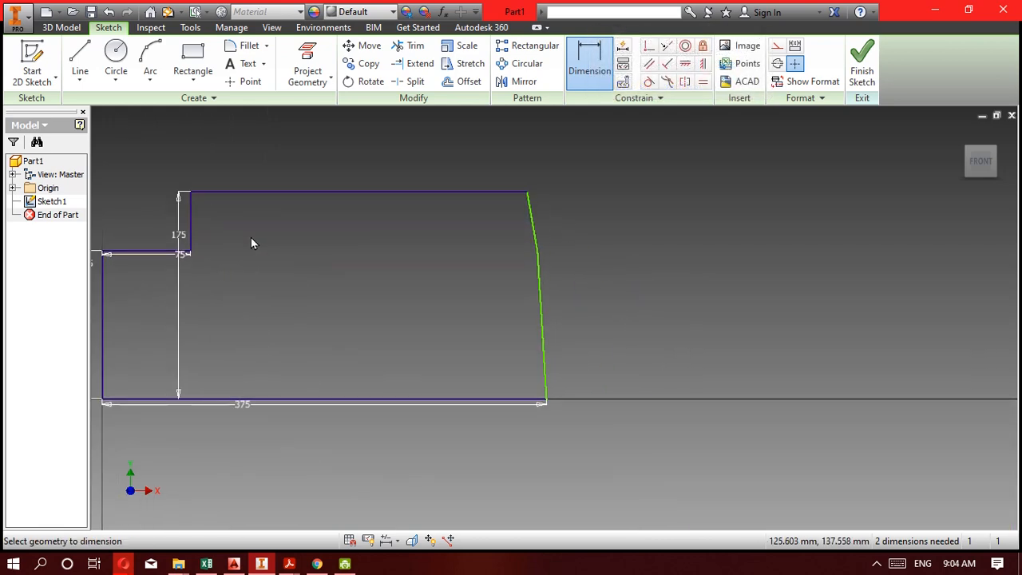
pyautogui.click(268, 565)
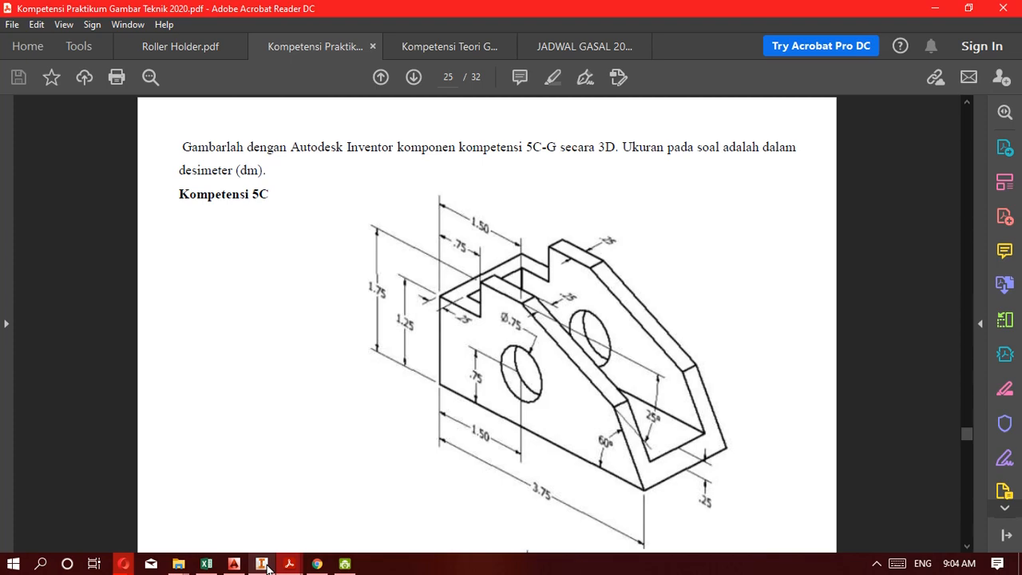
pyautogui.click(268, 565)
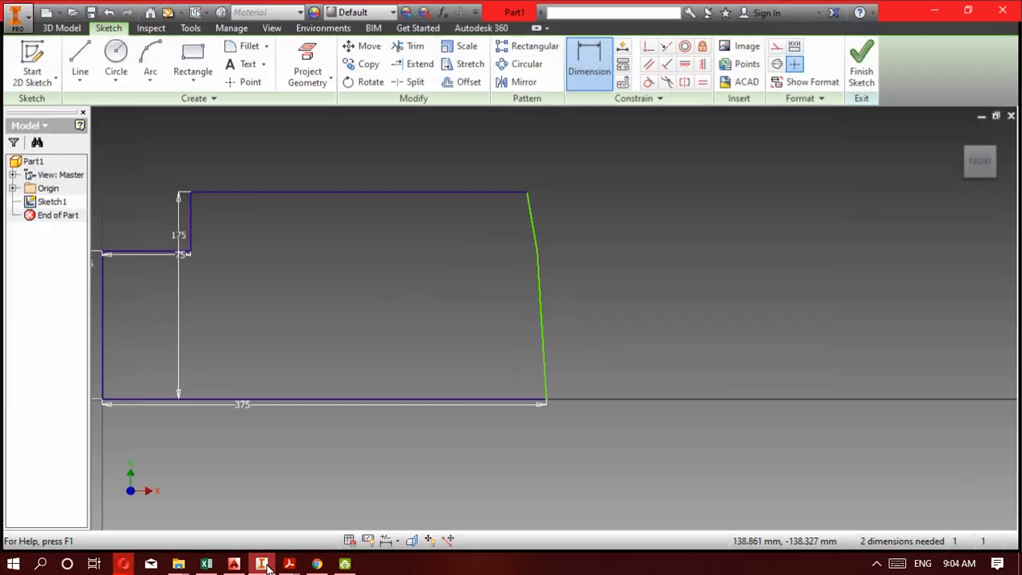
pyautogui.click(479, 193)
pyautogui.click(534, 214)
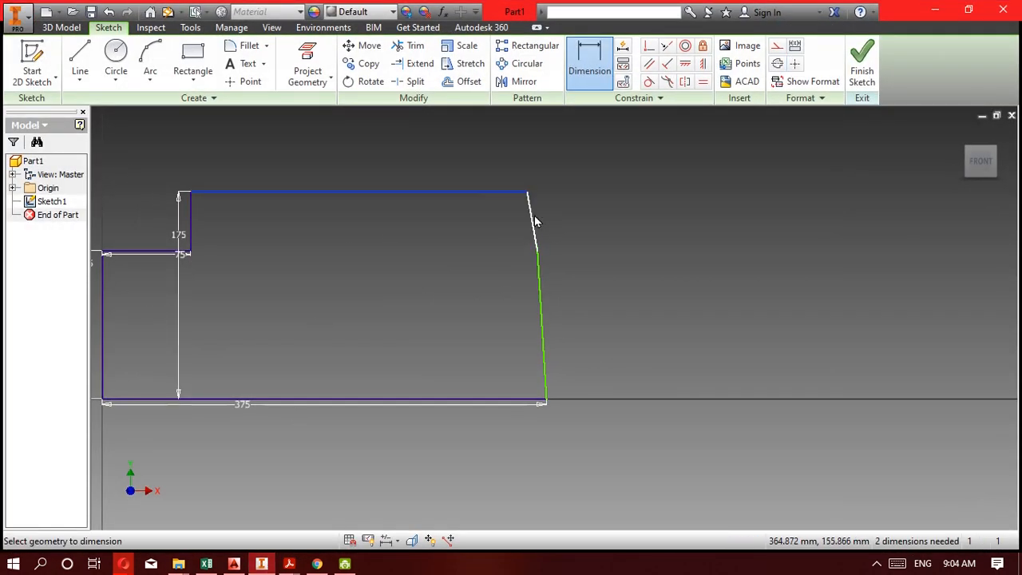
pyautogui.click(580, 215)
pyautogui.write('25')
pyautogui.press('Return')
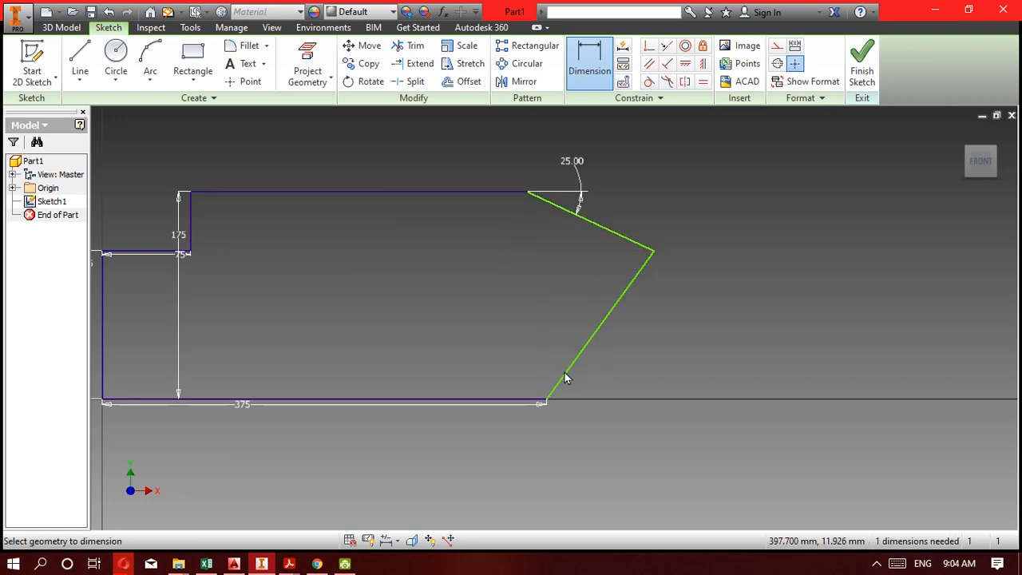
# Pull the corner between the upper edge and the 25° sloped line inward to shorten the upper edge.
pyautogui.press('Escape')
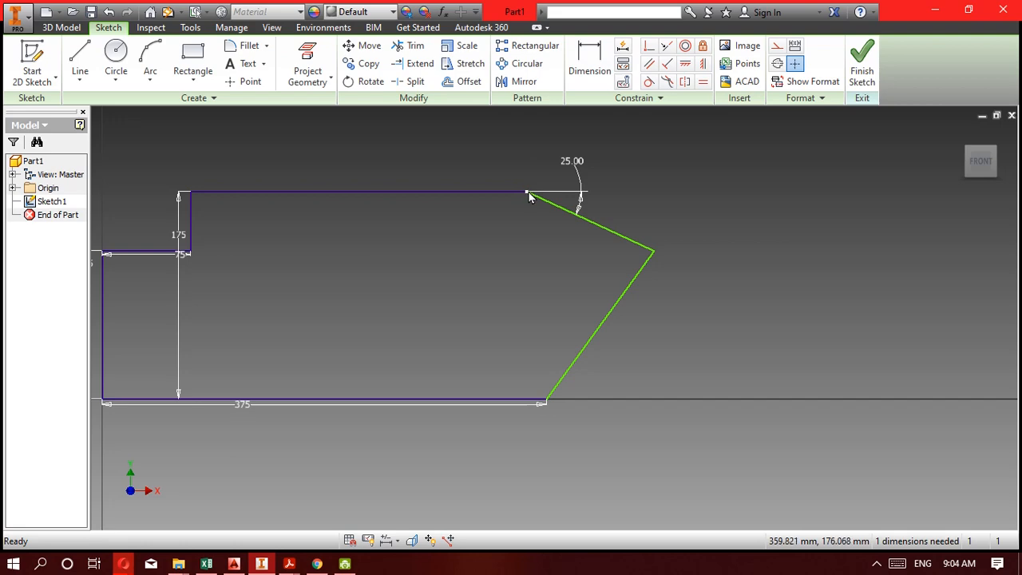
pyautogui.click(529, 196)
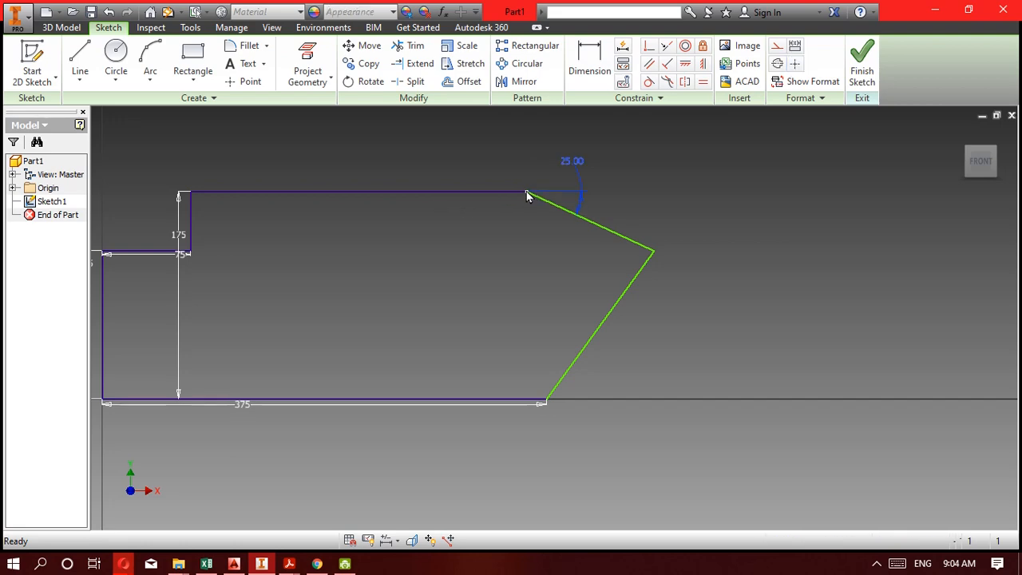
pyautogui.moveTo(526, 191); pyautogui.dragTo(315, 205)
# Check the 5C drawing and dimension the angle between the base line and the lower sloped line as 60°.
pyautogui.click(260, 566)
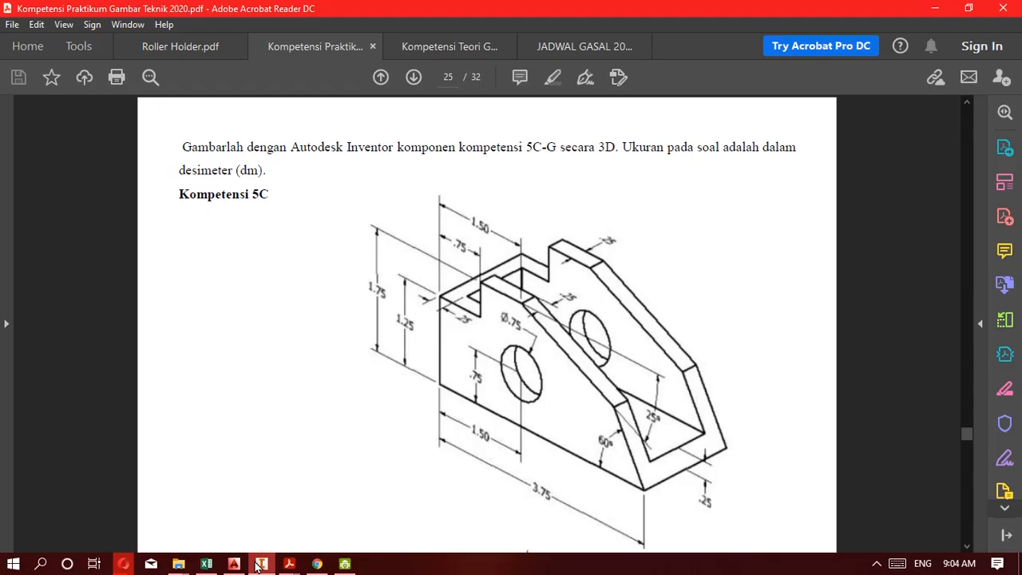
pyautogui.click(260, 565)
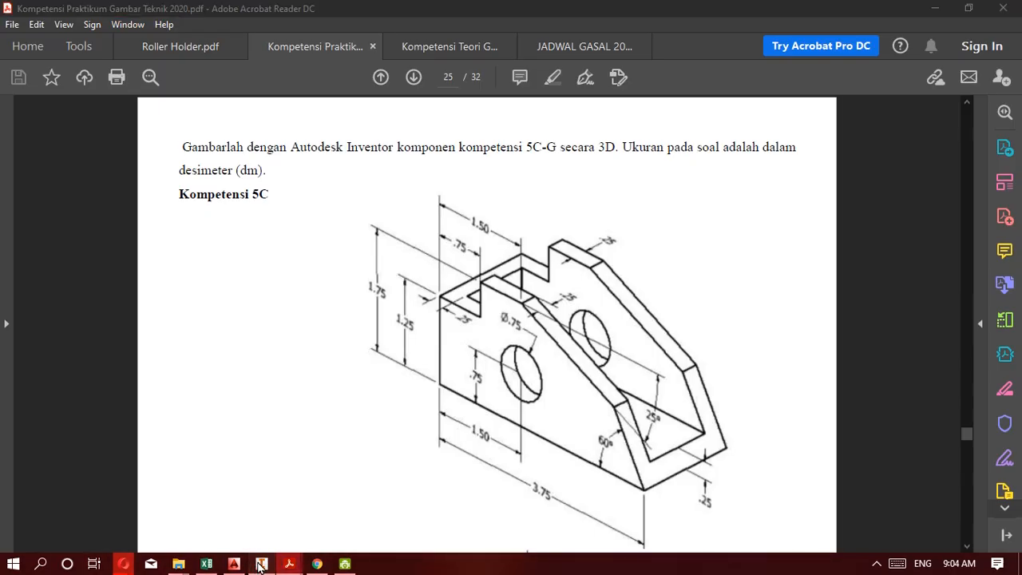
pyautogui.click(447, 399)
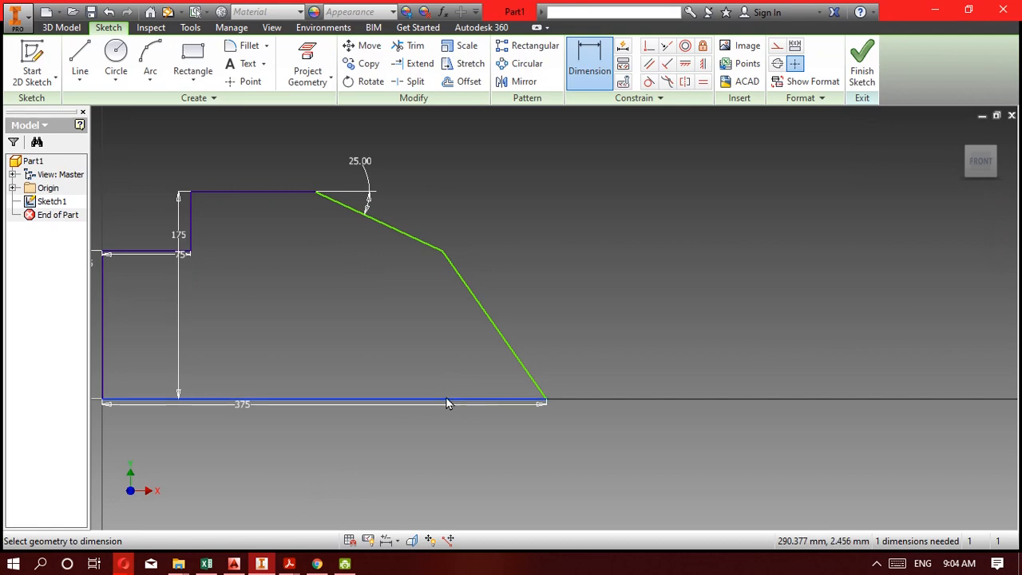
pyautogui.click(499, 336)
pyautogui.click(425, 337)
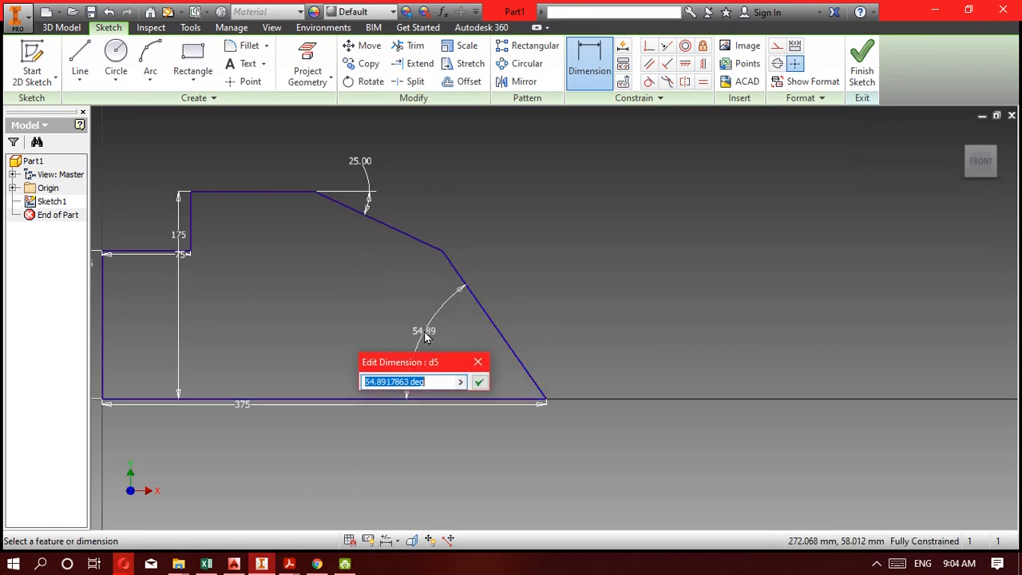
pyautogui.write('60')
pyautogui.press('Return')
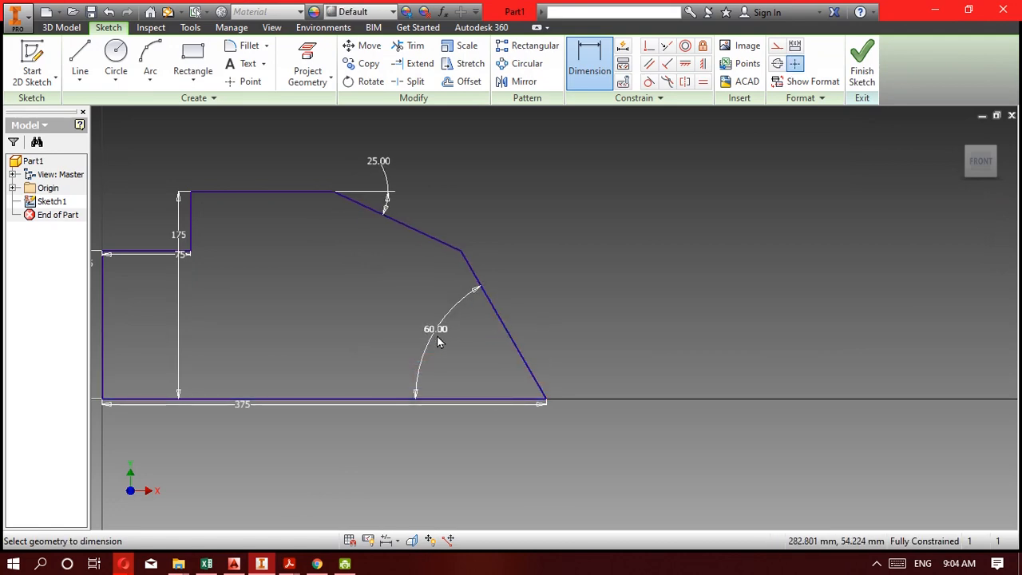
# Finish the profile sketch, then consult the 5C drawing in Acrobat Reader for the bracket's remaining dimensions.
pyautogui.moveTo(793, 311); pyautogui.dragTo(694, 307, button='middle')
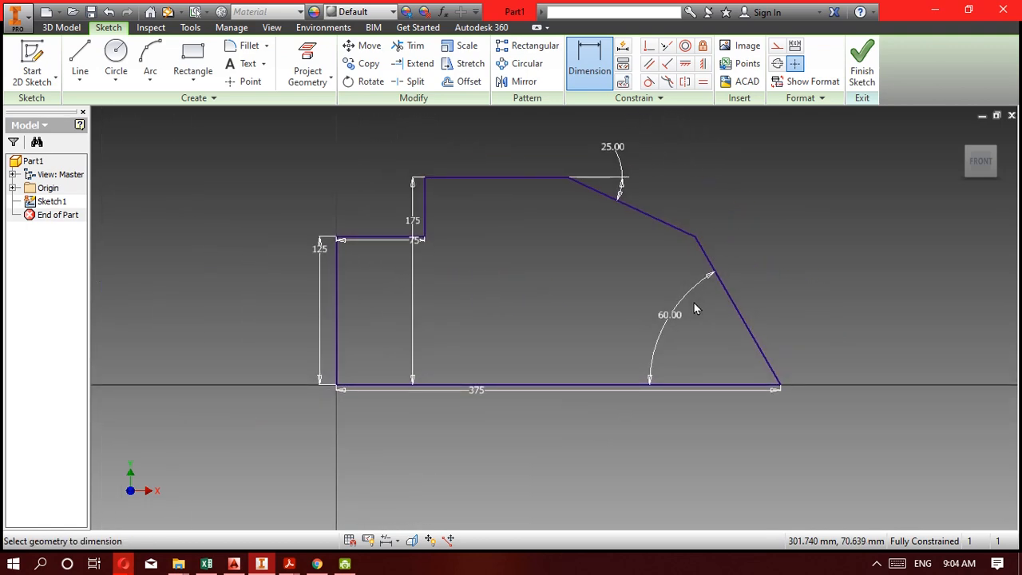
pyautogui.click(867, 75)
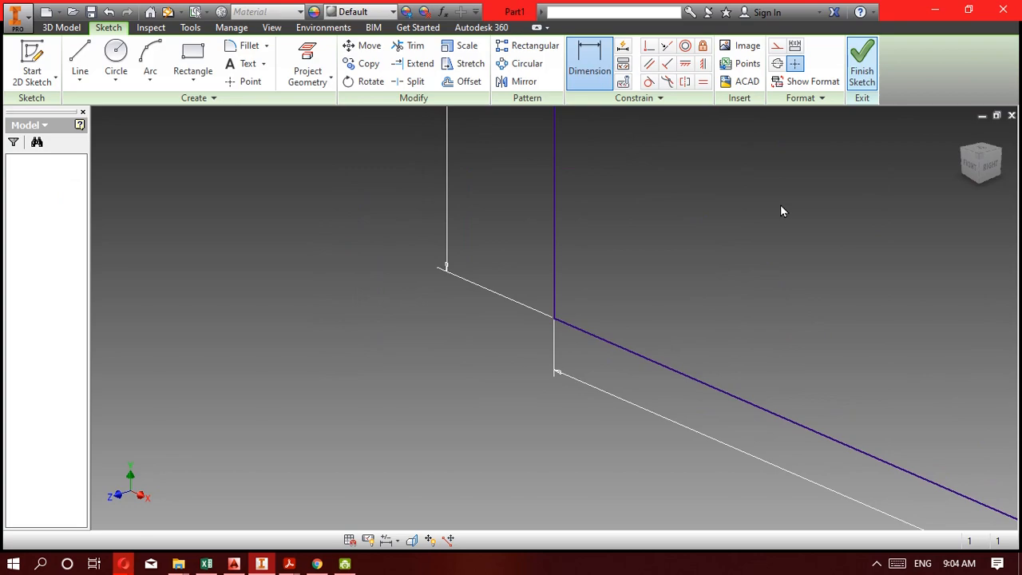
pyautogui.click(261, 564)
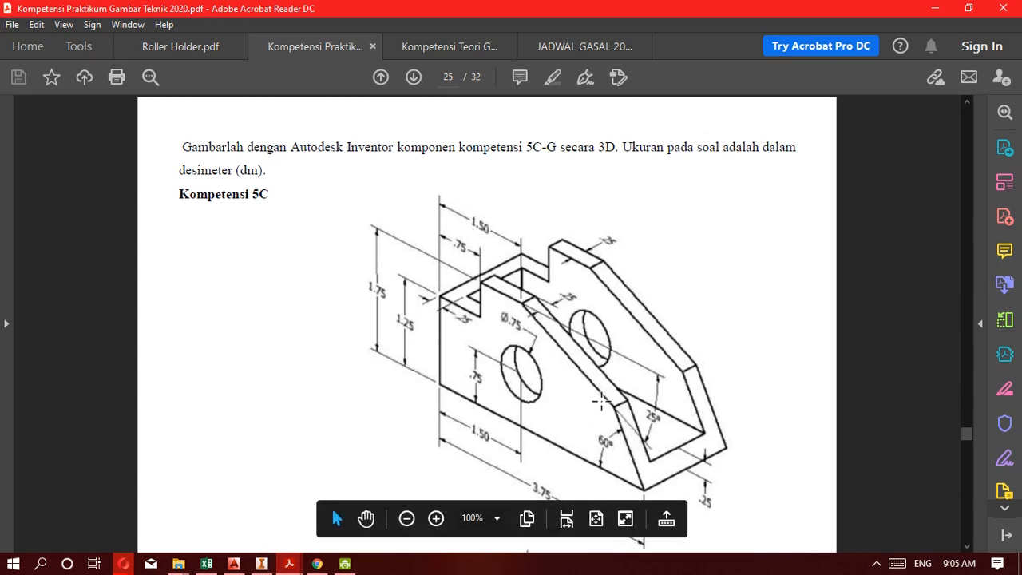
pyautogui.scroll(15, 505, 307)
pyautogui.scroll(-15, 514, 328)
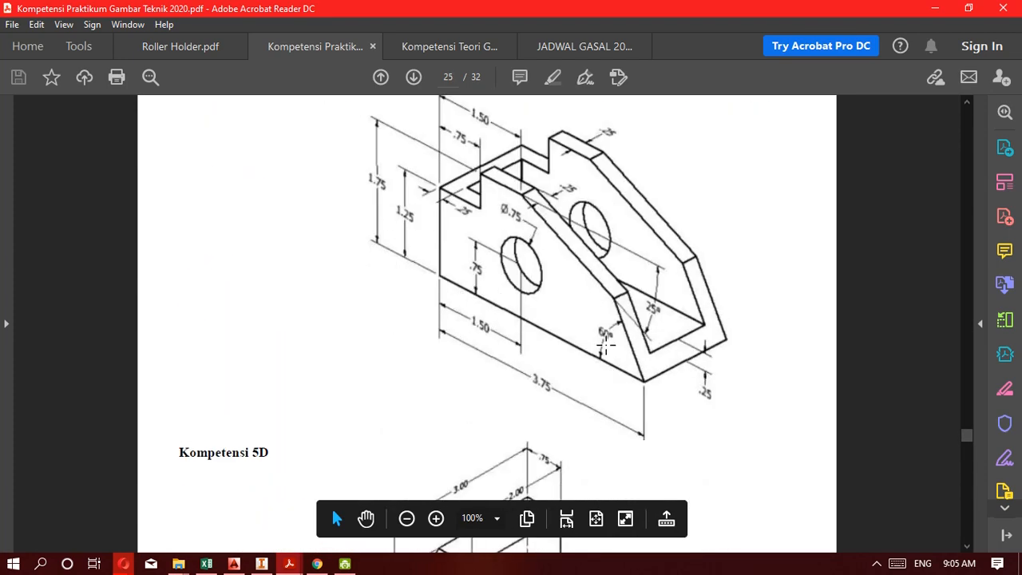
pyautogui.scroll(2, 607, 351)
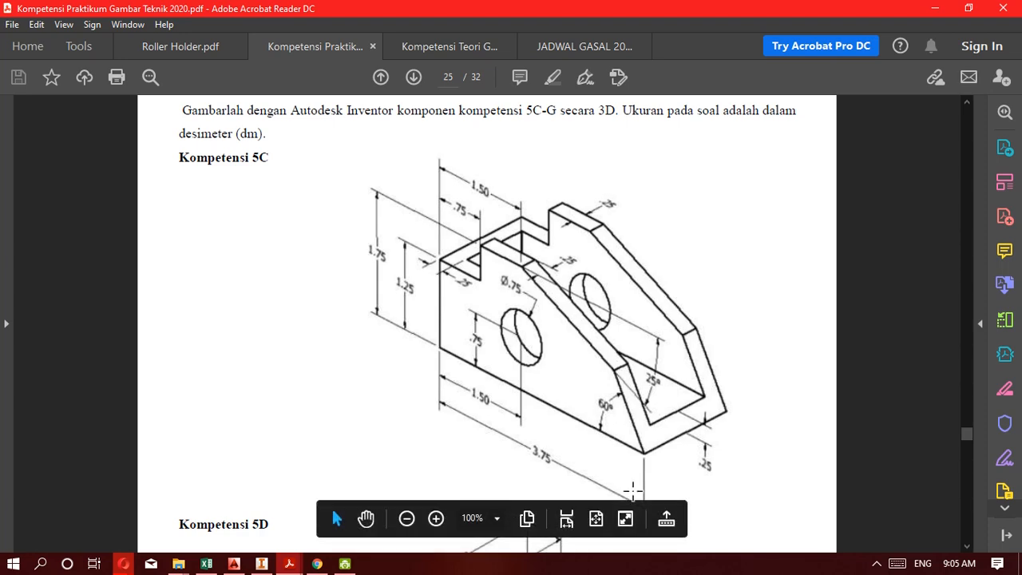
pyautogui.click(877, 566)
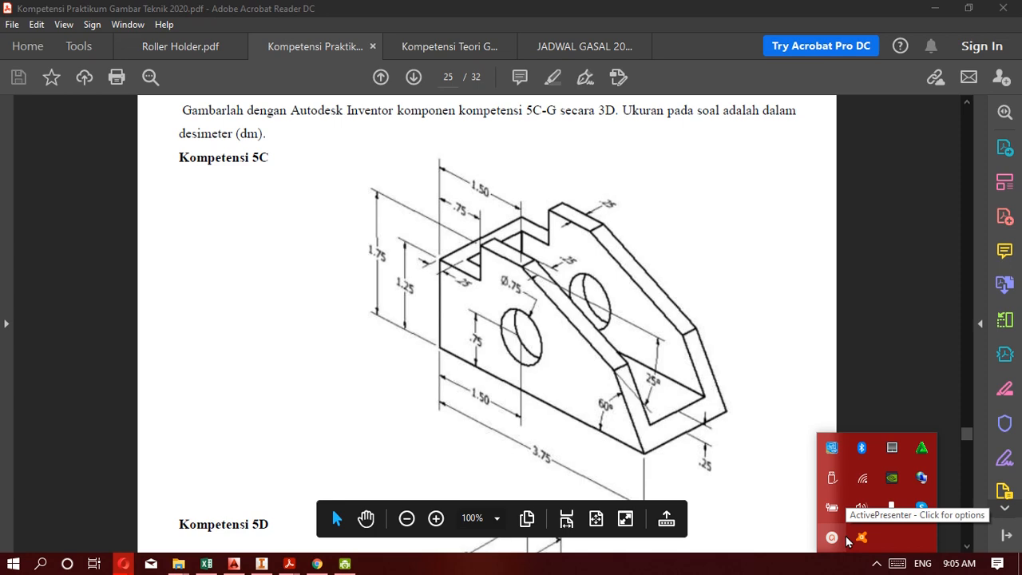
pyautogui.click(848, 541)
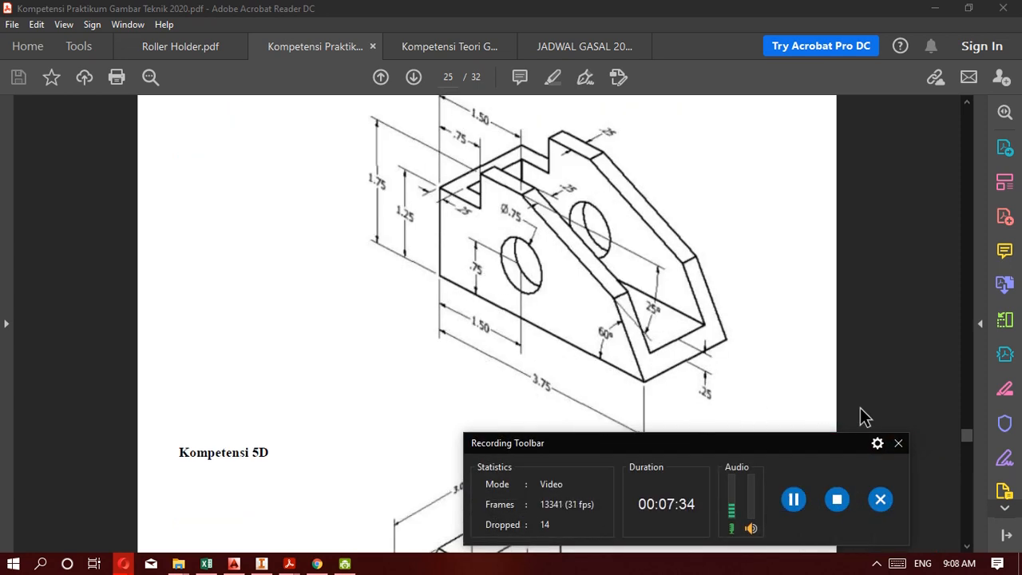
pyautogui.click(898, 442)
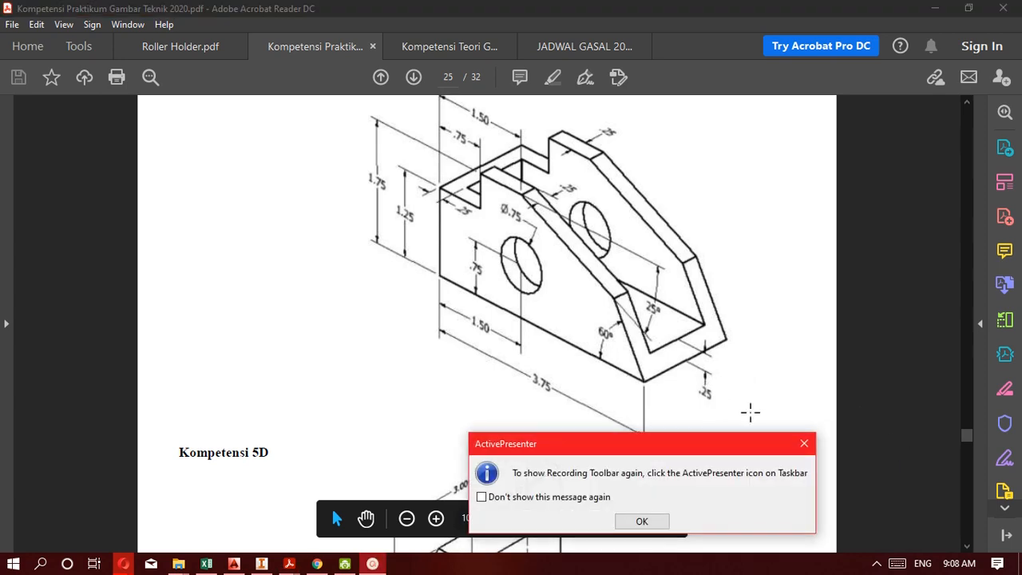
pyautogui.click(805, 444)
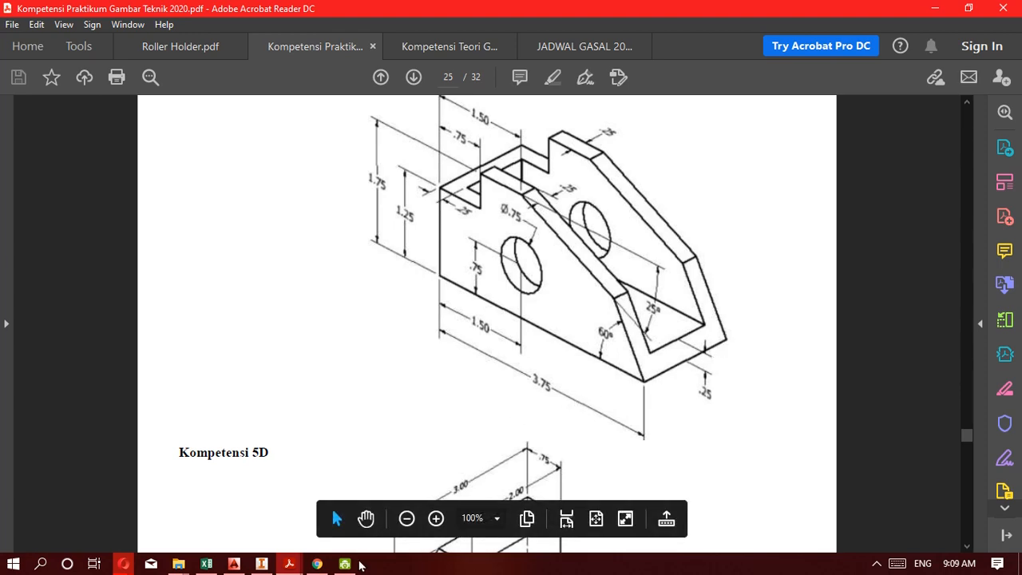
# Switch to Inventor and extrude the closed side profile into a solid block.
pyautogui.moveTo(261, 567)
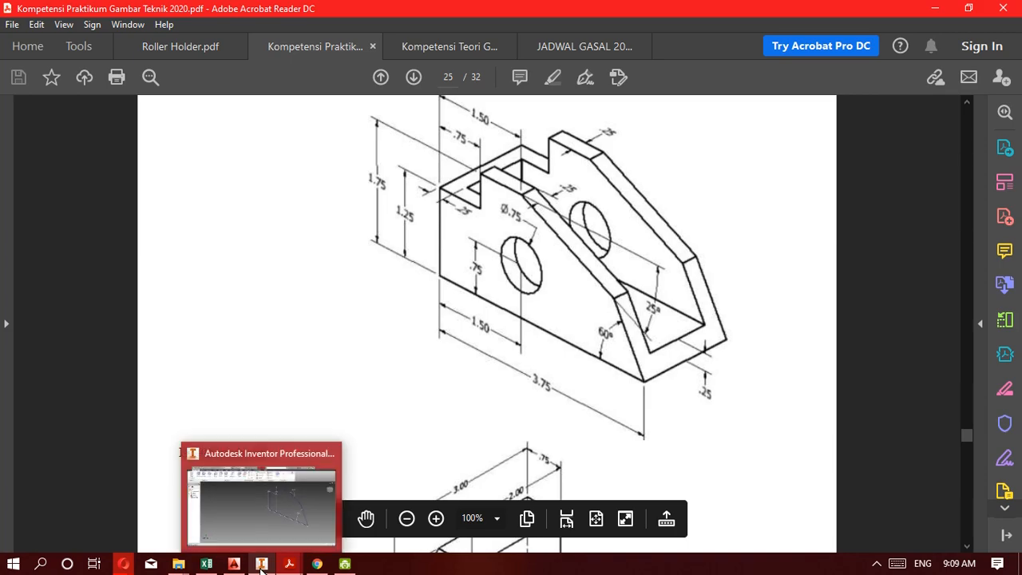
pyautogui.click(261, 565)
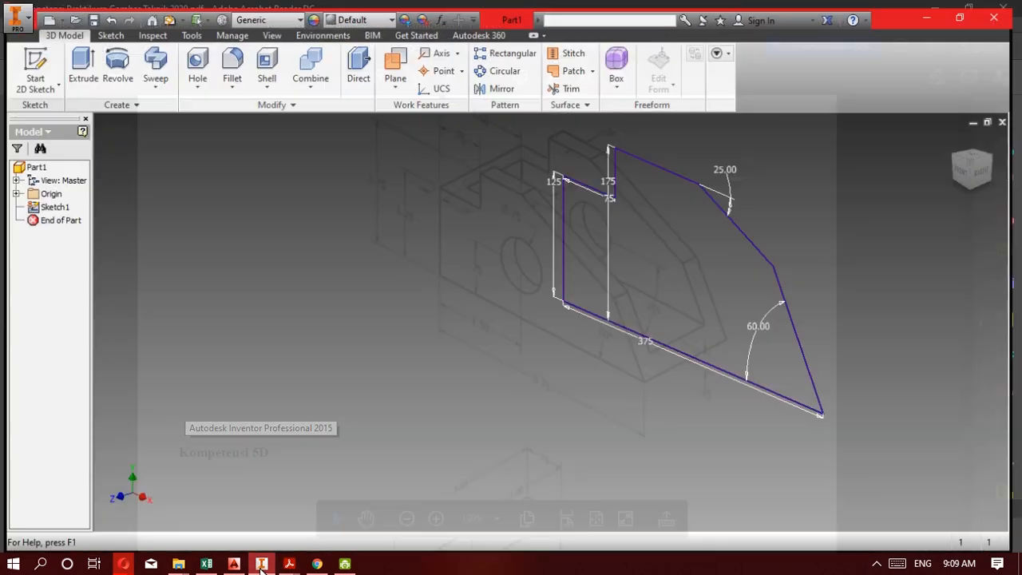
pyautogui.click(80, 60)
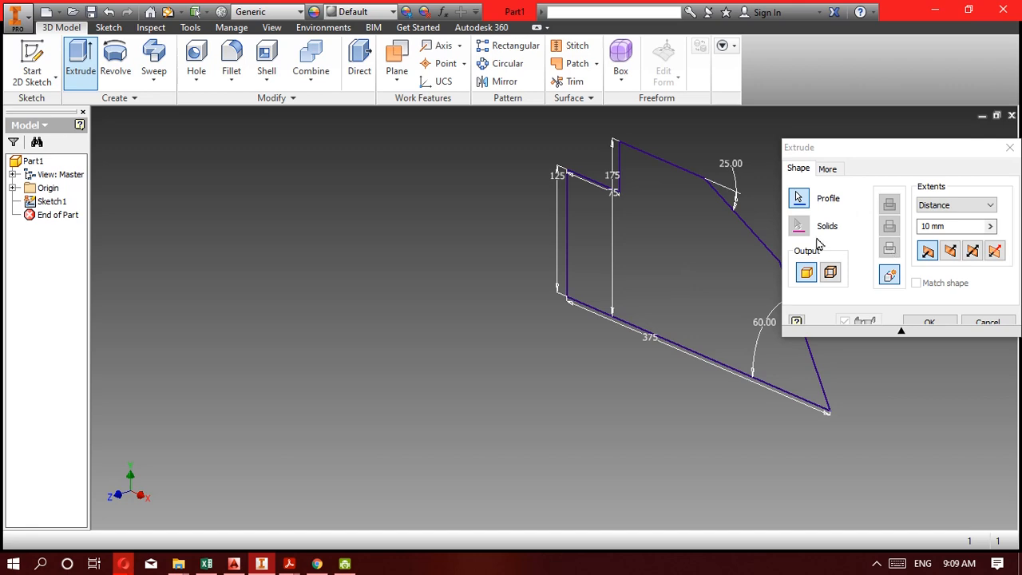
pyautogui.click(671, 237)
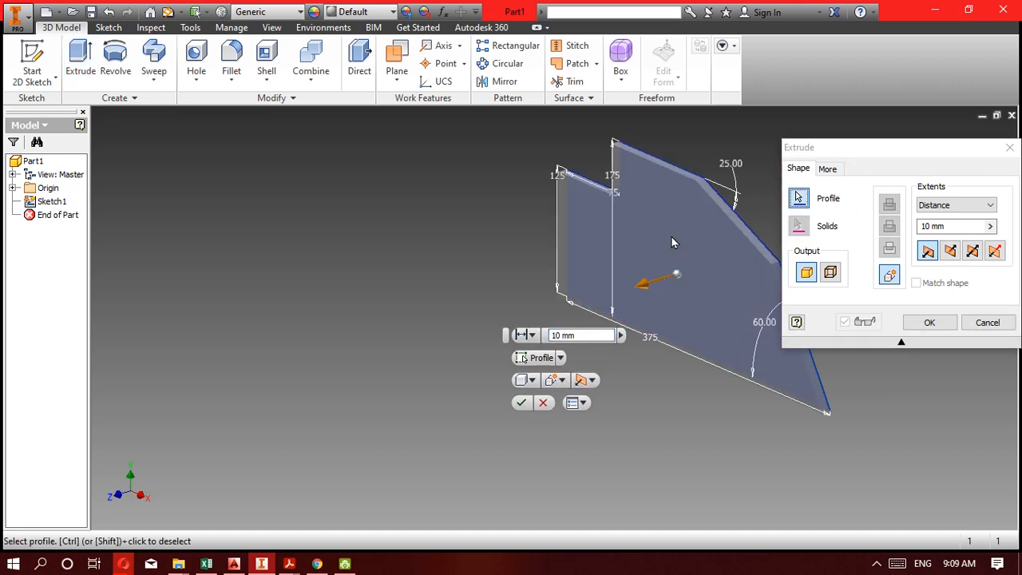
pyautogui.click(981, 227)
pyautogui.write('150')
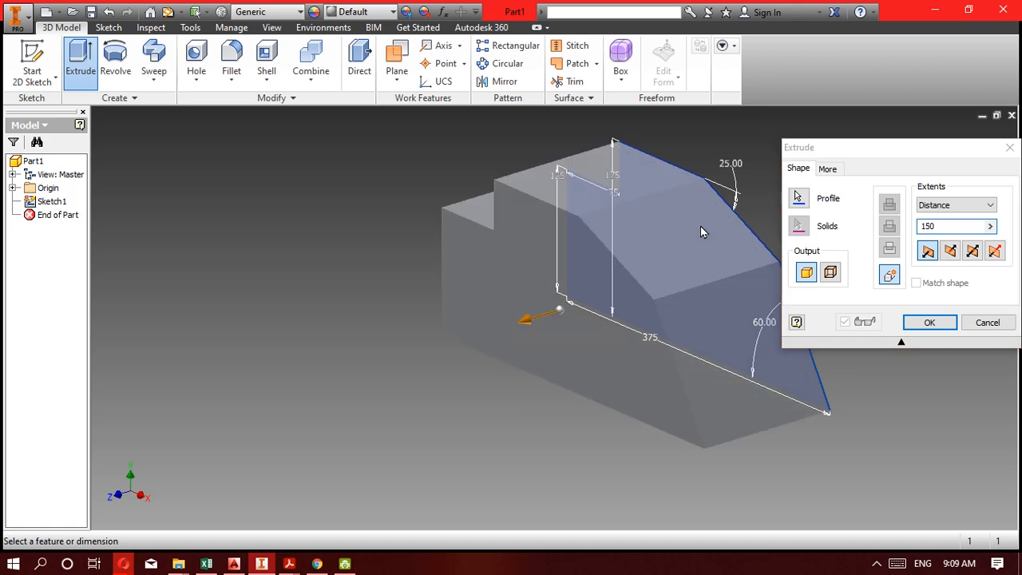
pyautogui.press('Return')
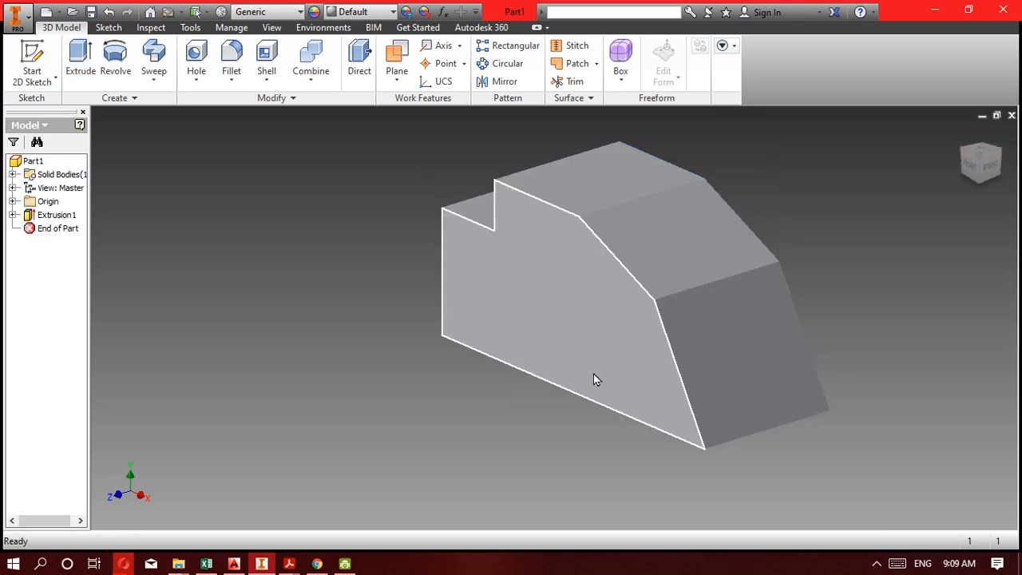
# Switch to Acrobat Reader and consult the 5C drawing for the side hole's size and position.
pyautogui.click(289, 564)
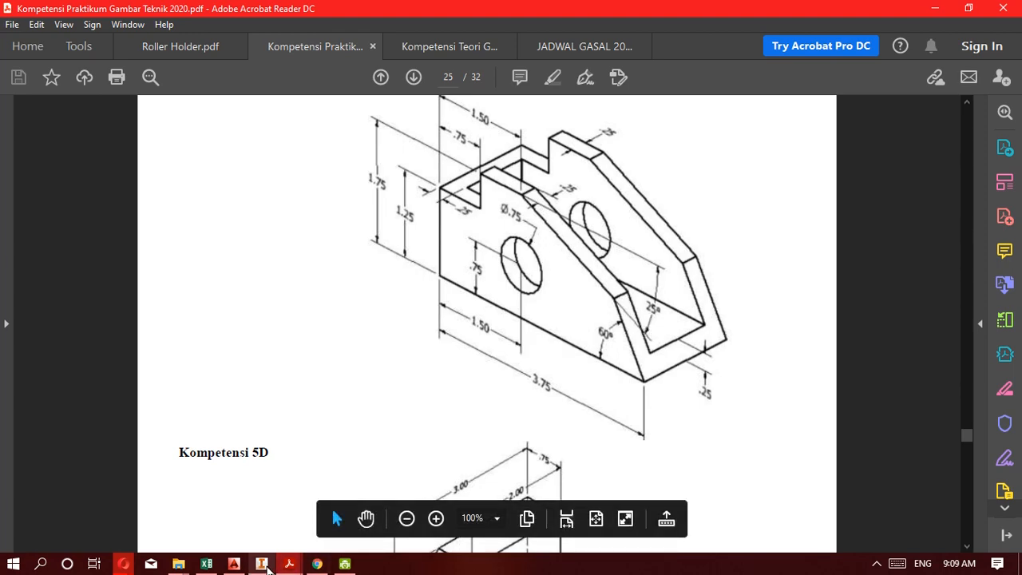
pyautogui.click(876, 563)
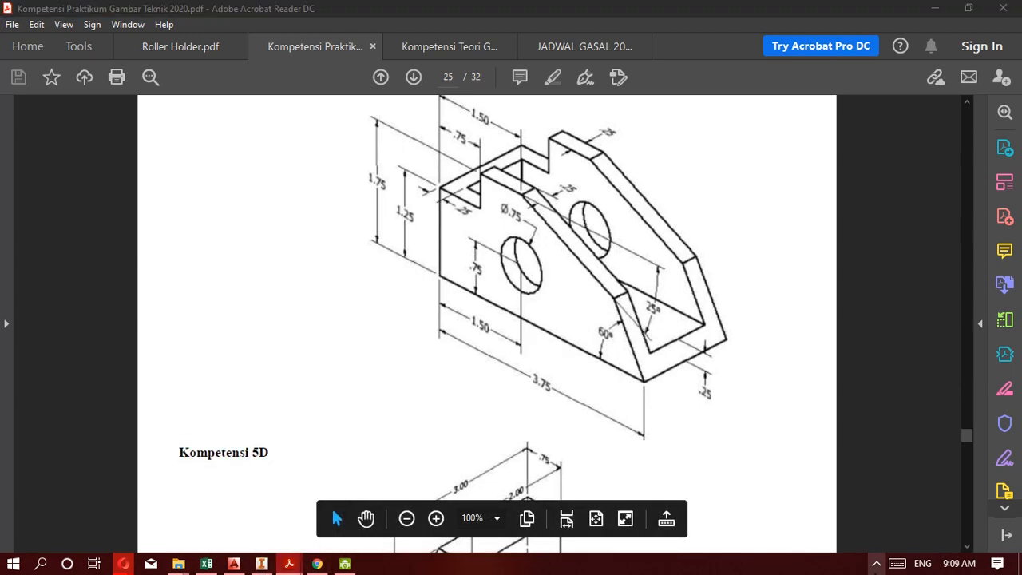
pyautogui.click(862, 537)
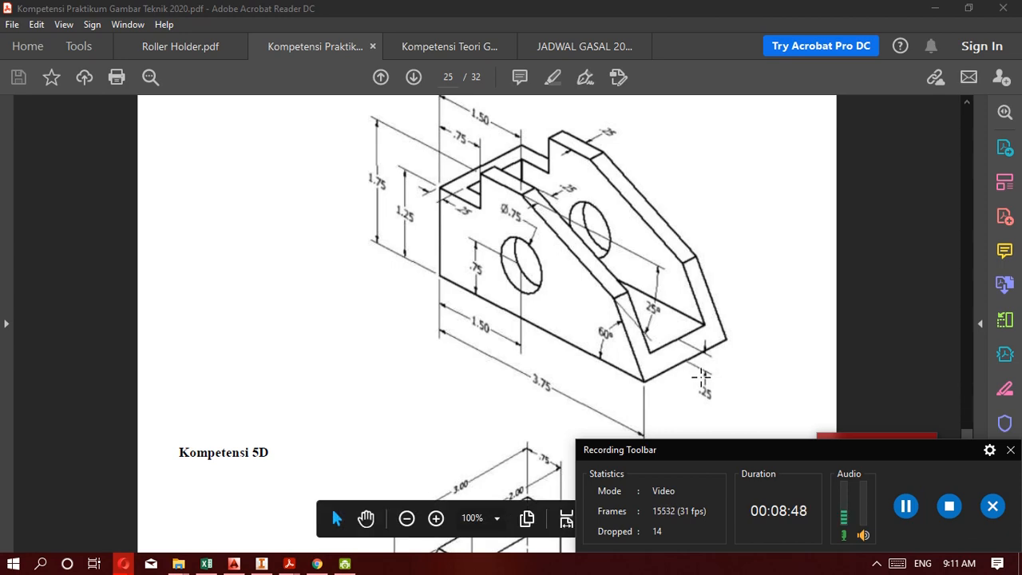
pyautogui.click(1011, 450)
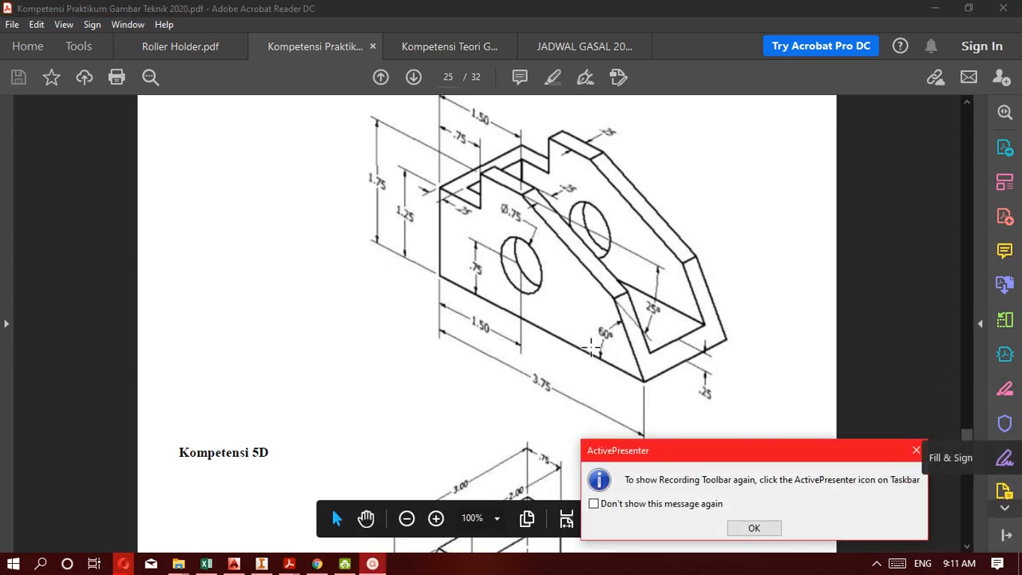
pyautogui.click(916, 450)
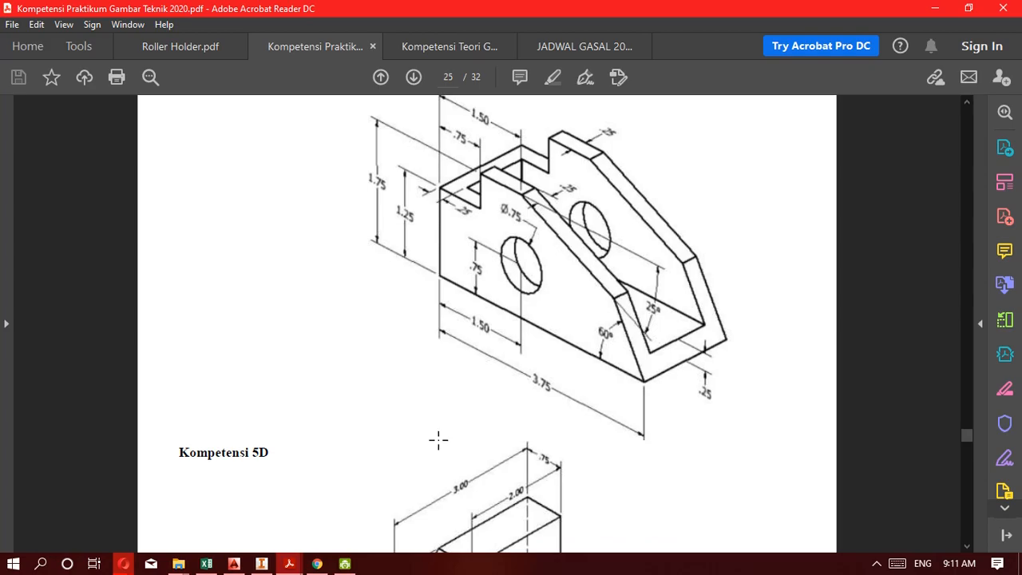
# Switch back to Inventor and dismiss the browser notification covering the model.
pyautogui.click(261, 564)
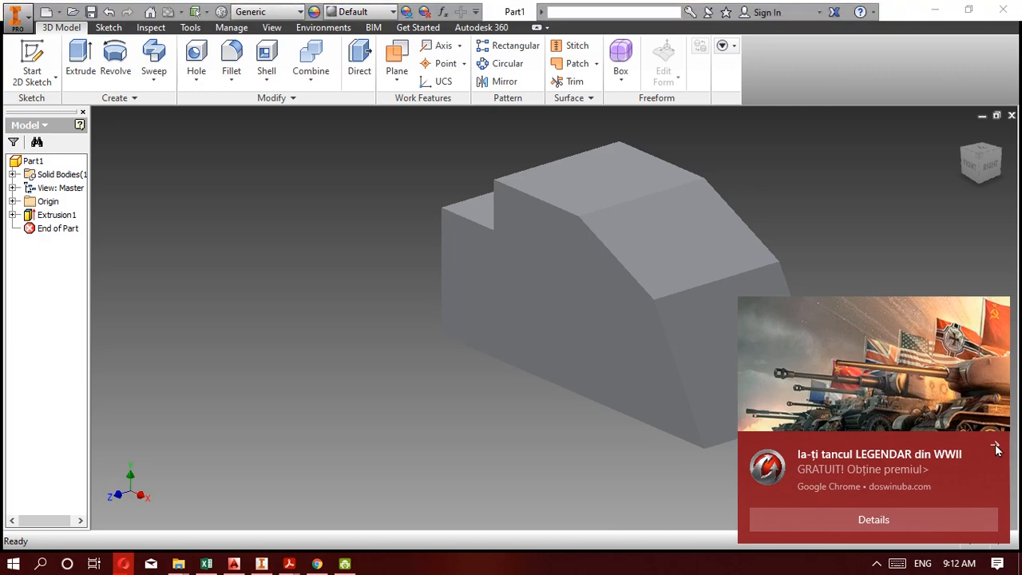
pyautogui.click(996, 450)
pyautogui.click(876, 564)
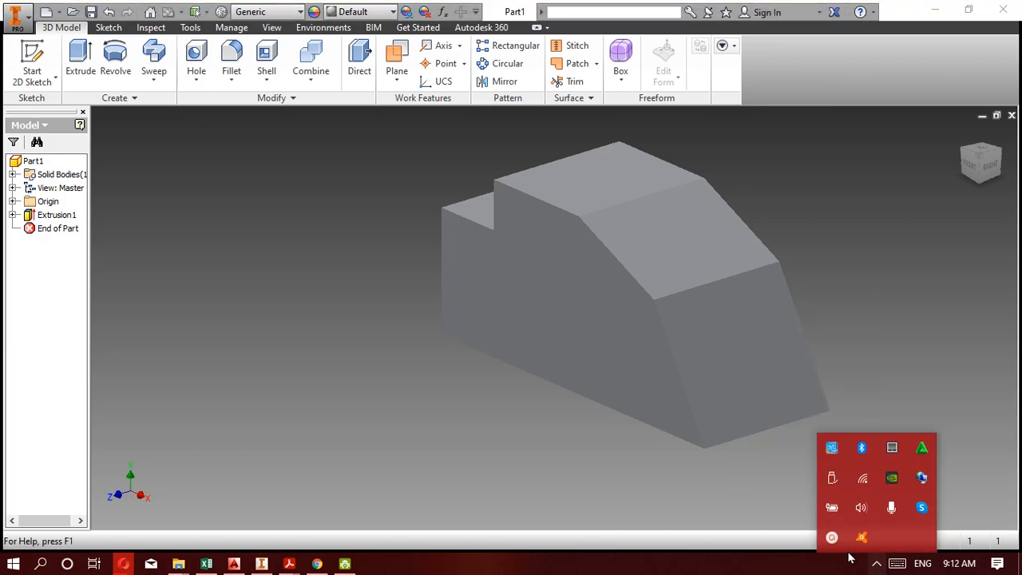
pyautogui.click(865, 484)
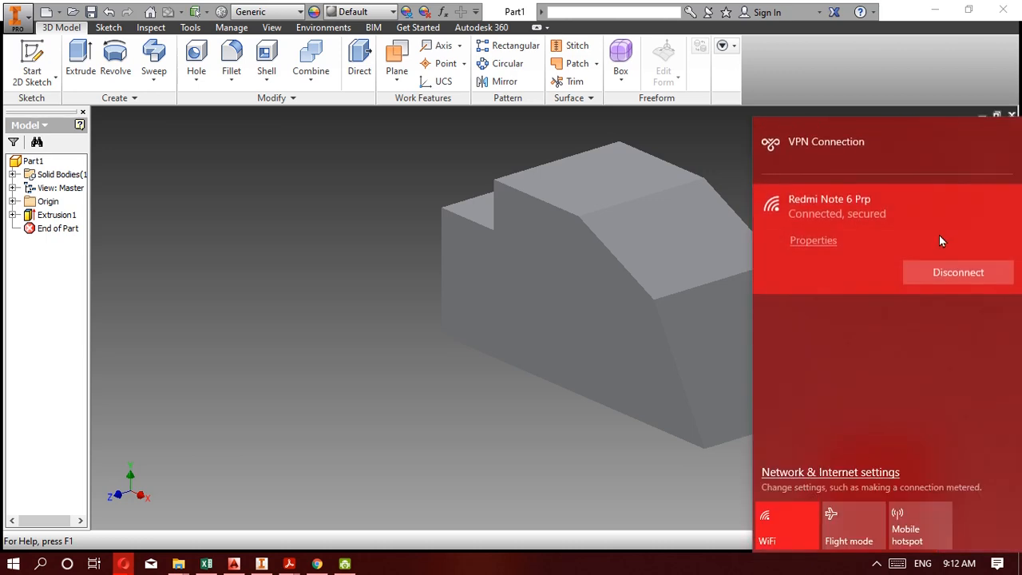
pyautogui.click(594, 345)
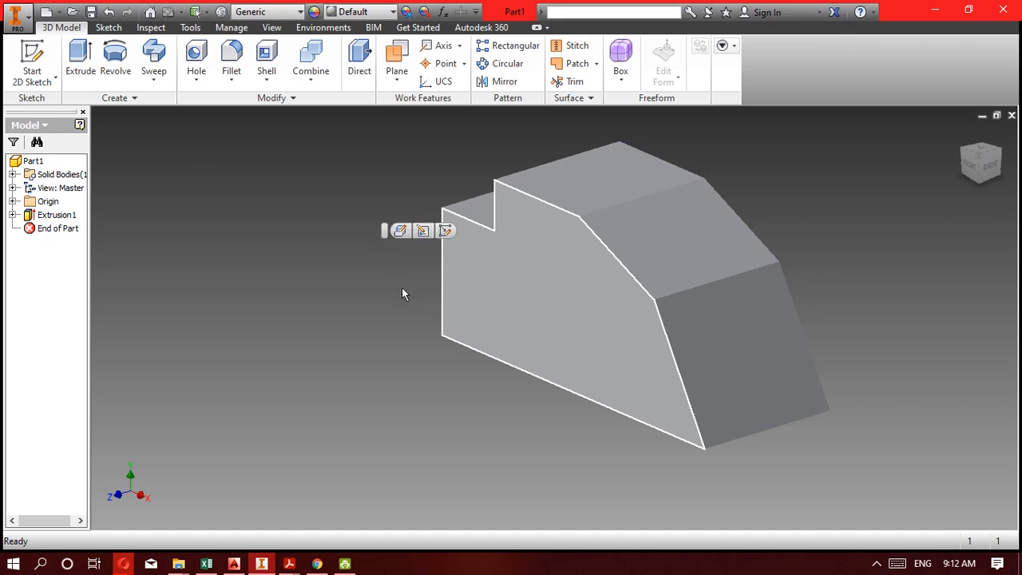
# Start a sketch on the block's front profile face and draw a circle near the middle of the face.
pyautogui.click(41, 83)
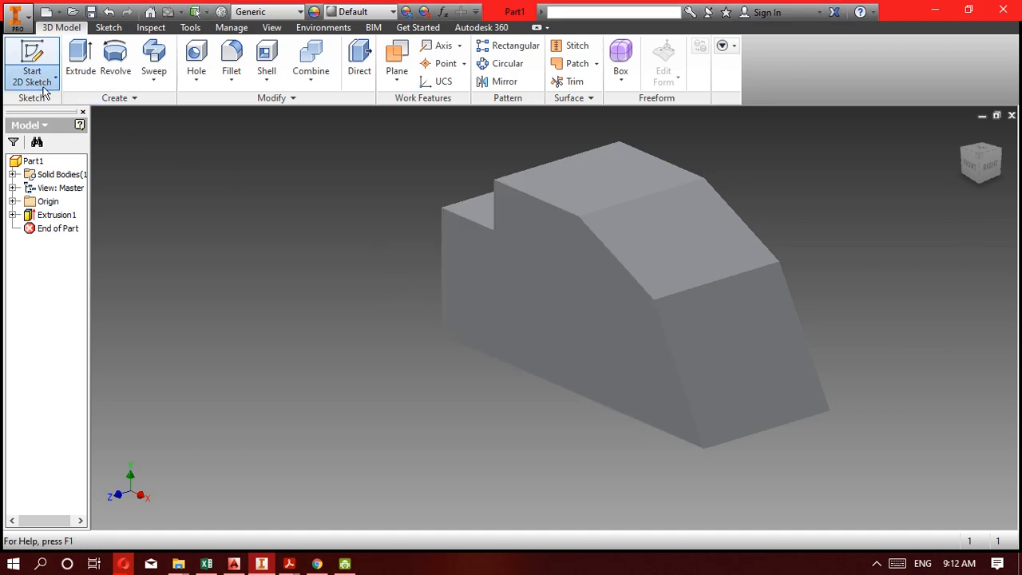
pyautogui.click(64, 108)
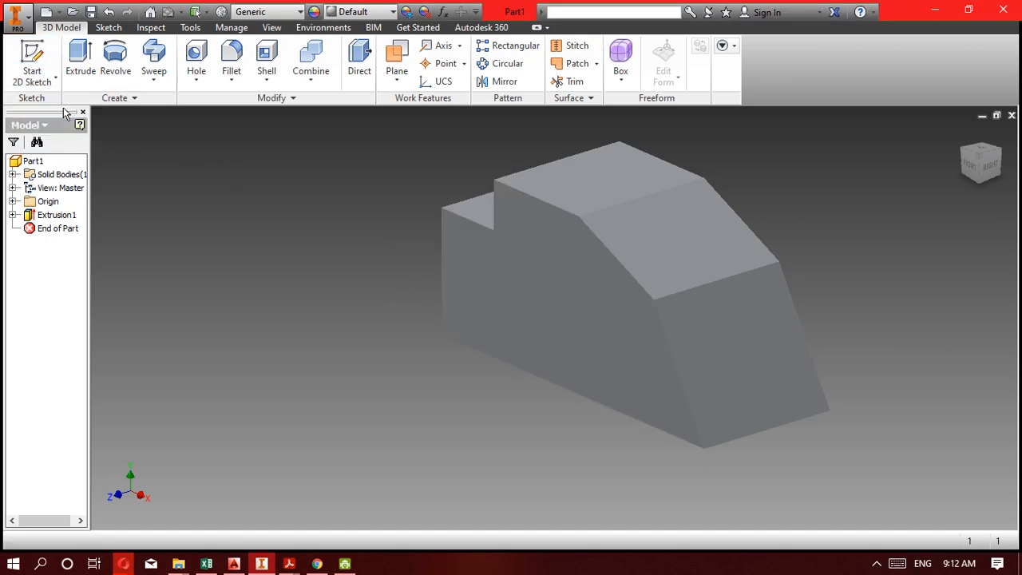
pyautogui.click(533, 294)
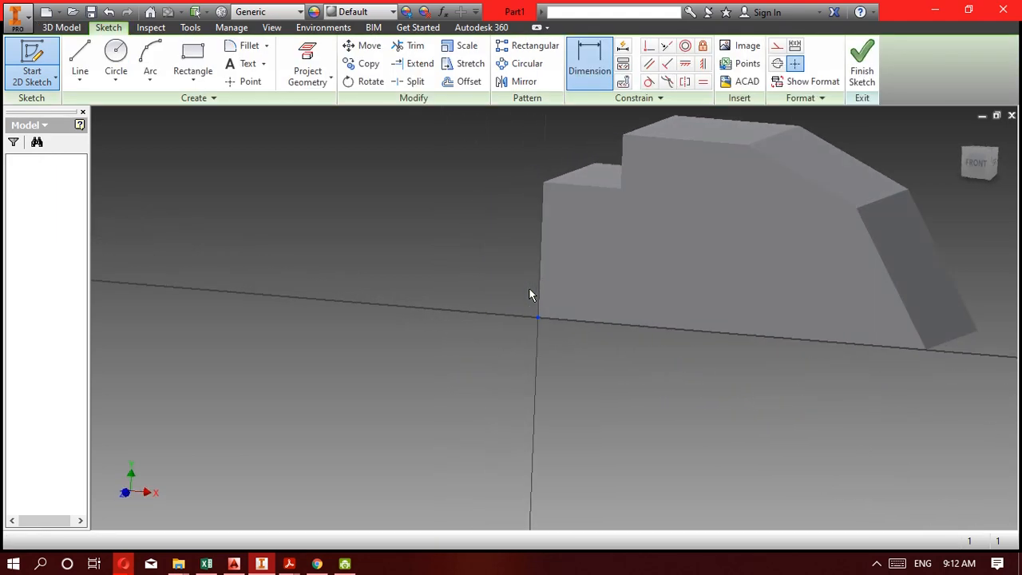
pyautogui.moveTo(719, 278); pyautogui.dragTo(491, 324, button='middle')
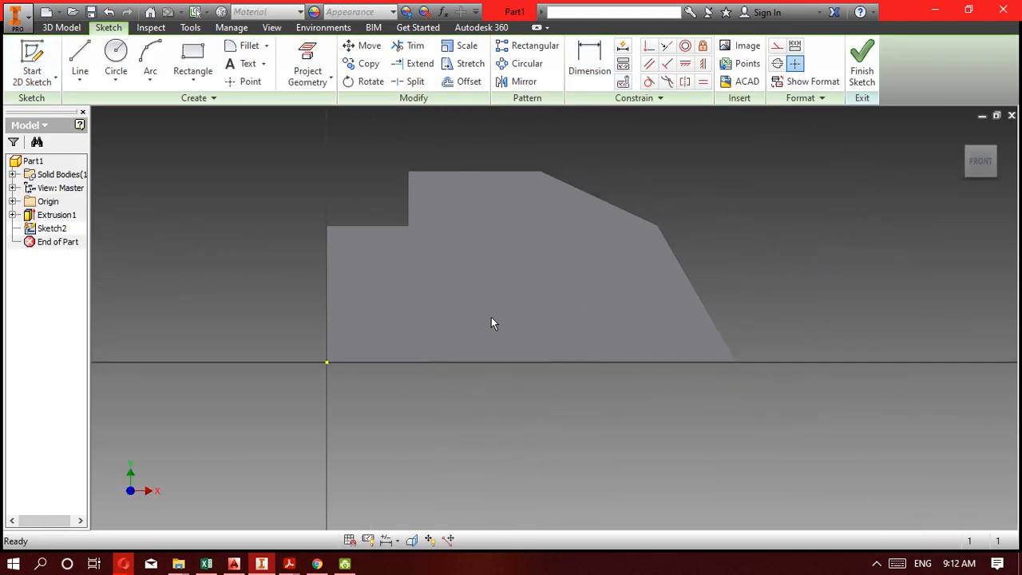
pyautogui.click(117, 58)
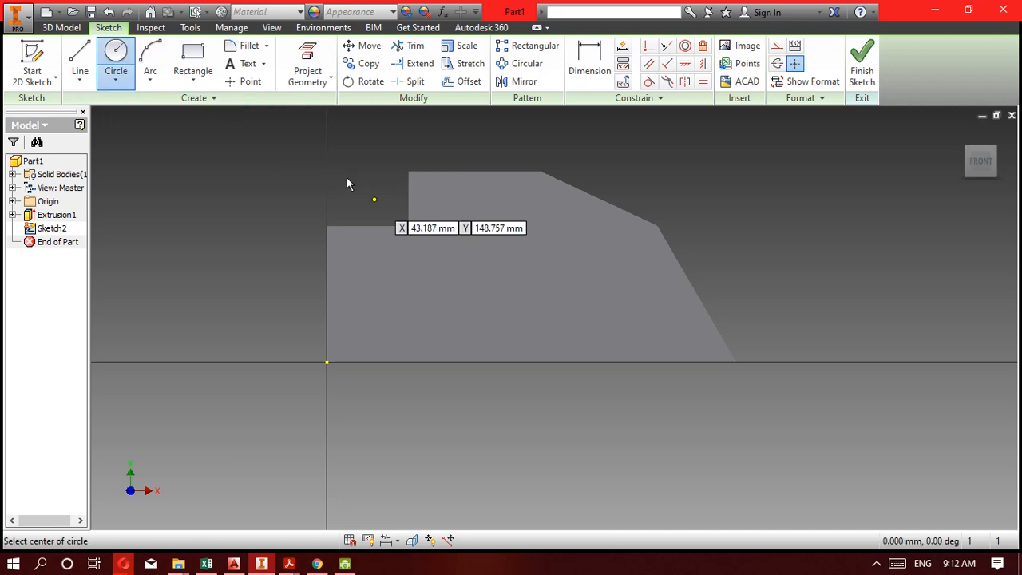
pyautogui.click(492, 280)
pyautogui.click(540, 247)
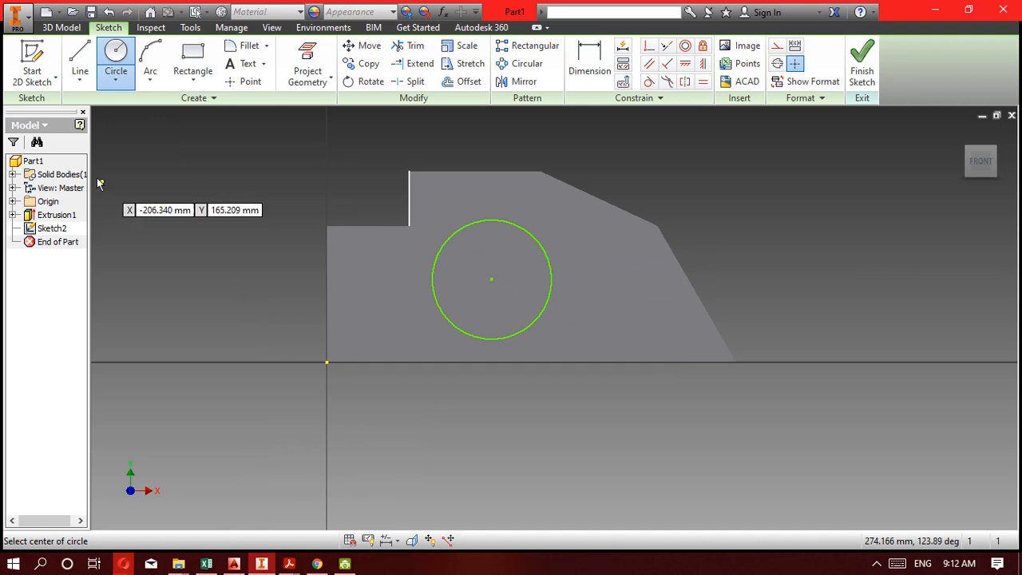
# Dimension the circle centre's horizontal distance from the sketch origin as 150 mm.
pyautogui.click(590, 57)
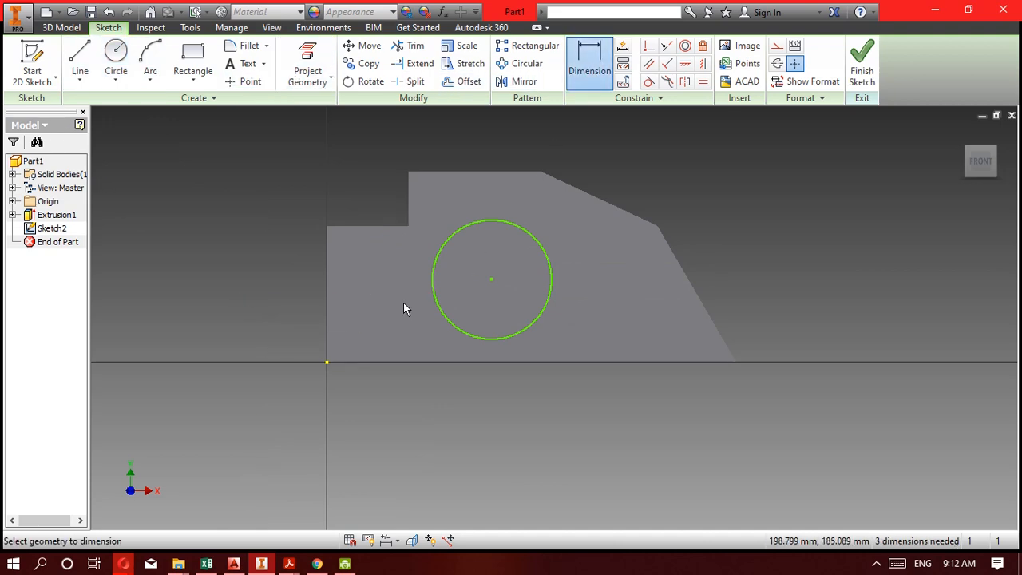
pyautogui.click(328, 364)
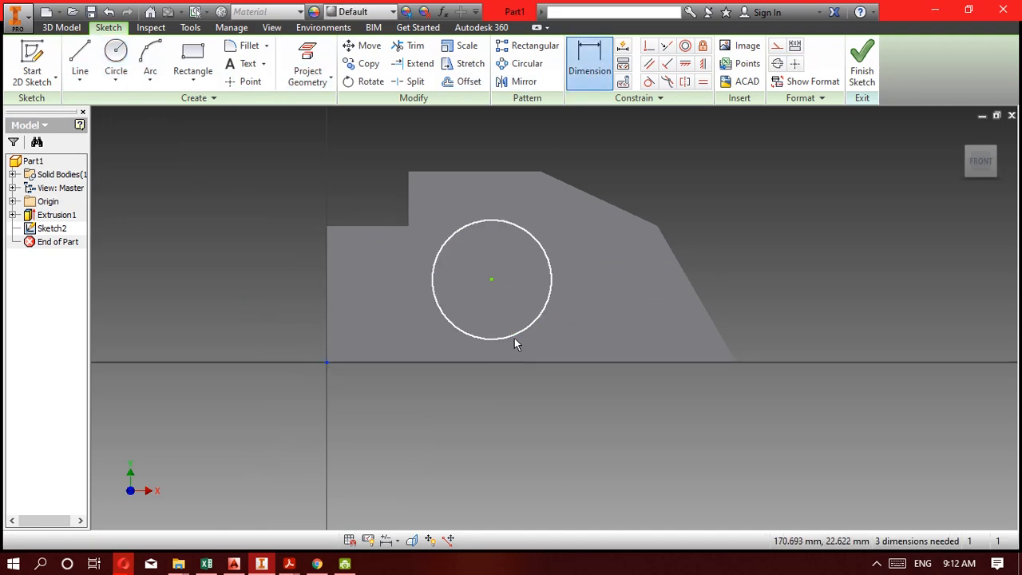
pyautogui.click(514, 337)
pyautogui.click(468, 423)
pyautogui.write('150')
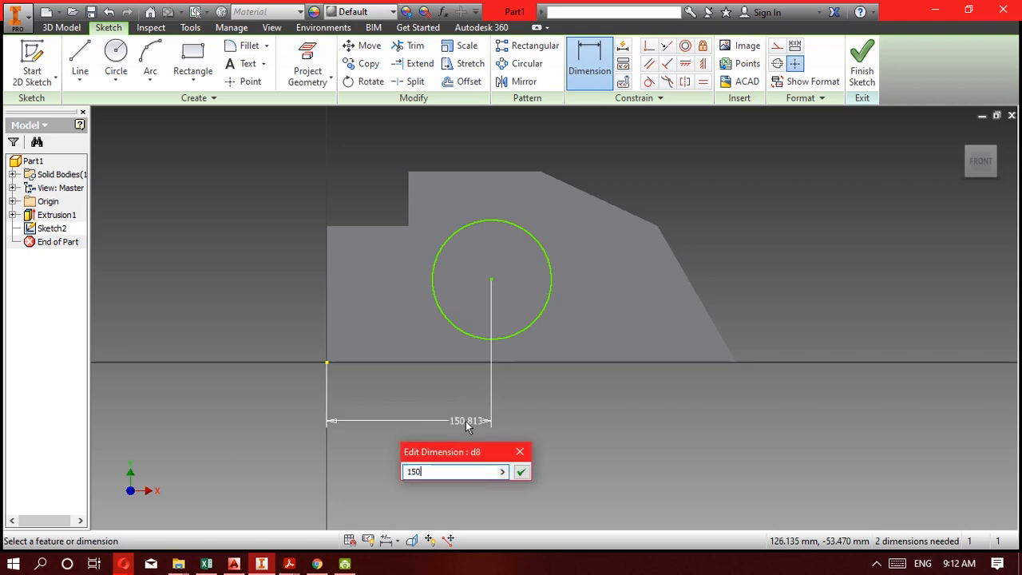
pyautogui.press('Return')
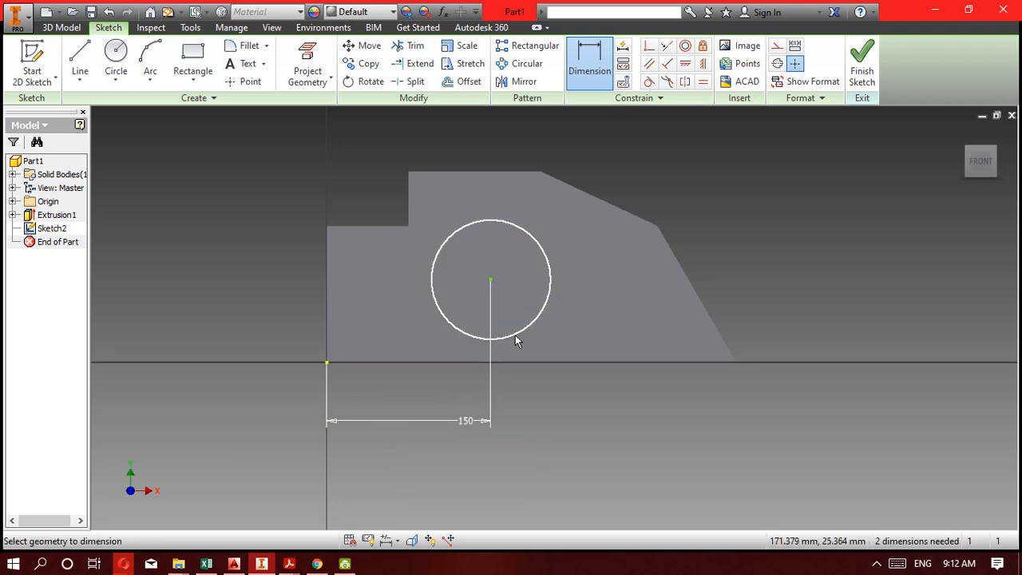
# Dimension the circle centre's height above the sketch origin as 75 mm.
pyautogui.click(515, 337)
pyautogui.click(327, 363)
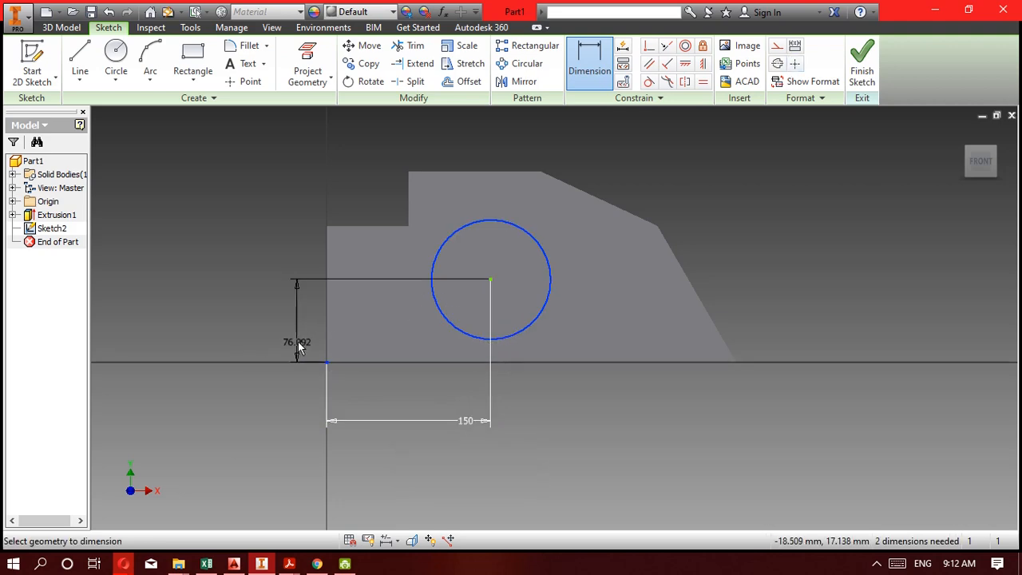
pyautogui.click(296, 343)
pyautogui.write('75')
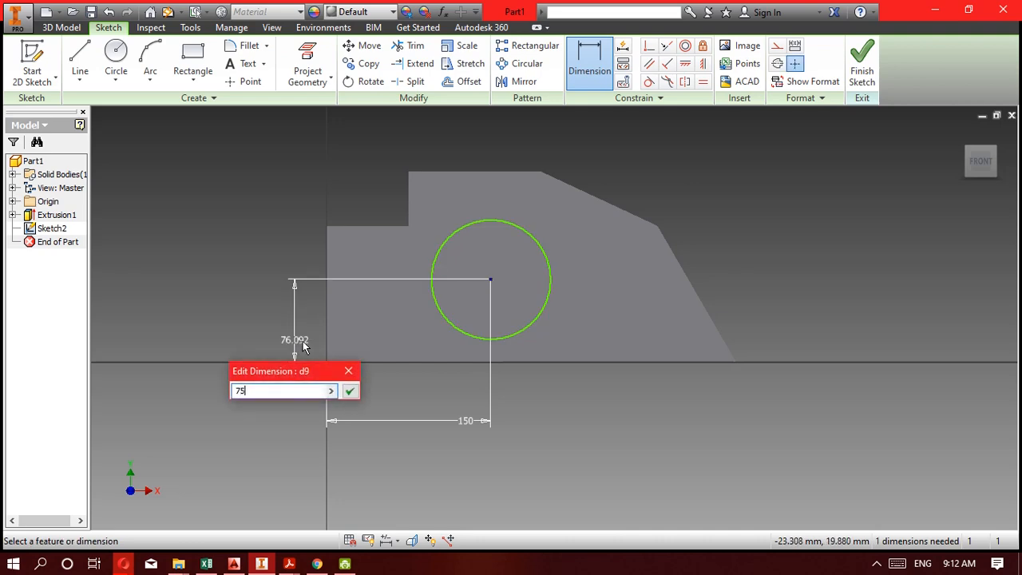
pyautogui.press('Return')
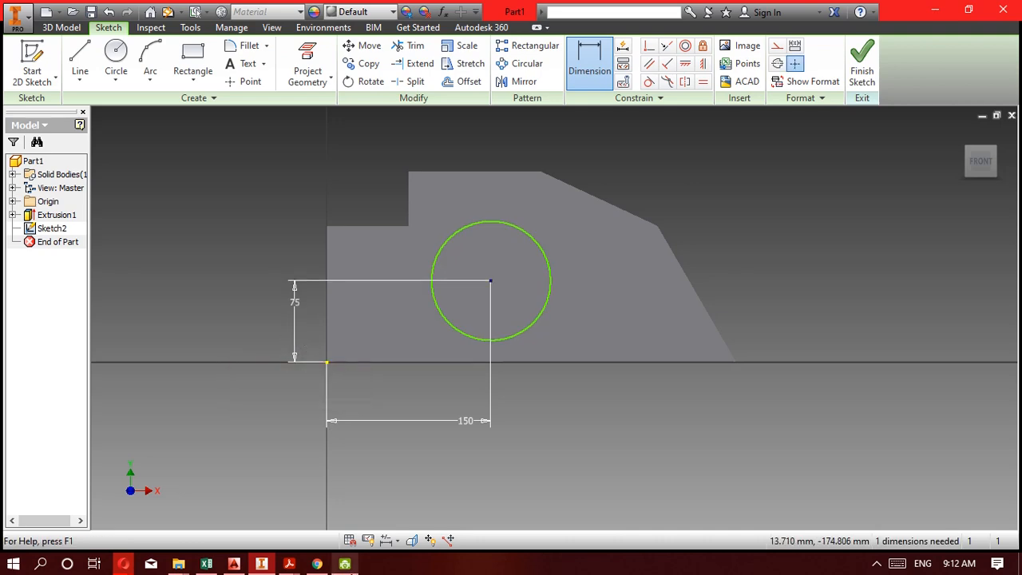
# Check the hole diameter on the 5C drawing in Acrobat Reader behind the Inventor window.
pyautogui.click(262, 567)
pyautogui.click(261, 567)
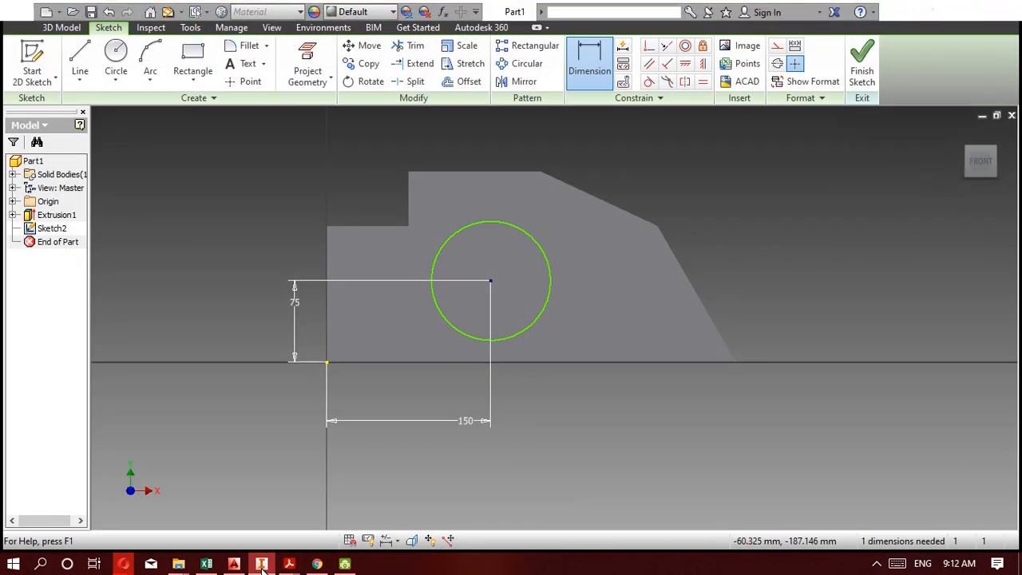
pyautogui.click(261, 567)
pyautogui.click(261, 567)
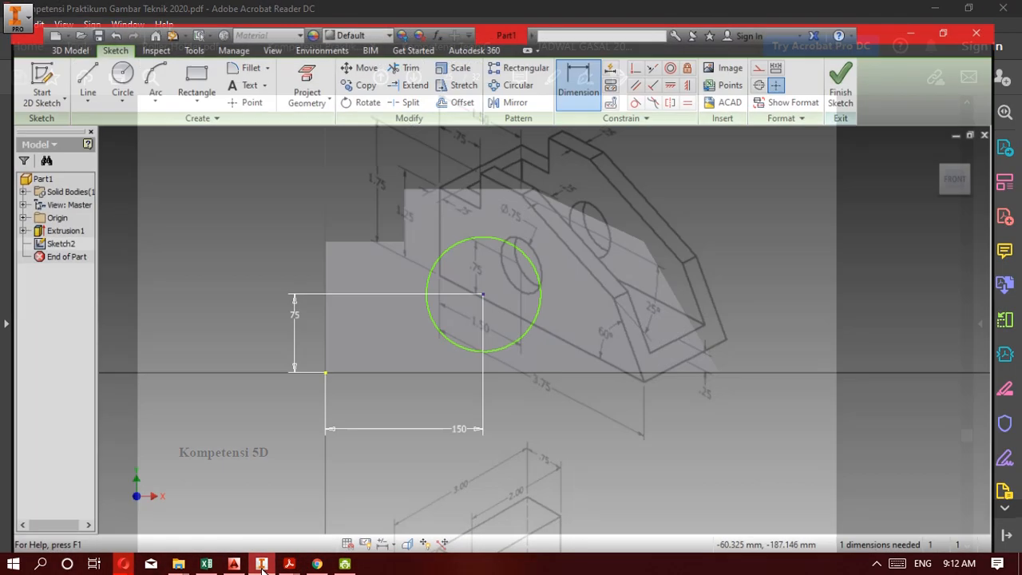
# Set the circle's diameter to 75 mm and finish the hole sketch.
pyautogui.click(524, 236)
pyautogui.click(564, 243)
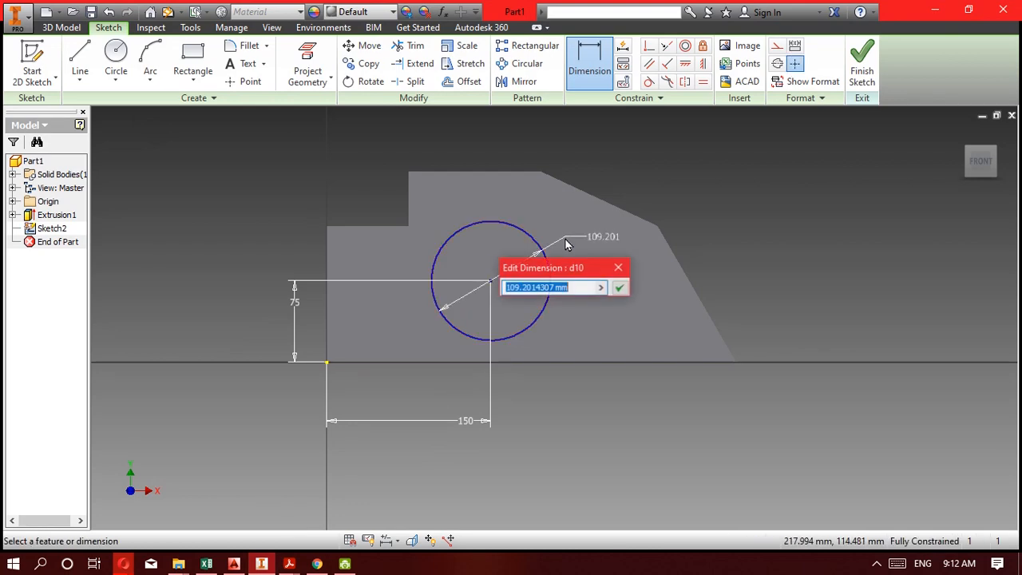
pyautogui.write('75')
pyautogui.press('Return')
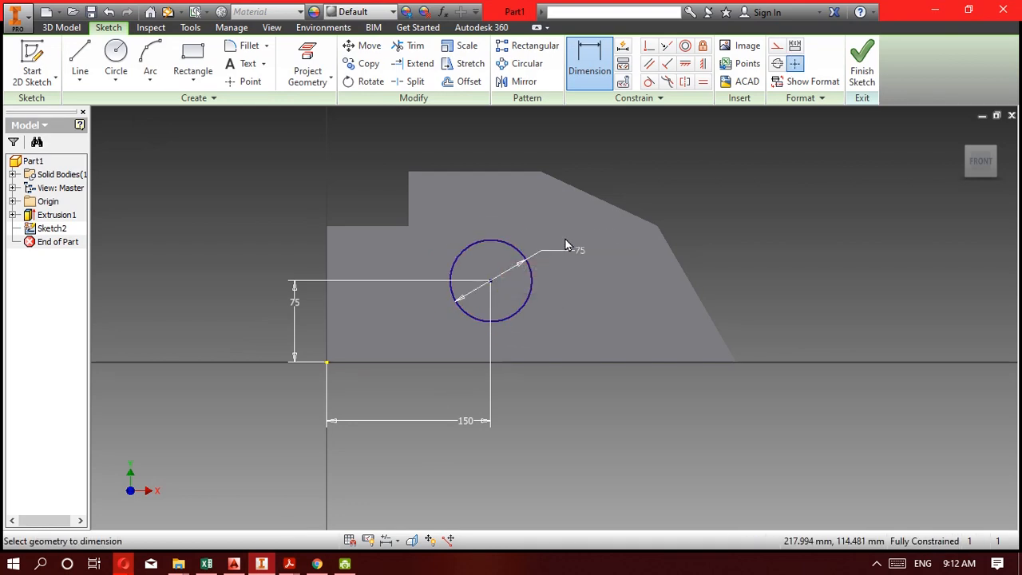
pyautogui.click(863, 64)
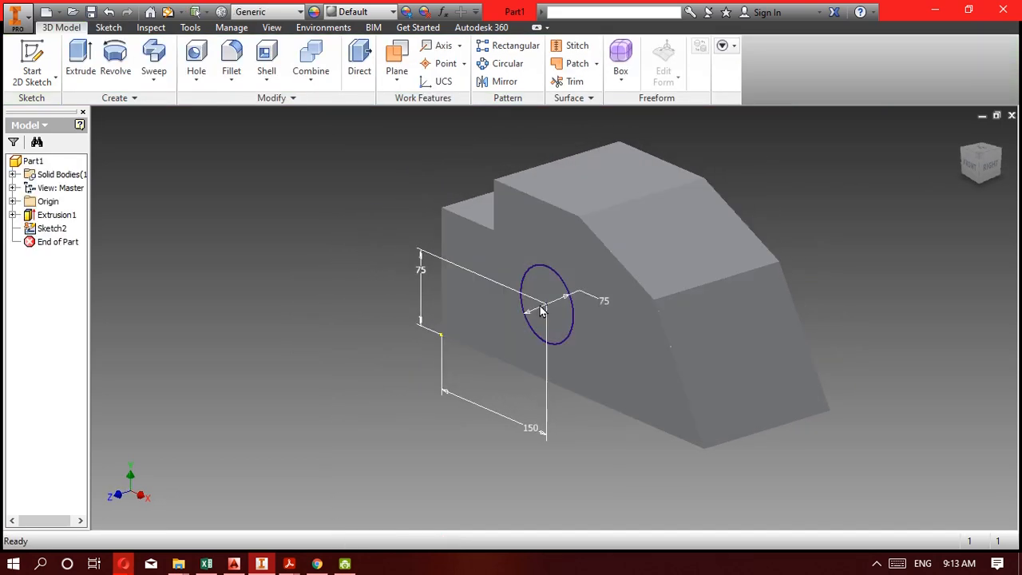
# Extrude the circle as a cut 200 mm deep through the block.
pyautogui.click(82, 69)
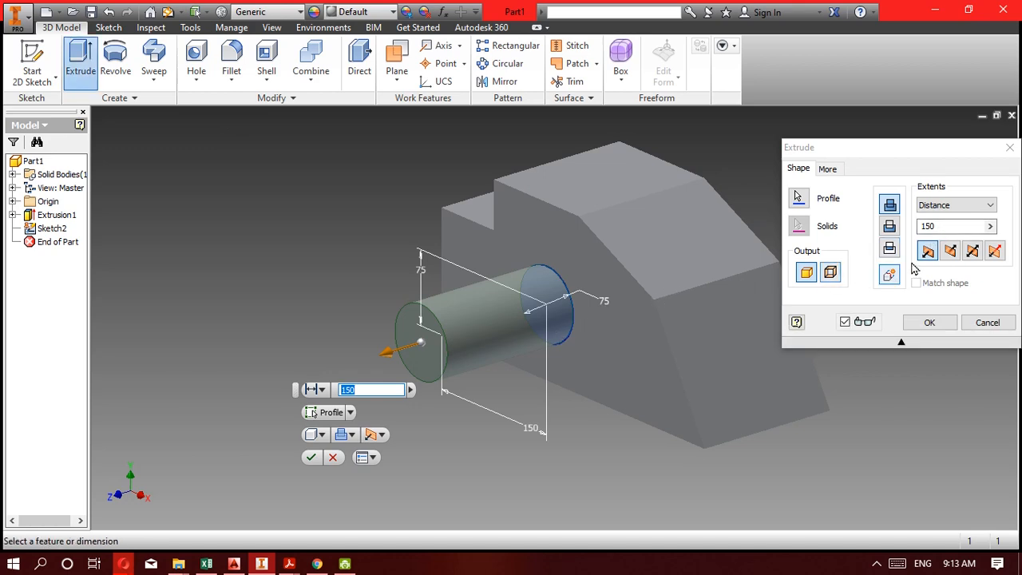
pyautogui.click(890, 226)
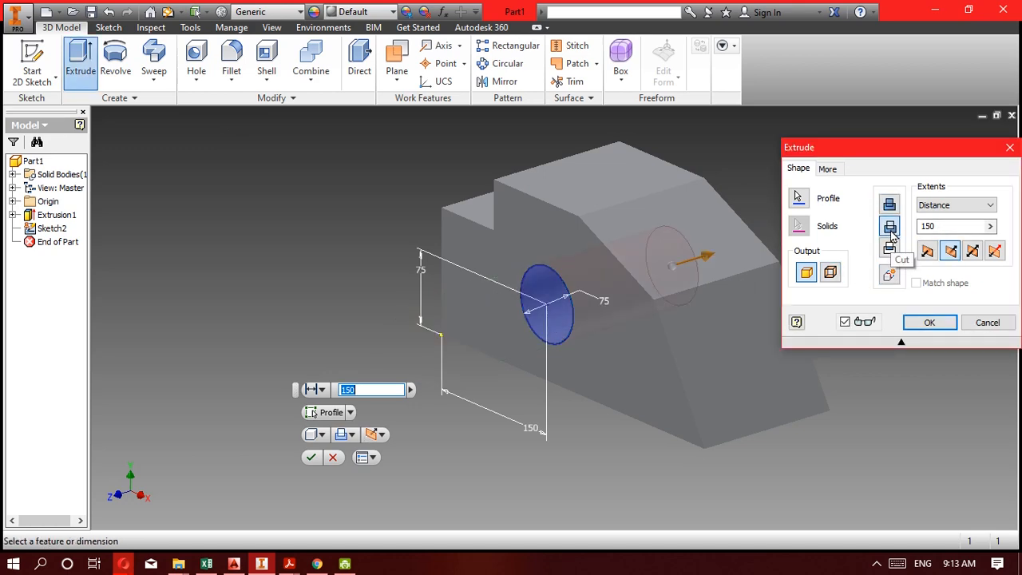
pyautogui.click(942, 230)
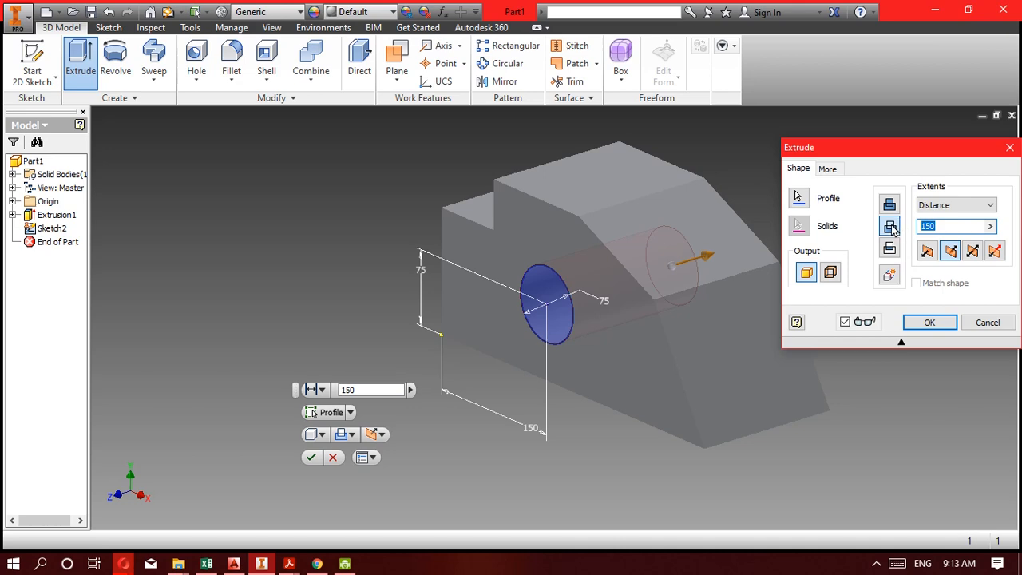
pyautogui.write('2')
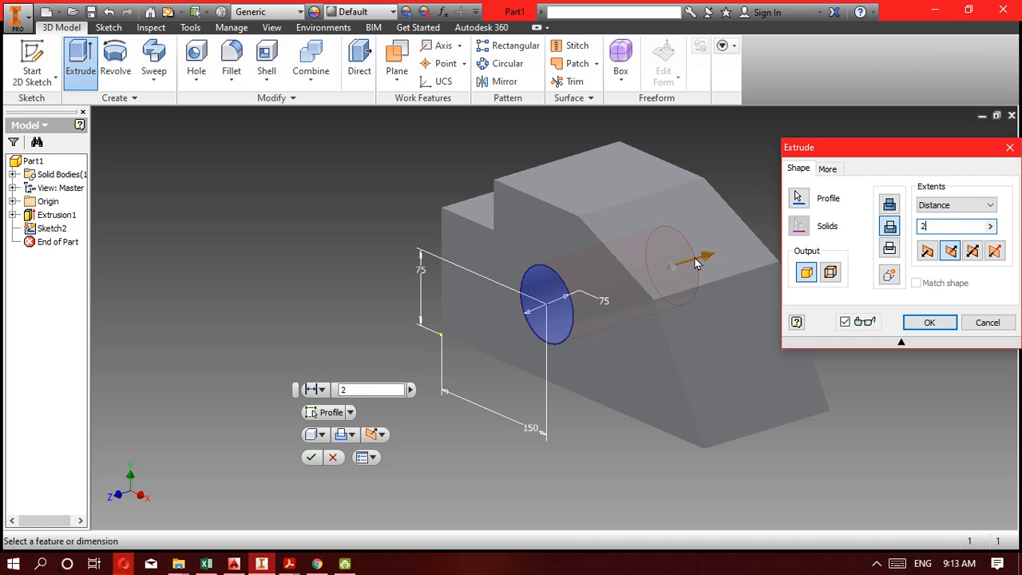
pyautogui.write('00')
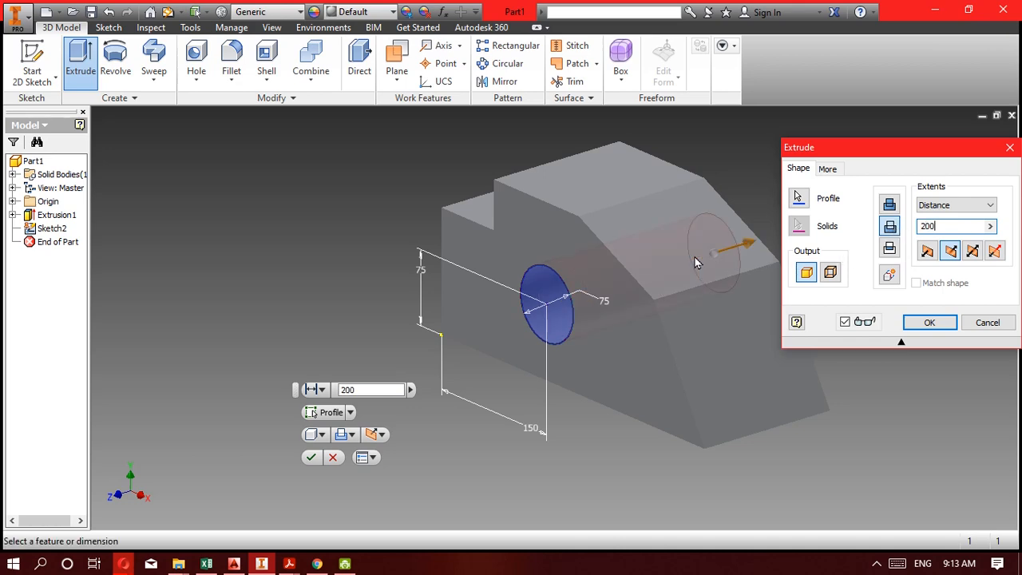
pyautogui.press('F4')
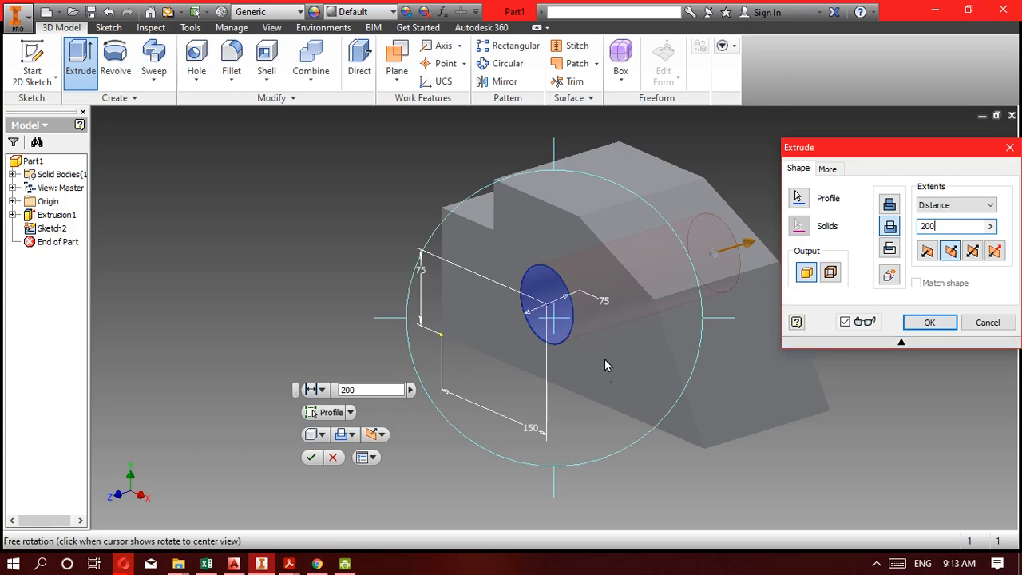
pyautogui.moveTo(605, 363); pyautogui.dragTo(595, 402)
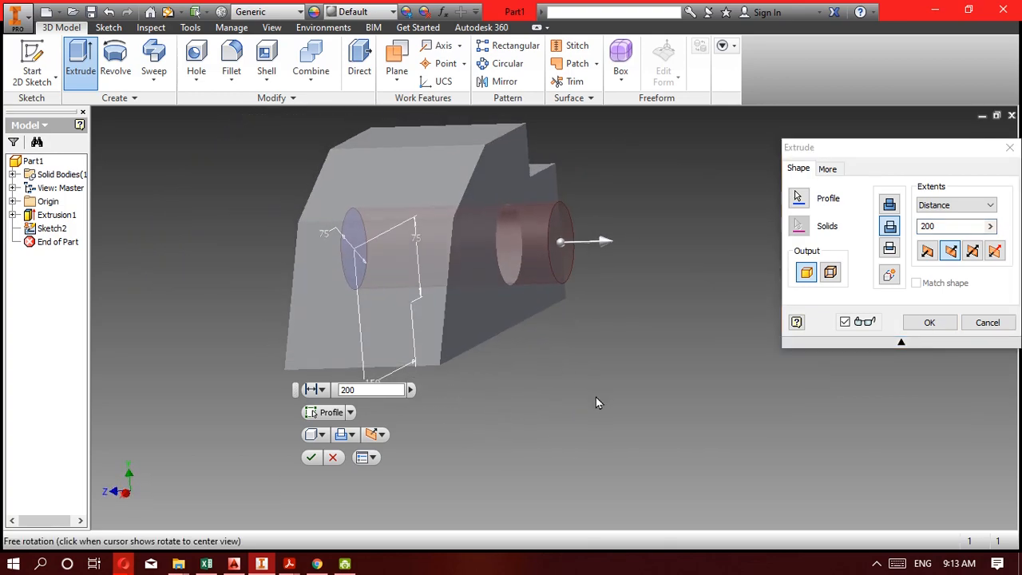
pyautogui.click(929, 323)
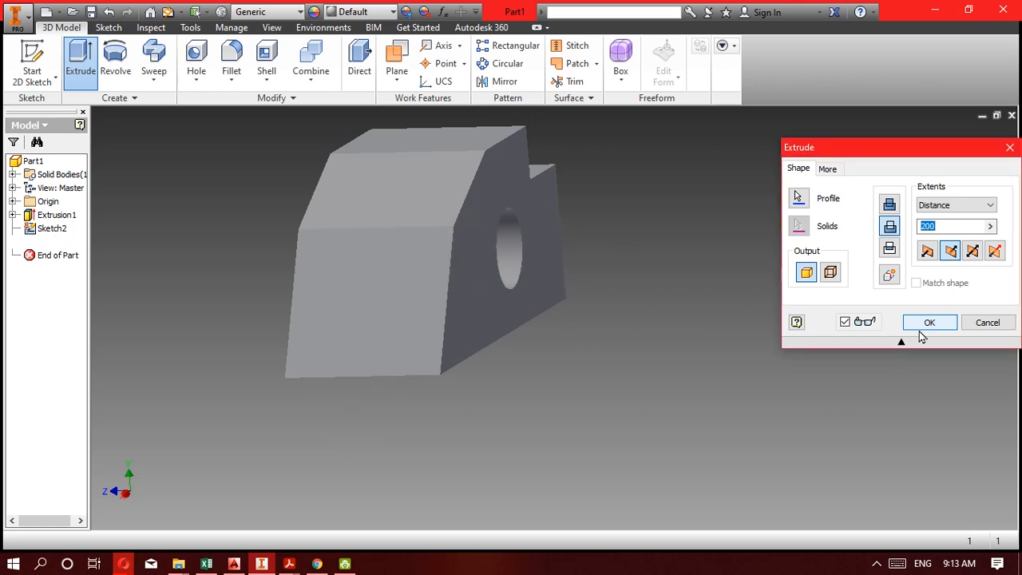
# Inspect the cut hole from several angles and compare the part with the 5C drawing in Acrobat Reader.
pyautogui.press('F4')
pyautogui.moveTo(674, 332); pyautogui.dragTo(580, 432)
pyautogui.press('Escape')
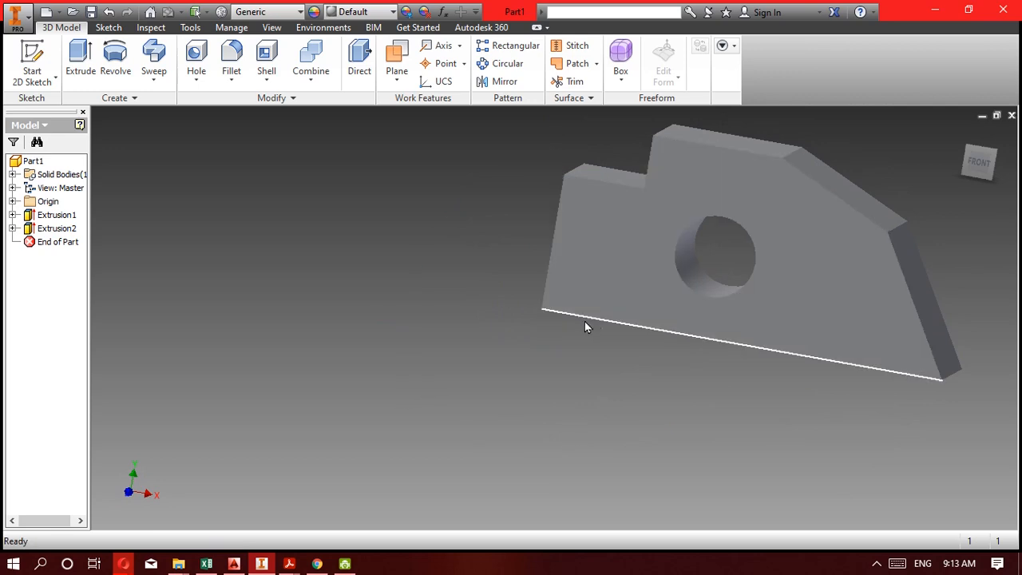
pyautogui.keyDown('shift'); pyautogui.moveTo(586, 326); pyautogui.dragTo(479, 331, button='middle'); pyautogui.keyUp('shift')
pyautogui.click(259, 567)
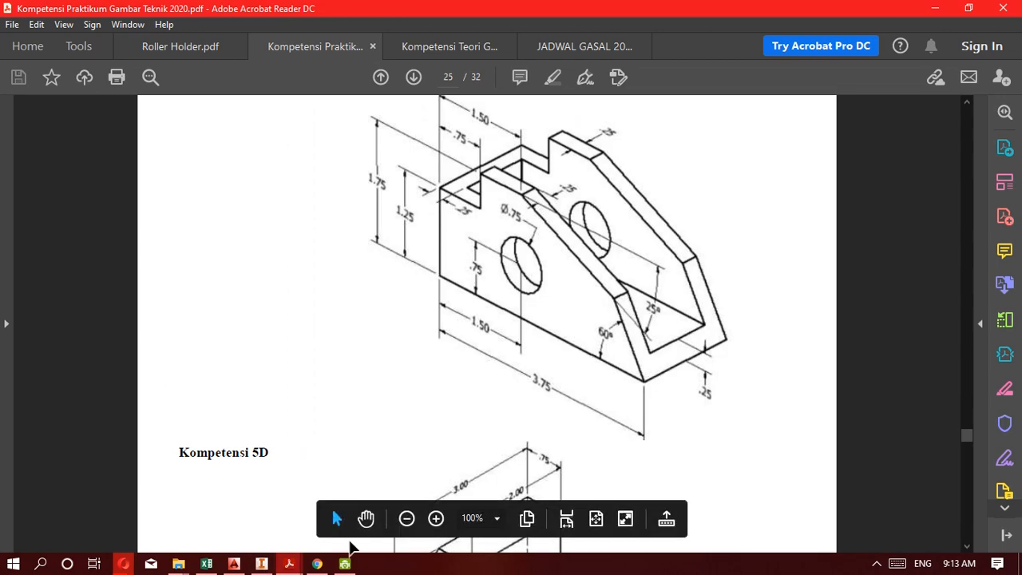
pyautogui.click(261, 565)
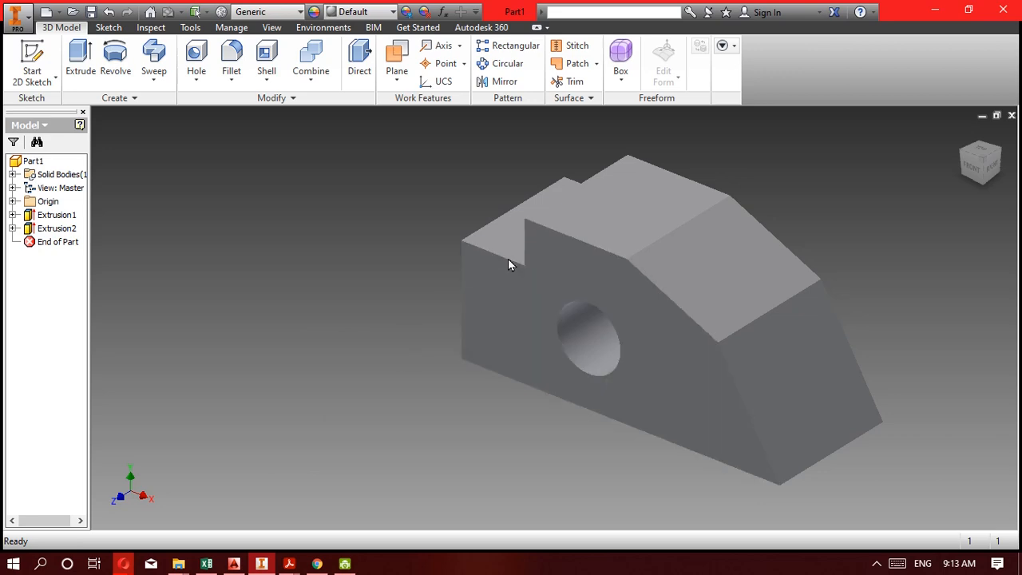
pyautogui.moveTo(508, 259); pyautogui.dragTo(318, 280, button='middle')
pyautogui.scroll(3, 319, 280)
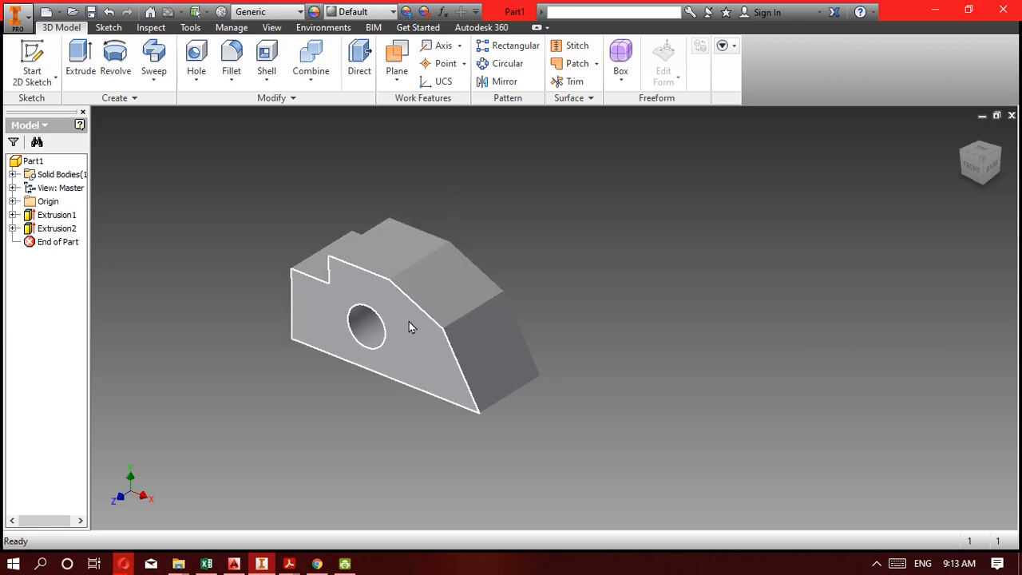
pyautogui.moveTo(409, 322)
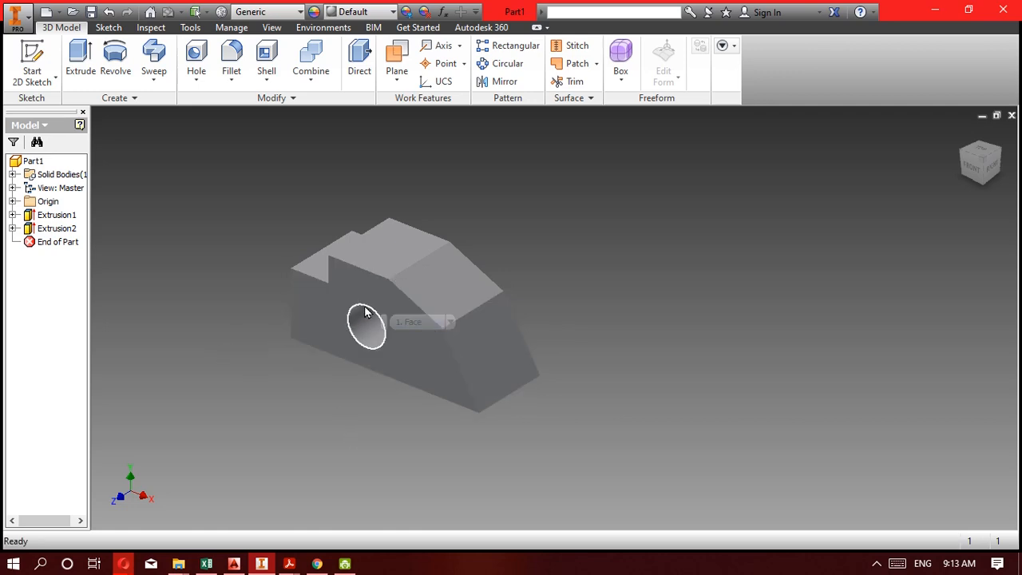
pyautogui.click(337, 287)
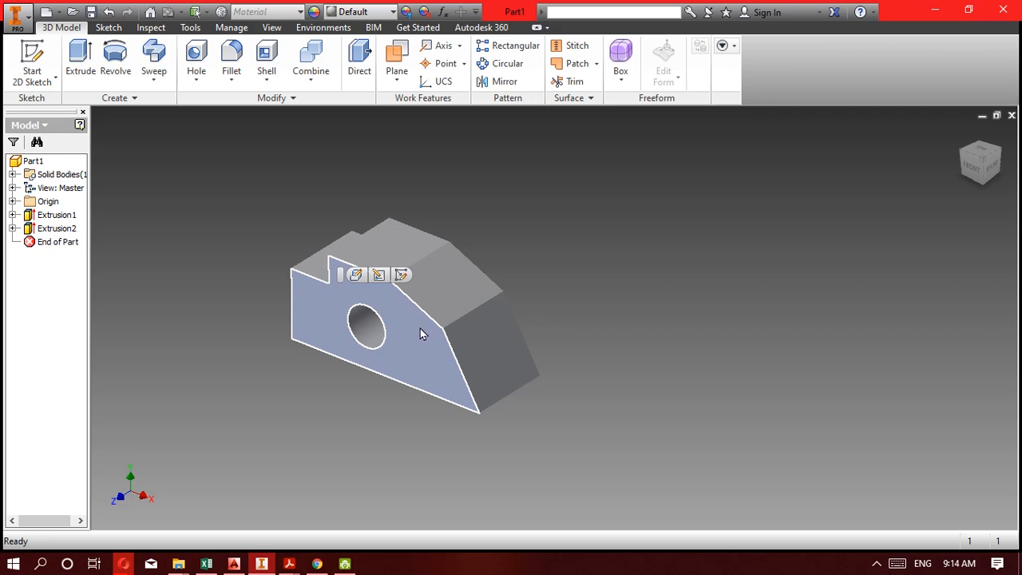
pyautogui.moveTo(421, 331)
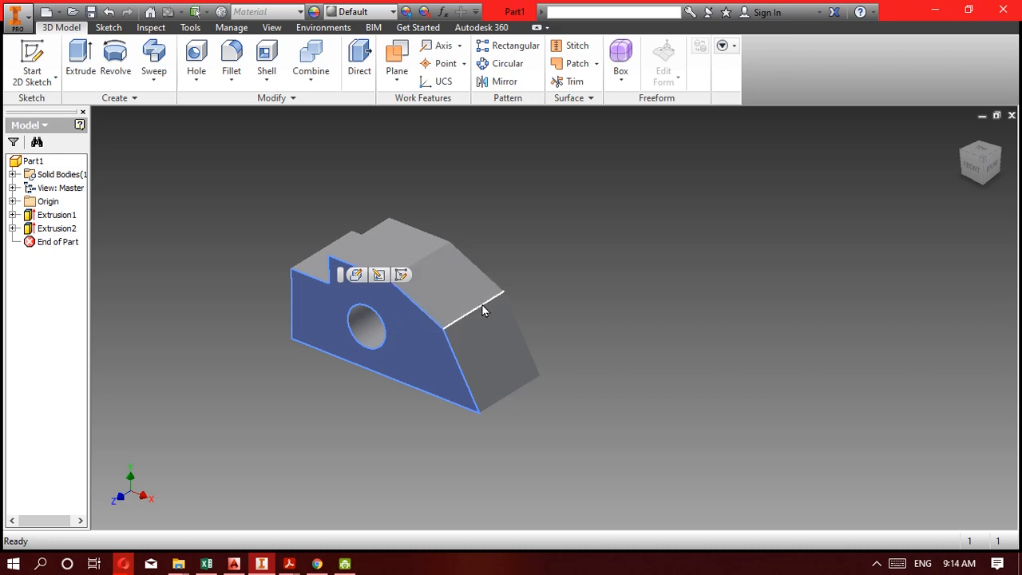
pyautogui.moveTo(484, 310)
pyautogui.click(516, 256)
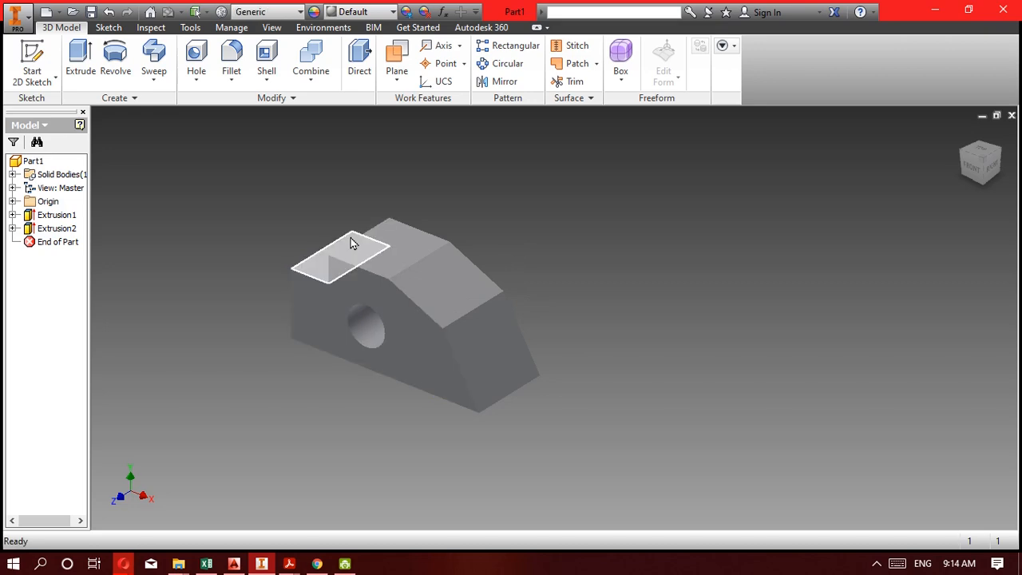
# Set the model's visual style to Shaded with Edges.
pyautogui.click(271, 27)
pyautogui.click(168, 76)
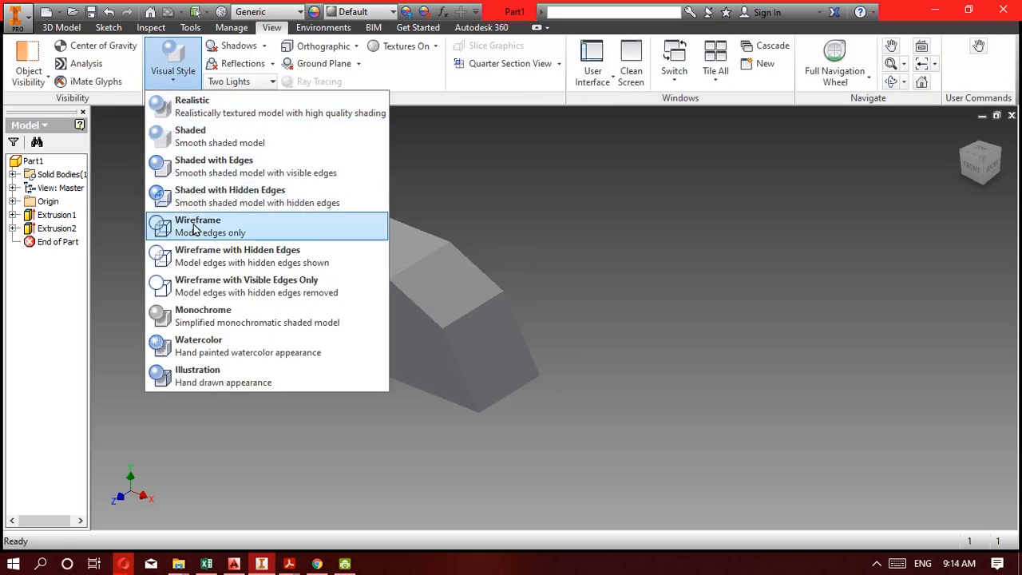
pyautogui.click(214, 177)
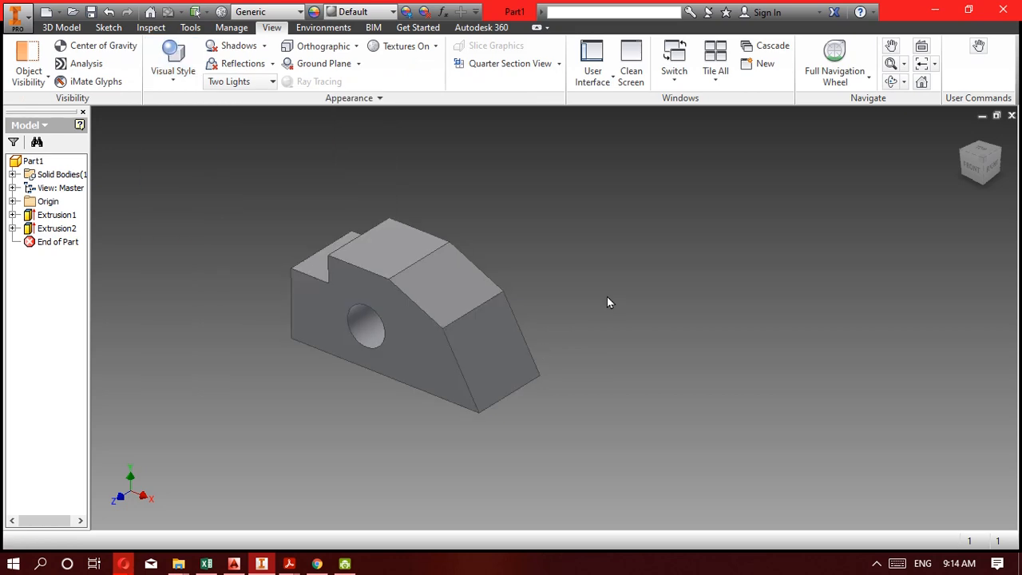
# Create a work plane offset -75 mm from the block's front profile face.
pyautogui.click(62, 28)
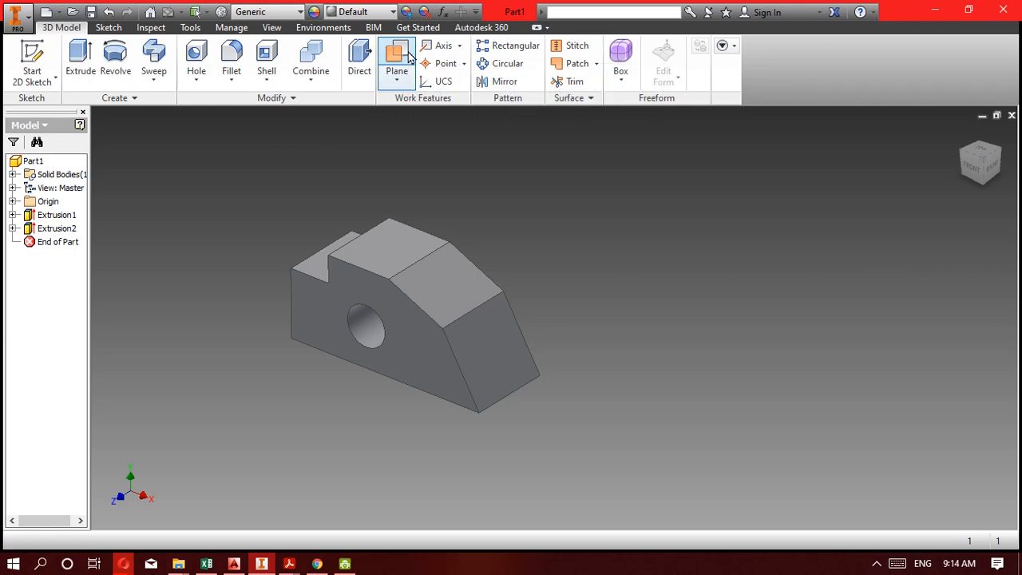
pyautogui.click(400, 79)
pyautogui.click(410, 105)
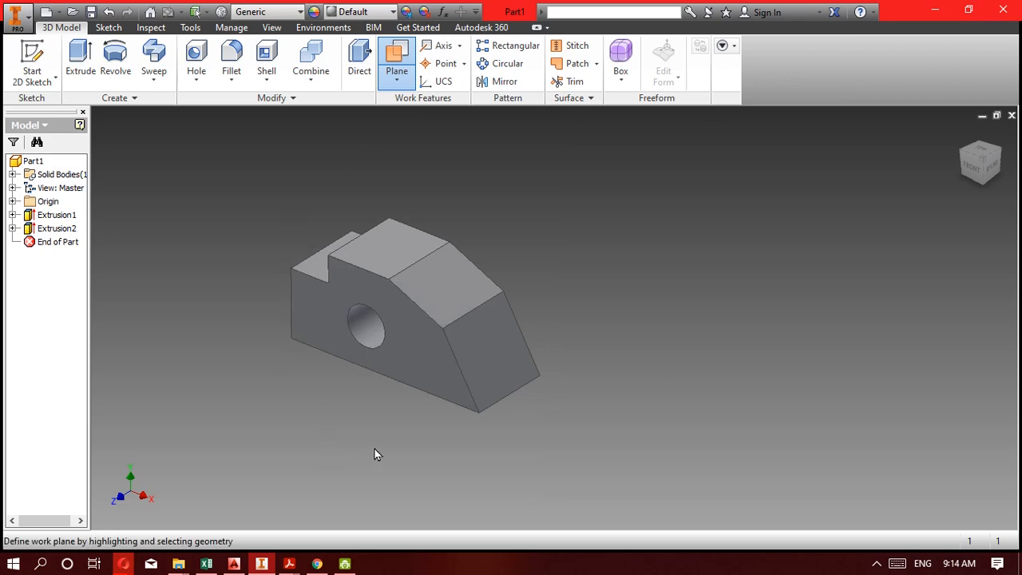
pyautogui.click(425, 370)
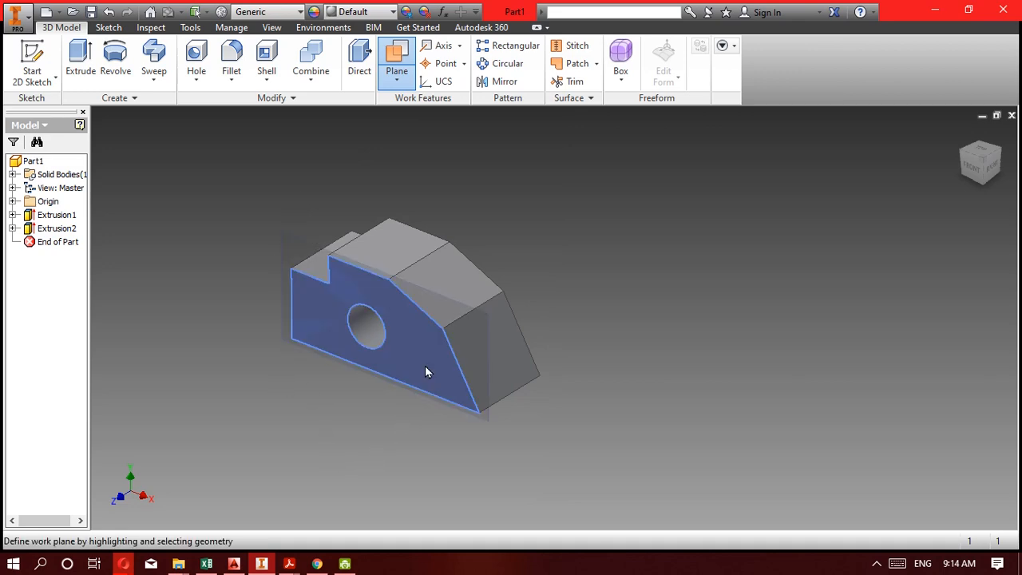
pyautogui.moveTo(425, 366); pyautogui.dragTo(455, 341)
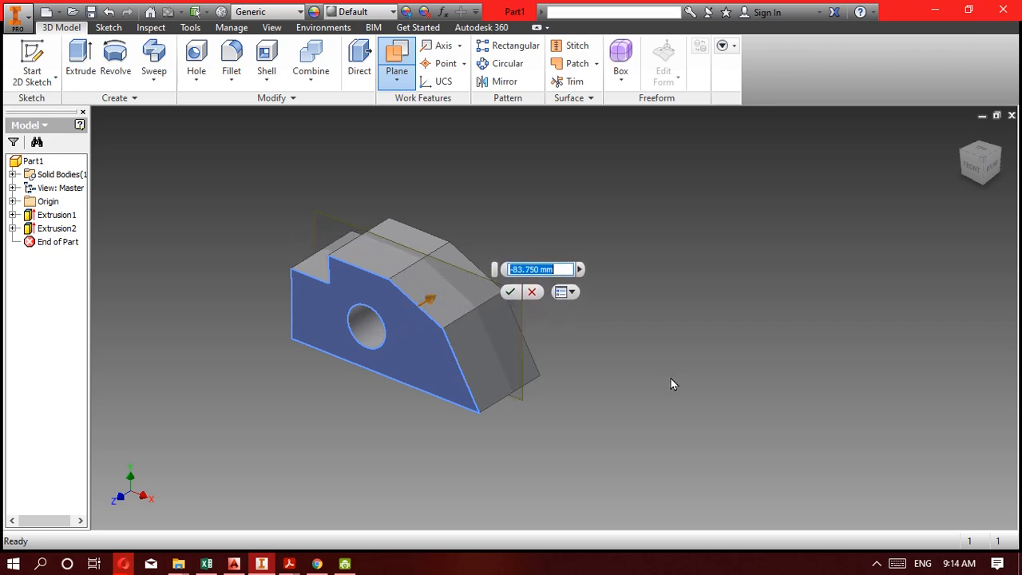
pyautogui.write('-75')
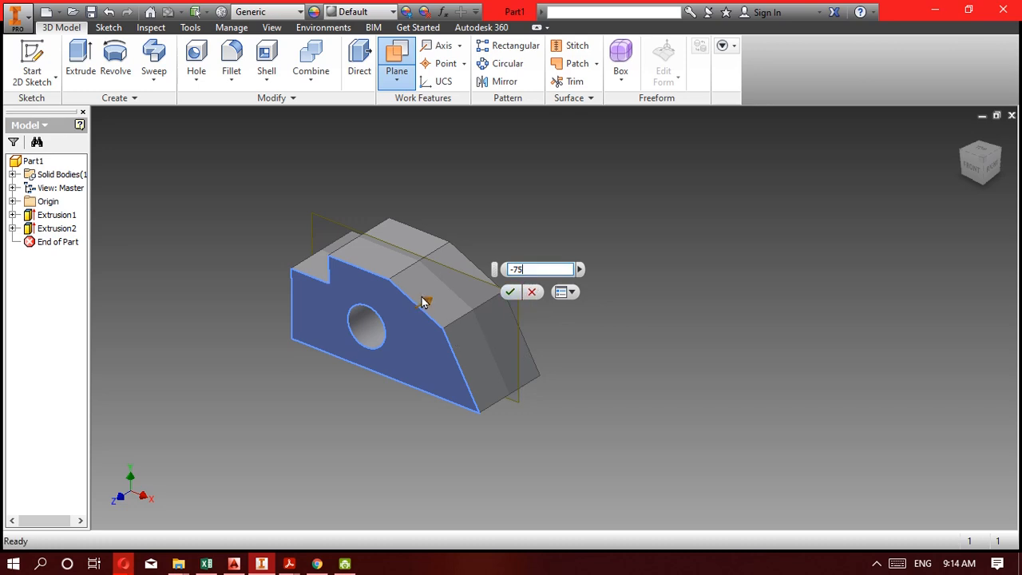
pyautogui.click(512, 293)
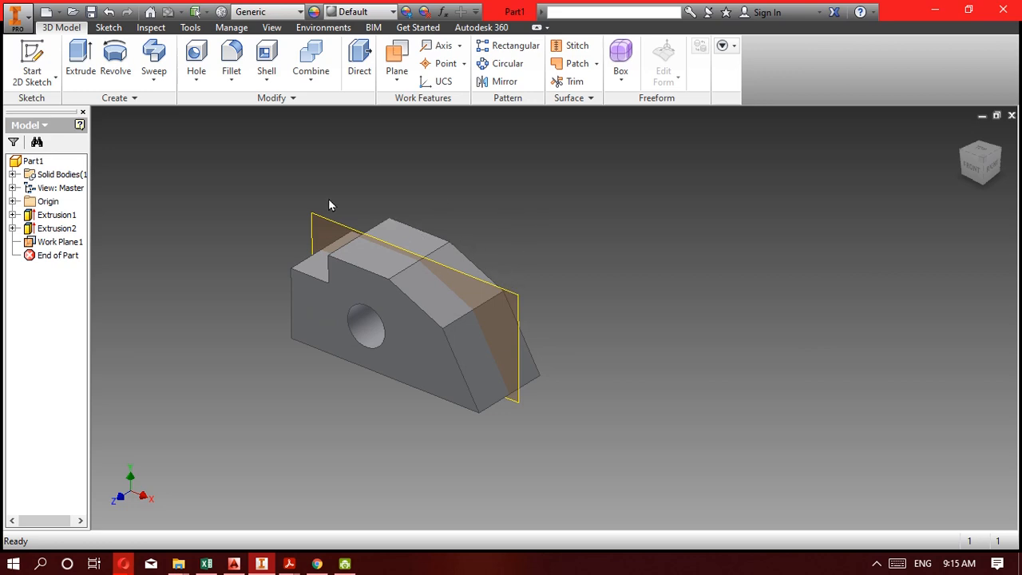
# Start a 2D sketch on the offset work plane inside the block.
pyautogui.click(55, 80)
pyautogui.click(59, 107)
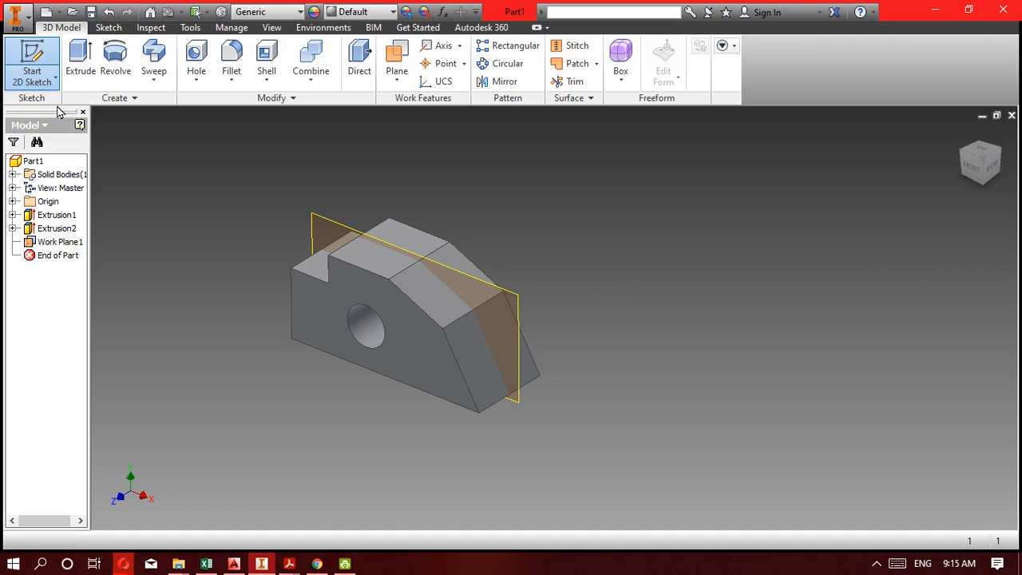
pyautogui.click(323, 226)
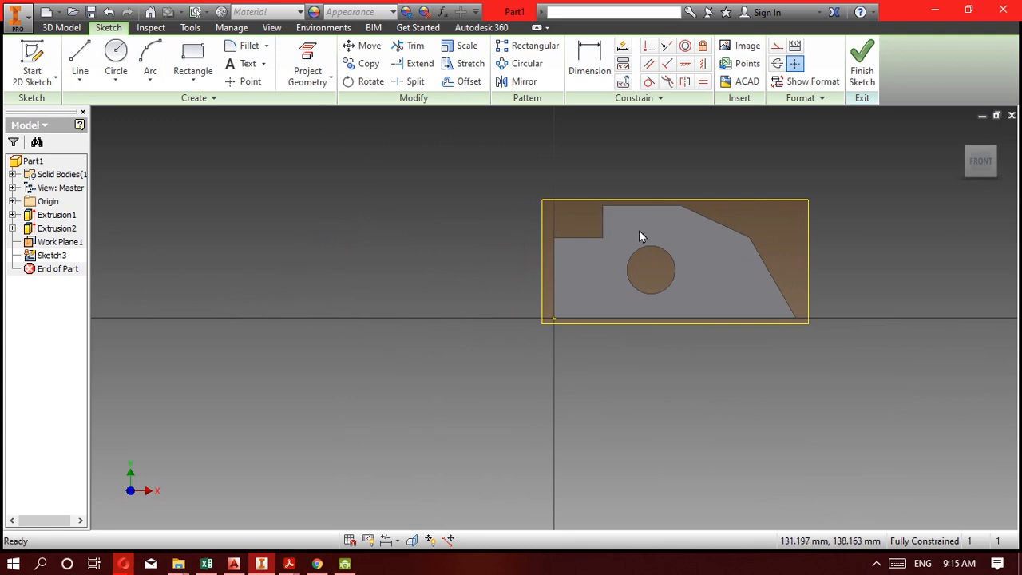
pyautogui.moveTo(639, 237); pyautogui.dragTo(523, 245, button='middle')
pyautogui.scroll(3, 538, 271)
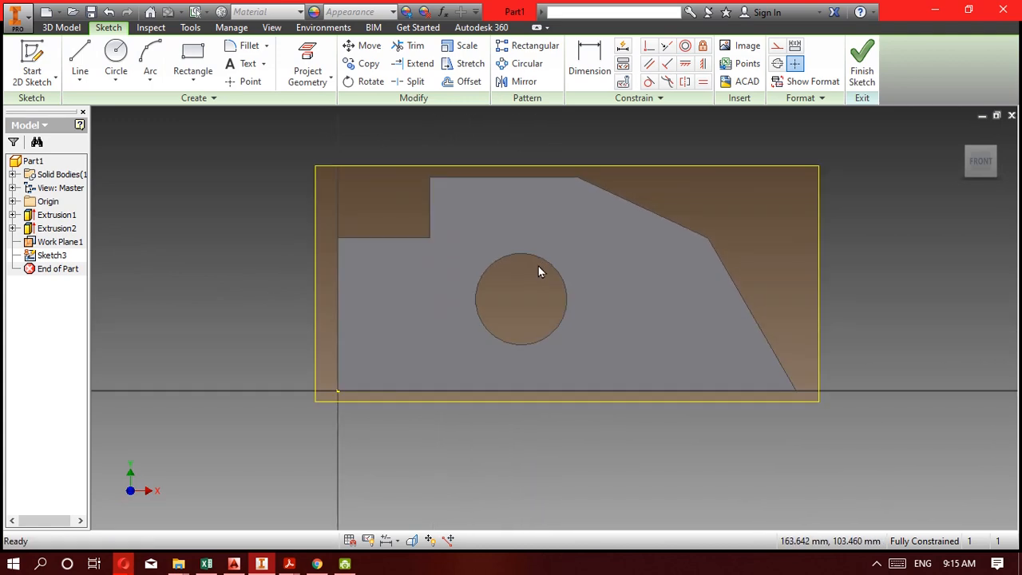
# Toggle Slice Graphics on and off twice to compare the sliced and full views of the block at the sketch plane.
pyautogui.press('F7')
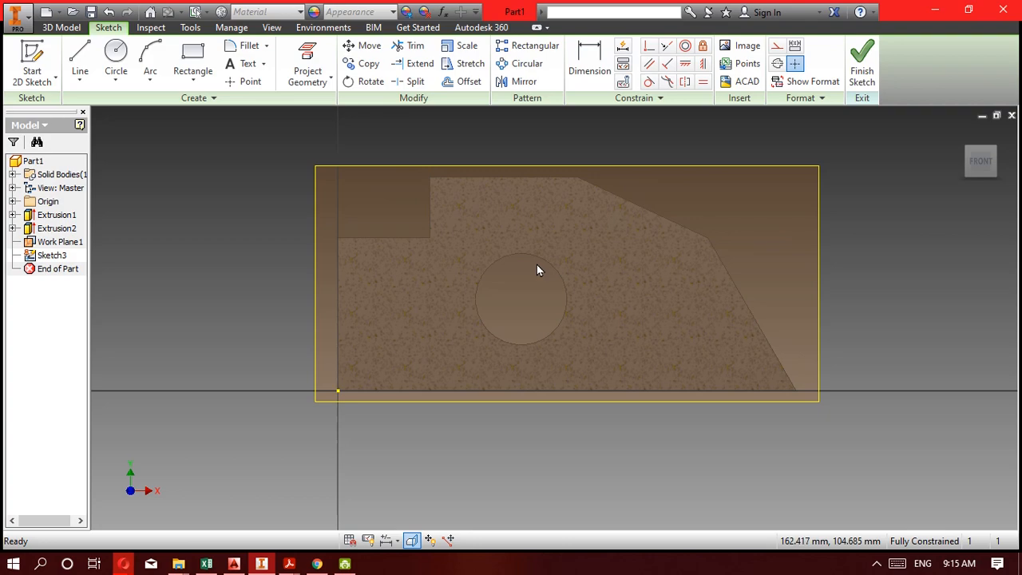
pyautogui.press('F7')
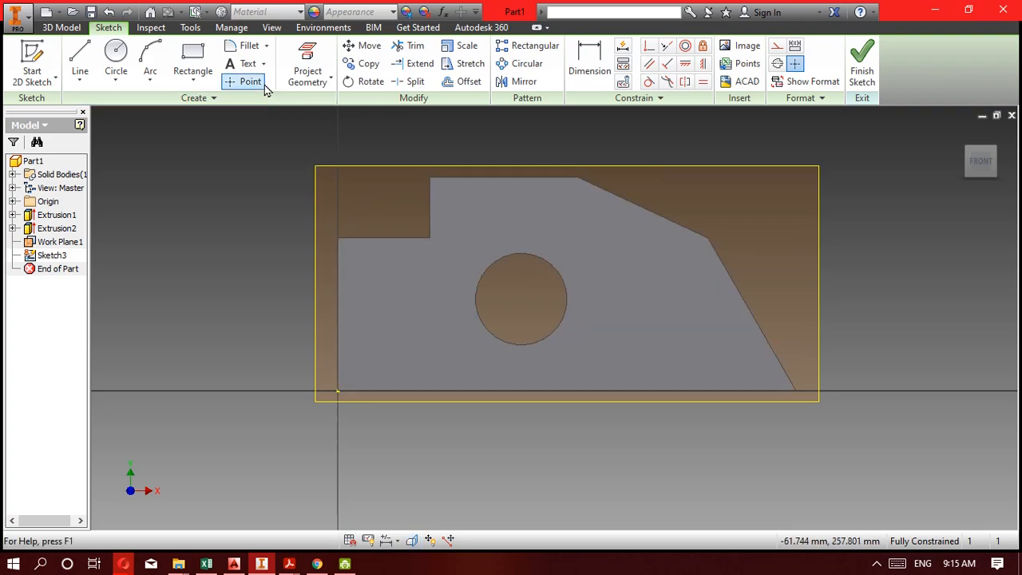
pyautogui.click(272, 28)
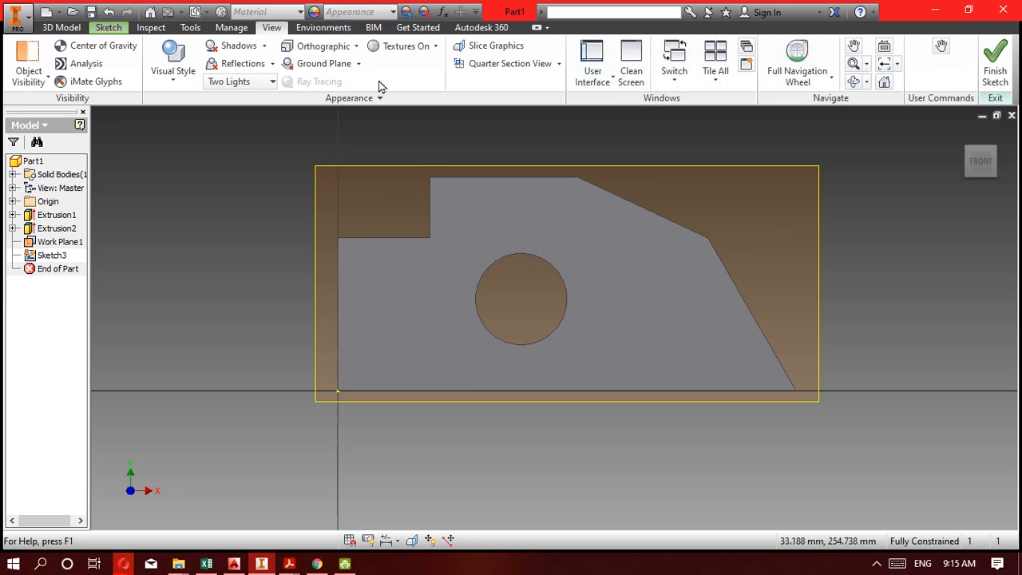
pyautogui.click(488, 48)
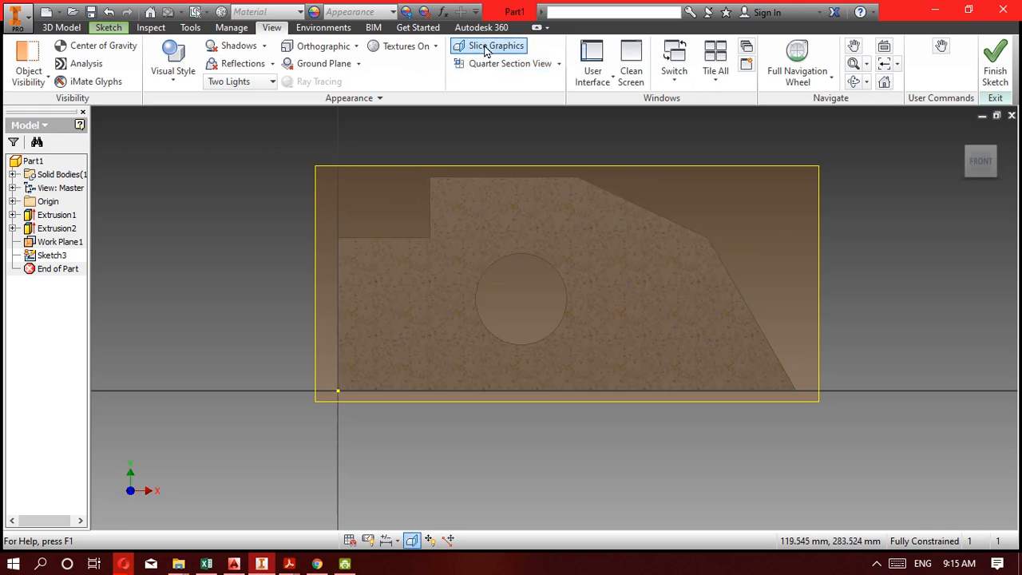
pyautogui.click(488, 48)
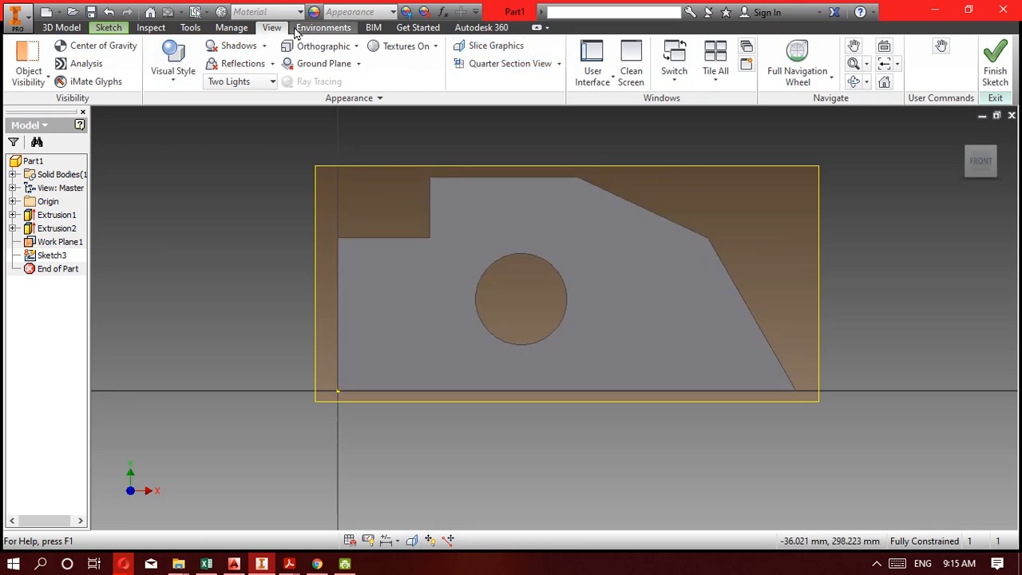
# Slice the block's graphics at the sketch plane and check the bracket's dimensions in the PDF drawing.
pyautogui.click(488, 48)
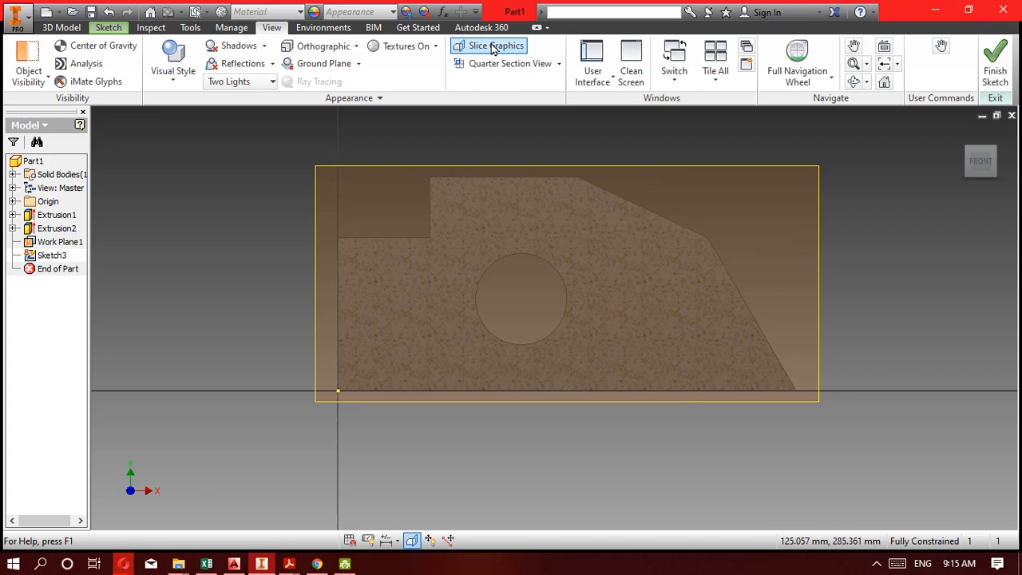
pyautogui.moveTo(502, 317)
pyautogui.mouseDown(button='middle')
pyautogui.moveTo(527, 286)
pyautogui.moveTo(538, 301)
pyautogui.mouseUp(button='middle')
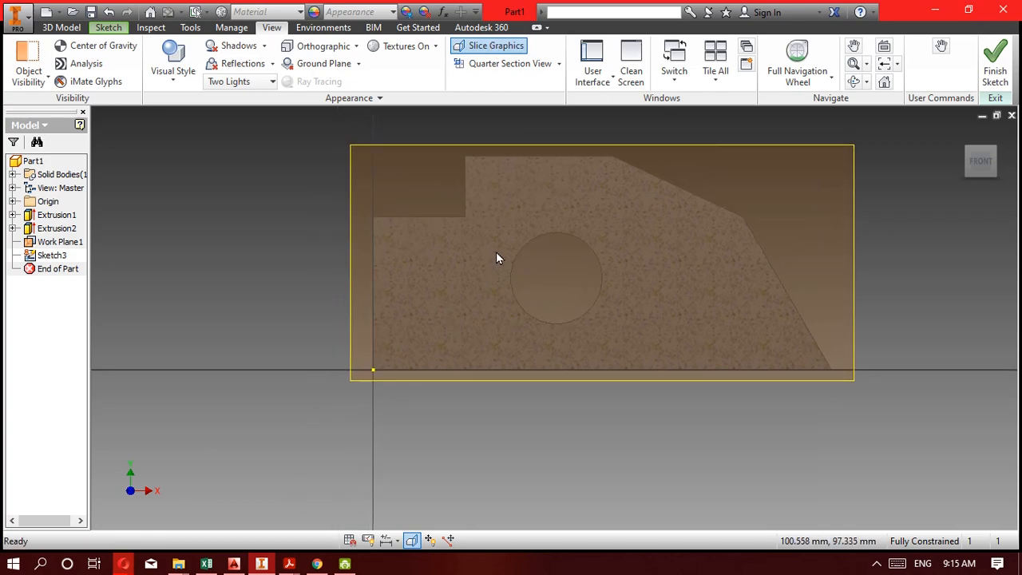
pyautogui.click(262, 565)
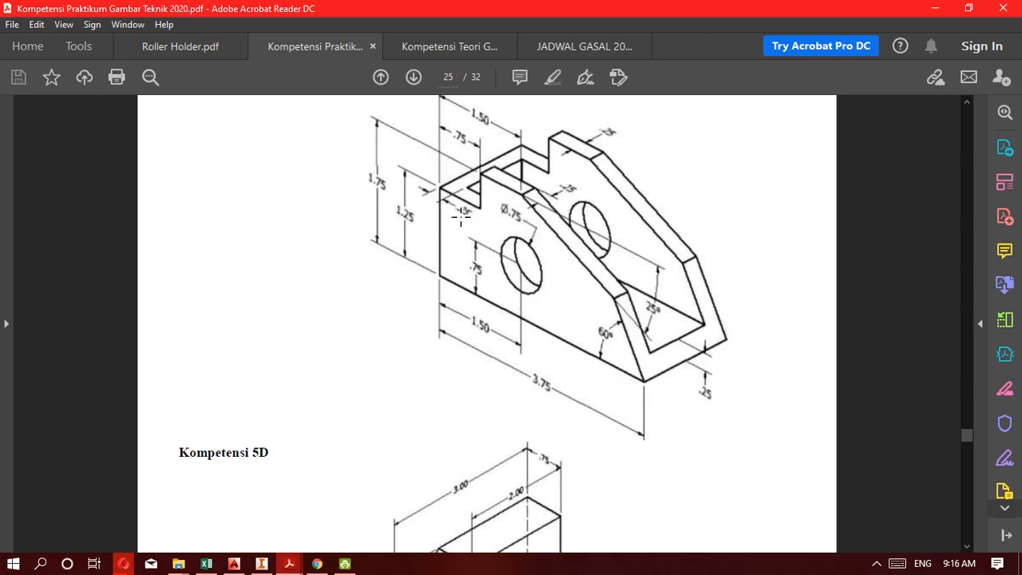
pyautogui.click(263, 566)
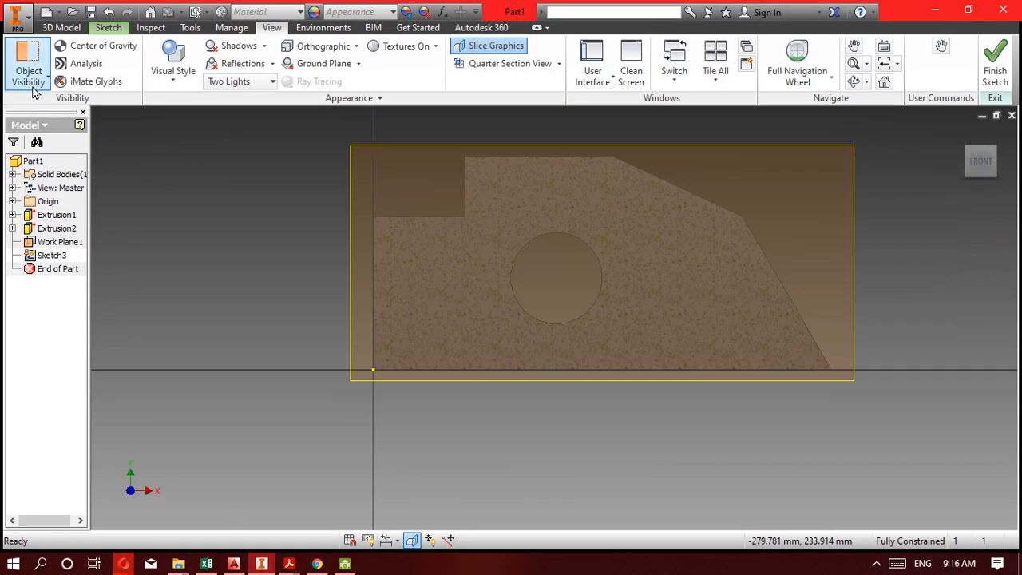
# Sketch a rectangle about 372 by 187 mm over the block, extending past its top and its sloped end.
pyautogui.click(110, 28)
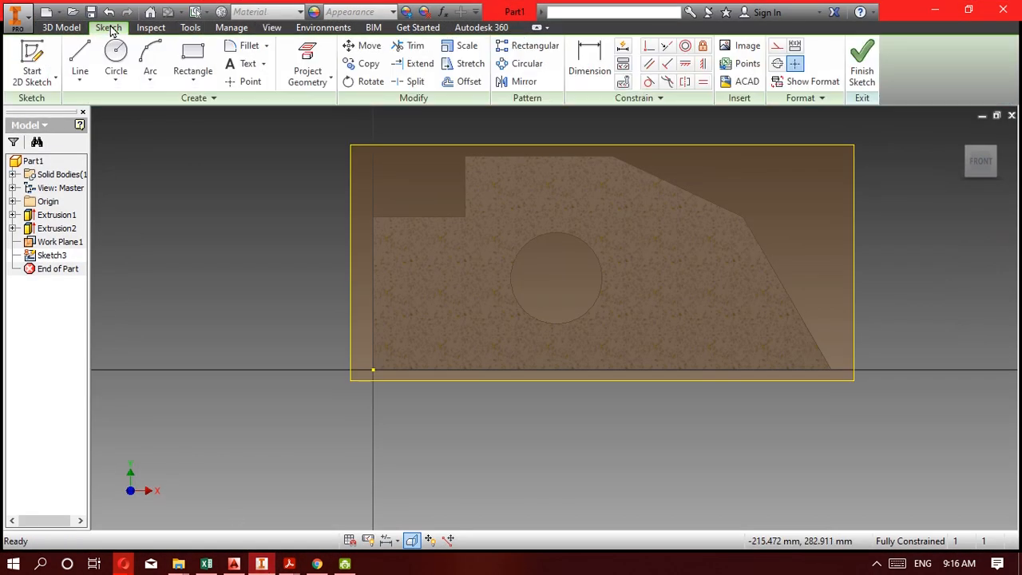
pyautogui.click(192, 60)
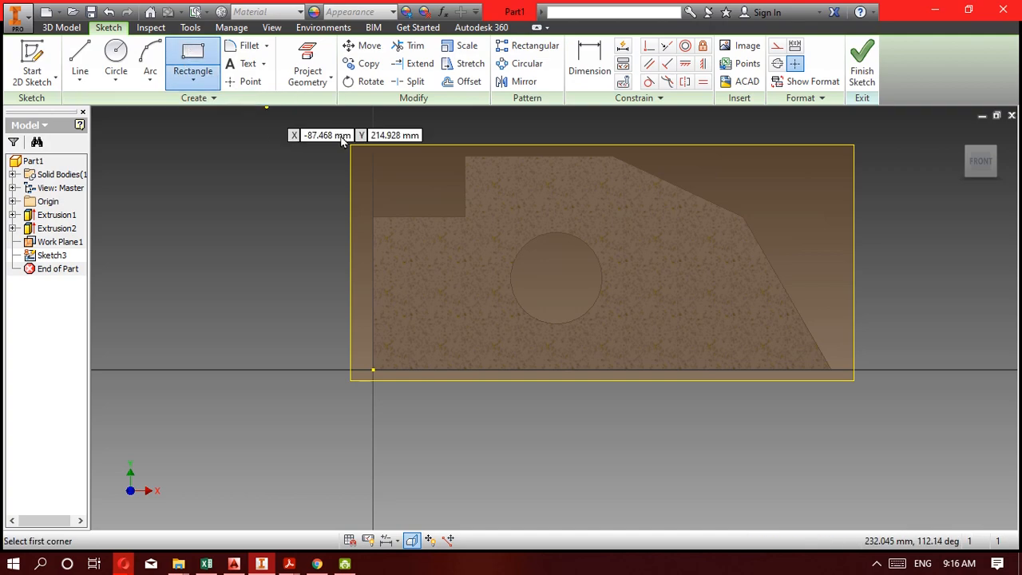
pyautogui.moveTo(395, 192); pyautogui.dragTo(310, 254, button='middle')
pyautogui.click(334, 174)
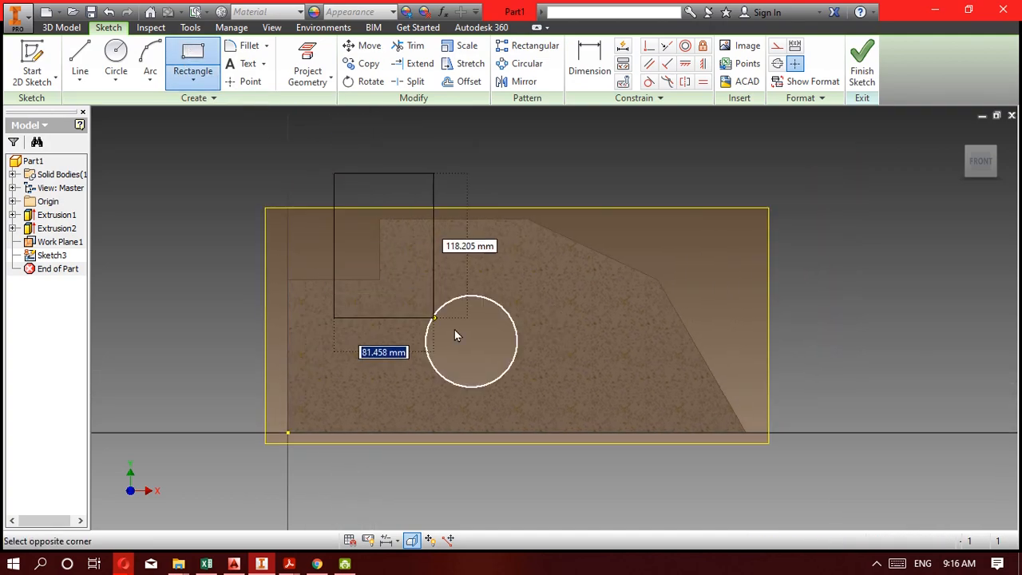
pyautogui.click(789, 403)
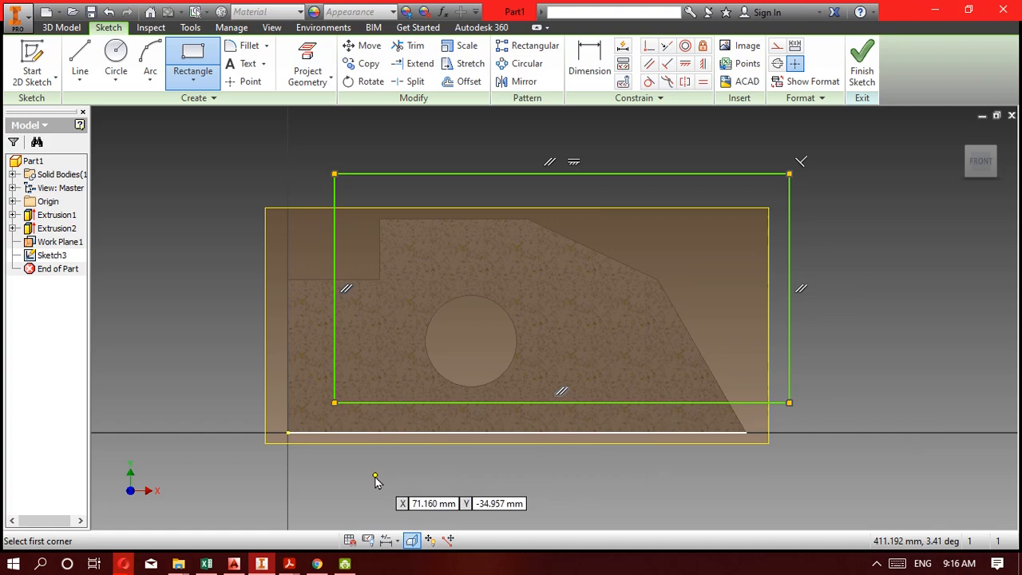
# Dimension the rectangle's left edge and bottom edge each 25 mm from the sketch origin at the block's lower-left corner.
pyautogui.click(581, 63)
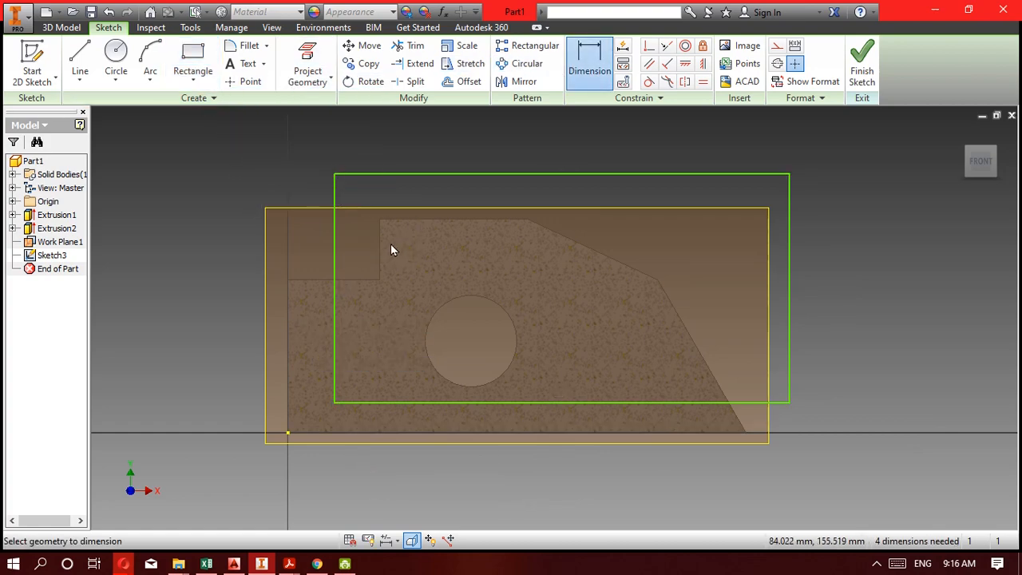
pyautogui.click(338, 262)
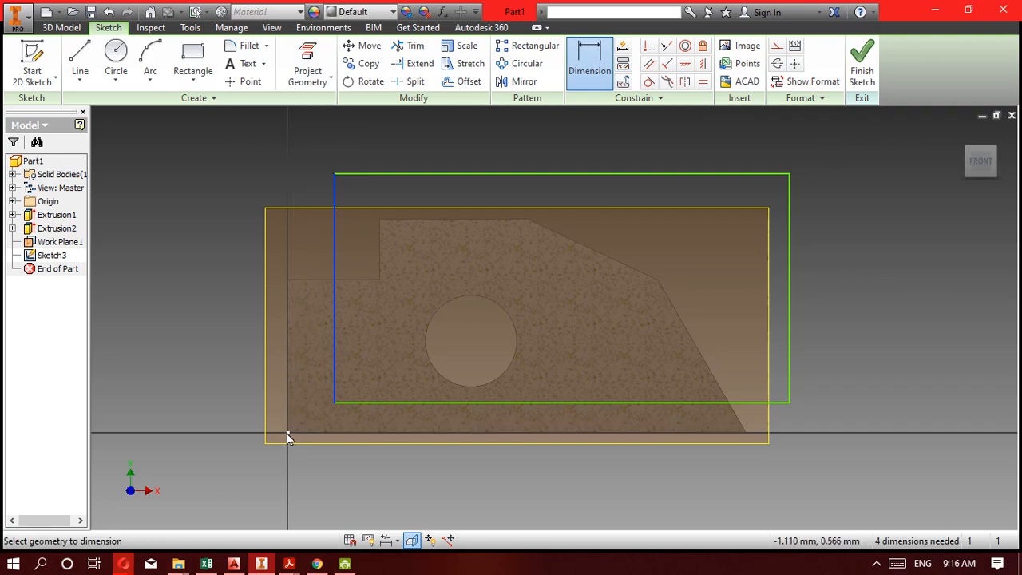
pyautogui.click(289, 434)
pyautogui.click(297, 253)
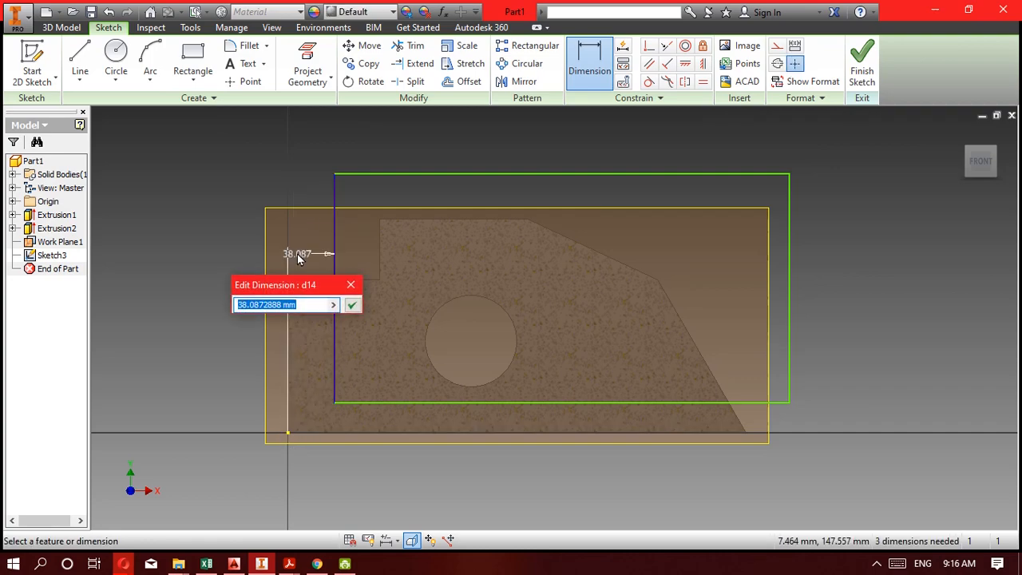
pyautogui.write('25')
pyautogui.press('Return')
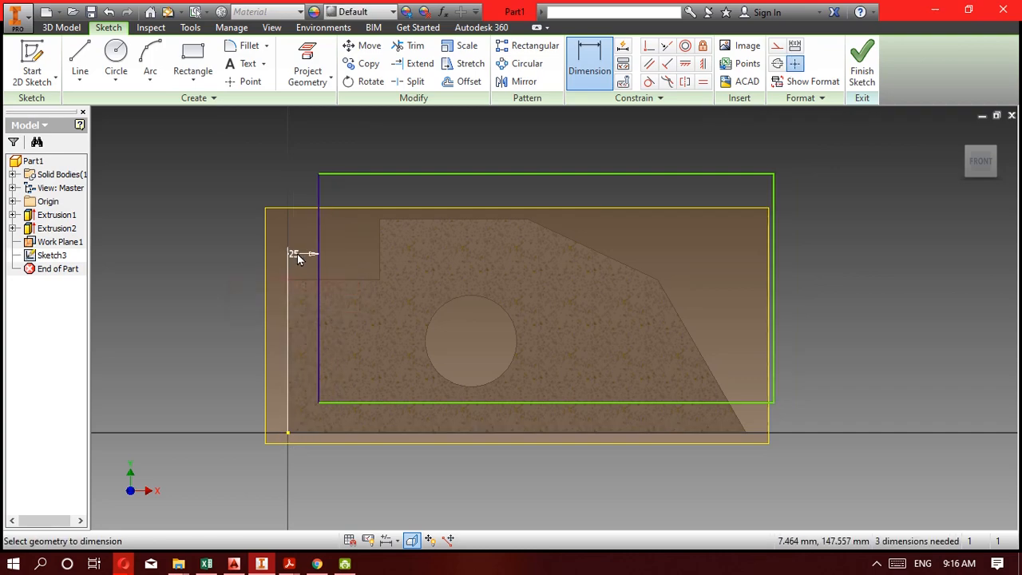
pyautogui.click(409, 403)
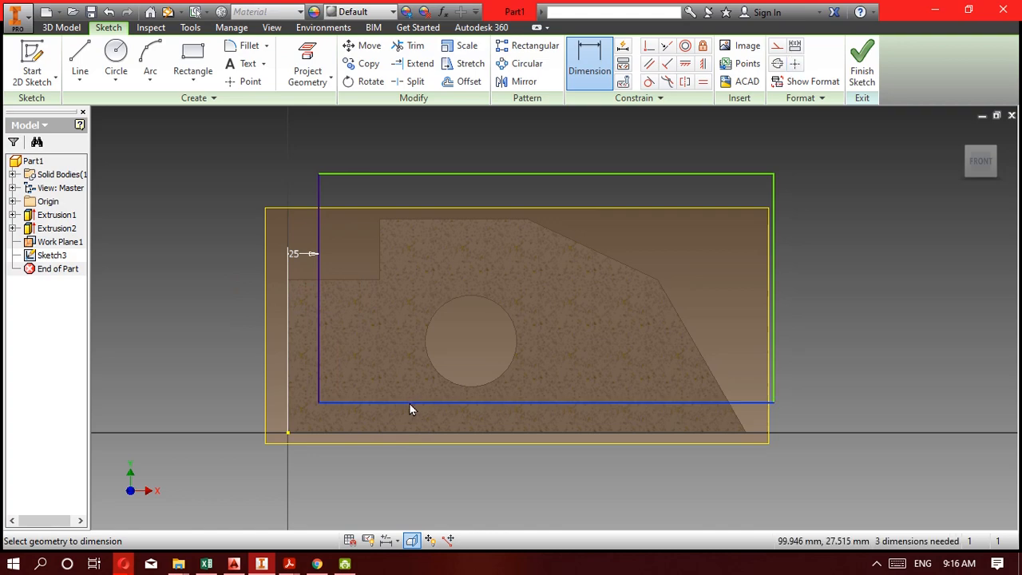
pyautogui.click(284, 433)
pyautogui.click(849, 432)
pyautogui.write('25')
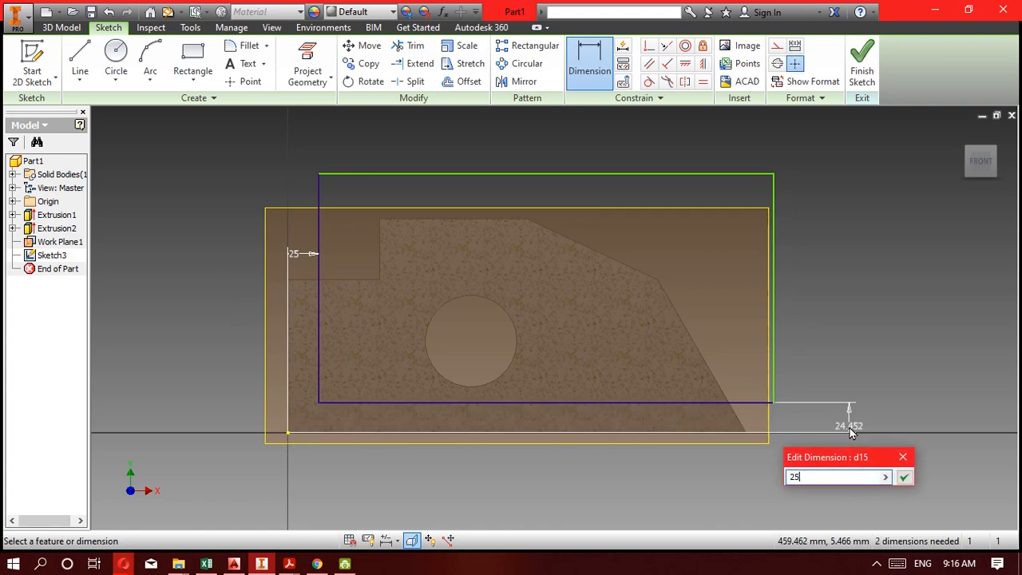
pyautogui.press('Return')
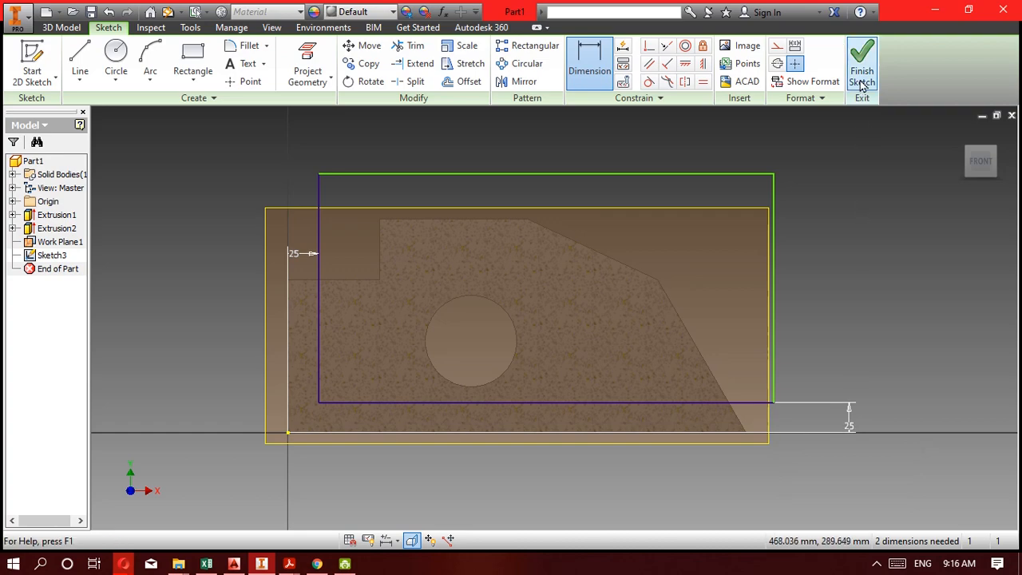
# Set the rectangle's height to 200 mm and its width to 400 mm, and finish the sketch.
pyautogui.click(773, 199)
pyautogui.click(832, 207)
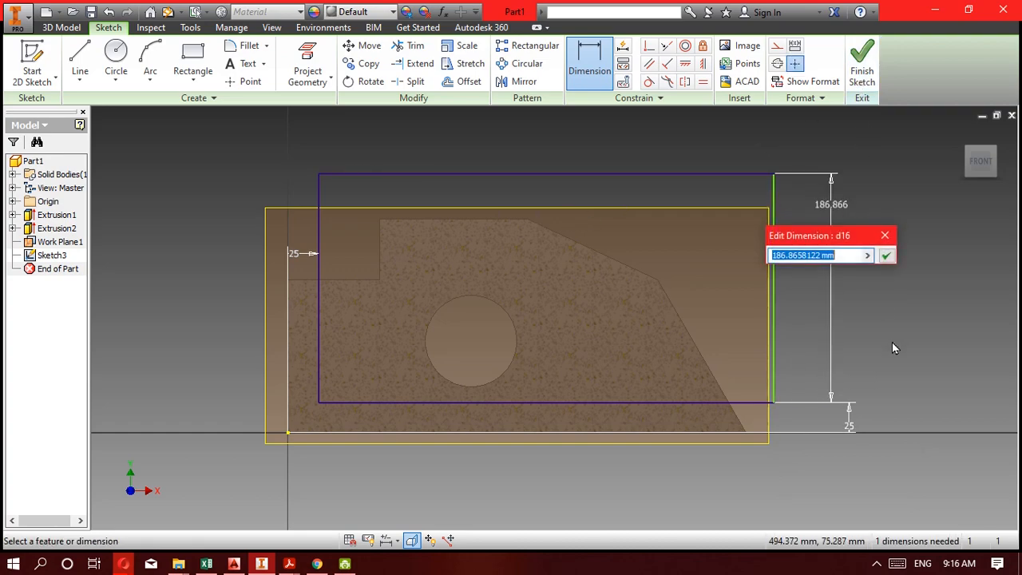
pyautogui.write('200')
pyautogui.press('Return')
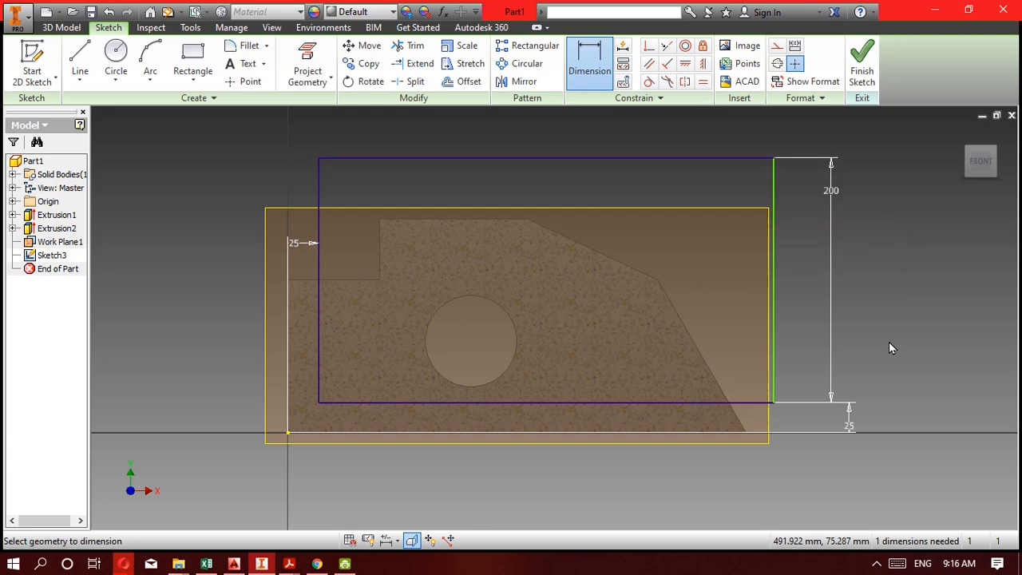
pyautogui.click(317, 190)
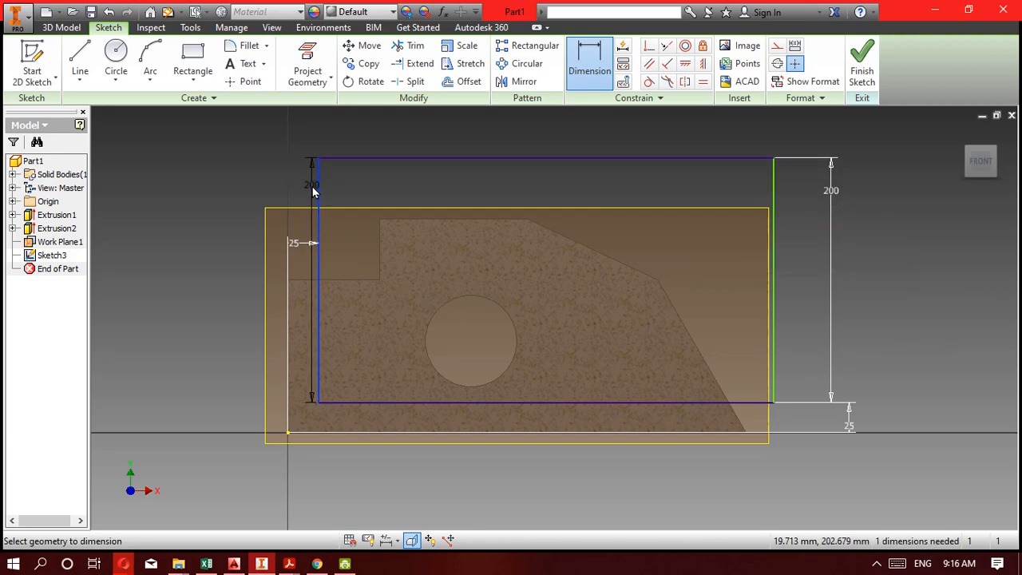
pyautogui.click(773, 194)
pyautogui.click(702, 149)
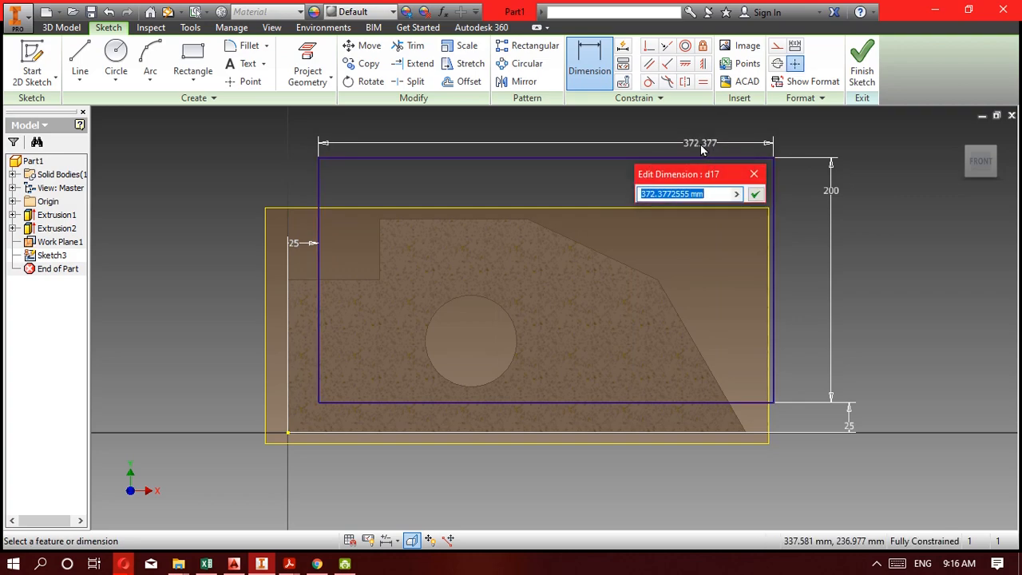
pyautogui.write('400')
pyautogui.press('Return')
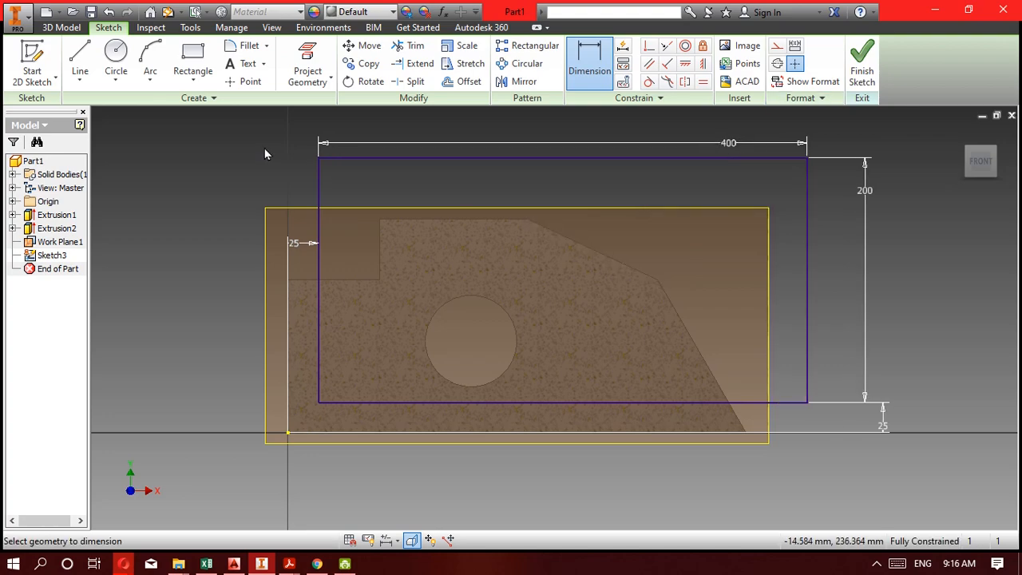
pyautogui.click(867, 58)
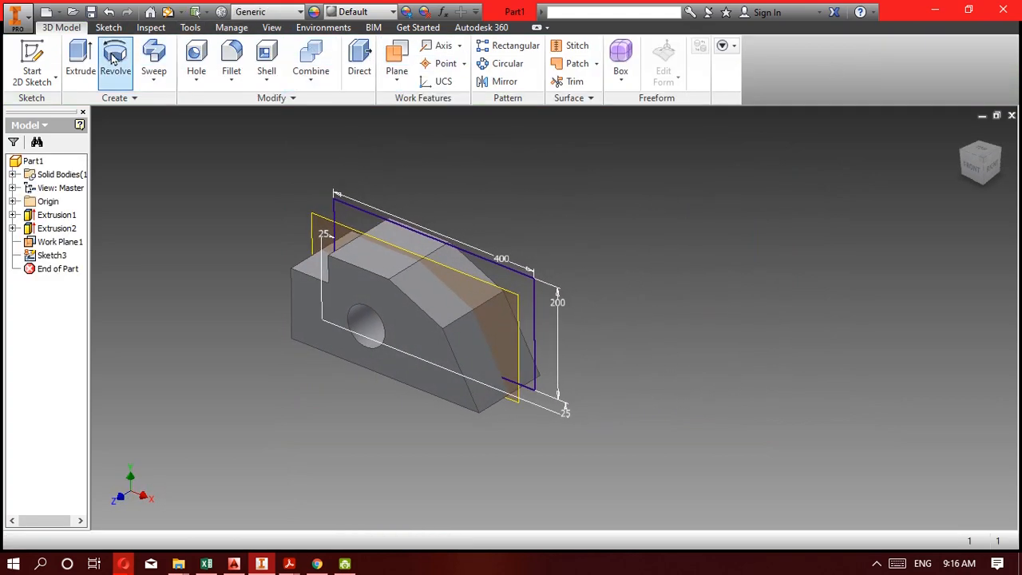
# Set up an extrusion of the rectangle as a 100 mm cut, consulting the PDF drawing for the wall thicknesses.
pyautogui.click(81, 56)
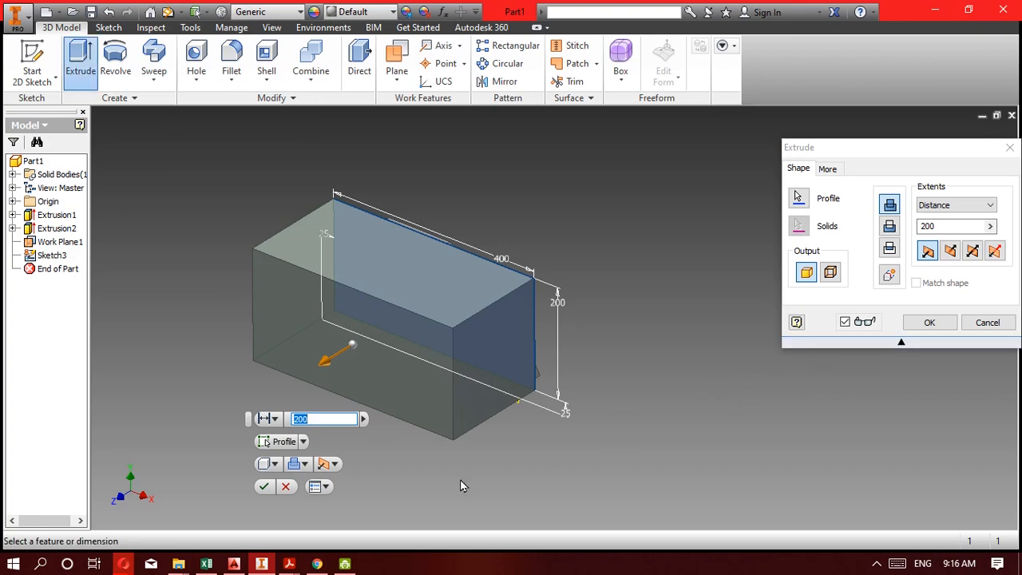
pyautogui.click(262, 564)
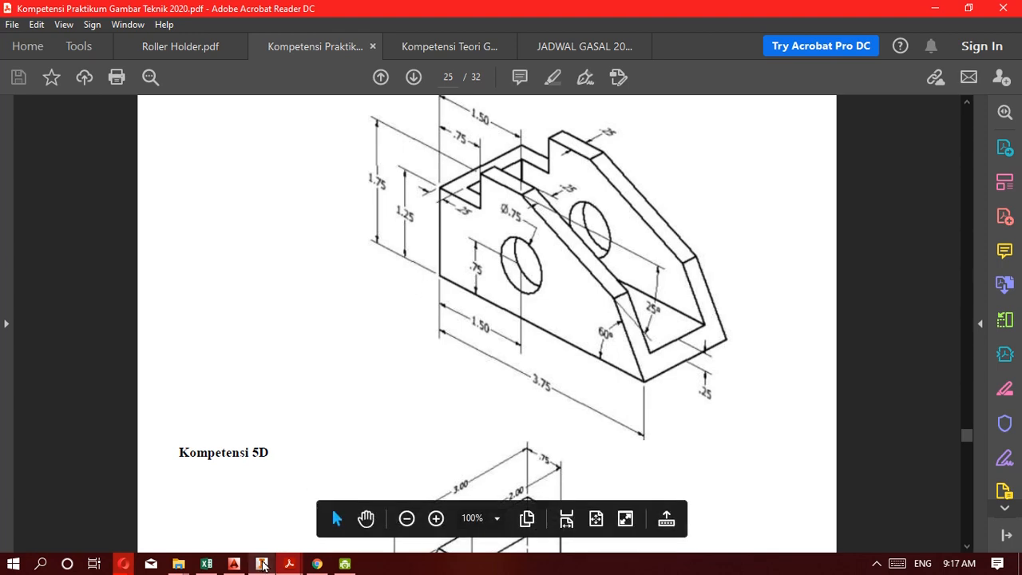
pyautogui.moveTo(263, 565)
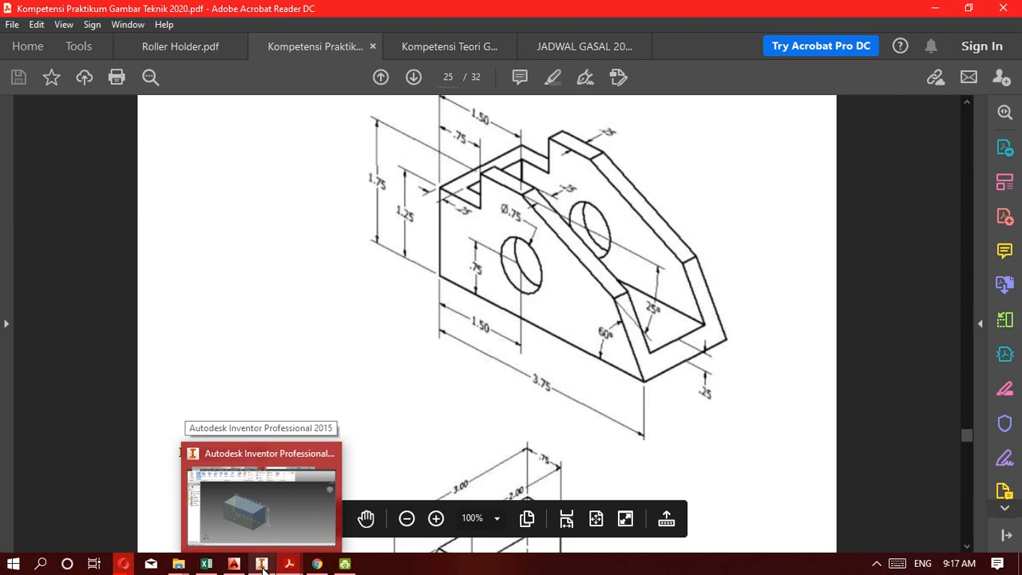
pyautogui.click(263, 571)
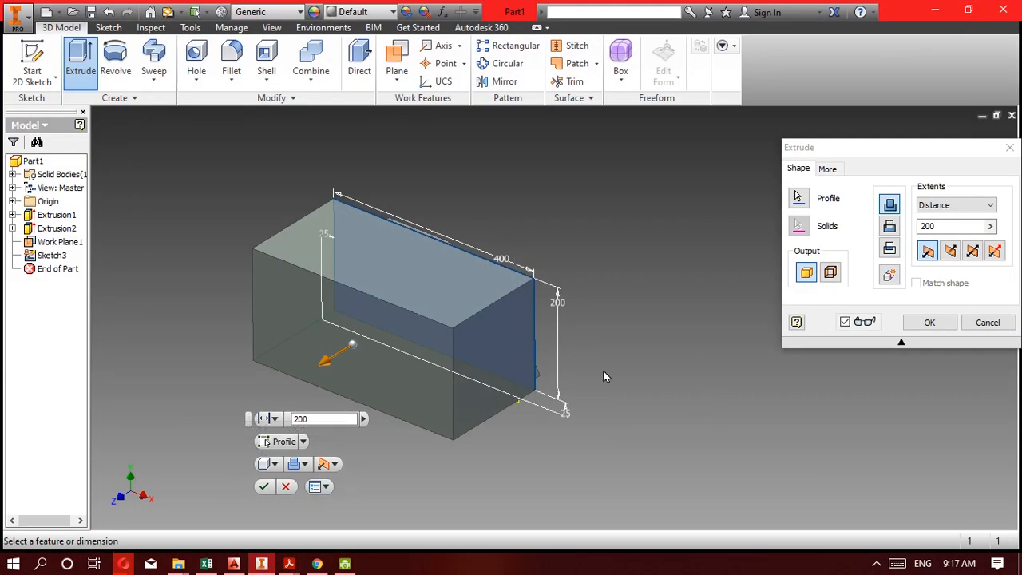
pyautogui.click(876, 225)
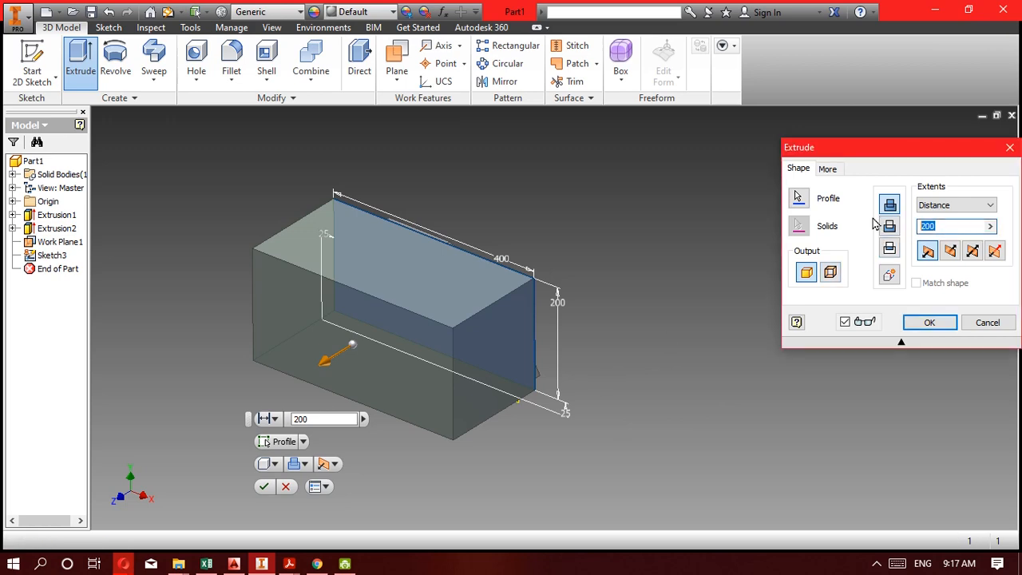
pyautogui.write('100')
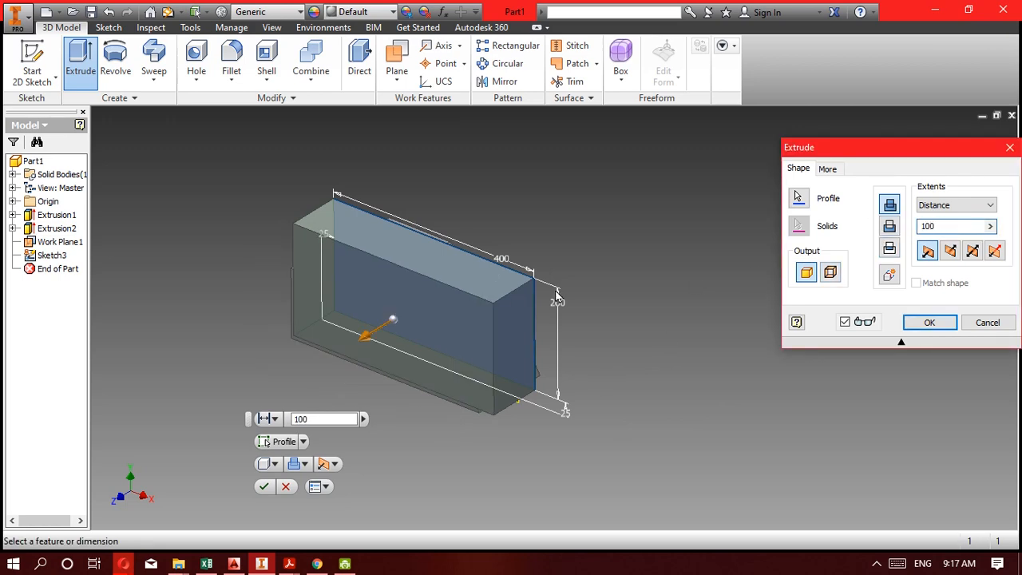
pyautogui.click(889, 226)
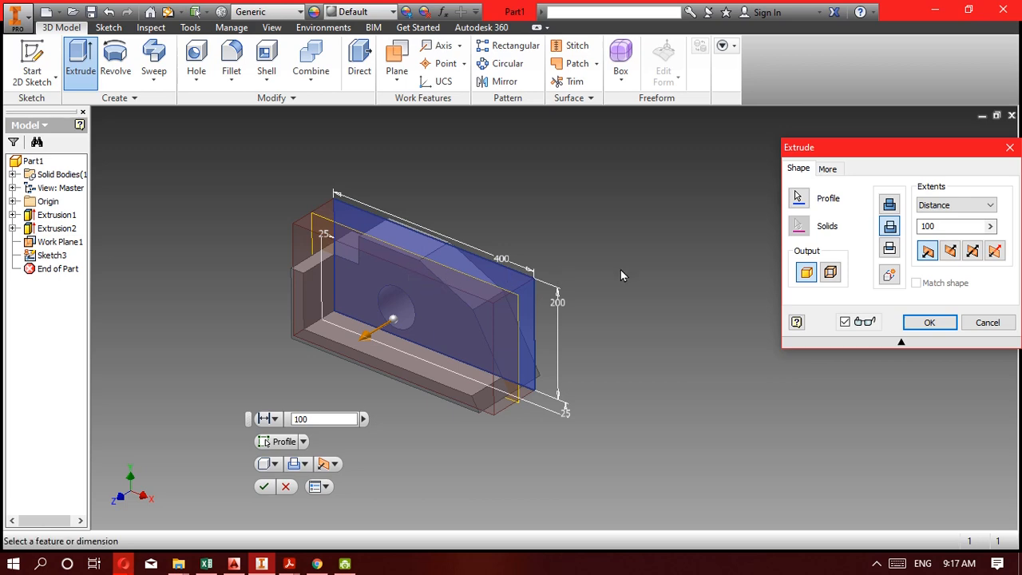
# Compare the cut's direction options and apply it symmetrically about the mid work plane.
pyautogui.click(972, 252)
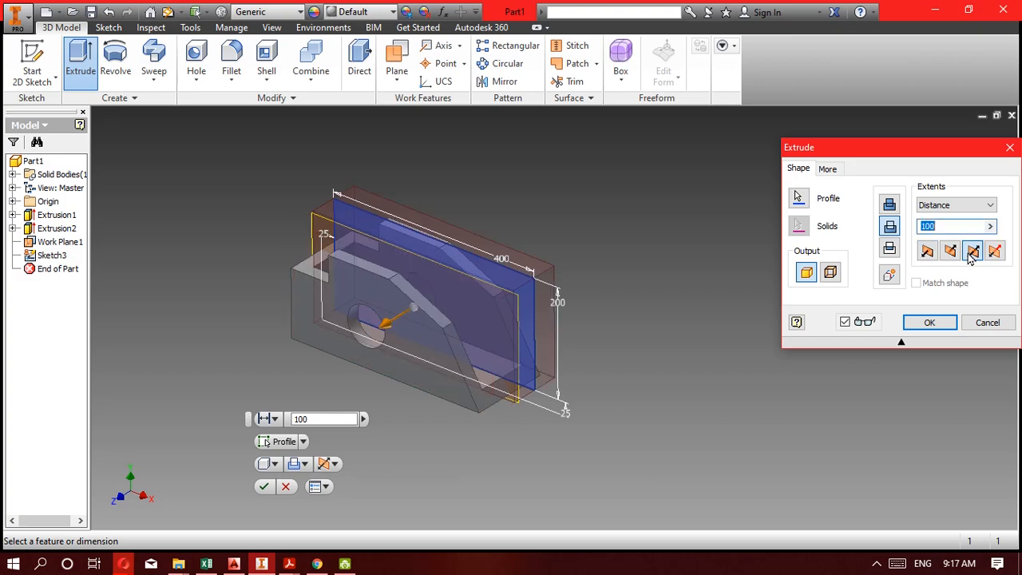
pyautogui.scroll(-2, 442, 274)
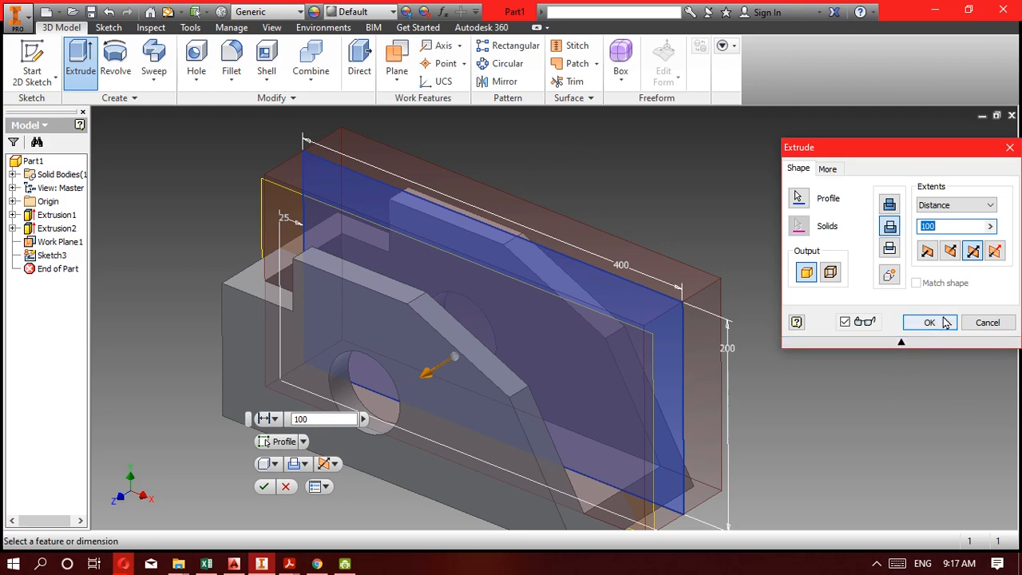
pyautogui.click(950, 252)
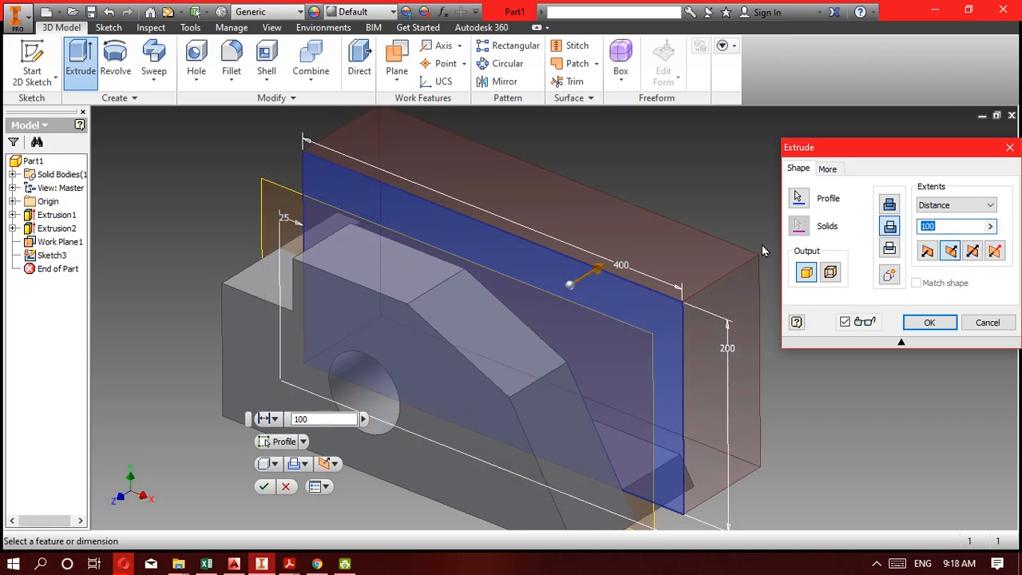
pyautogui.click(927, 252)
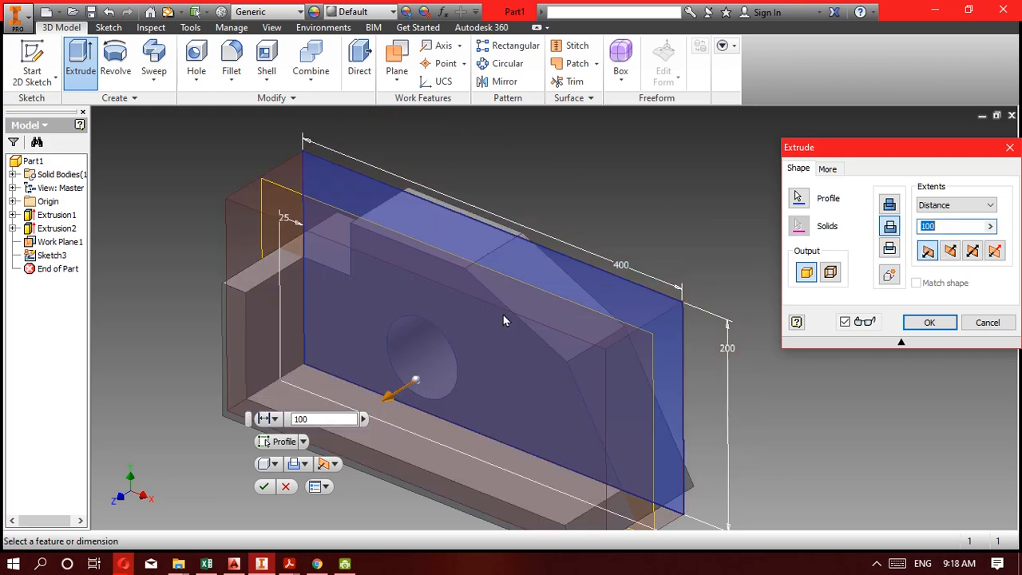
pyautogui.click(973, 252)
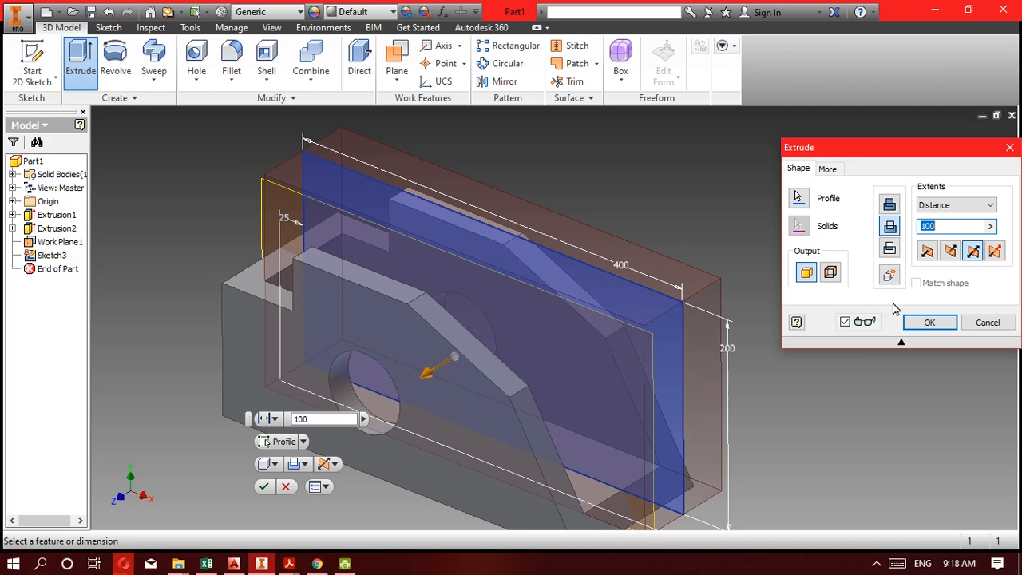
pyautogui.click(917, 328)
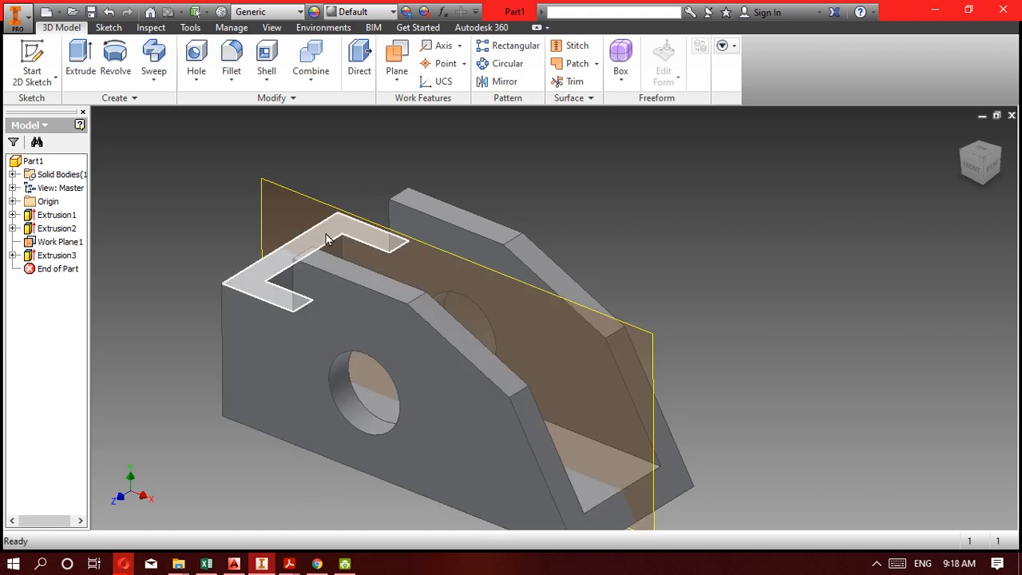
# Hide the work plane running through the middle of the bracket.
pyautogui.click(67, 248)
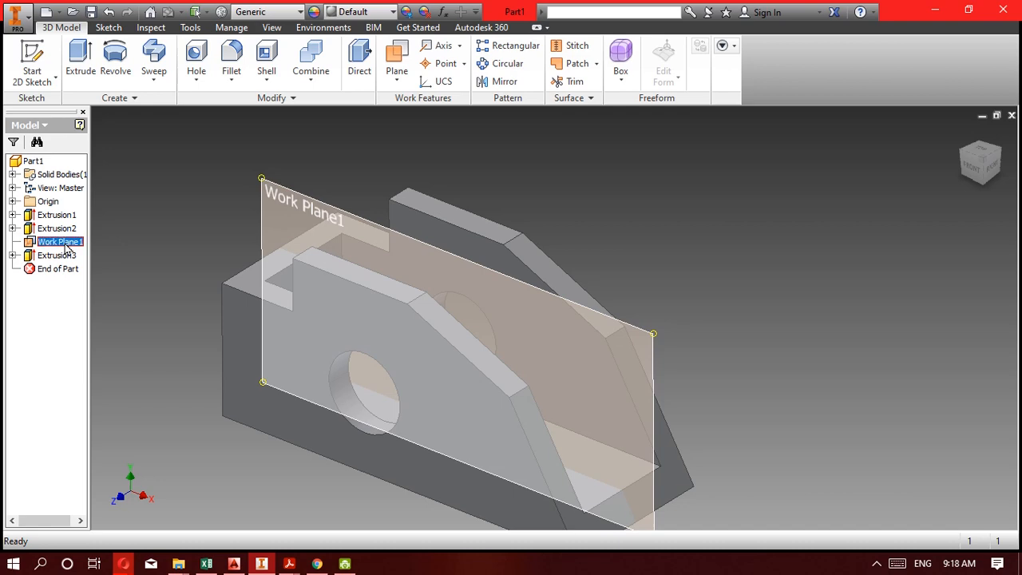
pyautogui.rightClick(66, 245)
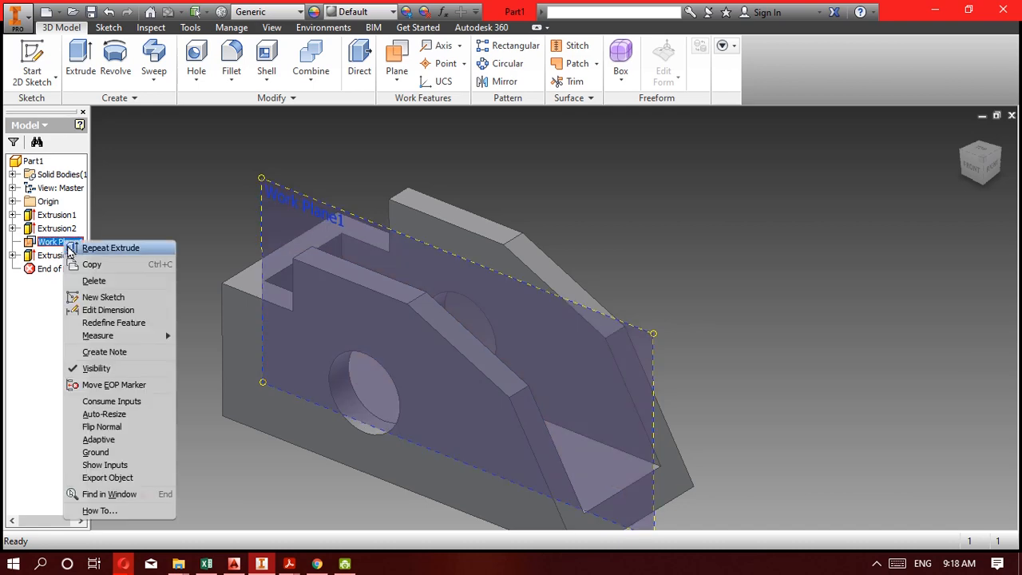
pyautogui.click(119, 369)
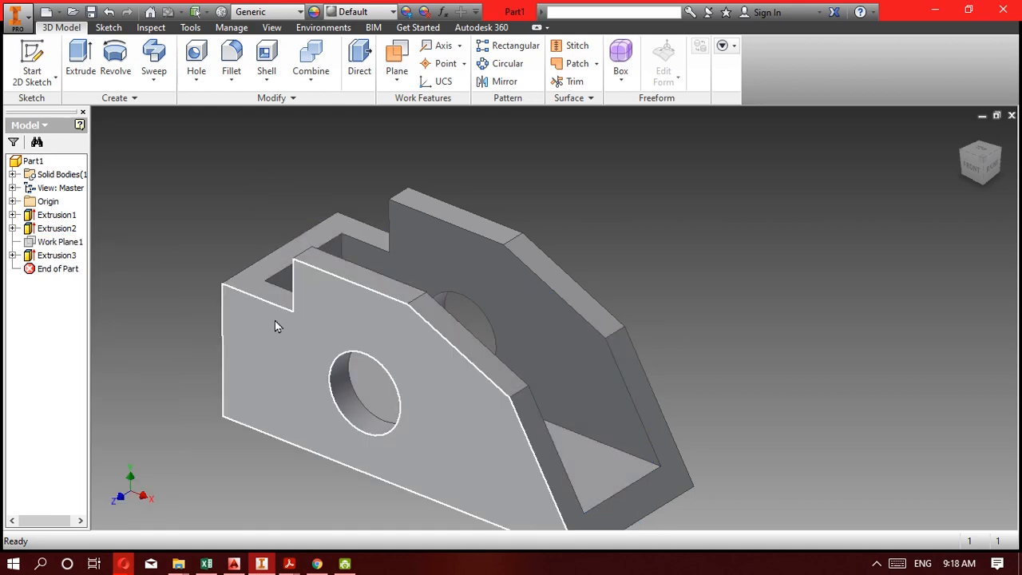
# Orient the bracket upright in an isometric view showing its front, top and right faces, and set it as the home view with Fit to View.
pyautogui.press('F6')
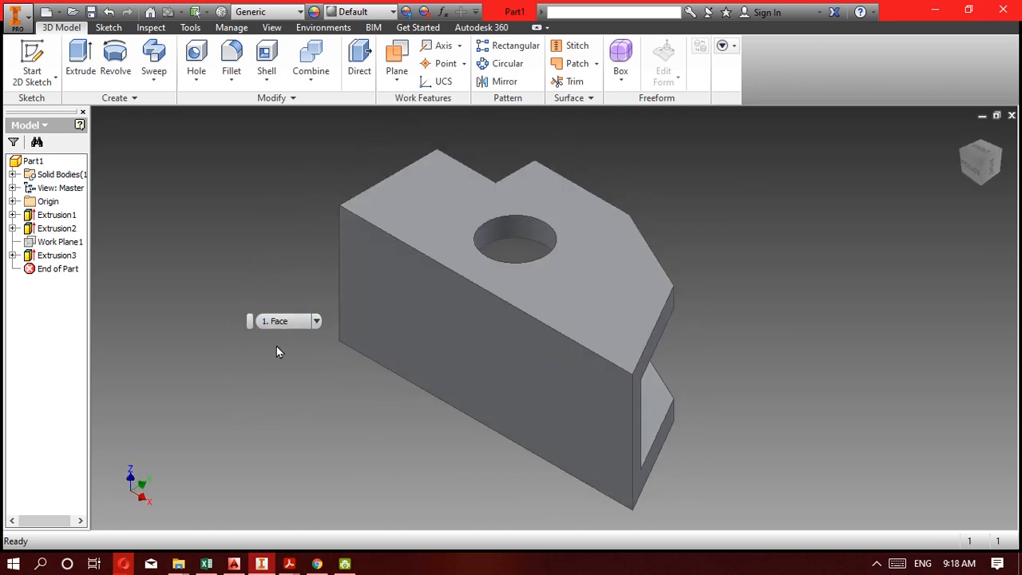
pyautogui.click(993, 171)
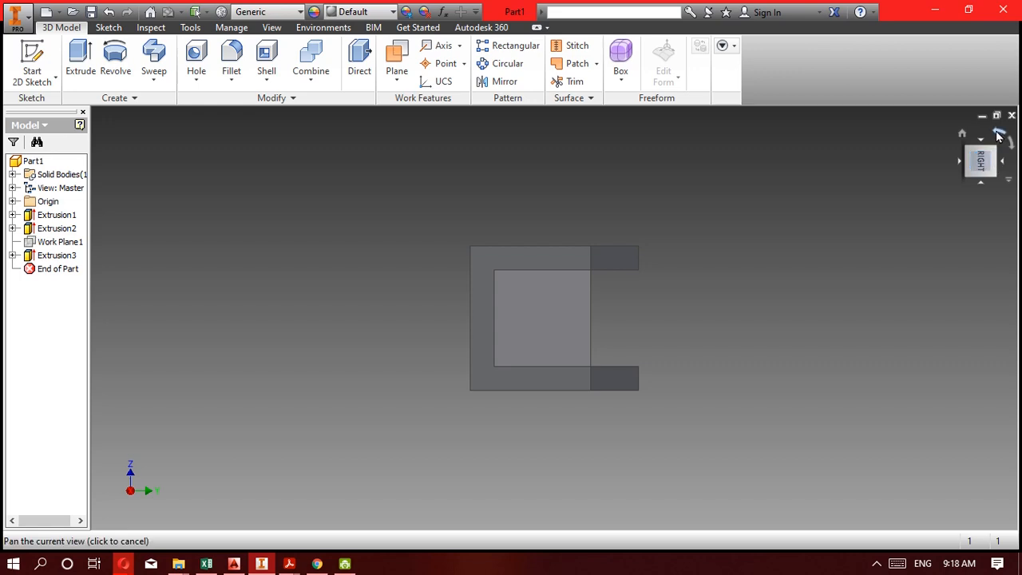
pyautogui.click(997, 137)
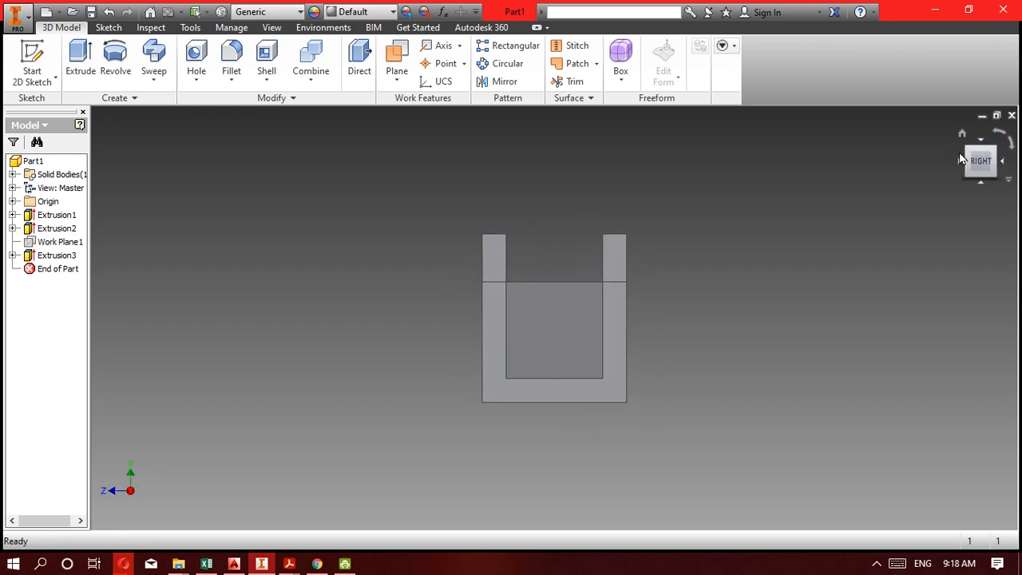
pyautogui.click(967, 151)
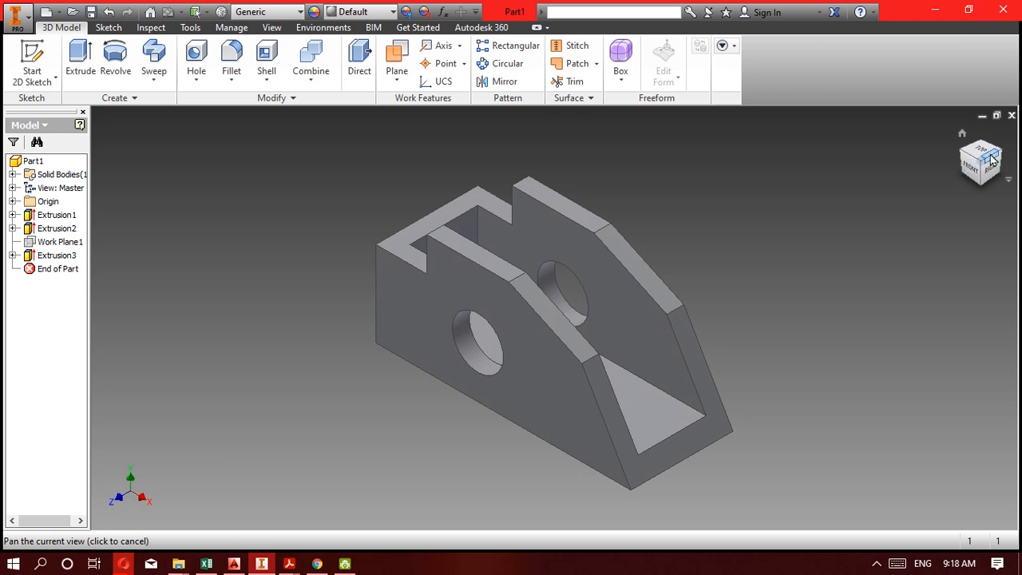
pyautogui.rightClick(974, 165)
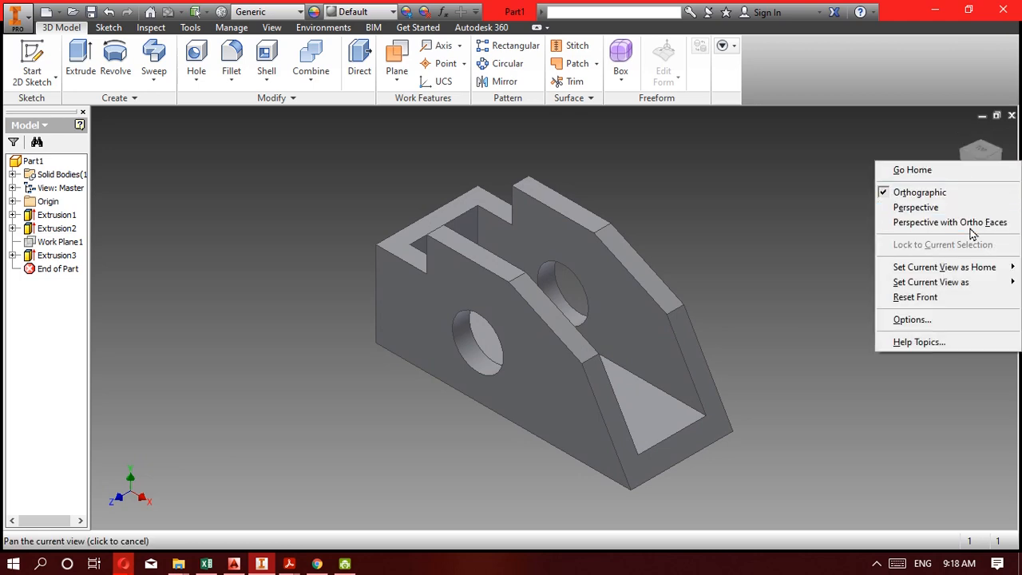
pyautogui.moveTo(981, 275)
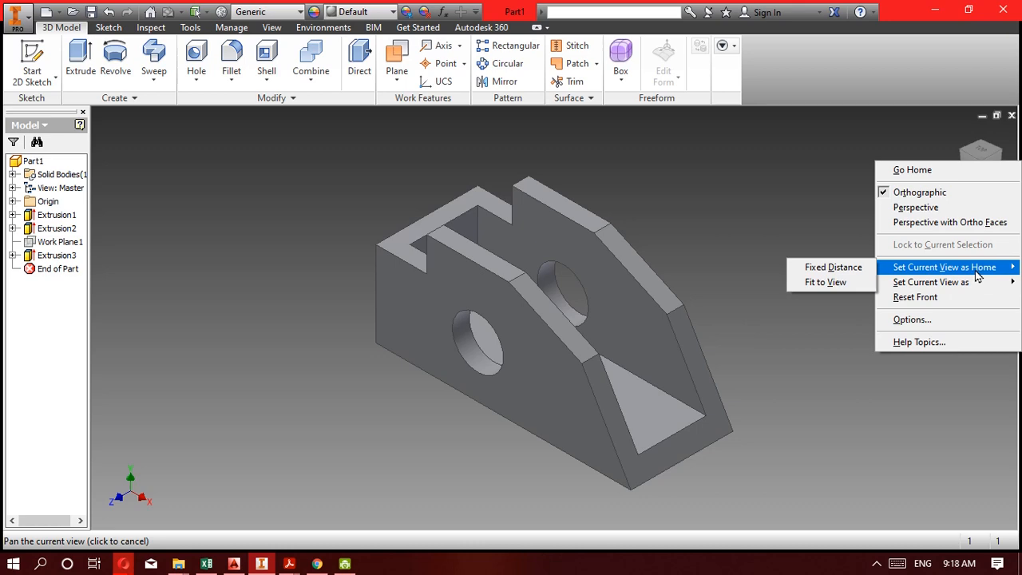
pyautogui.click(841, 285)
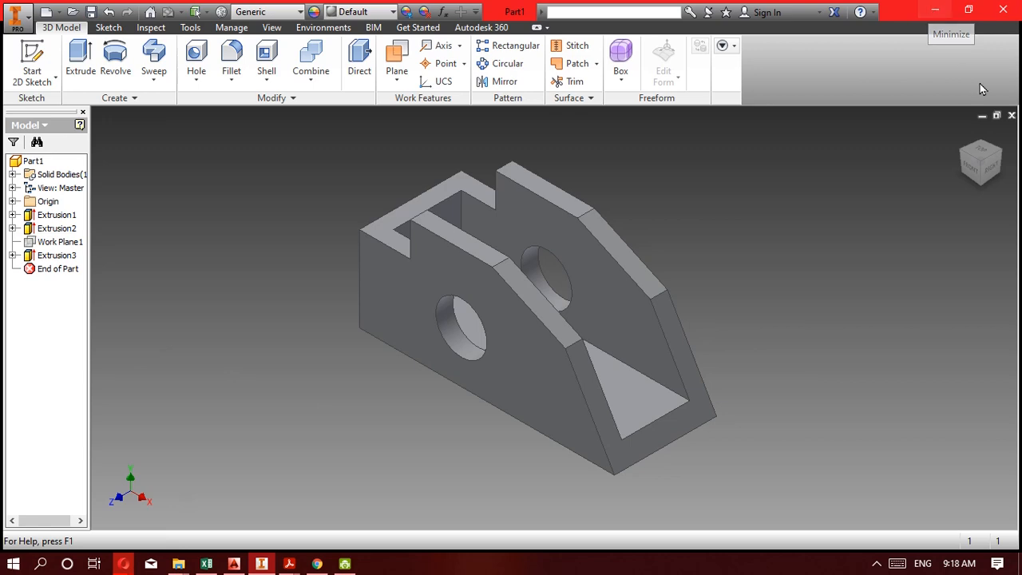
# Switch to the exercise PDF in Acrobat Reader and review the Kompetensi 5C drawing alongside exercises 5B, 5D and 5E.
pyautogui.click(233, 564)
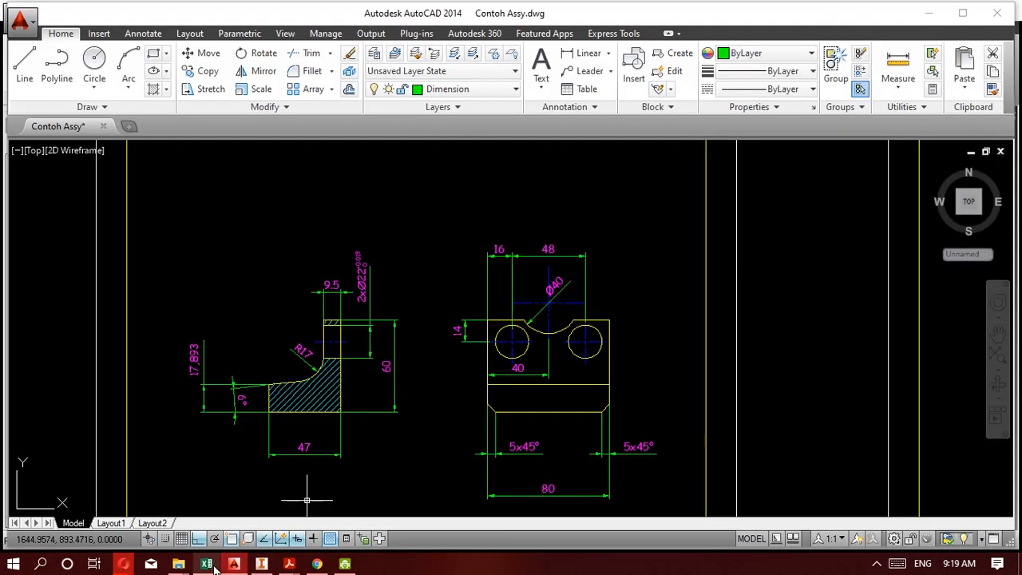
pyautogui.moveTo(289, 563)
pyautogui.click(239, 503)
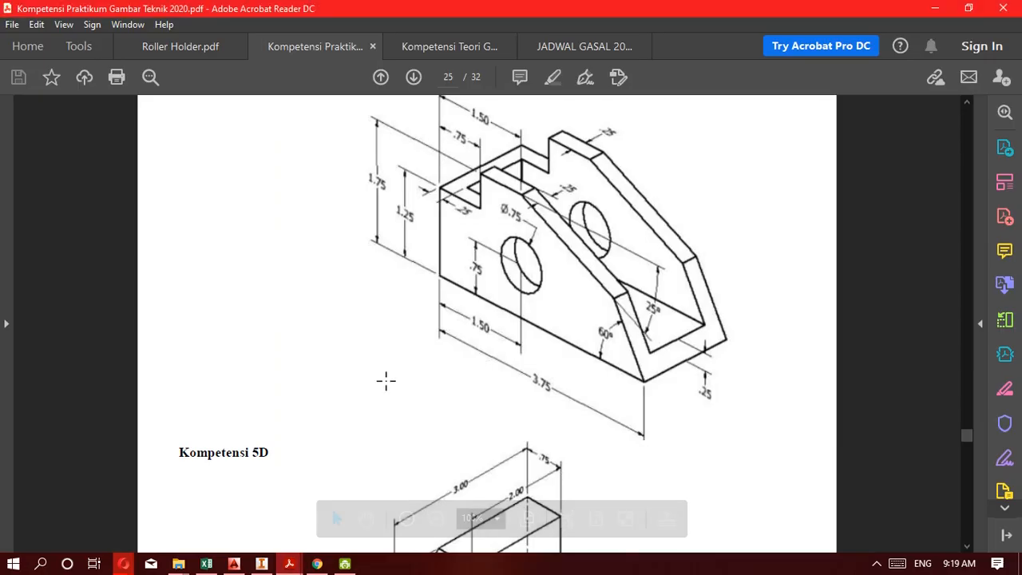
pyautogui.scroll(-6, 575, 278)
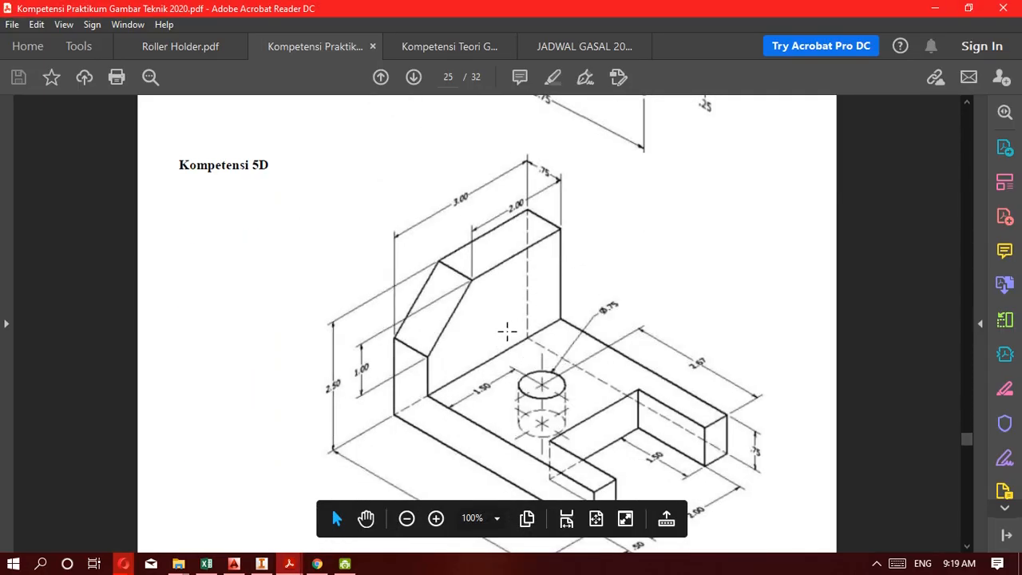
pyautogui.scroll(6, 500, 329)
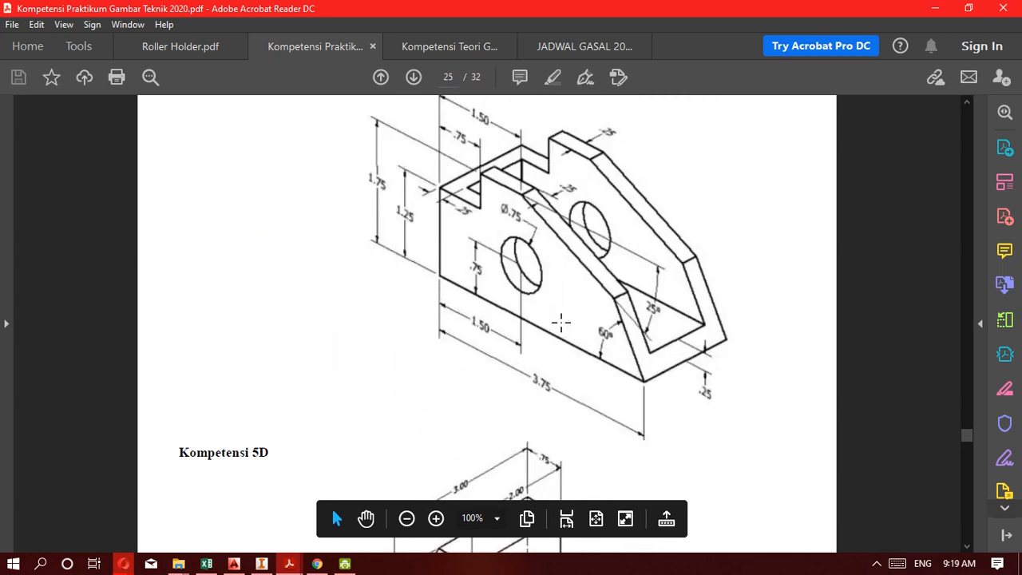
pyautogui.scroll(-16, 561, 322)
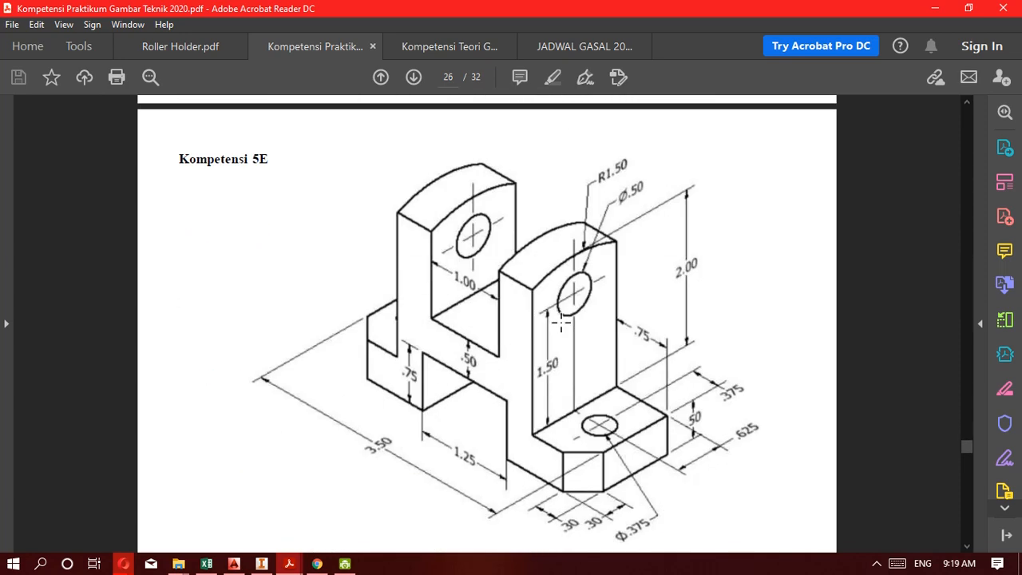
pyautogui.scroll(20, 560, 323)
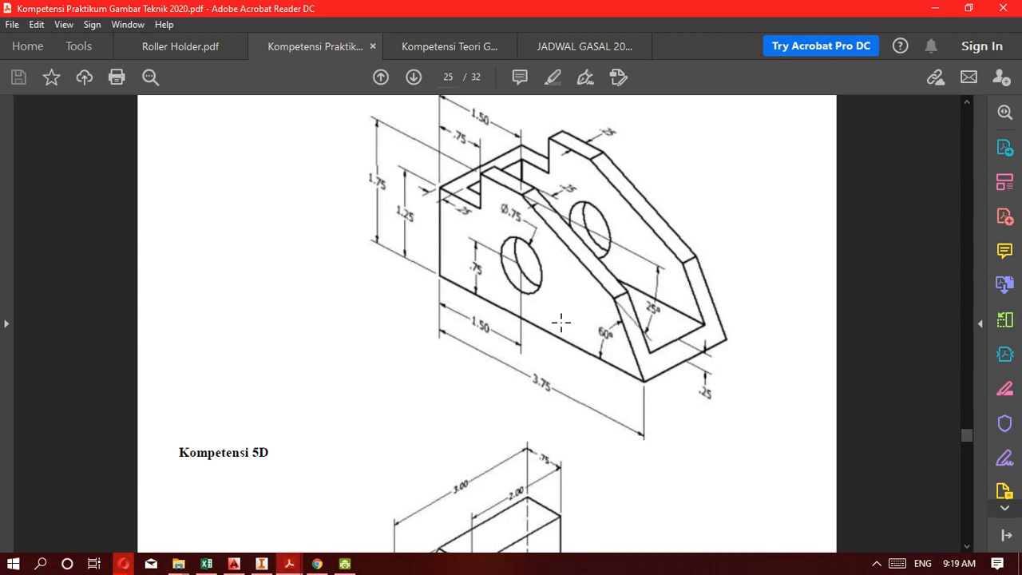
pyautogui.scroll(15, 560, 323)
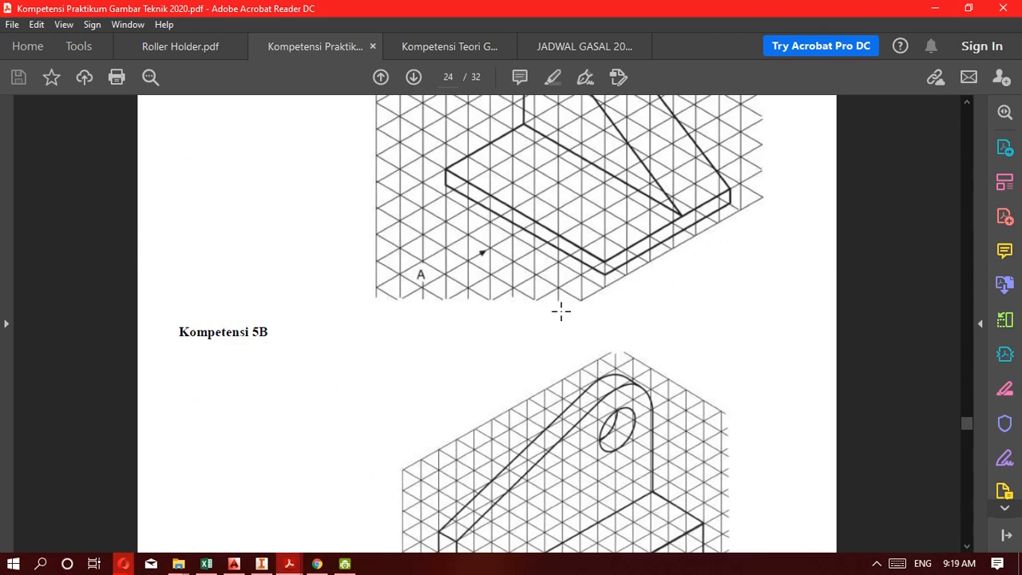
pyautogui.scroll(-2, 561, 312)
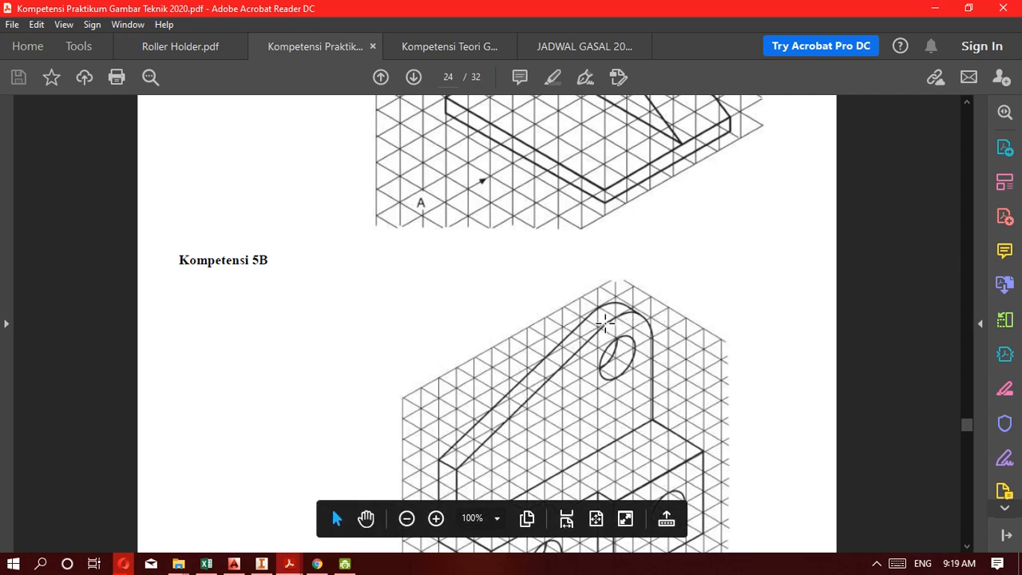
pyautogui.scroll(-3, 593, 371)
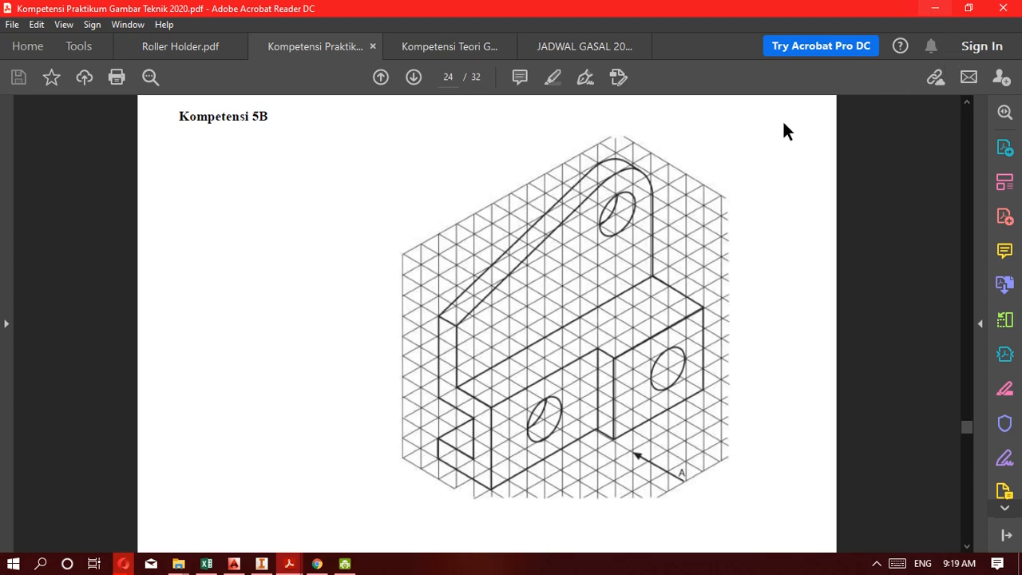
# Switch back to Inventor and review the bracket's three extrusion features by highlighting each one, leaving none selected.
pyautogui.click(261, 564)
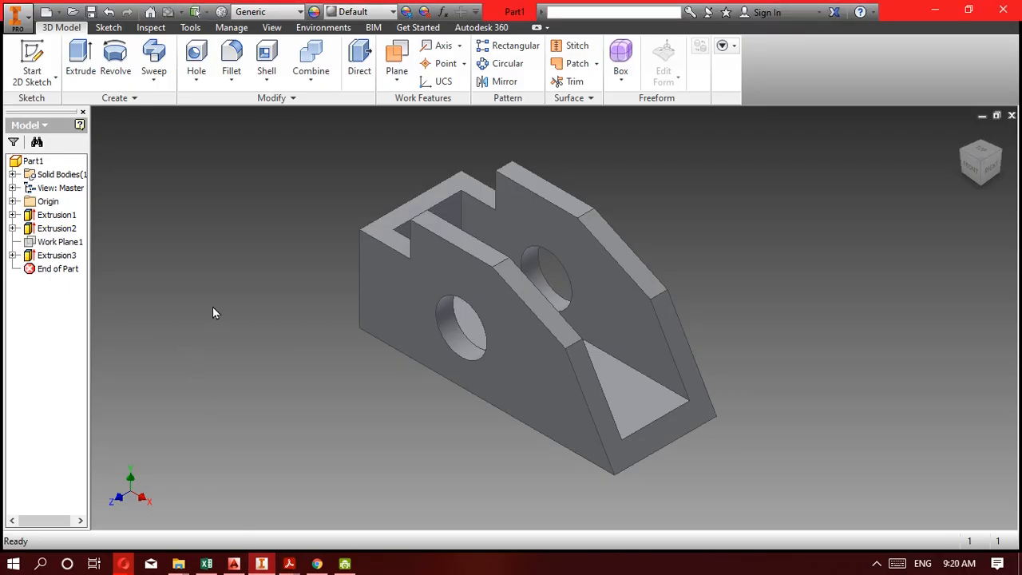
pyautogui.click(50, 217)
pyautogui.click(55, 229)
pyautogui.click(62, 256)
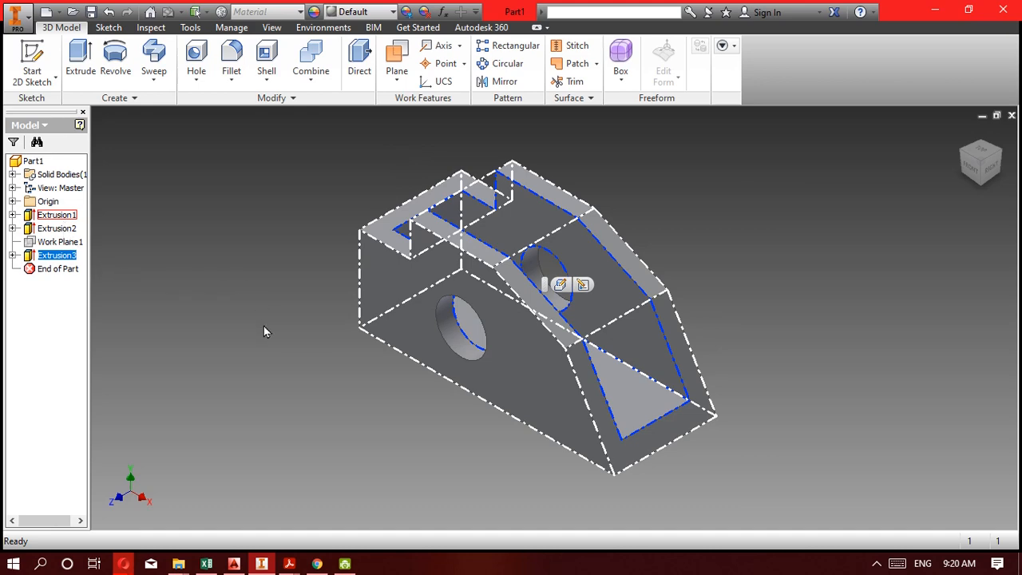
pyautogui.click(762, 303)
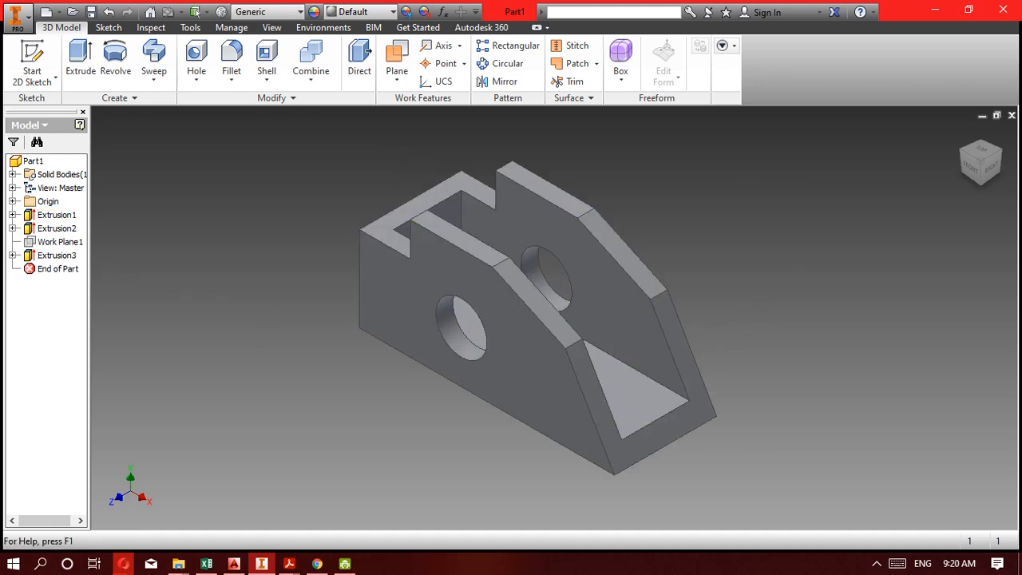
# Switch to the exercise PDF in Acrobat Reader and examine the drawings from Kompetensi 5D to 5G, focusing on the dimensions of 5F.
pyautogui.moveTo(239, 567)
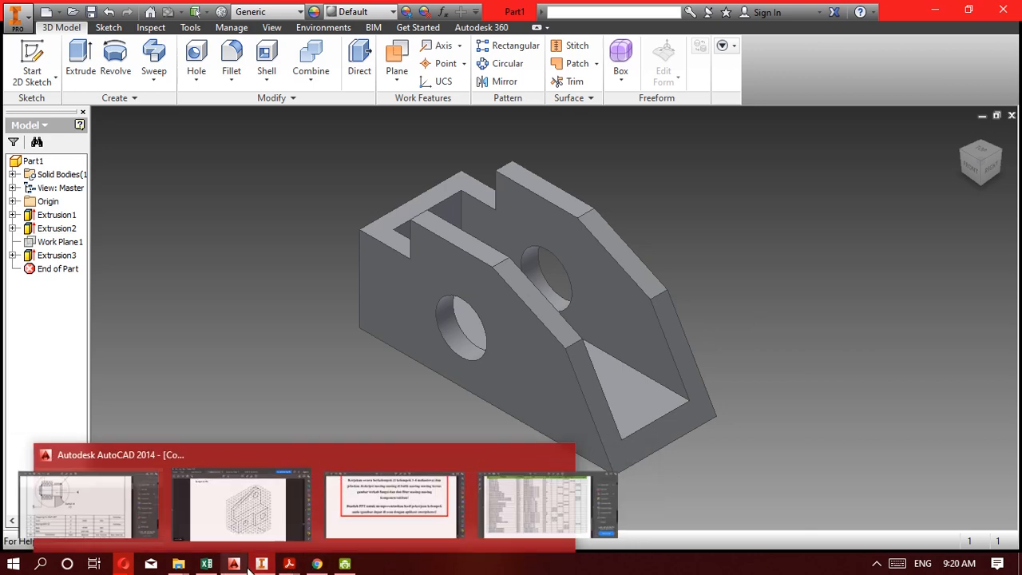
pyautogui.click(292, 564)
pyautogui.click(284, 515)
pyautogui.scroll(-10, 450, 418)
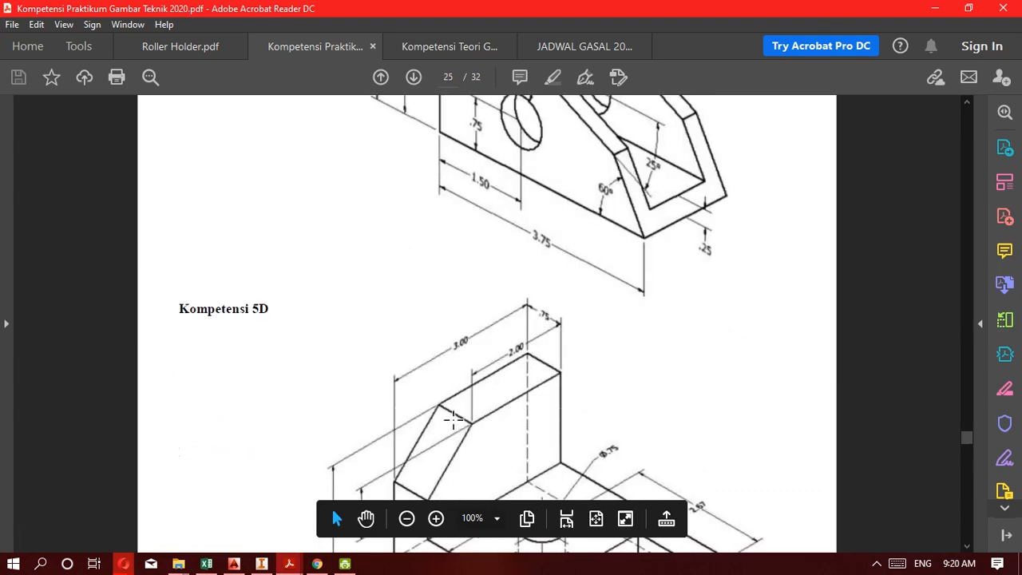
pyautogui.scroll(-15, 453, 420)
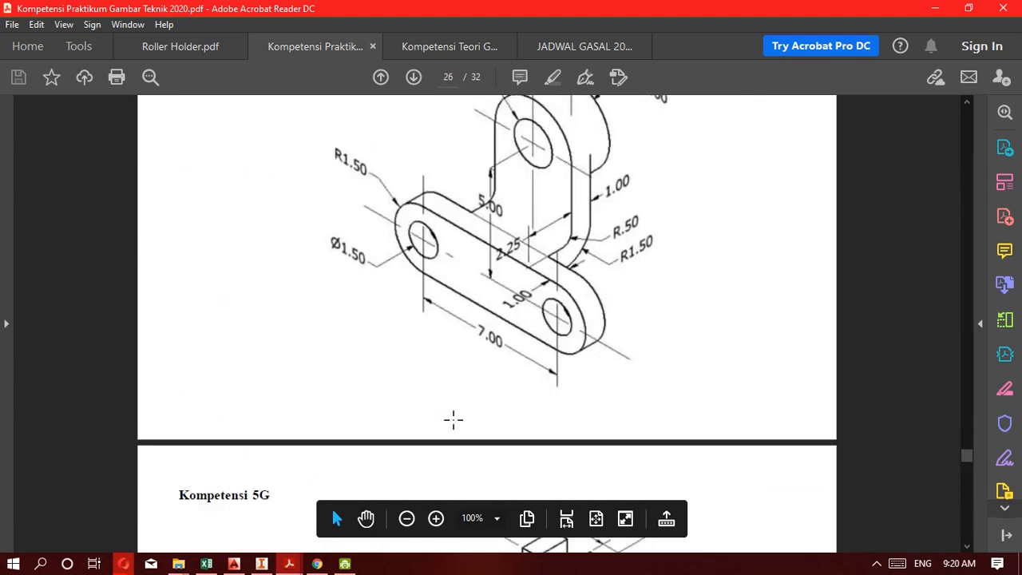
pyautogui.scroll(-3, 453, 420)
pyautogui.scroll(5, 453, 420)
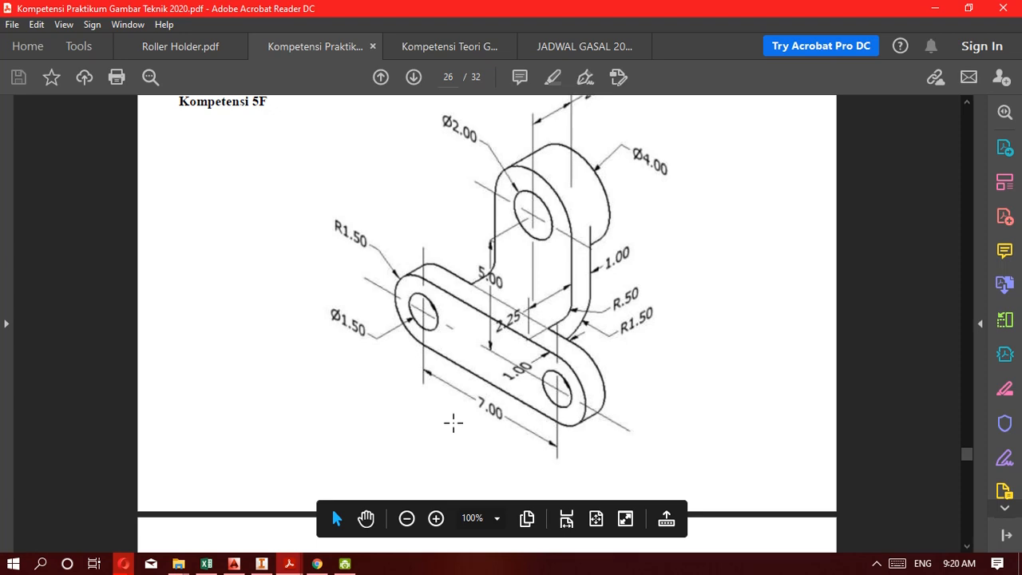
pyautogui.scroll(2, 425, 349)
pyautogui.scroll(-6, 425, 349)
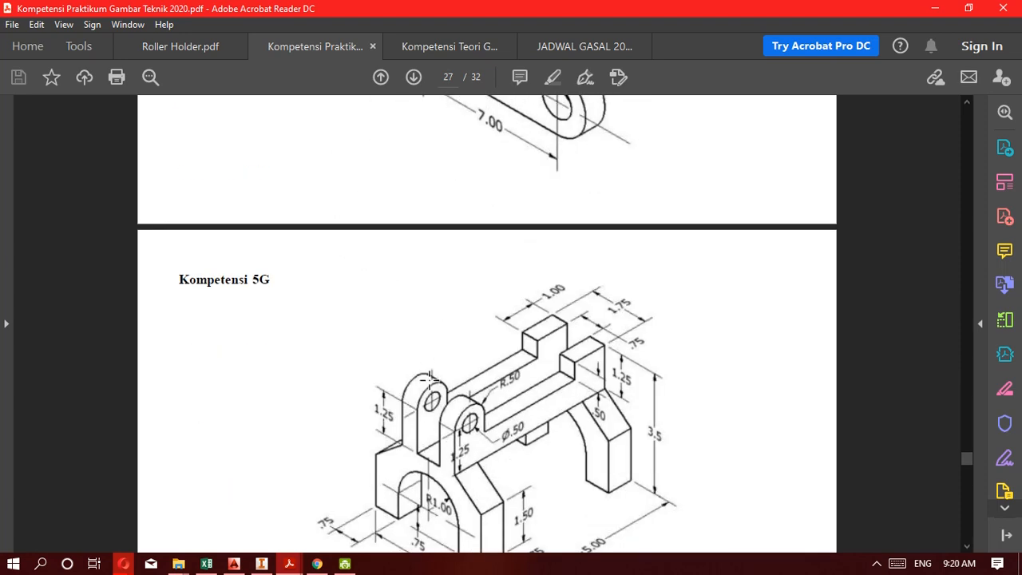
pyautogui.scroll(-6, 431, 407)
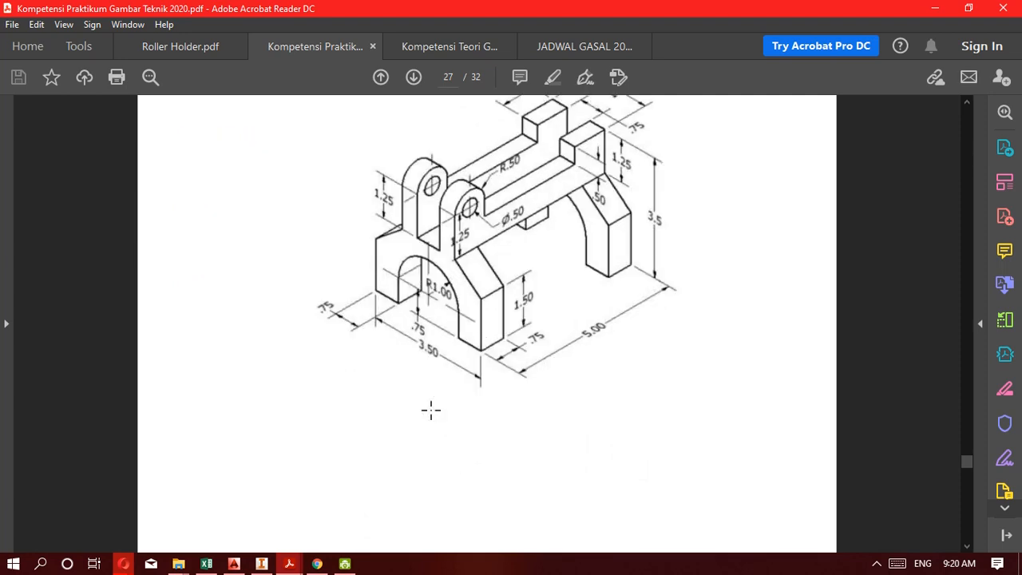
pyautogui.scroll(10, 431, 414)
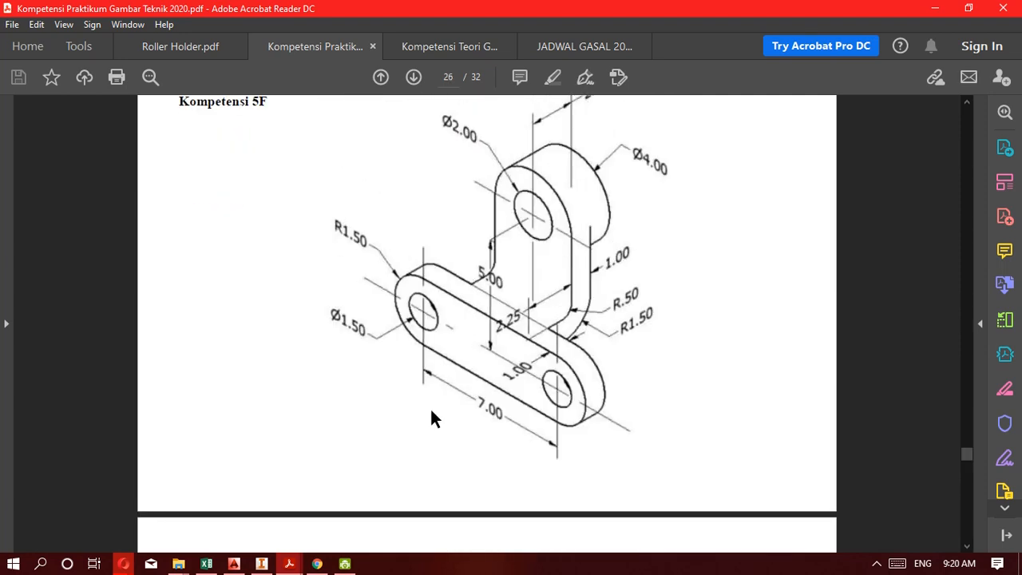
pyautogui.scroll(1, 430, 414)
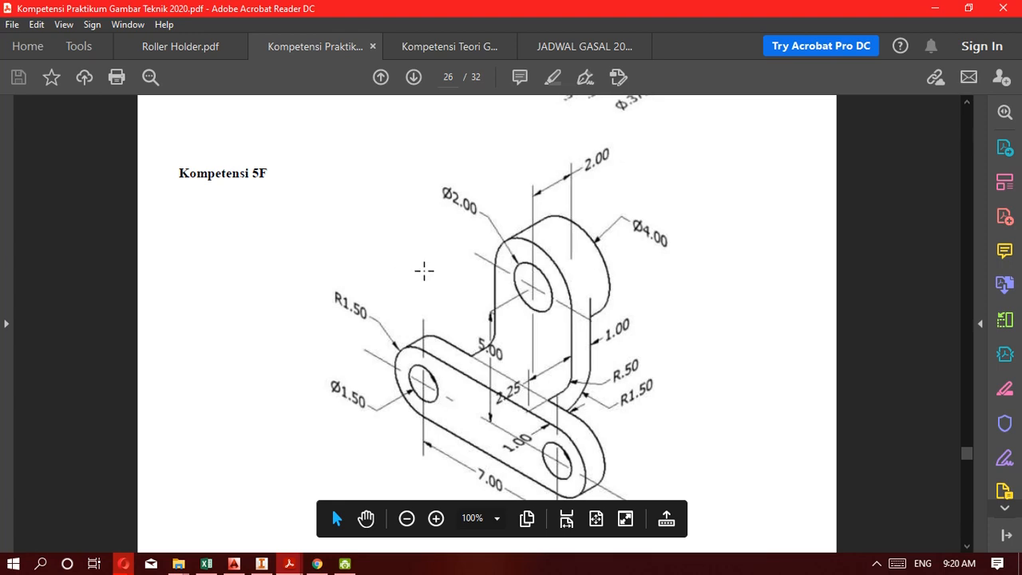
pyautogui.scroll(-1, 648, 330)
pyautogui.scroll(1, 600, 355)
pyautogui.scroll(-1, 600, 354)
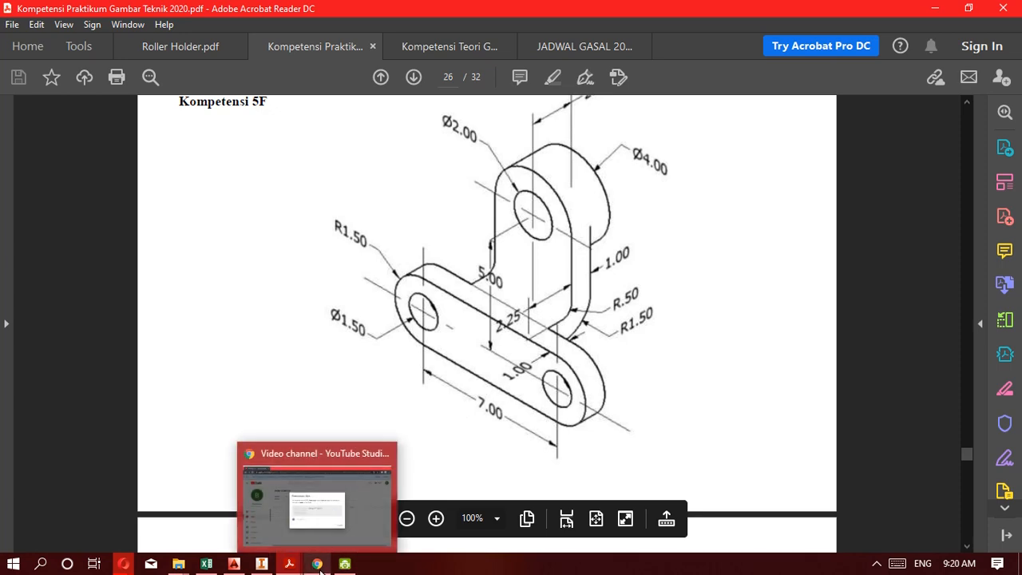
# Switch back to Inventor, create a new part and start a 2D sketch on its XY plane.
pyautogui.click(260, 564)
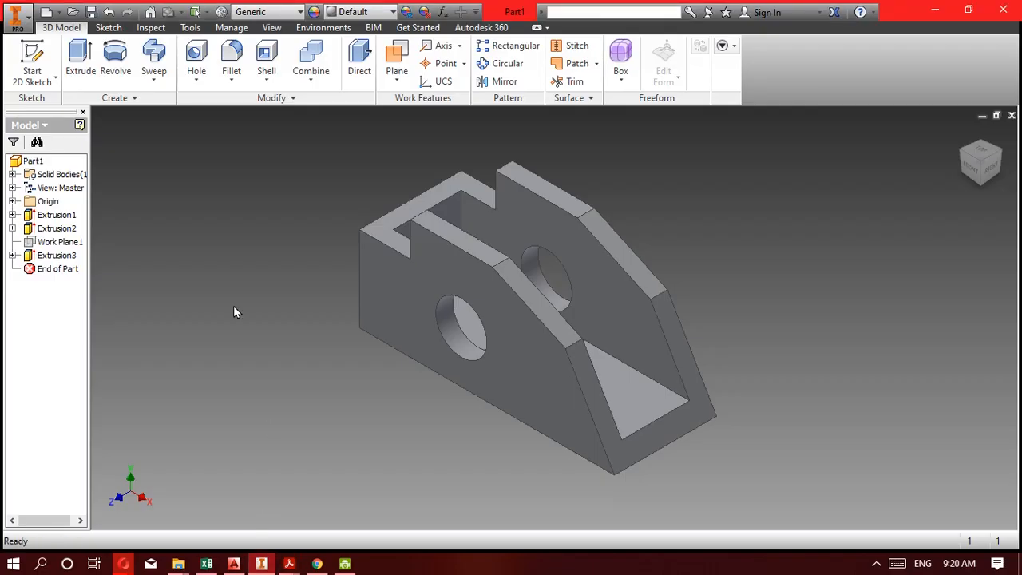
pyautogui.click(60, 241)
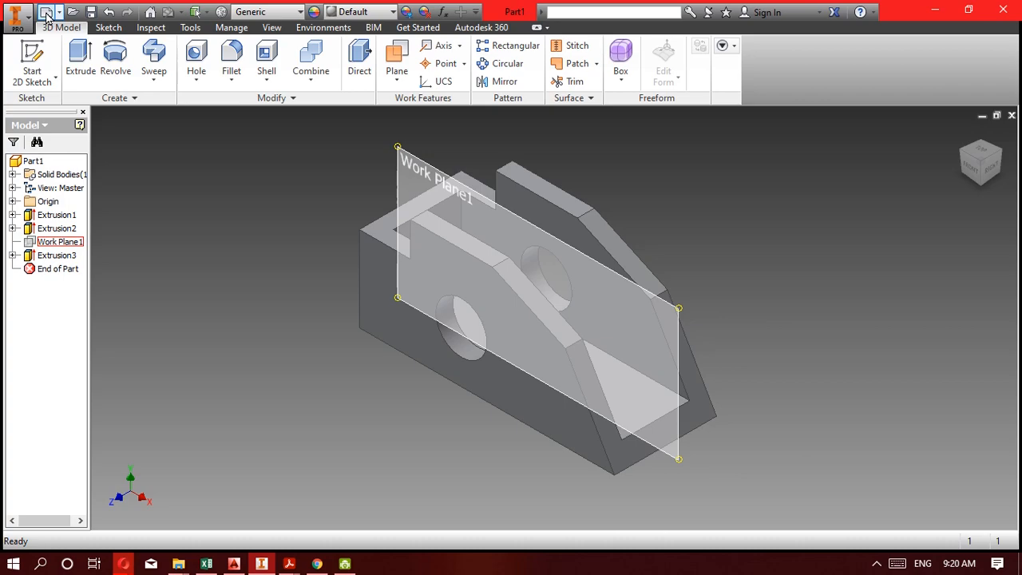
pyautogui.click(46, 12)
pyautogui.doubleClick(595, 170)
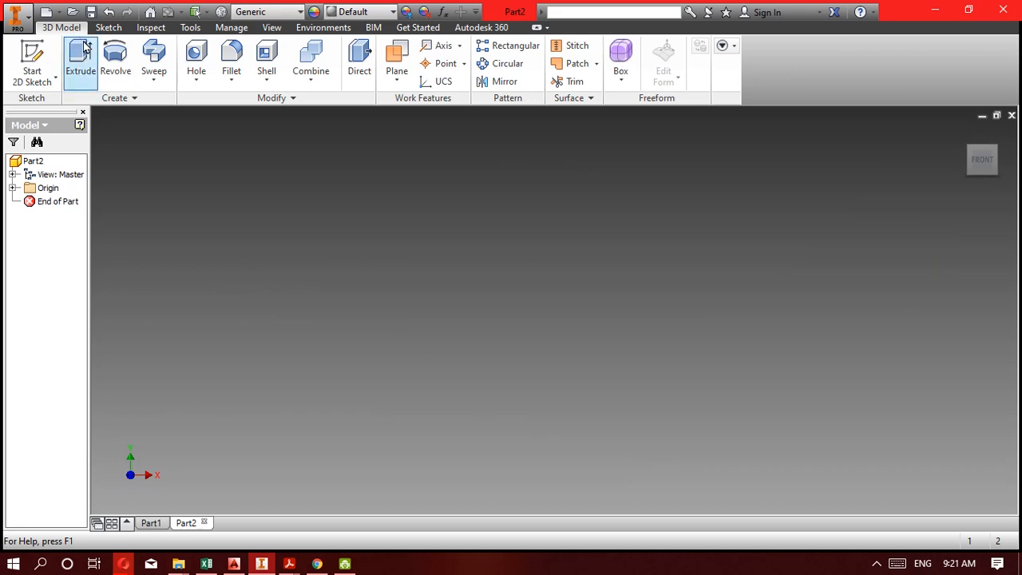
pyautogui.click(32, 60)
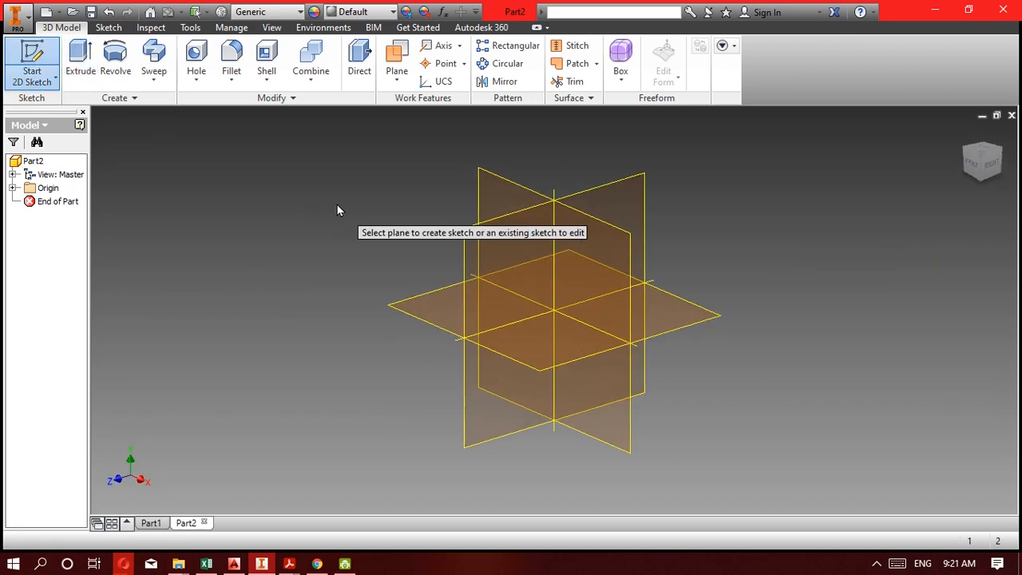
pyautogui.click(481, 195)
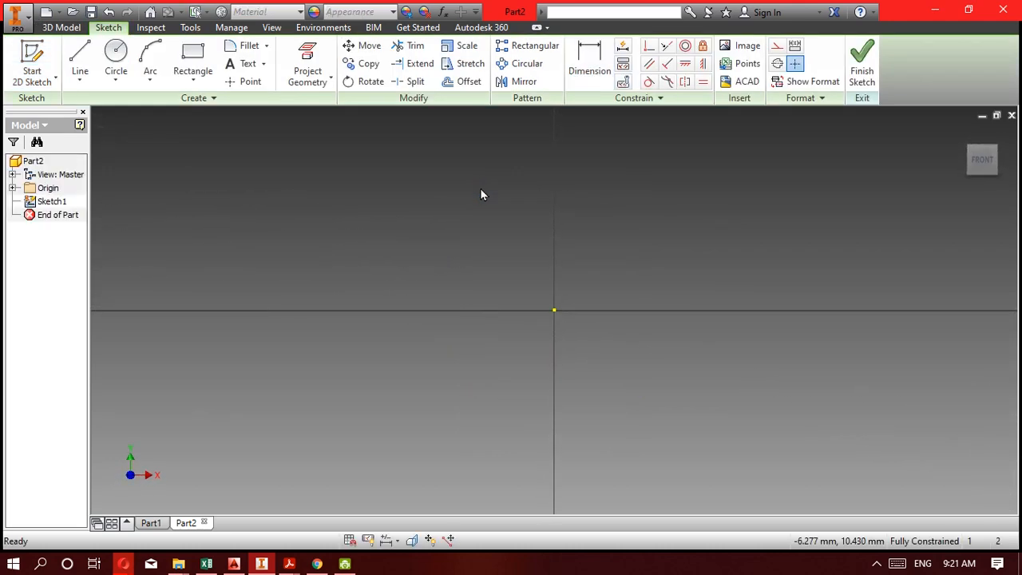
# Check the Kompetensi 5F drawing in Acrobat Reader and return to the new part's sketch in Inventor.
pyautogui.click(264, 566)
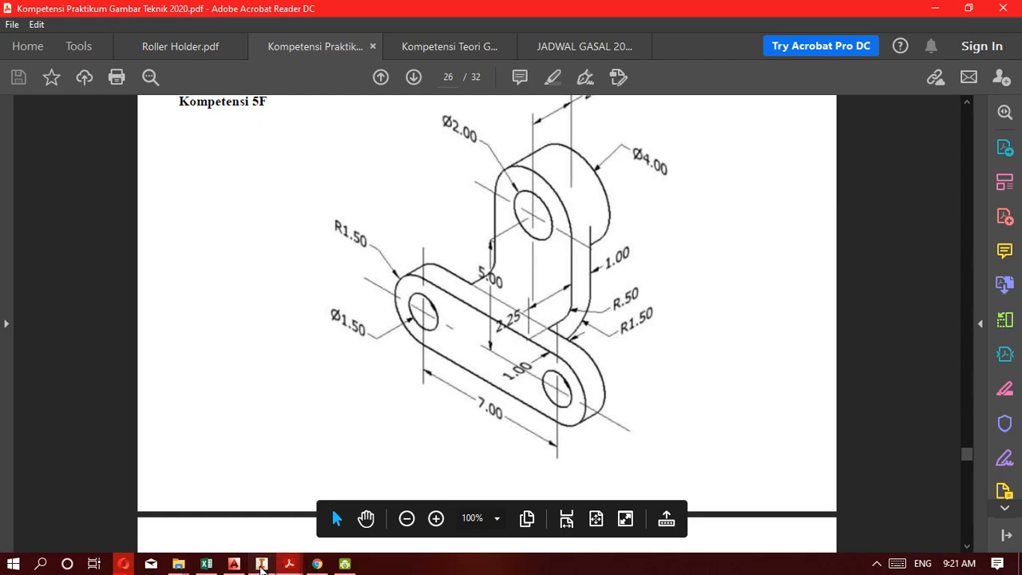
pyautogui.click(261, 564)
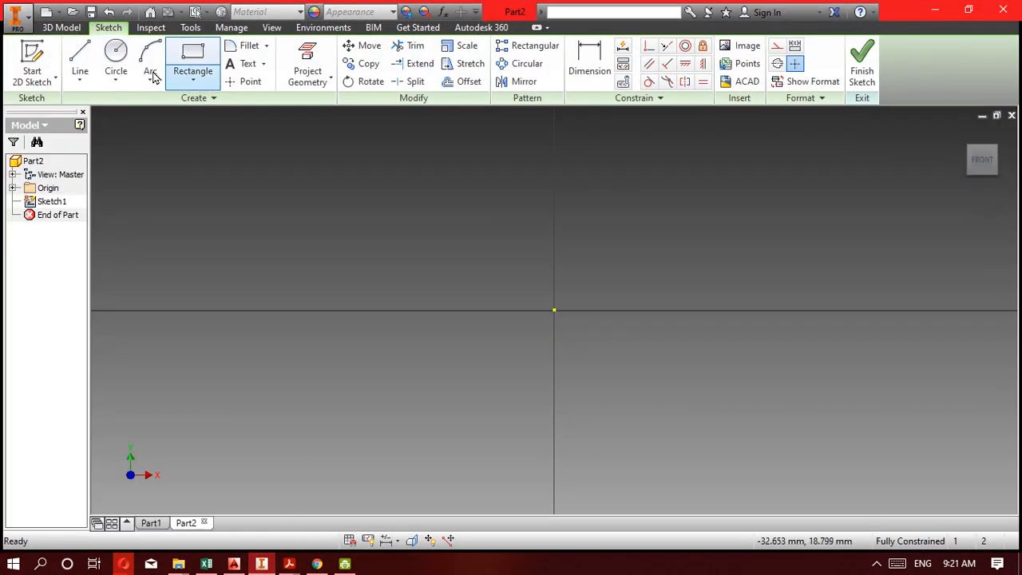
pyautogui.click(212, 81)
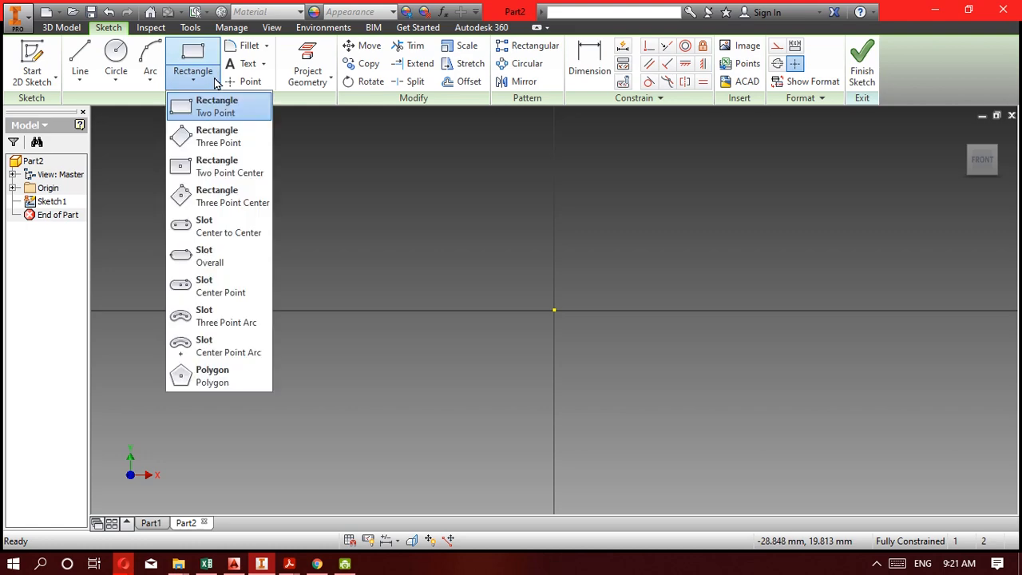
pyautogui.click(223, 231)
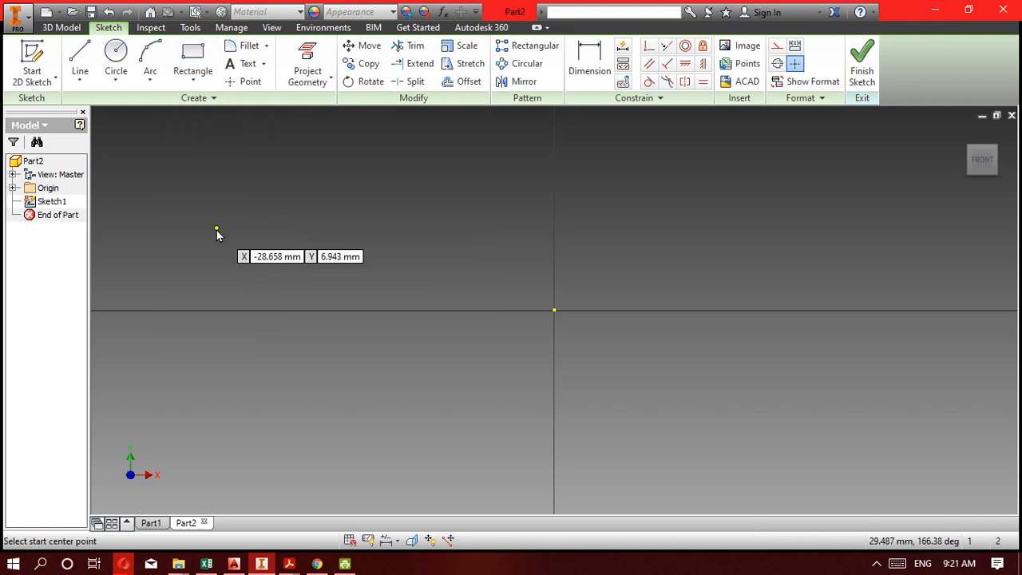
pyautogui.click(557, 313)
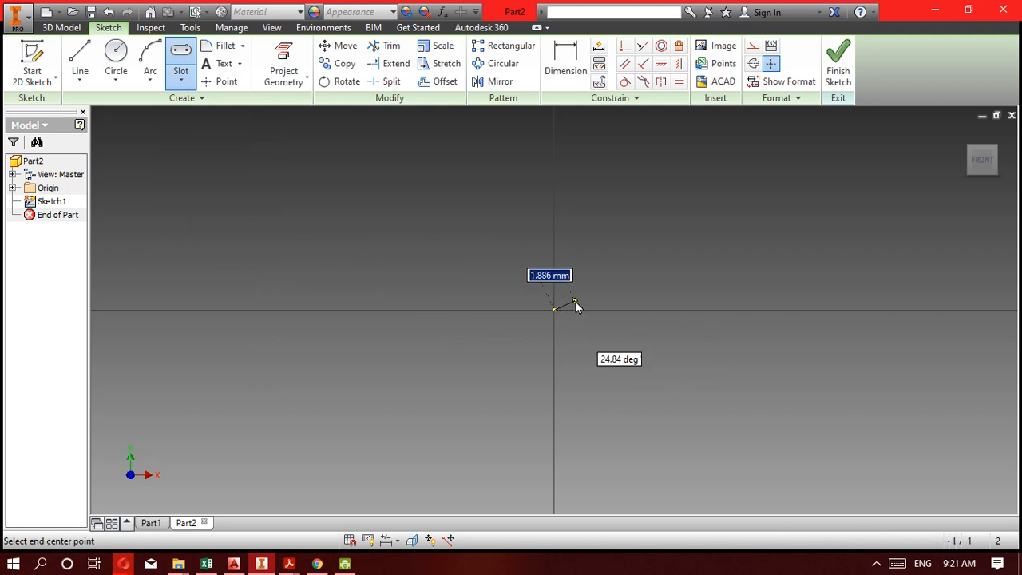
pyautogui.click(555, 222)
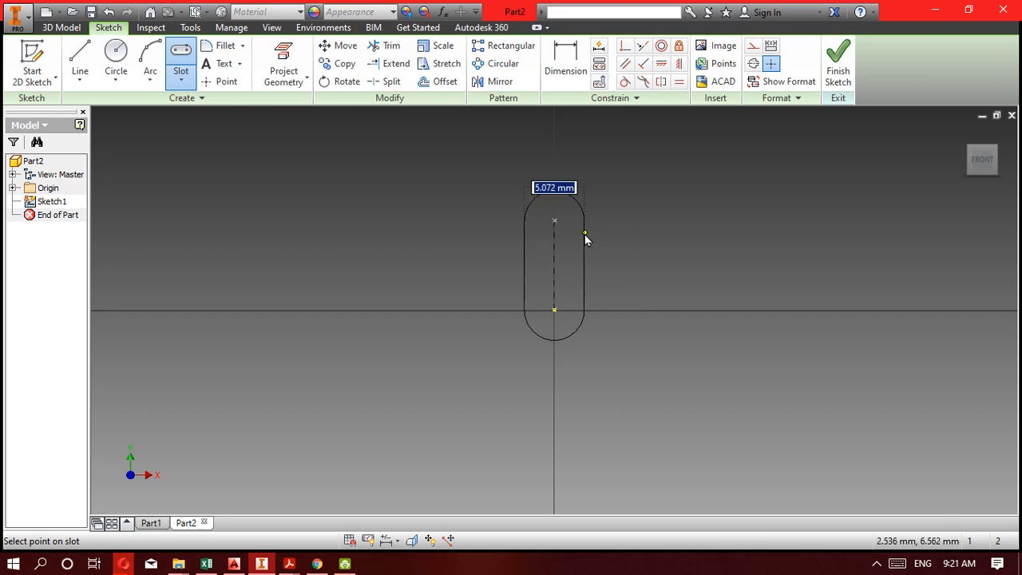
pyautogui.press('Escape')
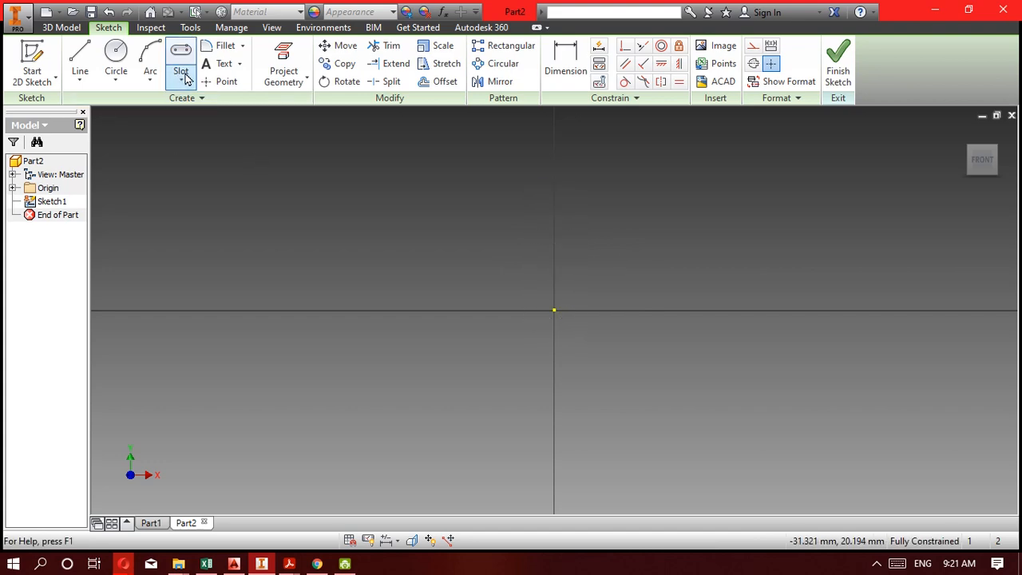
# Sketch a horizontal center-to-center slot from the origin, about 14.3 mm between centers and about 8.9 mm wide.
pyautogui.click(184, 76)
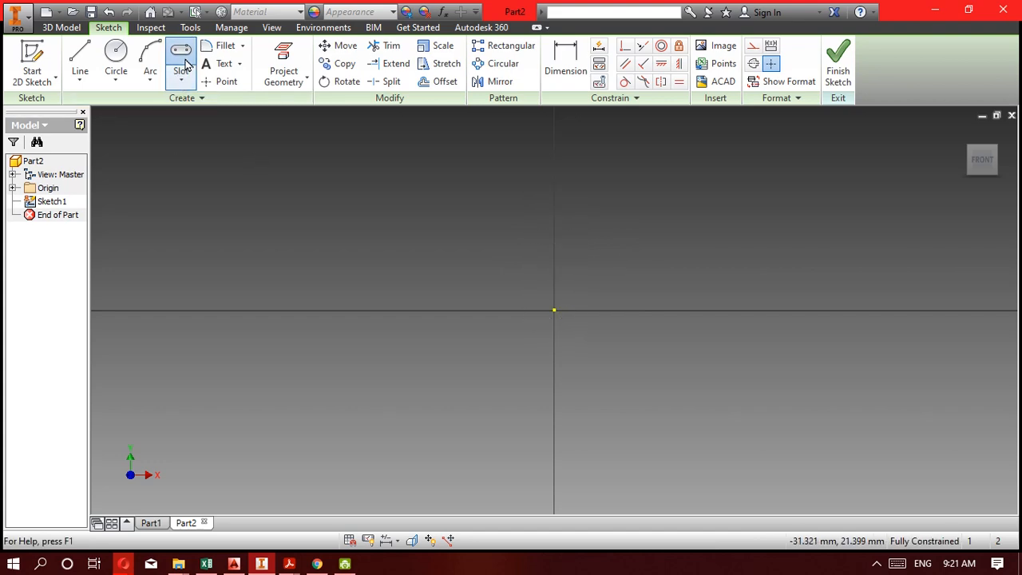
pyautogui.click(556, 309)
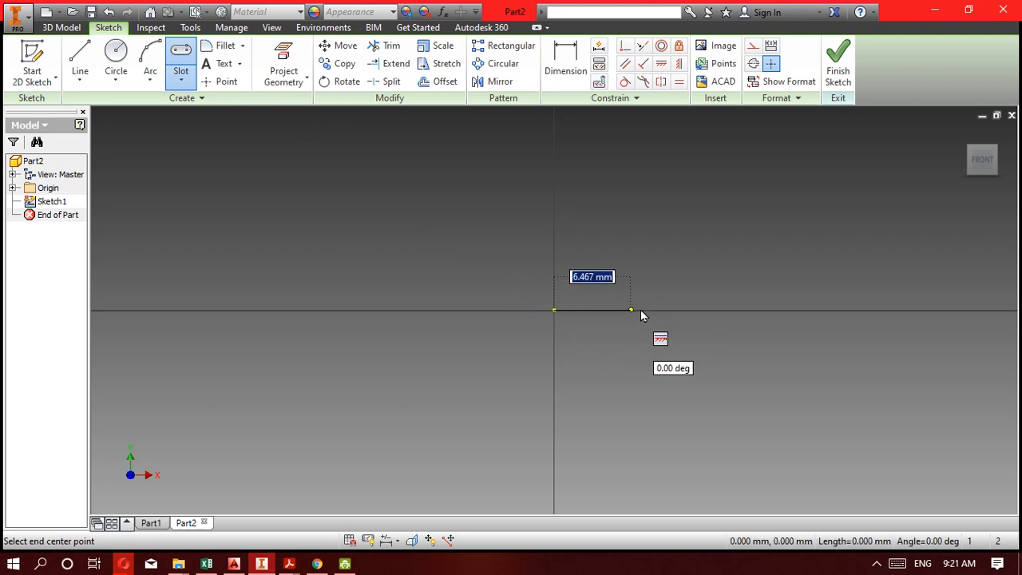
pyautogui.click(724, 311)
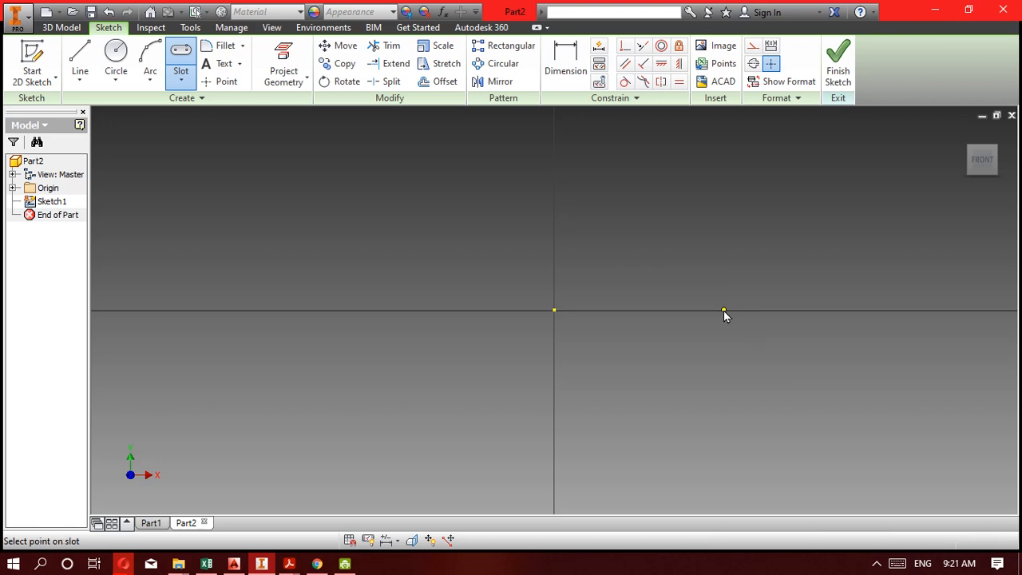
pyautogui.click(723, 364)
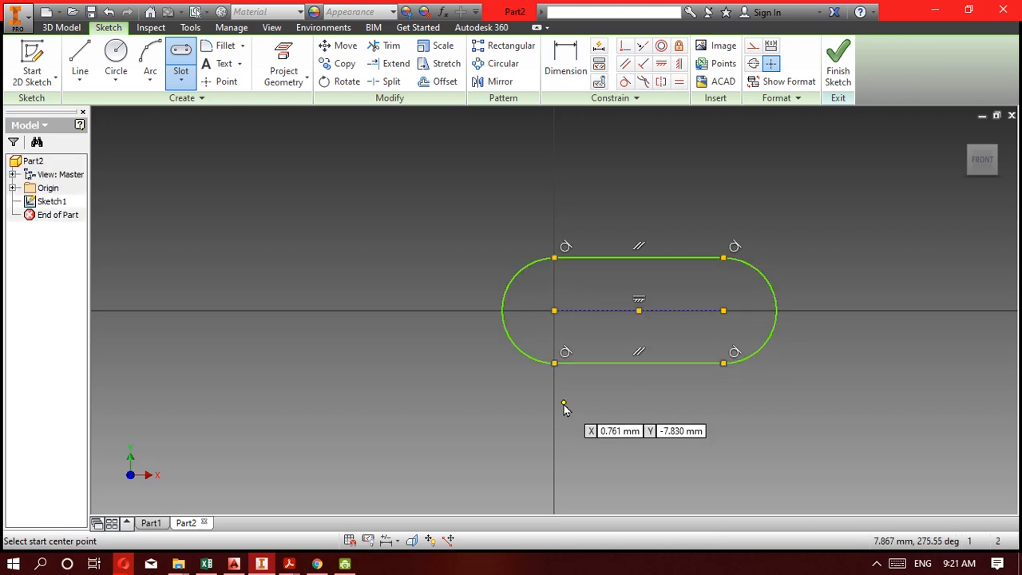
pyautogui.press('Escape')
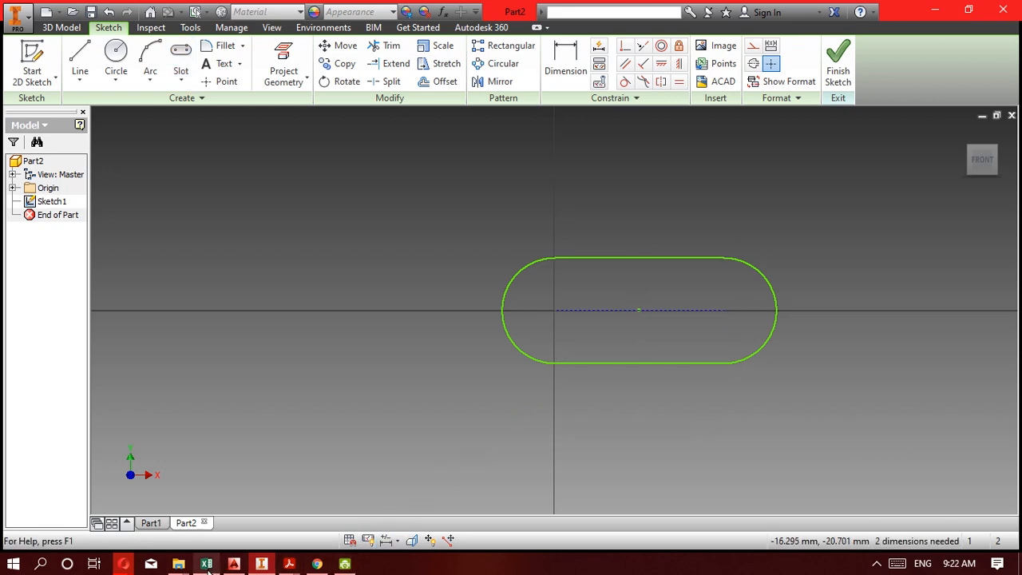
# Check the Kompetensi 5F drawing in Acrobat Reader, and back in Inventor sketch a vertical line about 13.6 mm long up from the slot's midpoint.
pyautogui.click(268, 566)
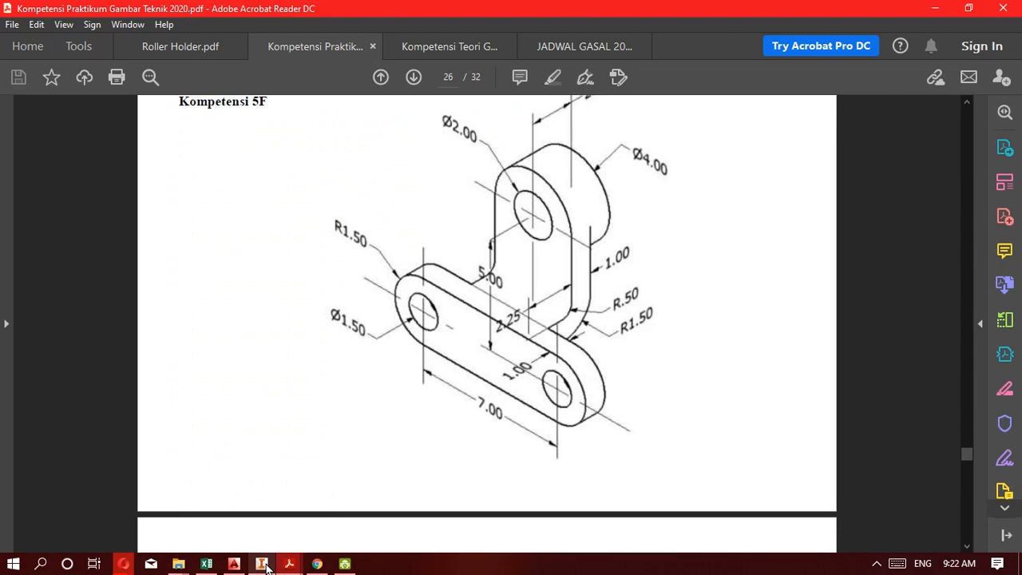
pyautogui.click(267, 566)
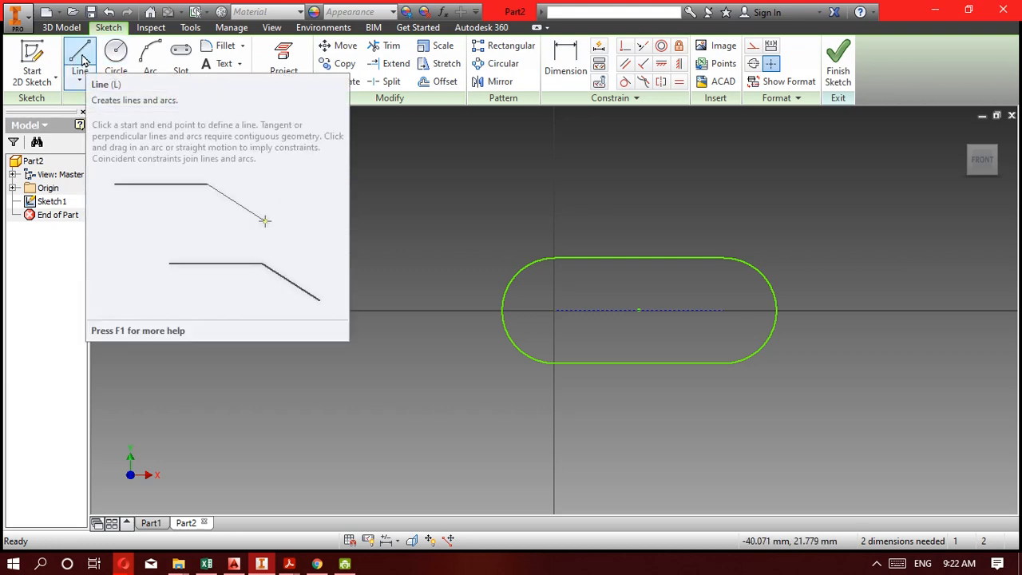
pyautogui.click(80, 60)
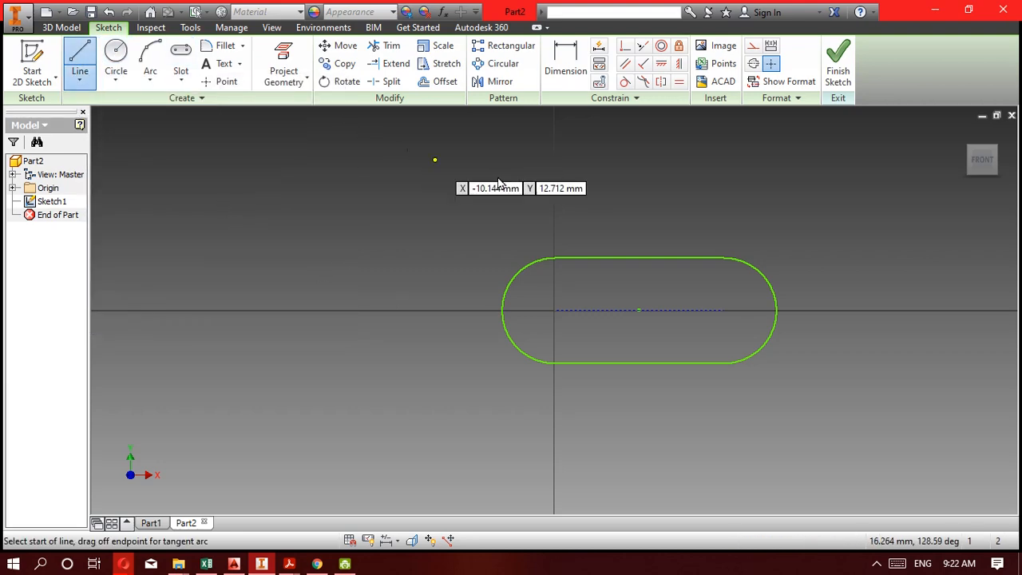
pyautogui.click(638, 310)
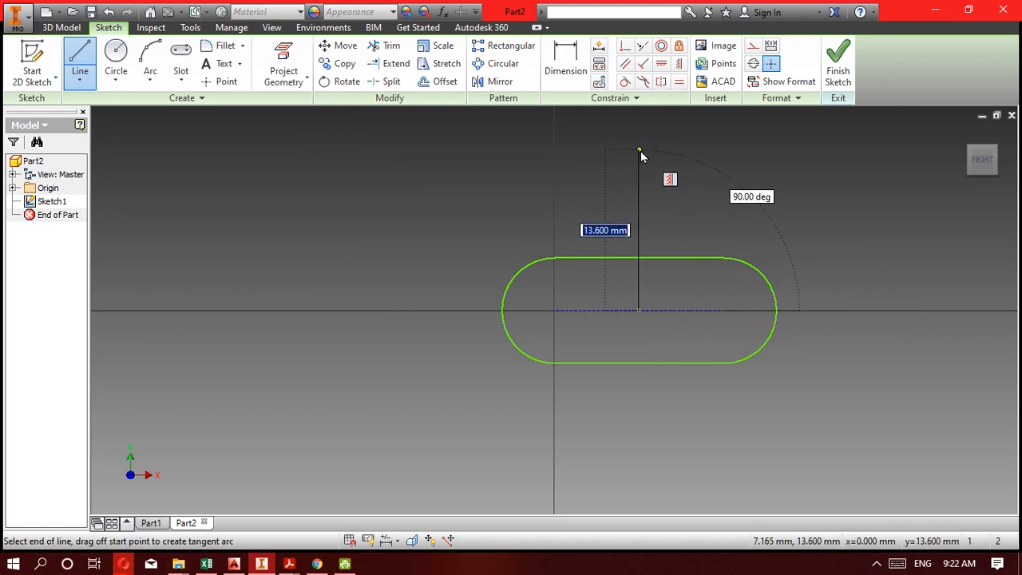
pyautogui.click(640, 151)
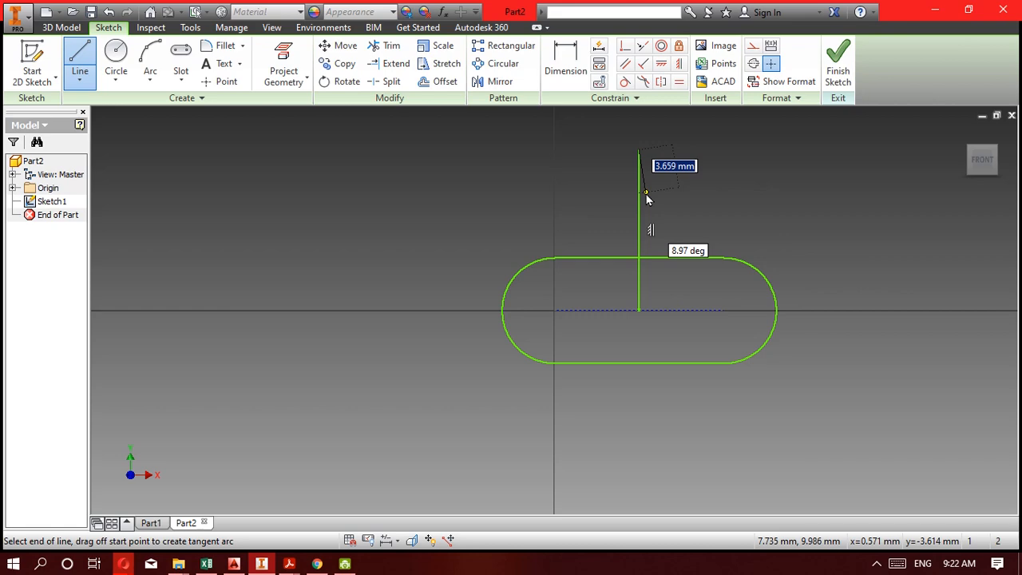
pyautogui.press('Escape')
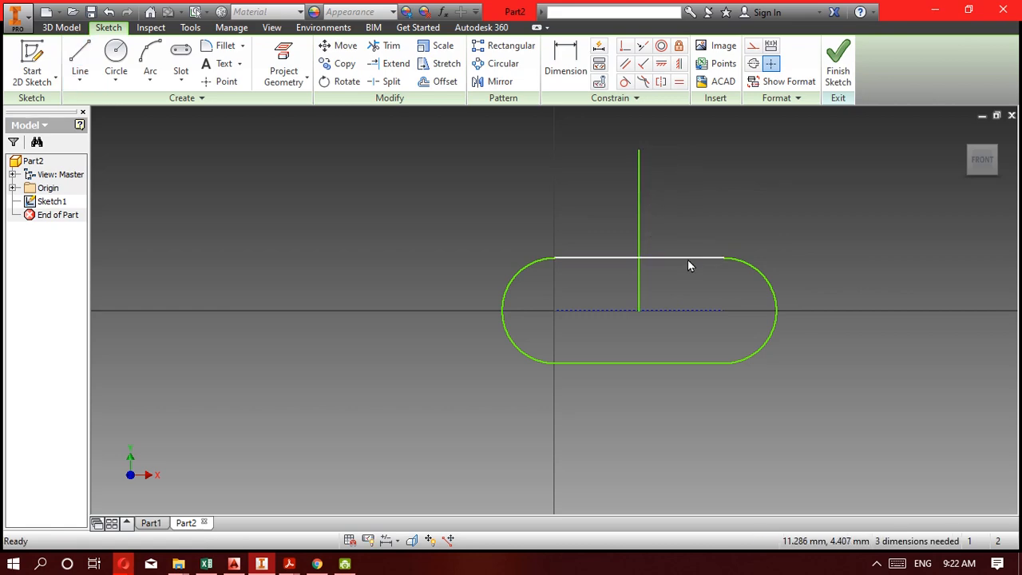
# Sketch a vertical center-to-center slot about 7.5 mm wide, rising from the horizontal slot's midpoint along the vertical line.
pyautogui.click(182, 79)
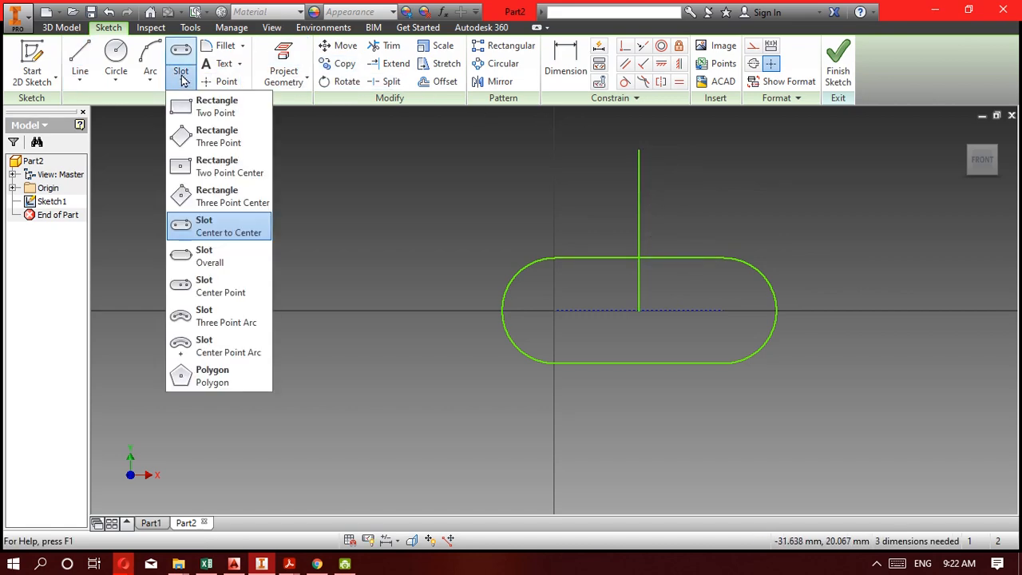
pyautogui.click(234, 223)
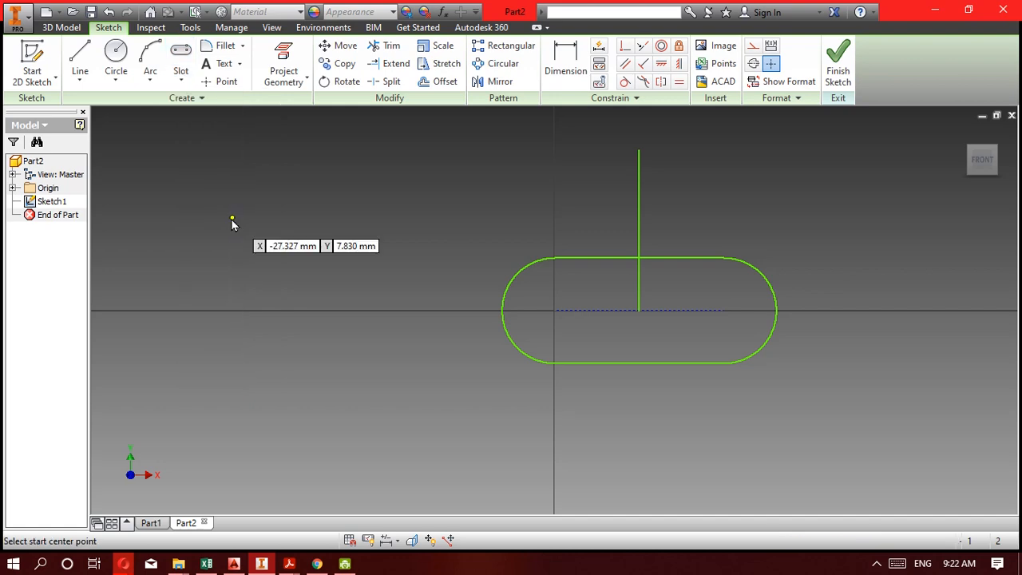
pyautogui.click(639, 312)
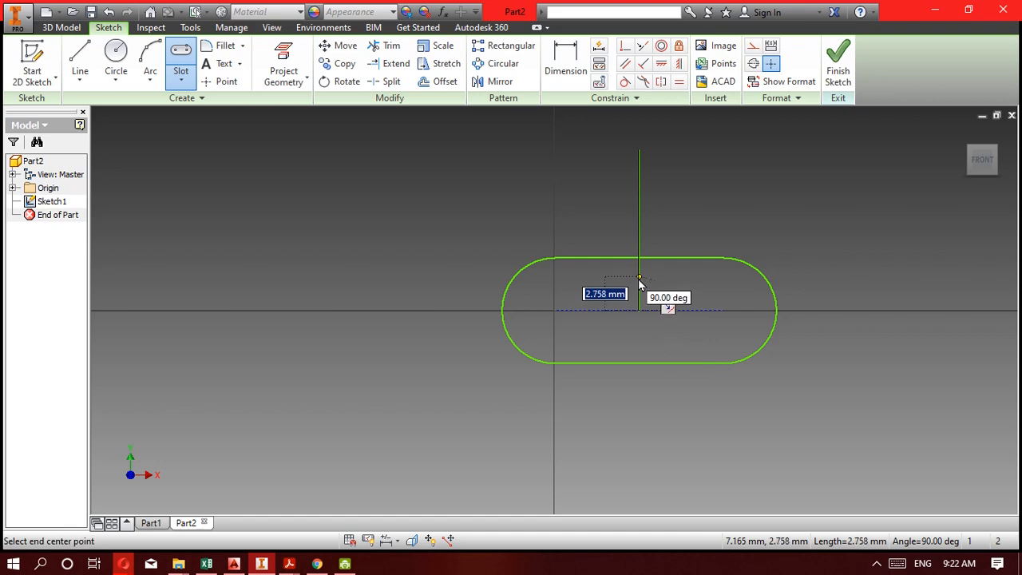
pyautogui.click(641, 230)
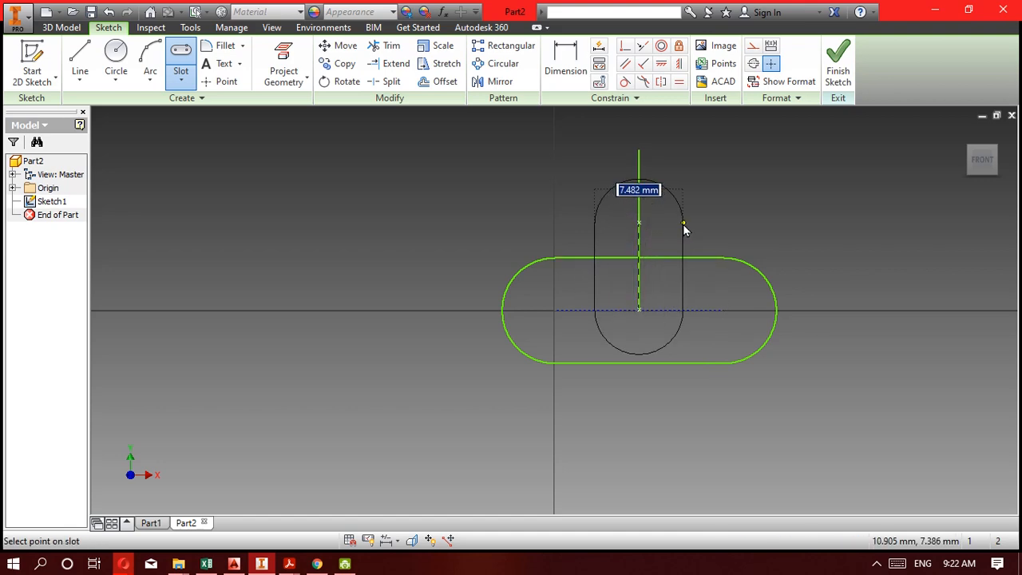
pyautogui.click(683, 223)
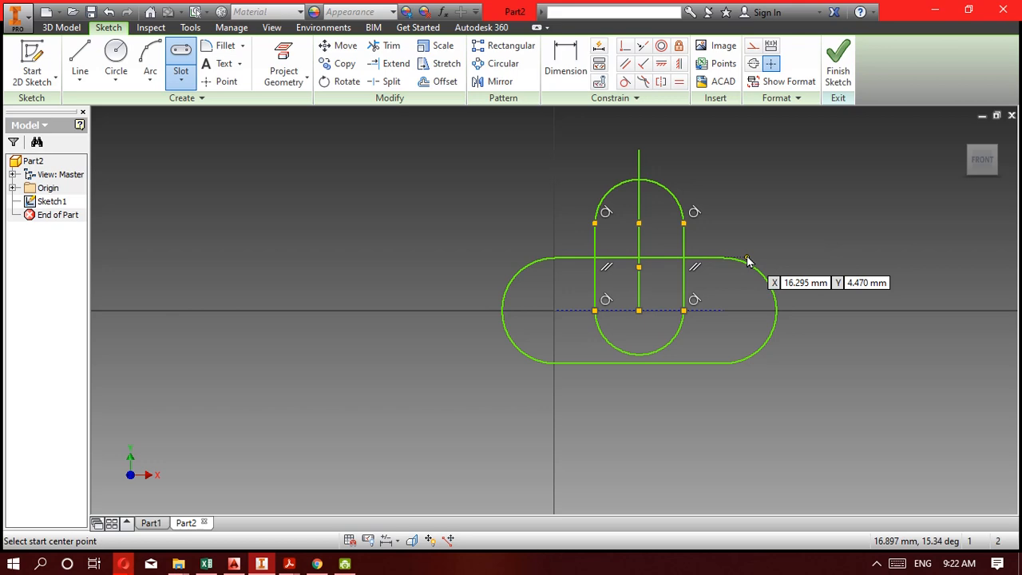
pyautogui.press('Escape')
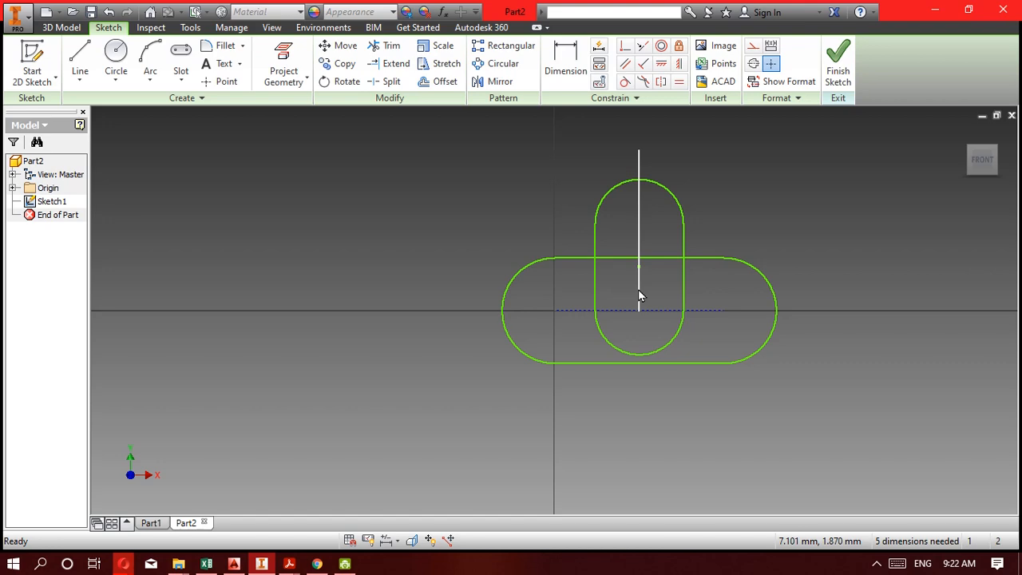
# Delete the vertical guide line and trim the overlapping slot segments so both slots form one continuous outline.
pyautogui.click(638, 164)
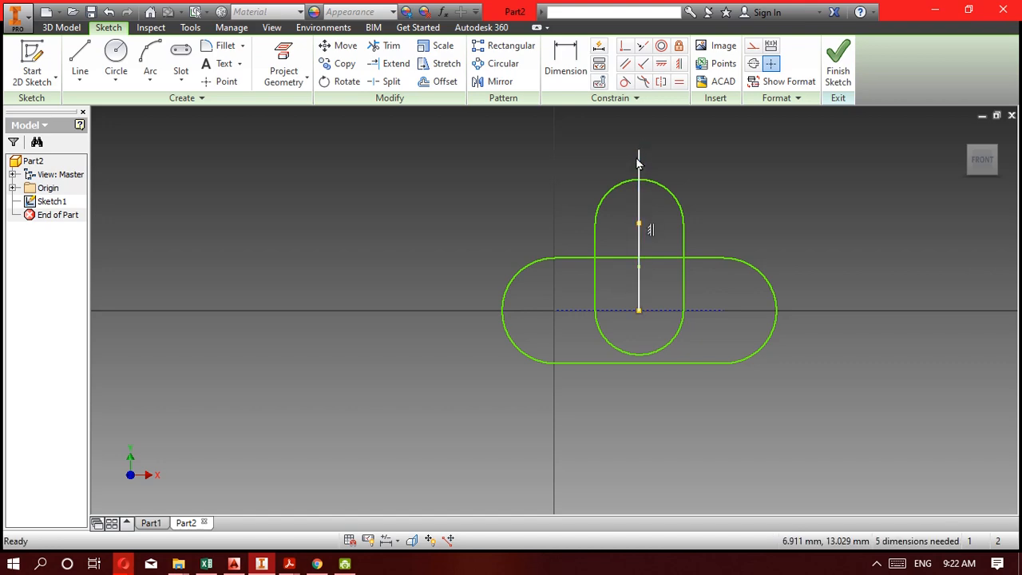
pyautogui.press('Delete')
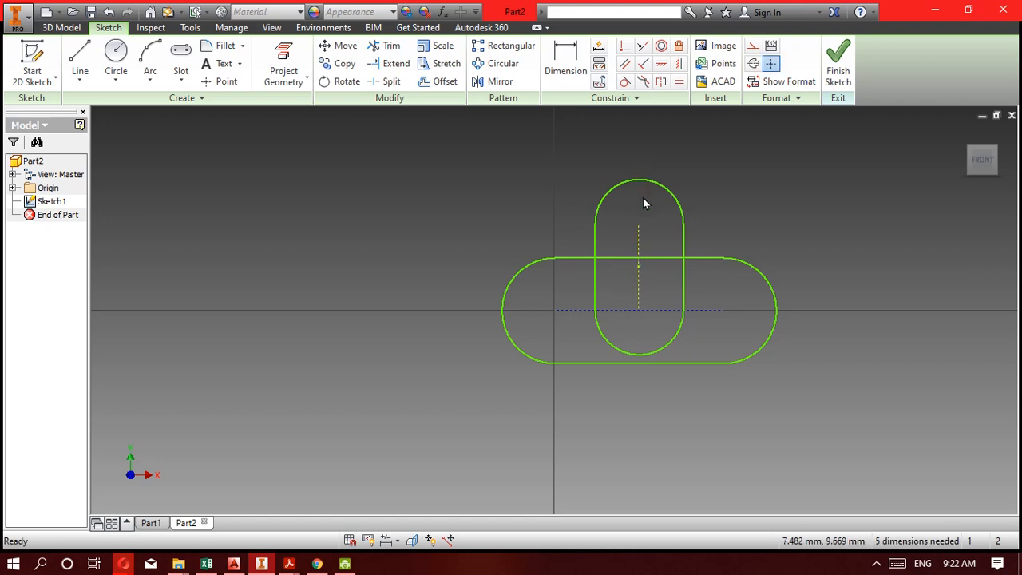
pyautogui.click(391, 48)
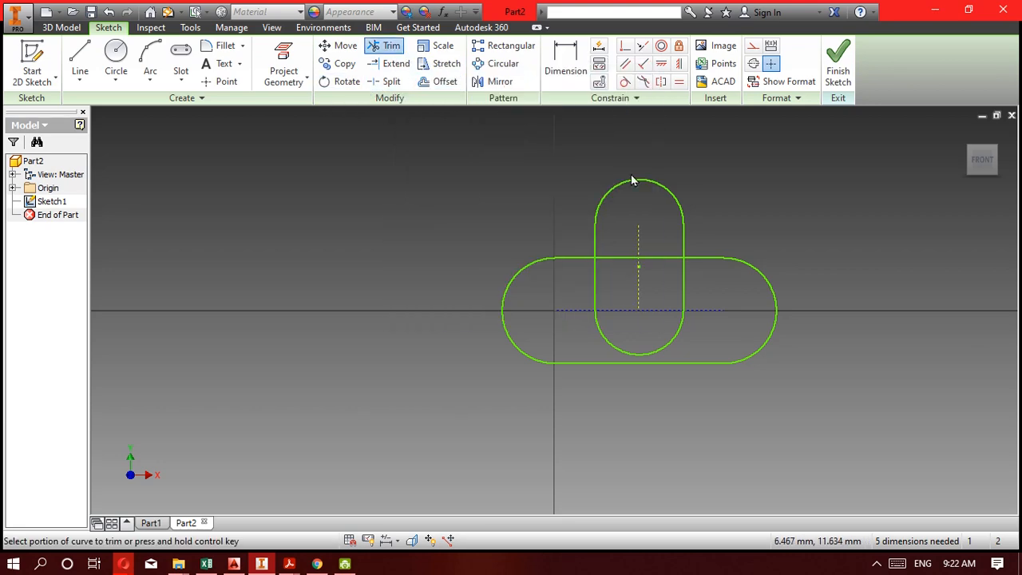
pyautogui.click(682, 284)
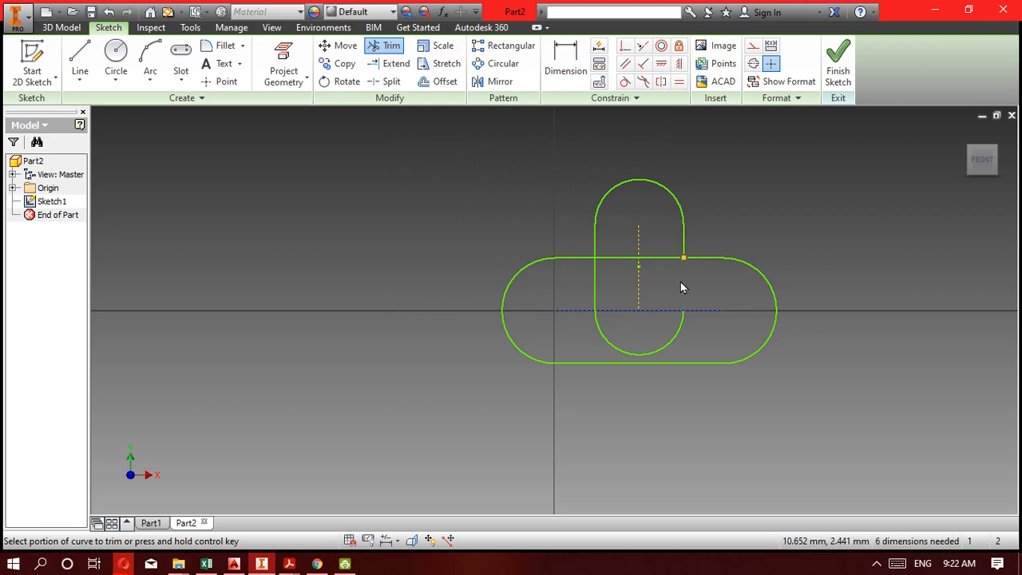
pyautogui.click(676, 337)
pyautogui.click(679, 331)
pyautogui.click(608, 340)
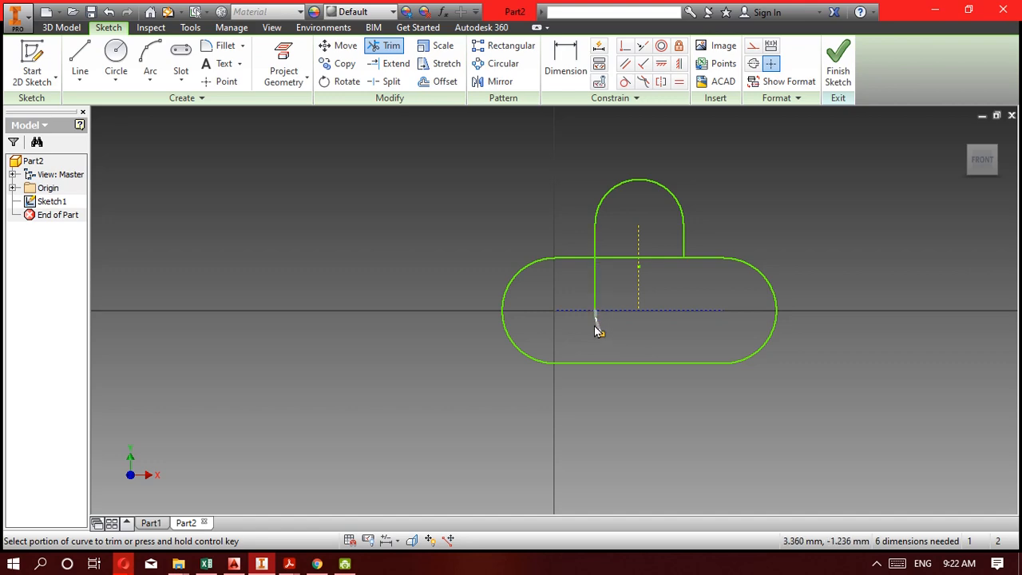
pyautogui.click(609, 258)
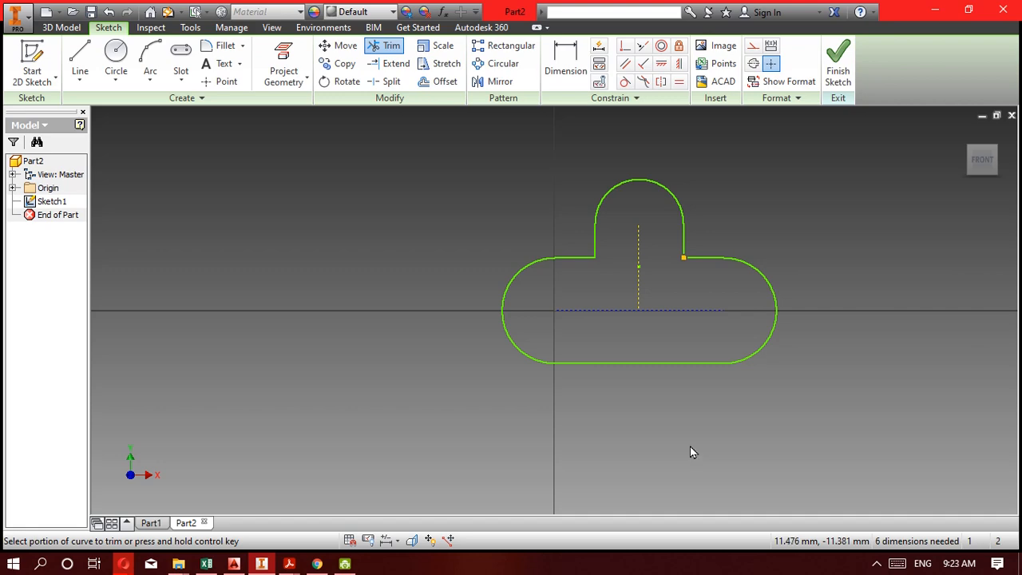
pyautogui.press('Escape')
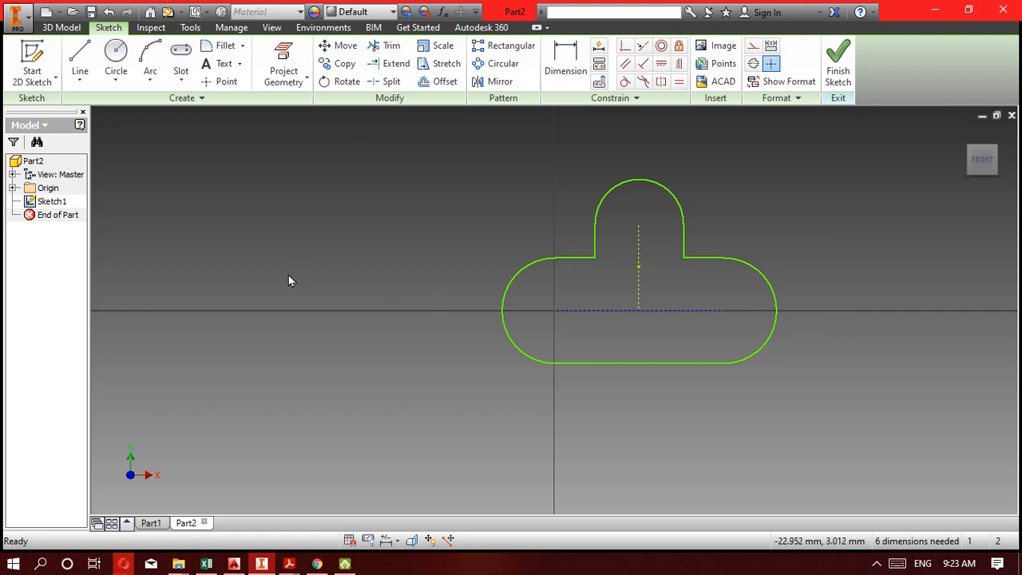
# Check the Kompetensi 5F drawing in Acrobat Reader, and back in Inventor dimension the horizontal slot's height between its straight edges as 150 mm.
pyautogui.click(261, 564)
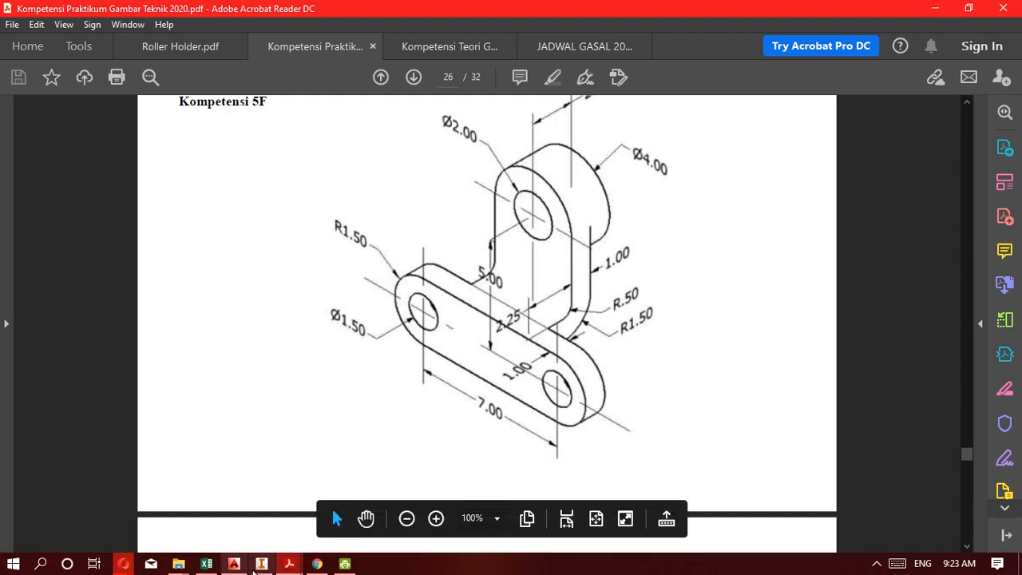
pyautogui.click(254, 565)
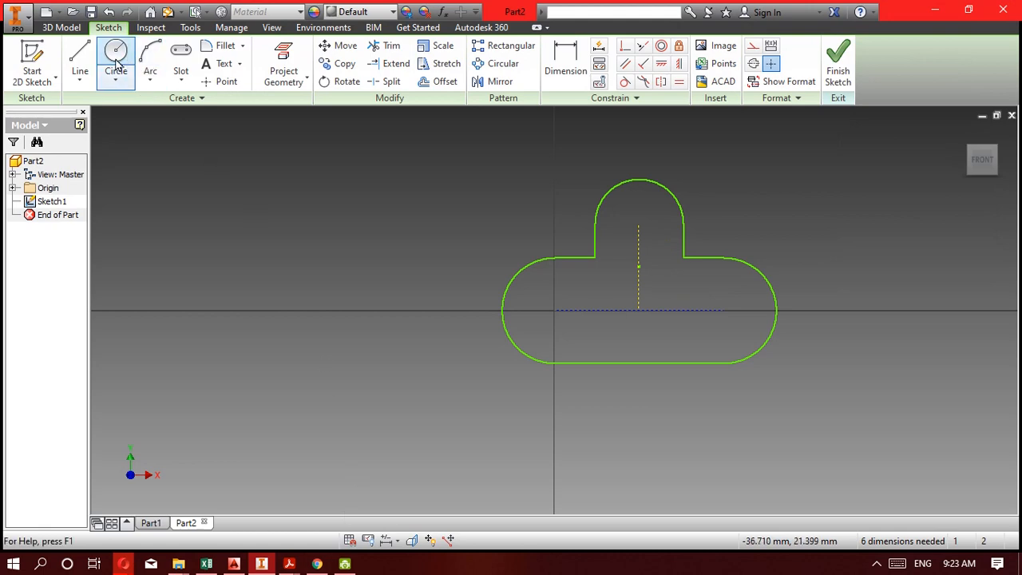
pyautogui.click(565, 64)
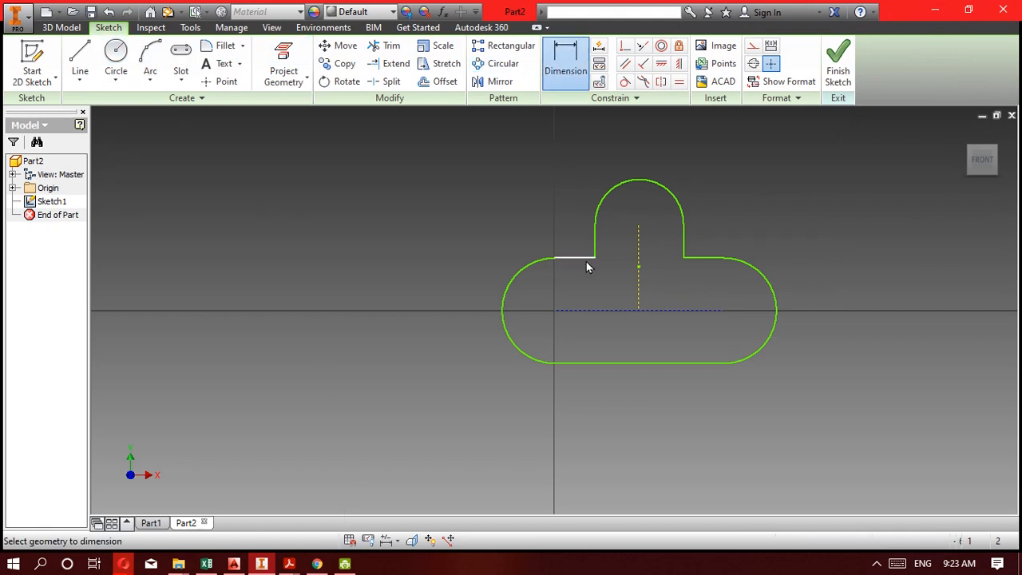
pyautogui.click(587, 266)
pyautogui.click(579, 364)
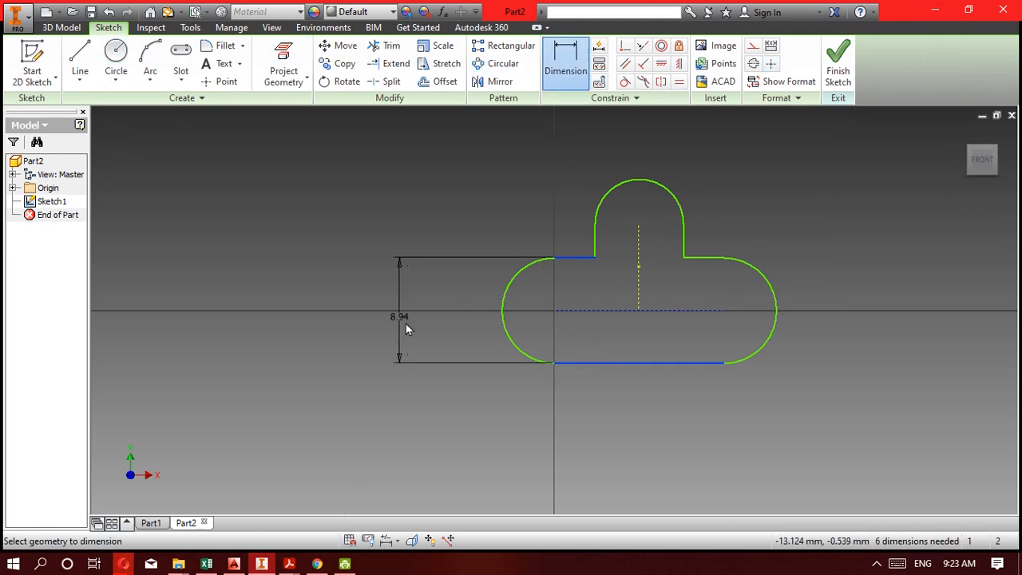
pyautogui.click(250, 279)
pyautogui.write('150')
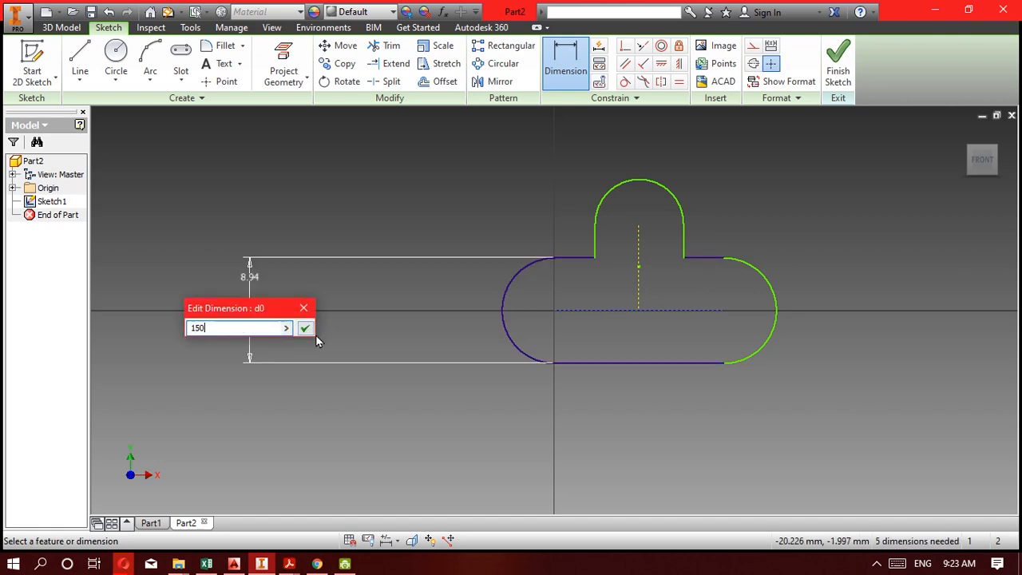
pyautogui.press('Return')
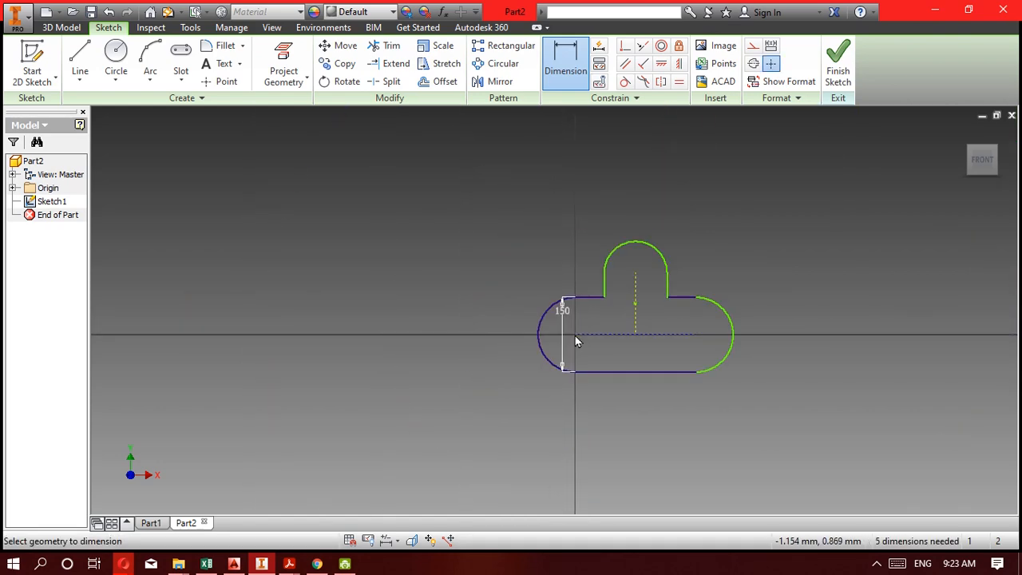
pyautogui.scroll(-3, 701, 320)
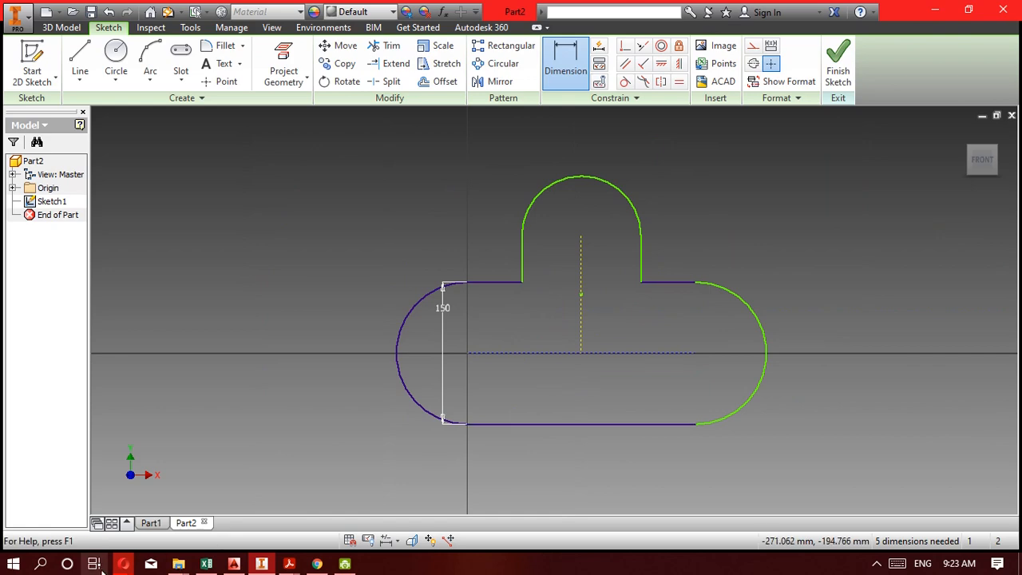
# Switch to the exercise PDF in Acrobat Reader and examine the dimensions of the Kompetensi 5F drawing.
pyautogui.click(261, 566)
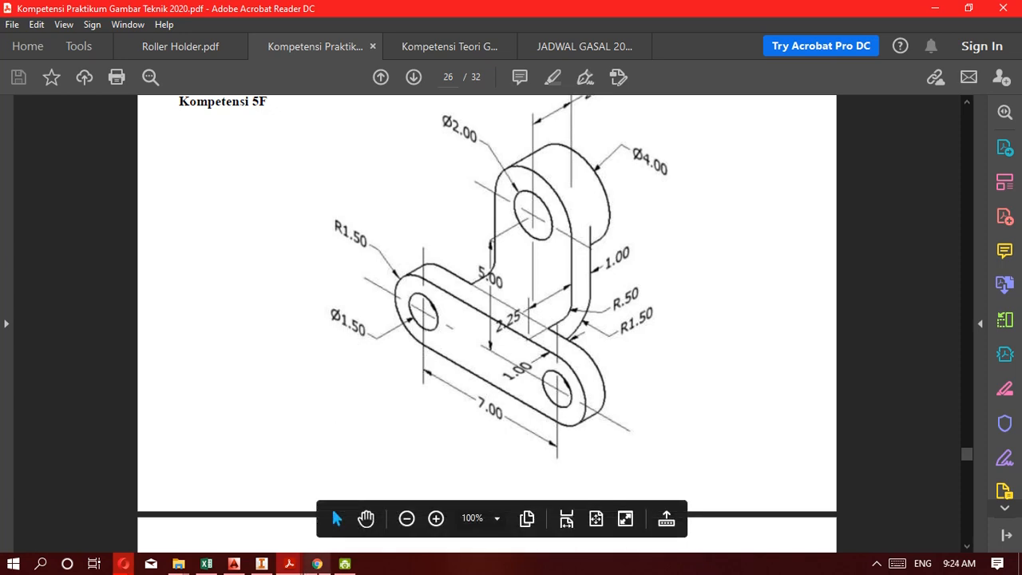
pyautogui.moveTo(319, 566)
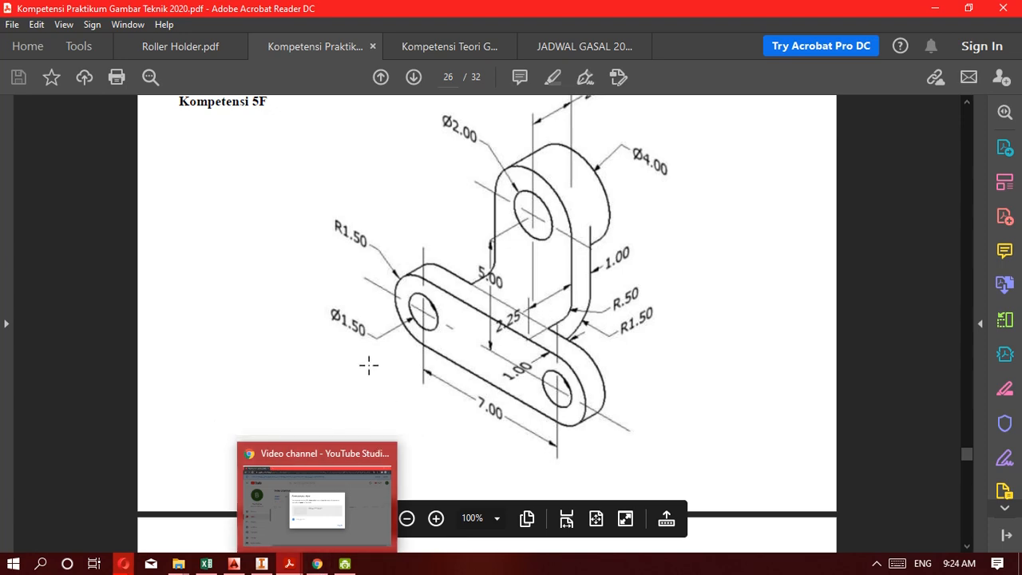
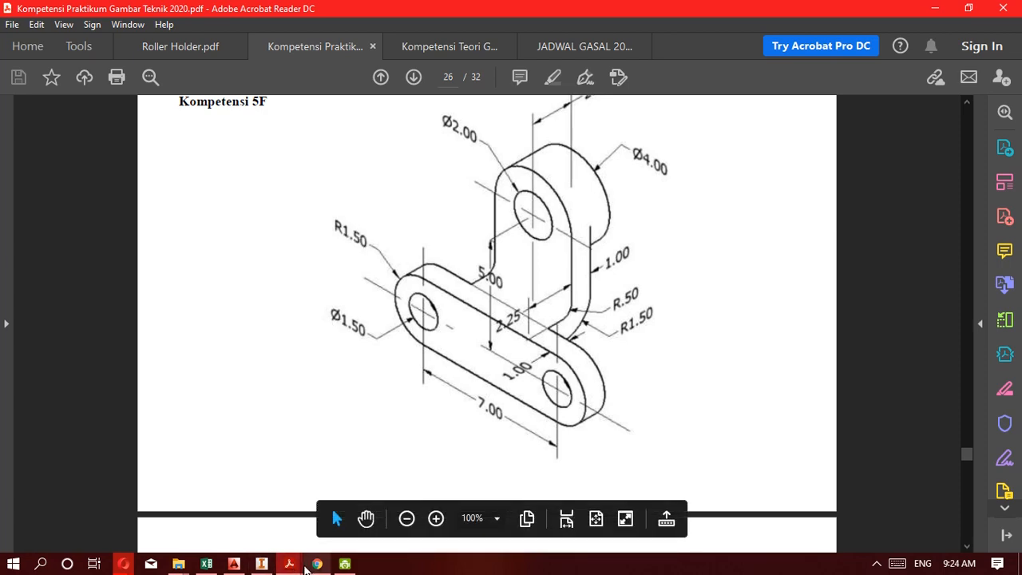
# Switch back to Inventor and set the horizontal slot's height dimension to 300 mm.
pyautogui.click(262, 565)
pyautogui.click(442, 307)
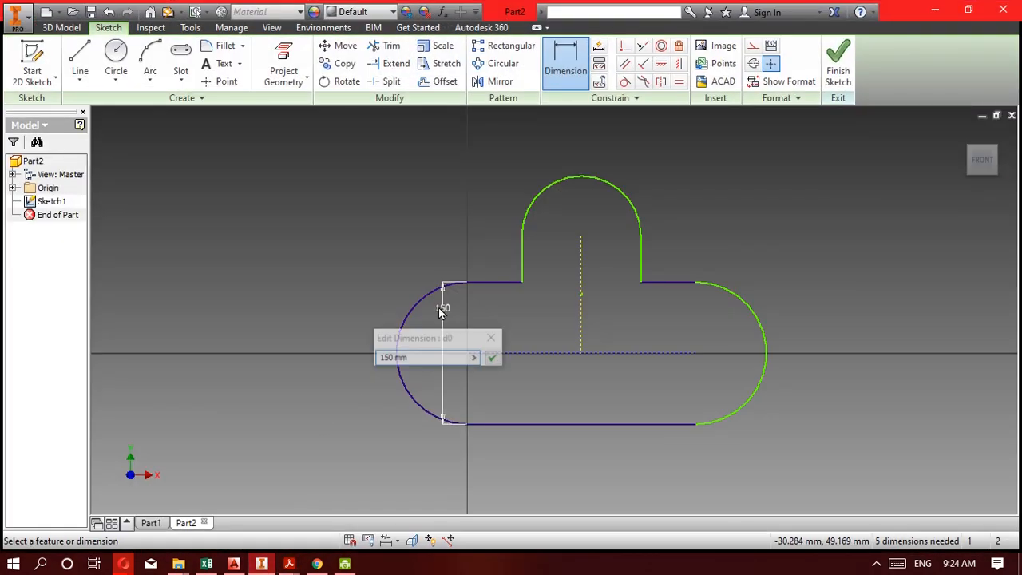
pyautogui.write('300')
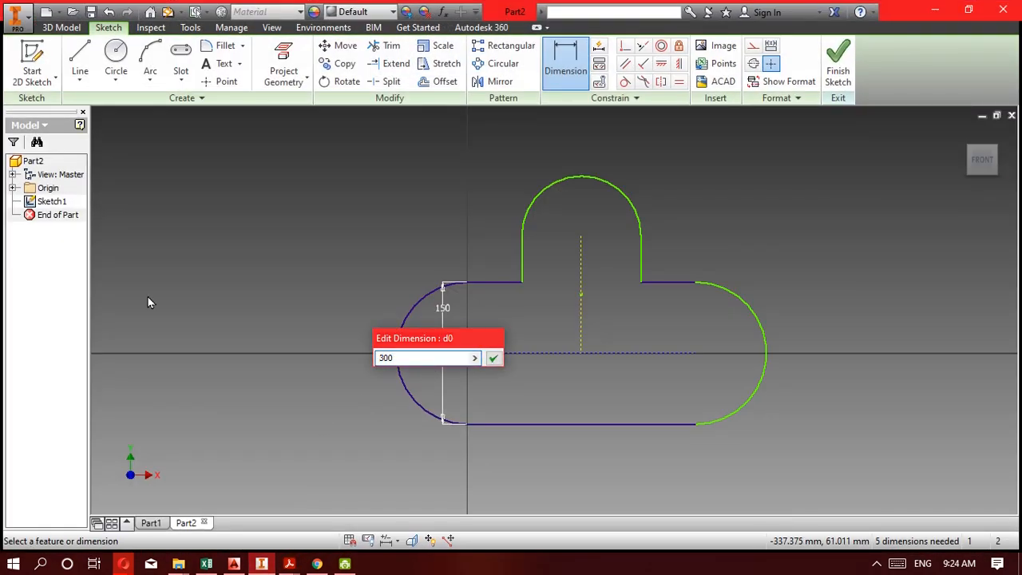
pyautogui.press('Return')
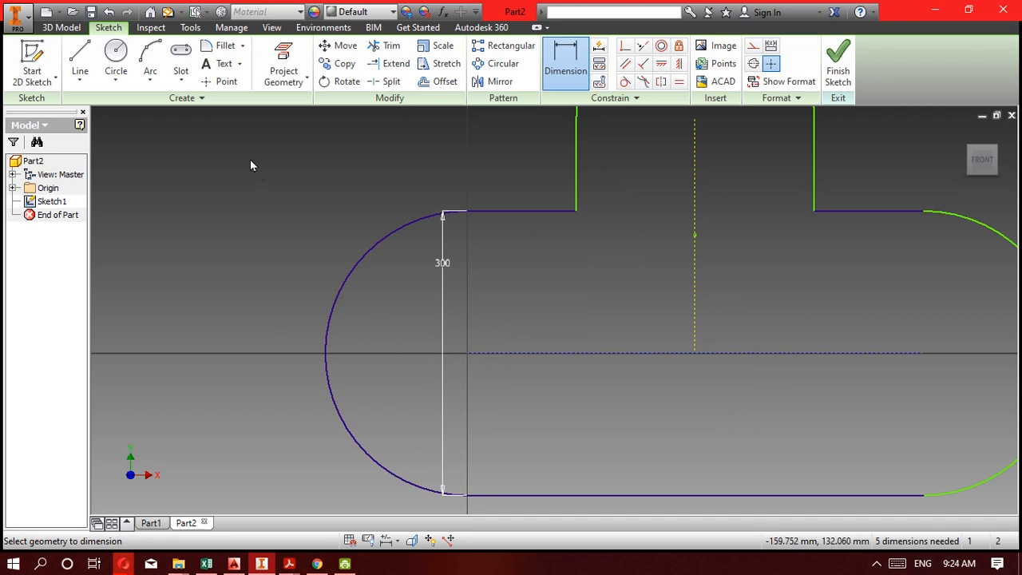
# Sketch three circles about 136 to 140 mm in diameter, centred on the horizontal slot's two end arcs and the upright slot's arc.
pyautogui.click(125, 52)
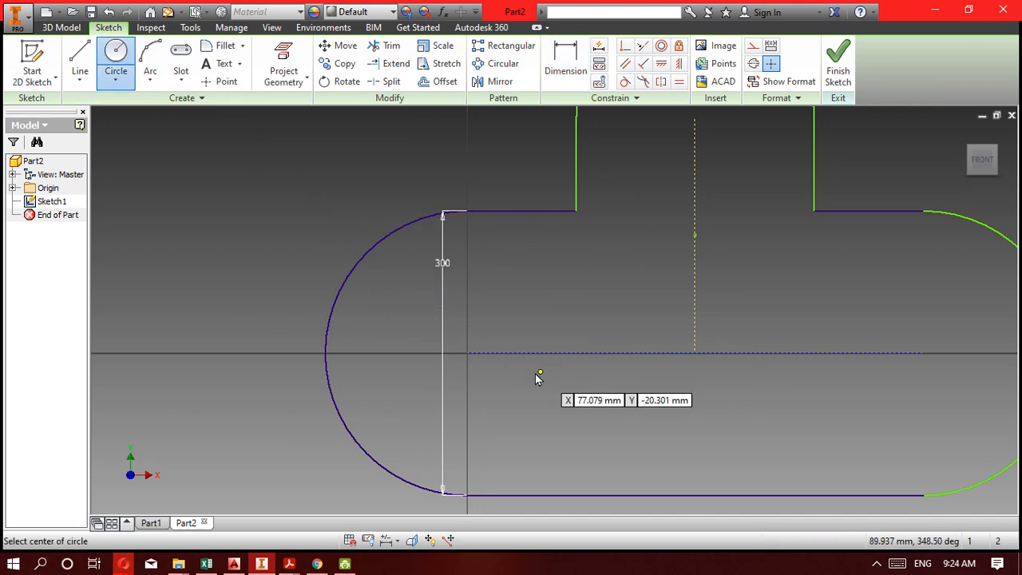
pyautogui.click(467, 353)
pyautogui.click(496, 297)
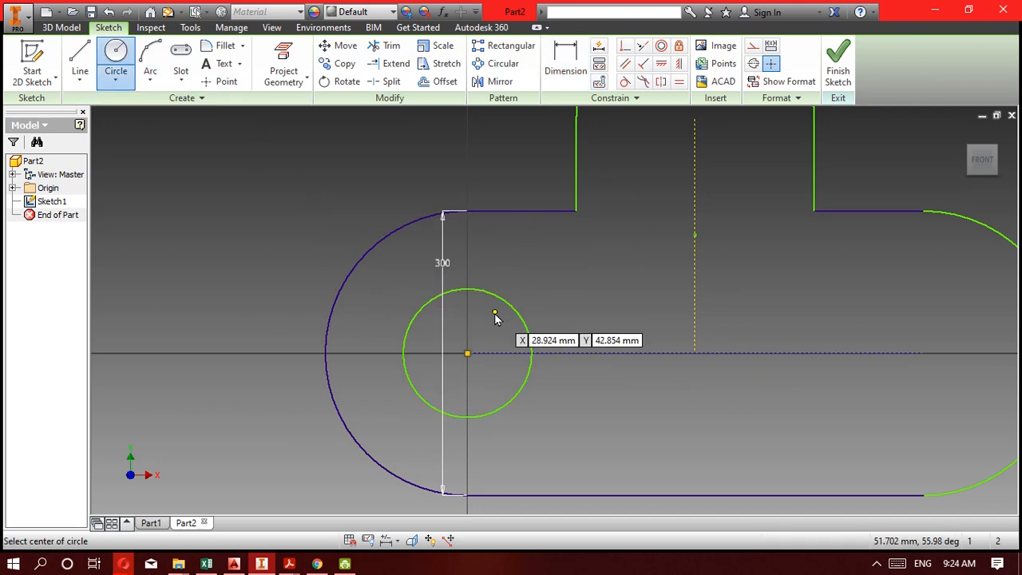
pyautogui.scroll(2, 498, 317)
pyautogui.scroll(-4, 777, 354)
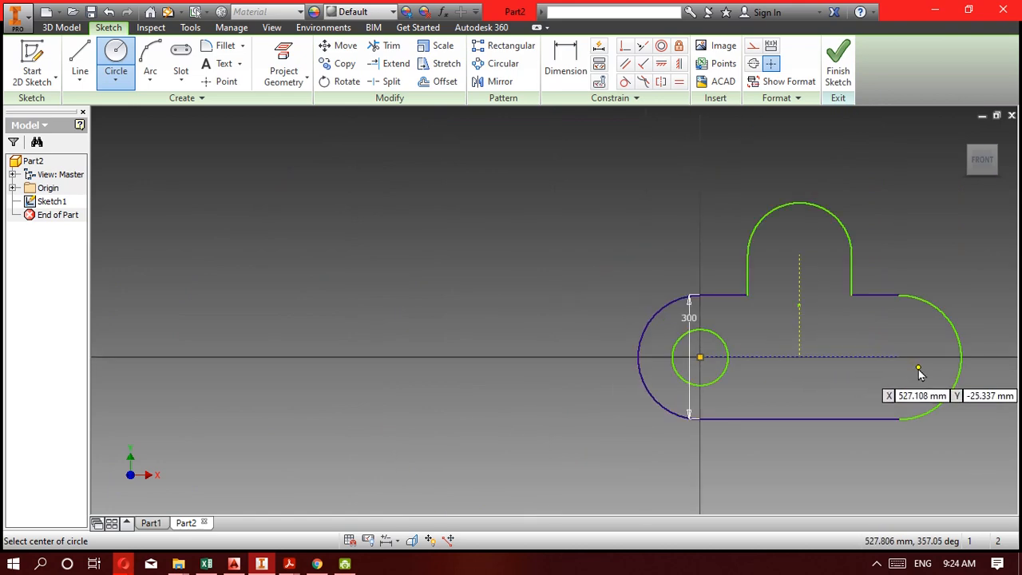
pyautogui.click(899, 360)
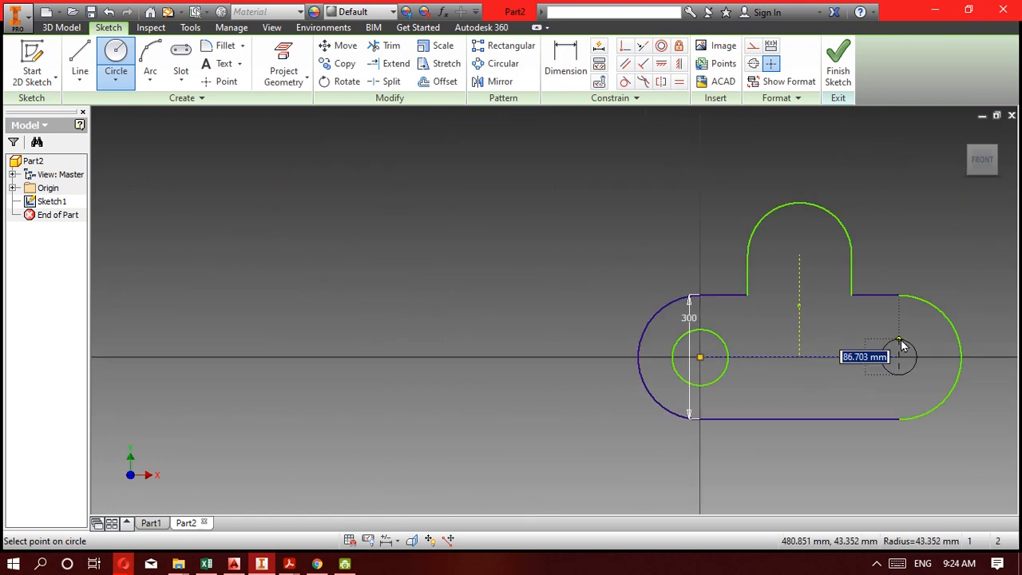
pyautogui.click(906, 334)
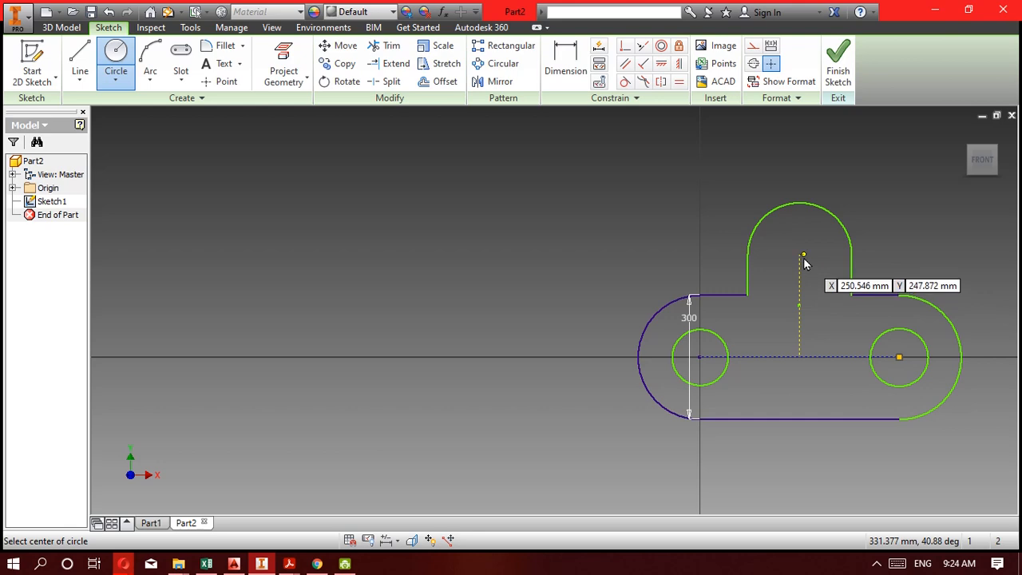
pyautogui.click(828, 257)
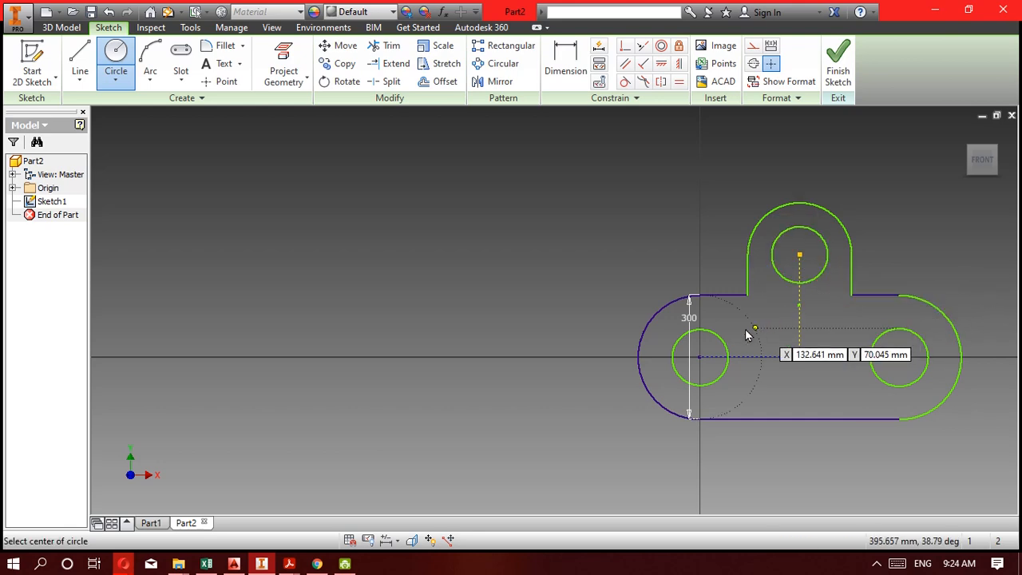
# Check the Kompetensi 5F drawing in Acrobat Reader, and back in Inventor dimension both holes of the horizontal slot as 150 mm in diameter.
pyautogui.click(263, 565)
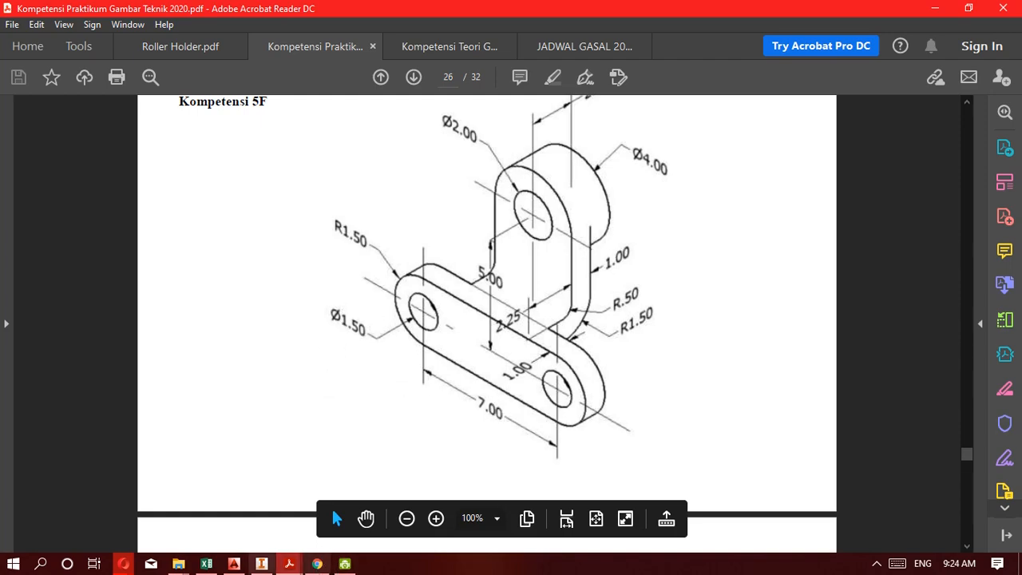
pyautogui.click(261, 564)
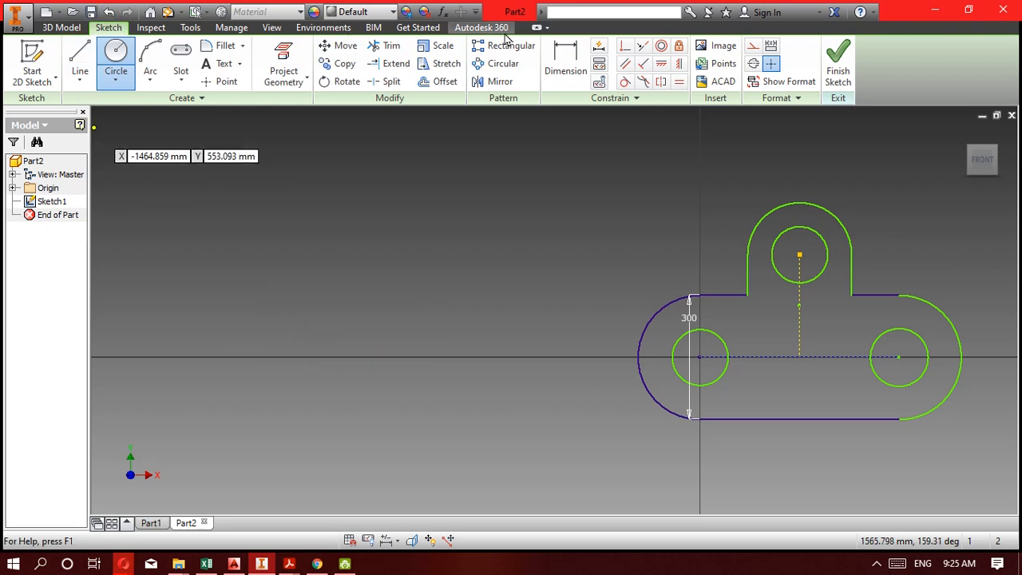
pyautogui.click(564, 64)
pyautogui.click(721, 352)
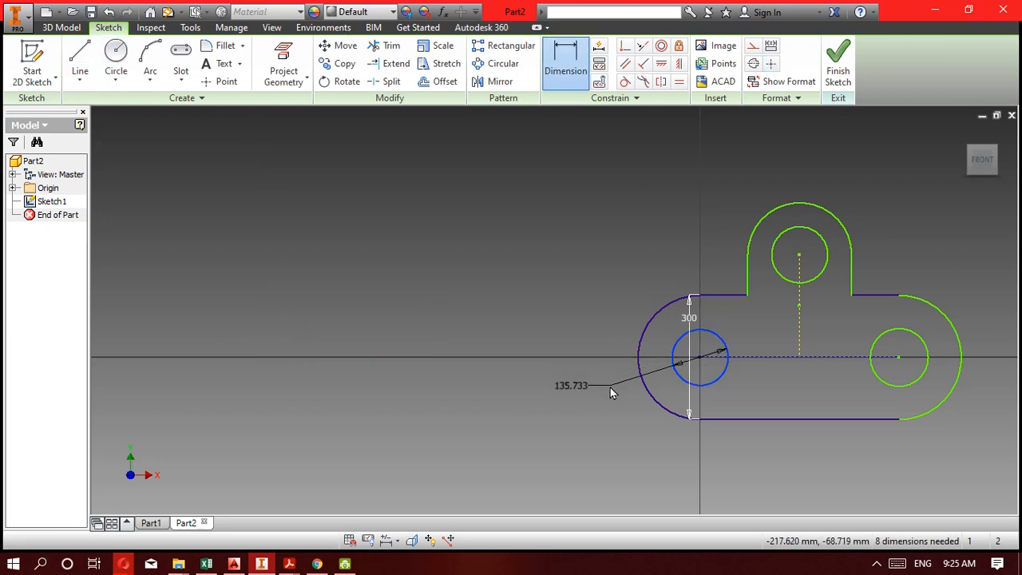
pyautogui.click(609, 388)
pyautogui.write('150')
pyautogui.press('Return')
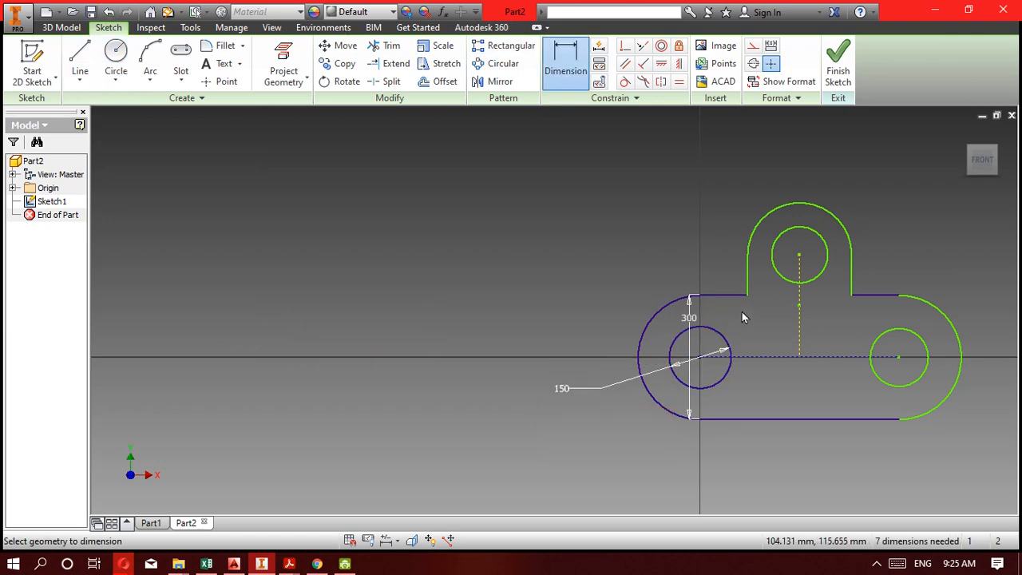
pyautogui.click(873, 334)
pyautogui.click(914, 270)
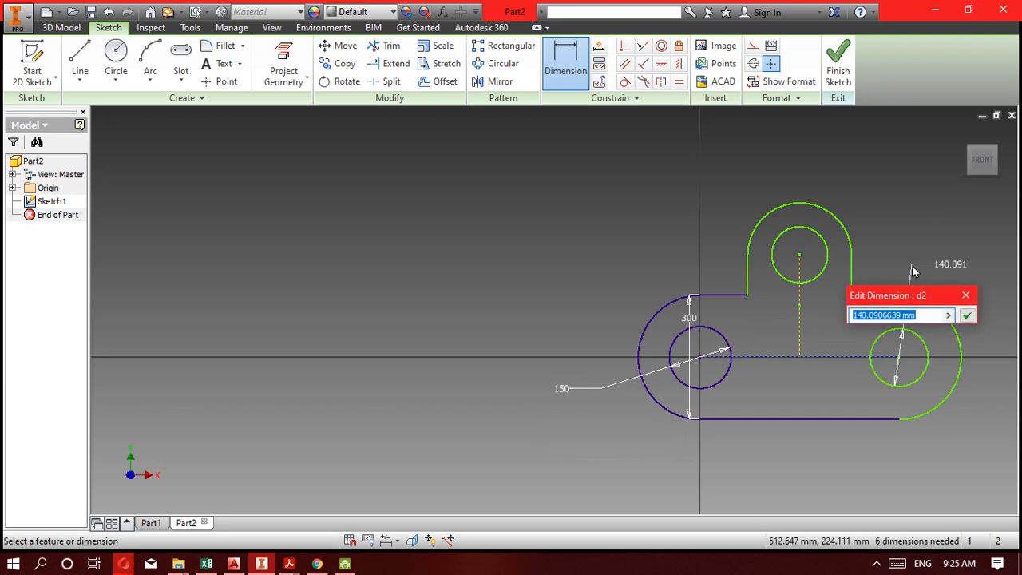
pyautogui.write('150')
pyautogui.press('Return')
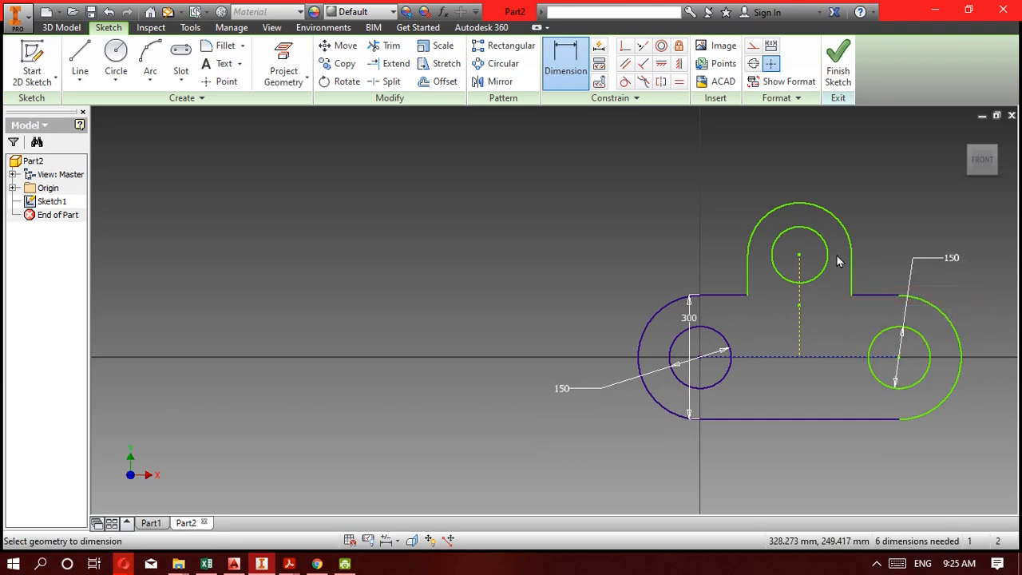
# Dimension the circle in the upright slot as 200 mm in diameter.
pyautogui.click(847, 239)
pyautogui.click(863, 207)
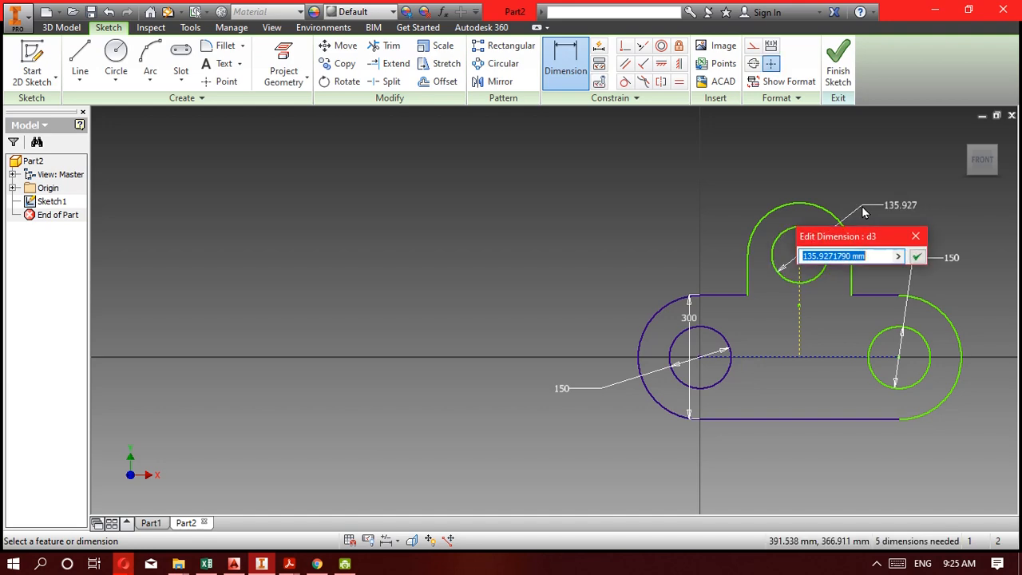
pyautogui.write('200')
pyautogui.press('Return')
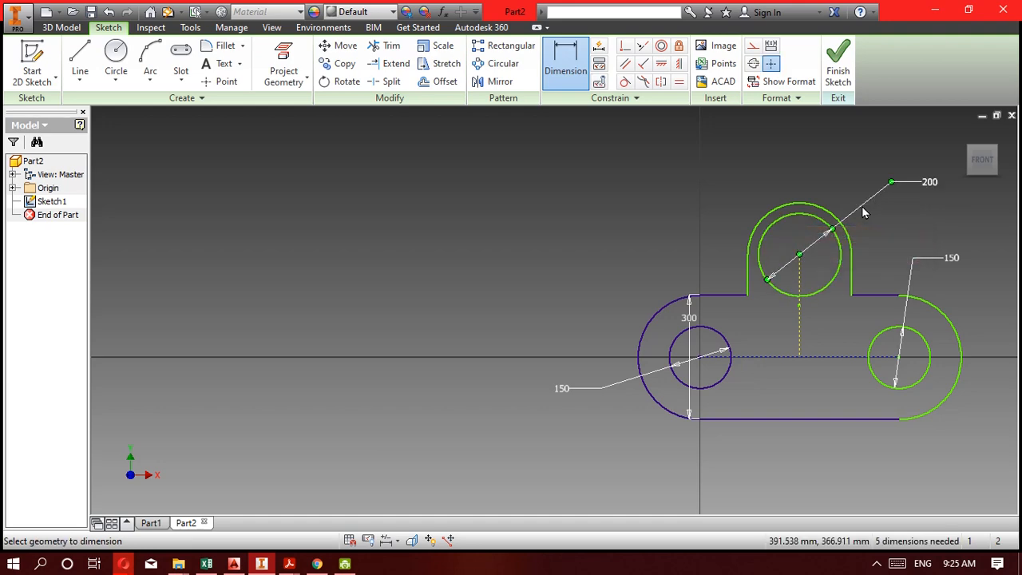
# Dimension the horizontal distance between the centres of the two 150 mm holes as 700 mm.
pyautogui.click(906, 391)
pyautogui.click(715, 382)
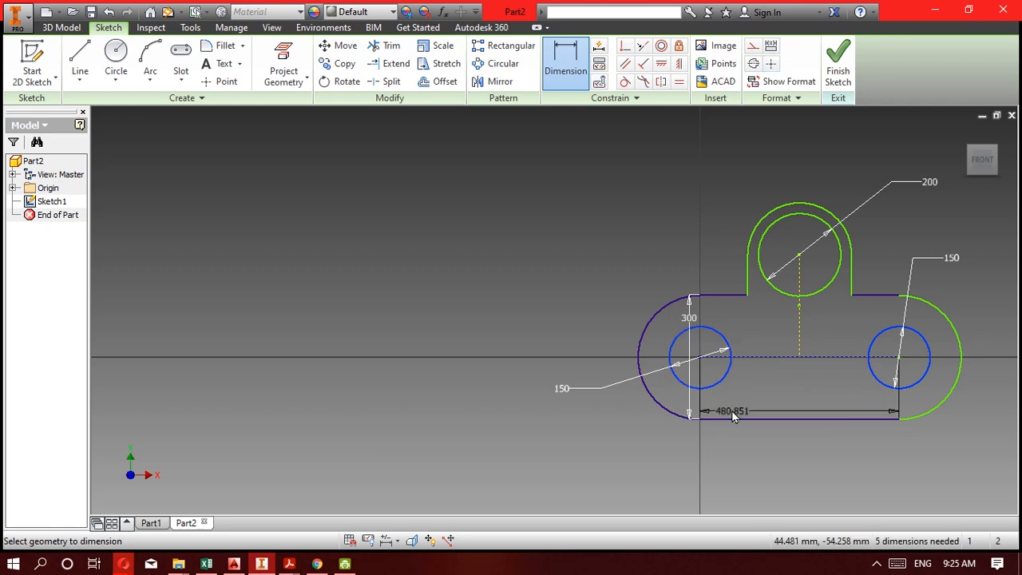
pyautogui.click(789, 464)
pyautogui.write('700')
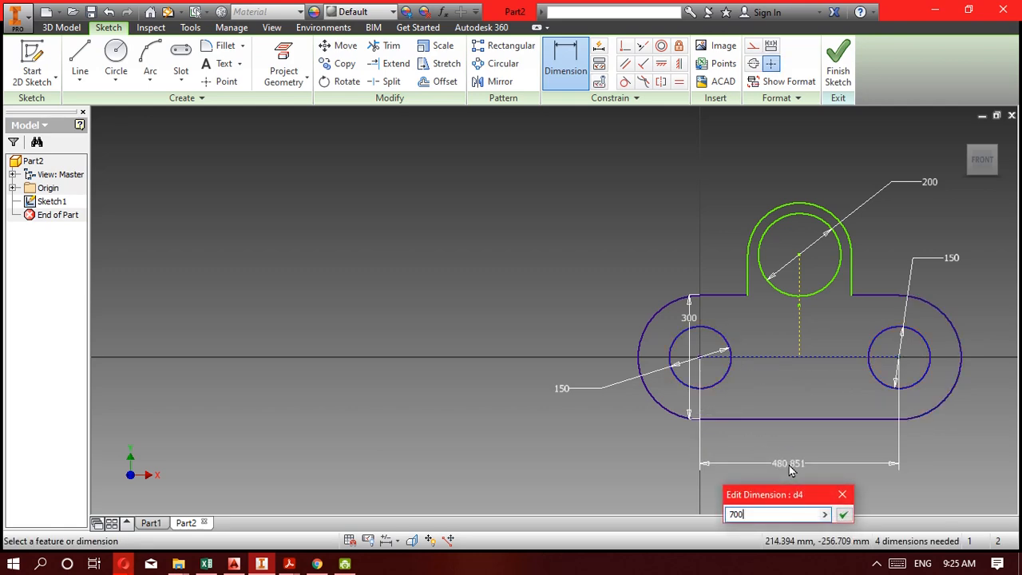
pyautogui.press('Return')
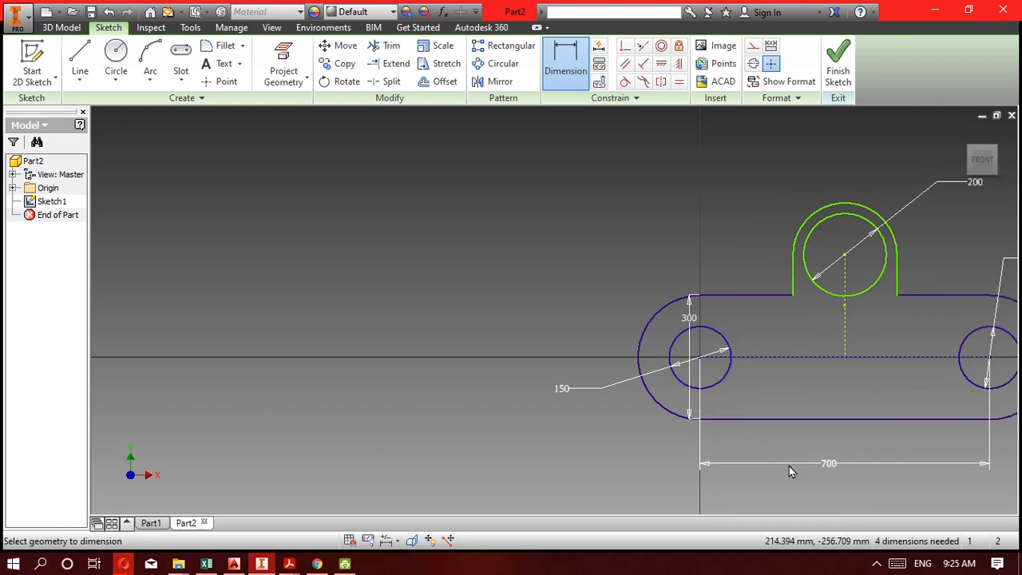
# Check the 5F drawing in Acrobat Reader, and back in Inventor dimension the vertical distance from the lower-left hole to the upper hole as 500 mm.
pyautogui.click(289, 563)
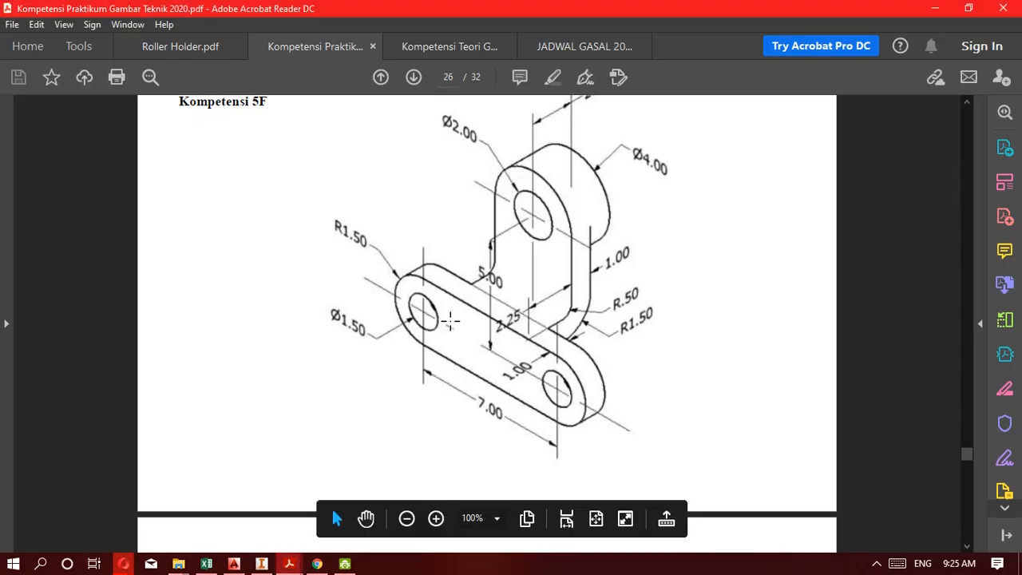
pyautogui.scroll(2, 544, 330)
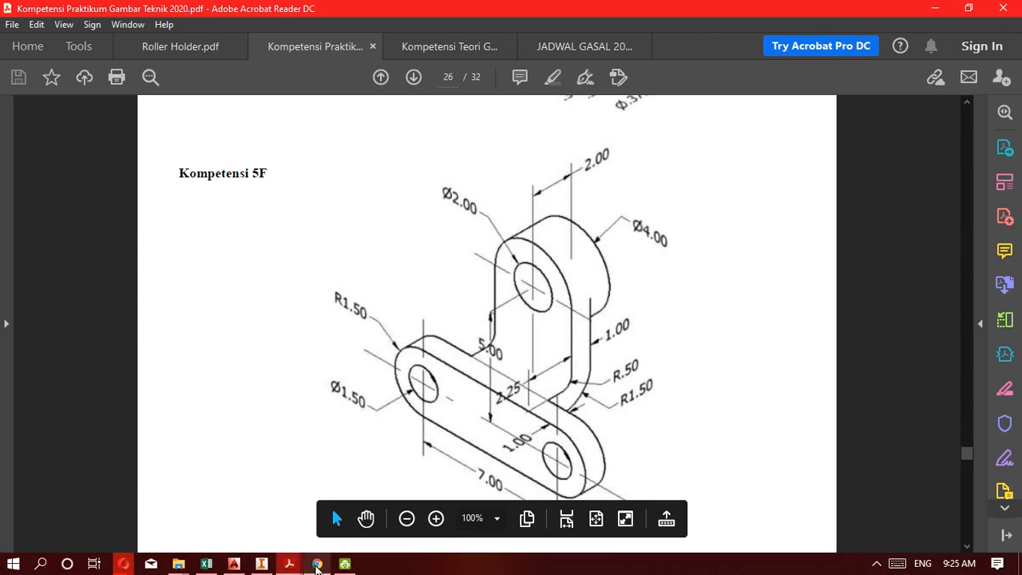
pyautogui.click(261, 564)
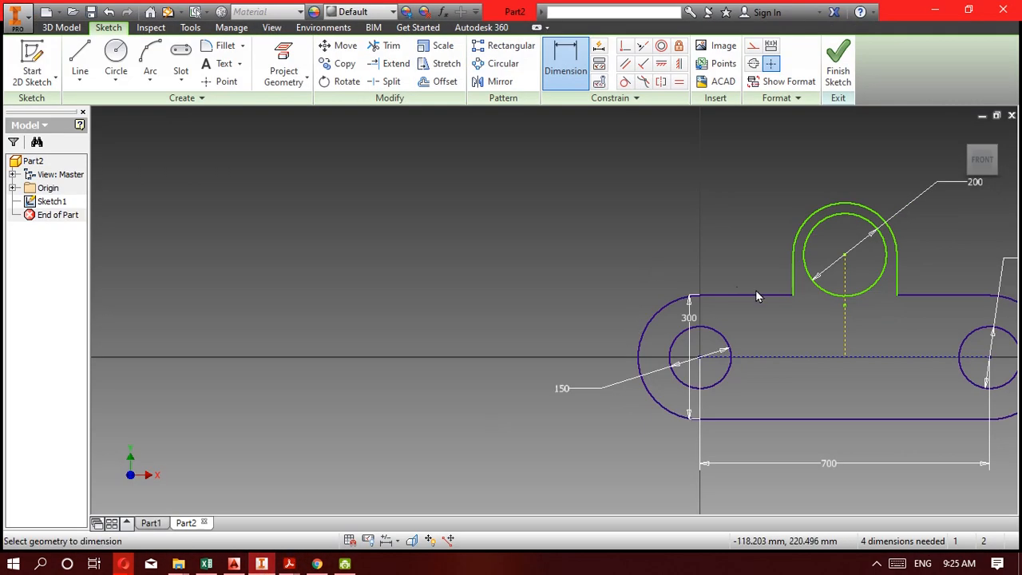
pyautogui.click(805, 266)
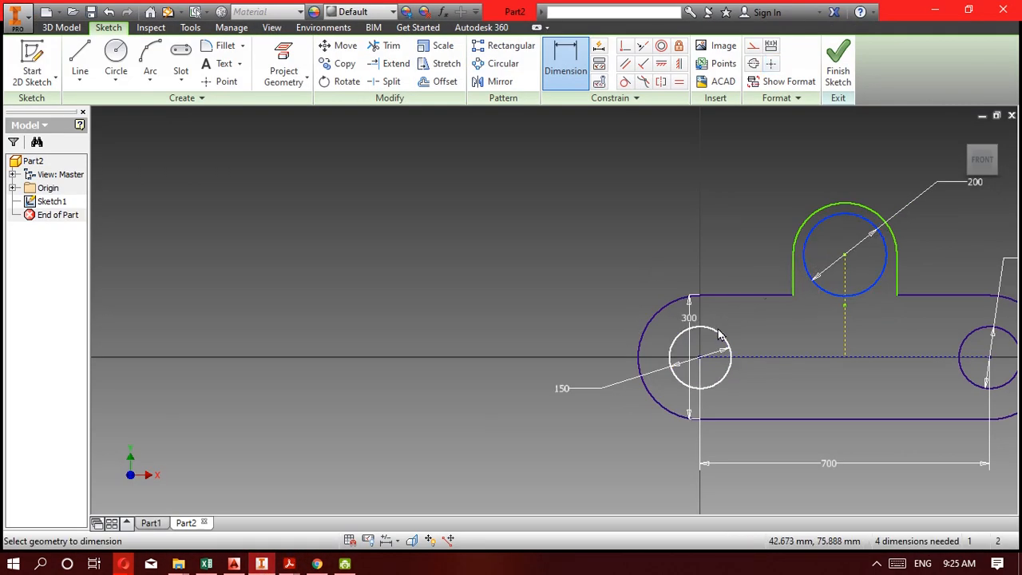
pyautogui.click(721, 337)
pyautogui.click(515, 324)
pyautogui.write('500')
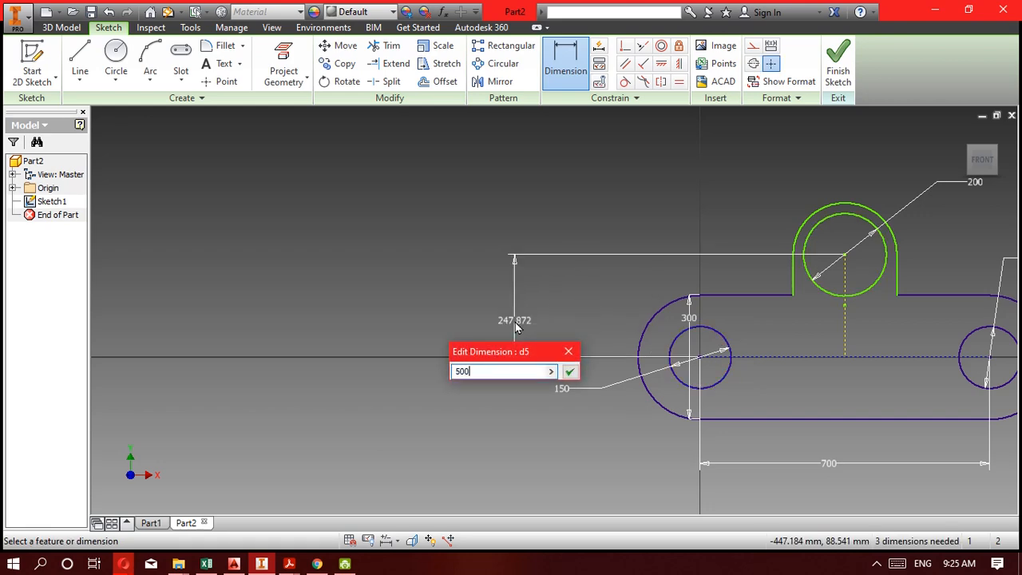
pyautogui.press('Return')
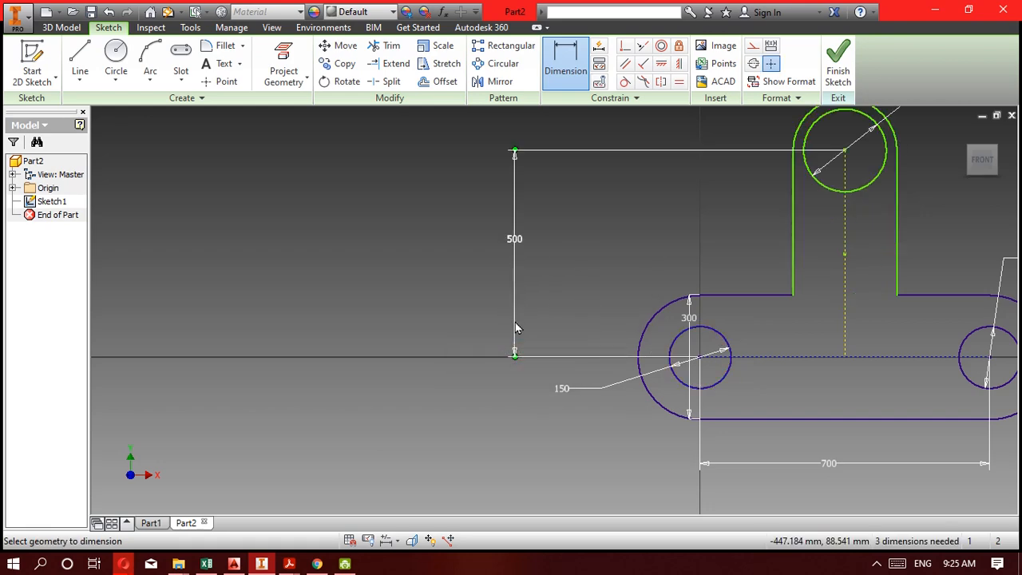
# Check the 5F drawing in Acrobat Reader again, and back in Inventor dimension the width between the upright slot's vertical edges as 400 mm.
pyautogui.click(264, 565)
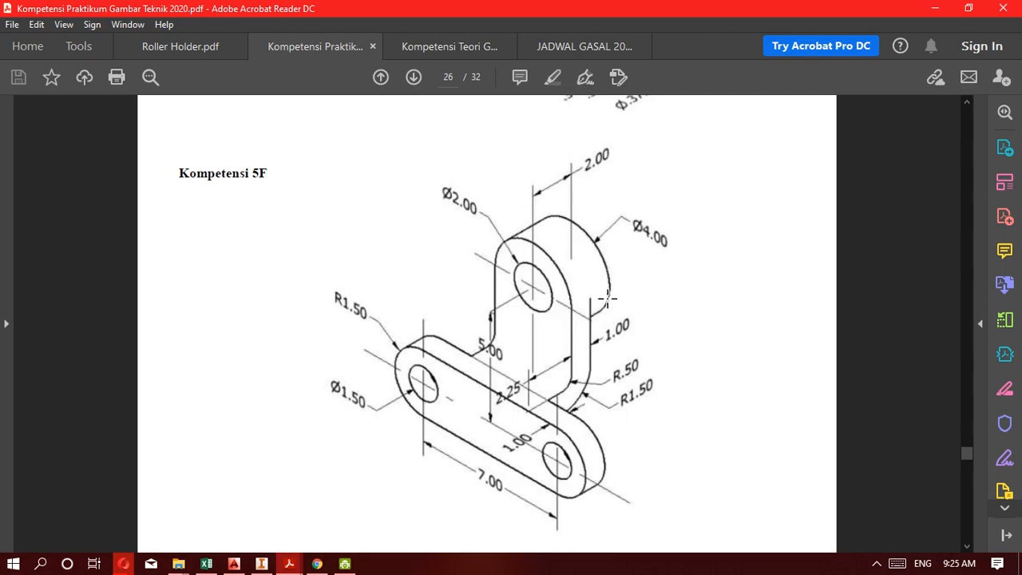
pyautogui.click(261, 564)
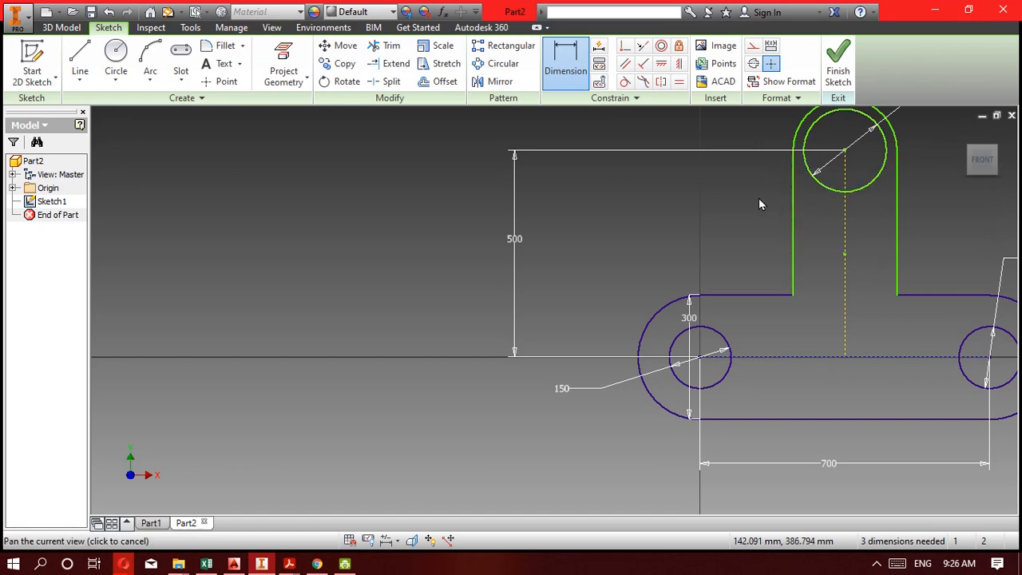
pyautogui.moveTo(758, 204); pyautogui.dragTo(602, 294, button='middle')
pyautogui.click(742, 293)
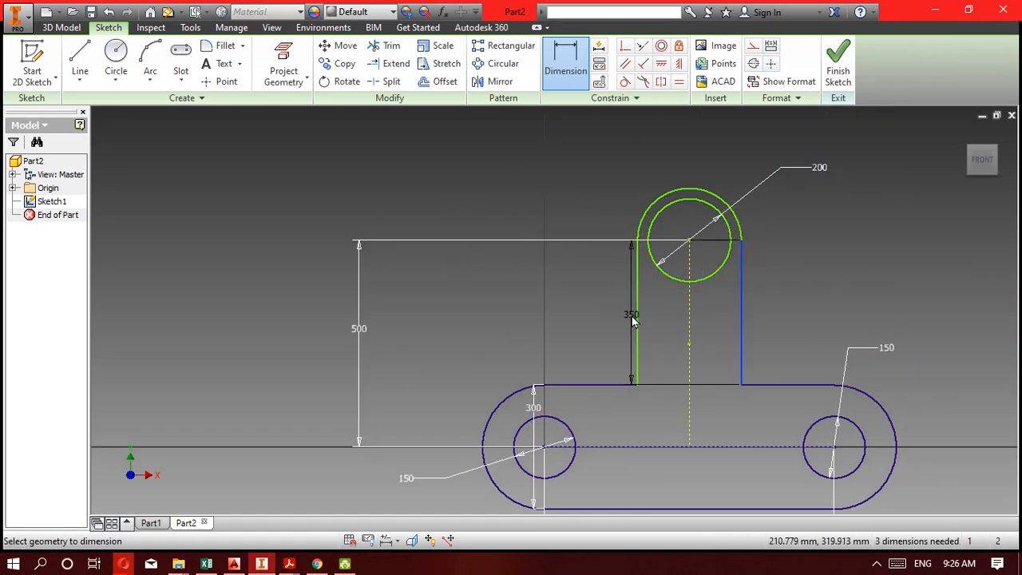
pyautogui.click(638, 317)
pyautogui.click(725, 155)
pyautogui.write('4')
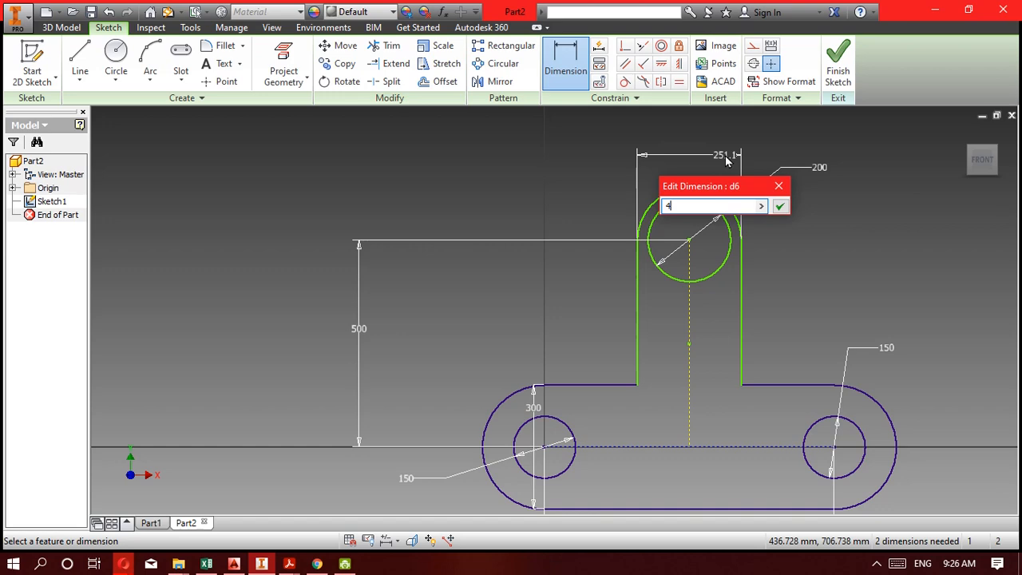
pyautogui.write('00')
pyautogui.press('Return')
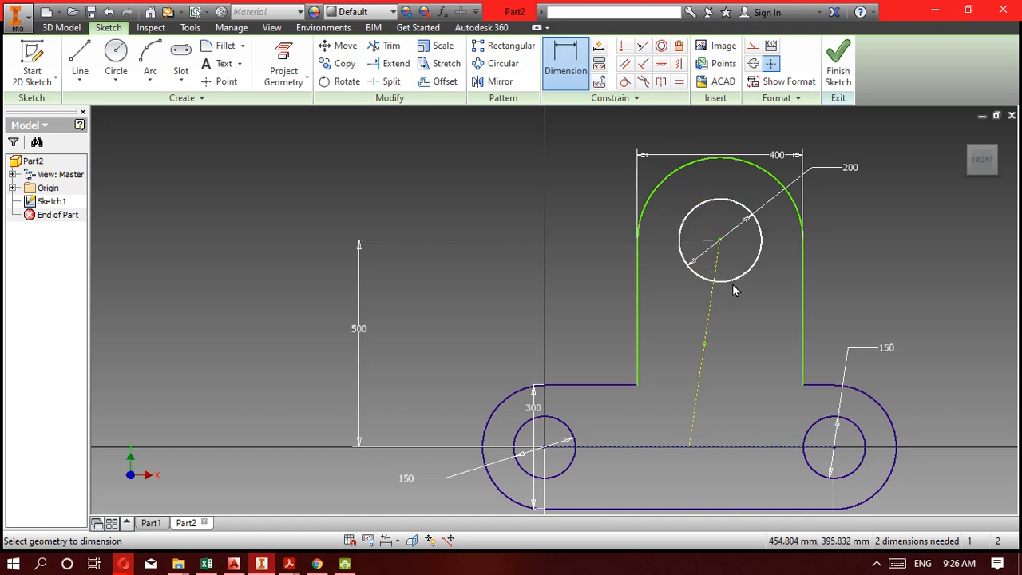
# Dimension the horizontal distance from the lower-left hole's centre to the upper hole's centre as 350 mm.
pyautogui.moveTo(677, 400); pyautogui.dragTo(663, 245, button='middle')
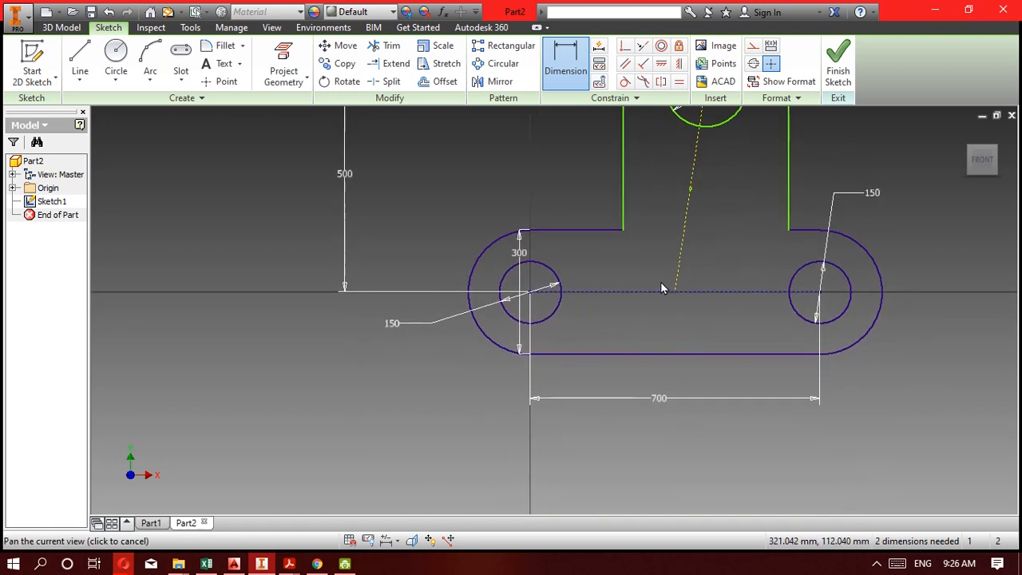
pyautogui.moveTo(661, 288); pyautogui.dragTo(659, 324, button='middle')
pyautogui.click(674, 154)
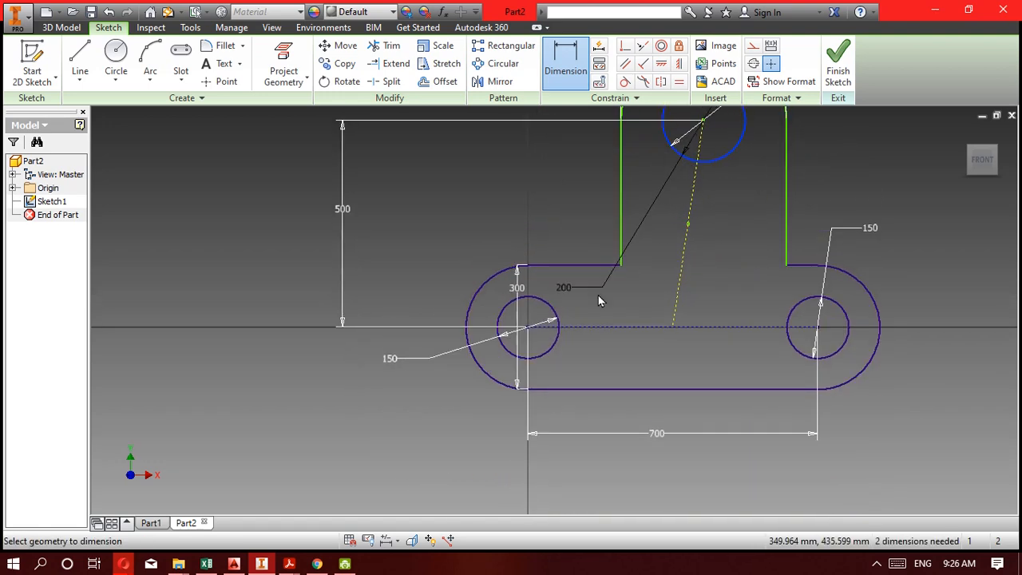
pyautogui.click(558, 322)
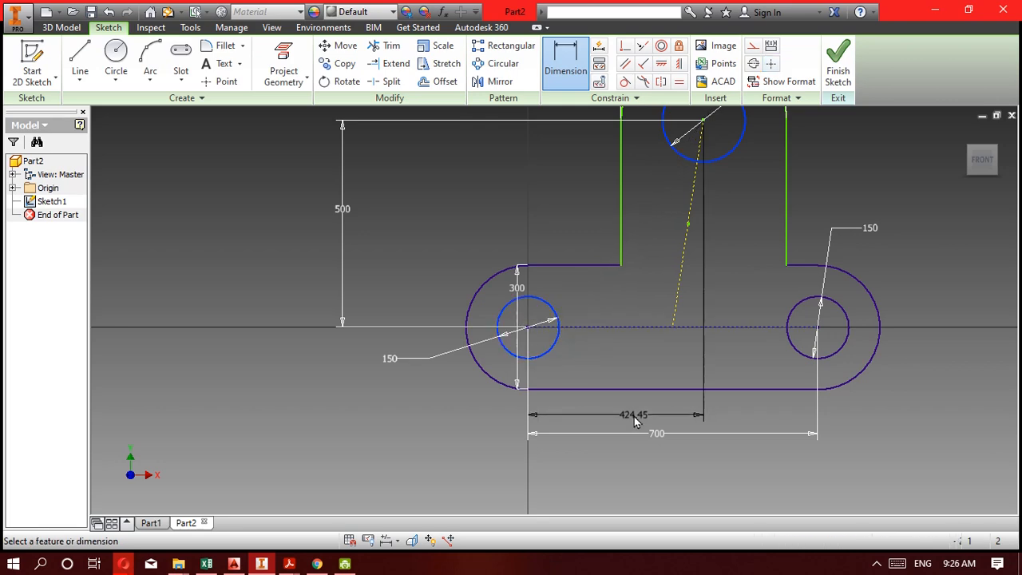
pyautogui.click(635, 422)
pyautogui.write('350')
pyautogui.press('Return')
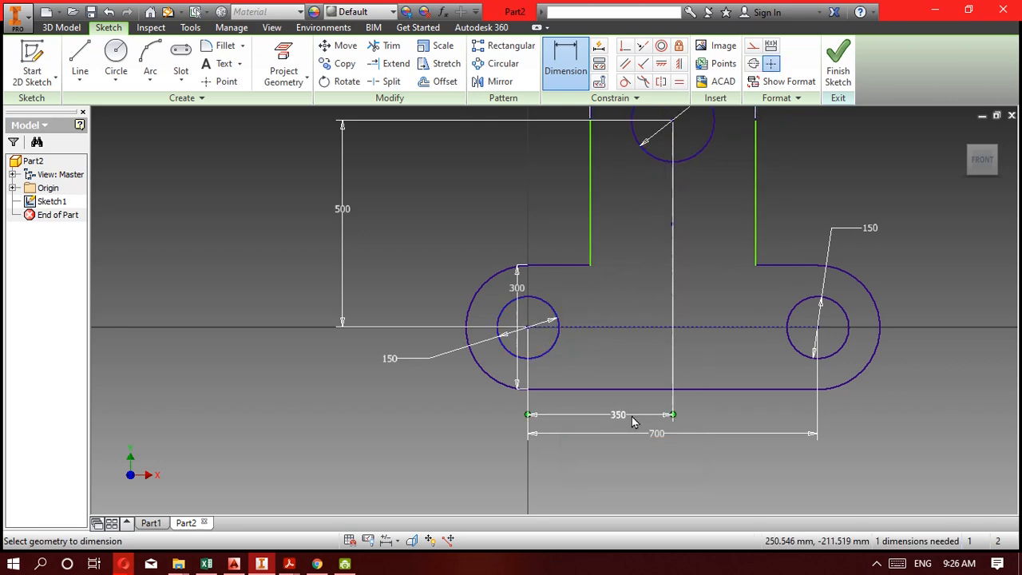
# Check the Kompetensi 5F drawing in Acrobat Reader again and return to the full bracket sketch in Inventor.
pyautogui.click(264, 566)
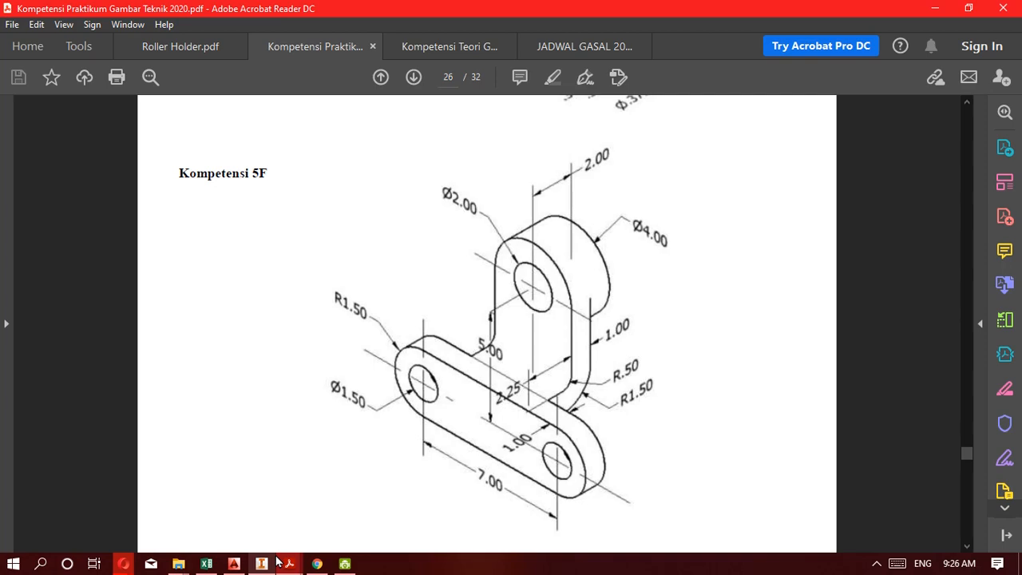
pyautogui.click(263, 563)
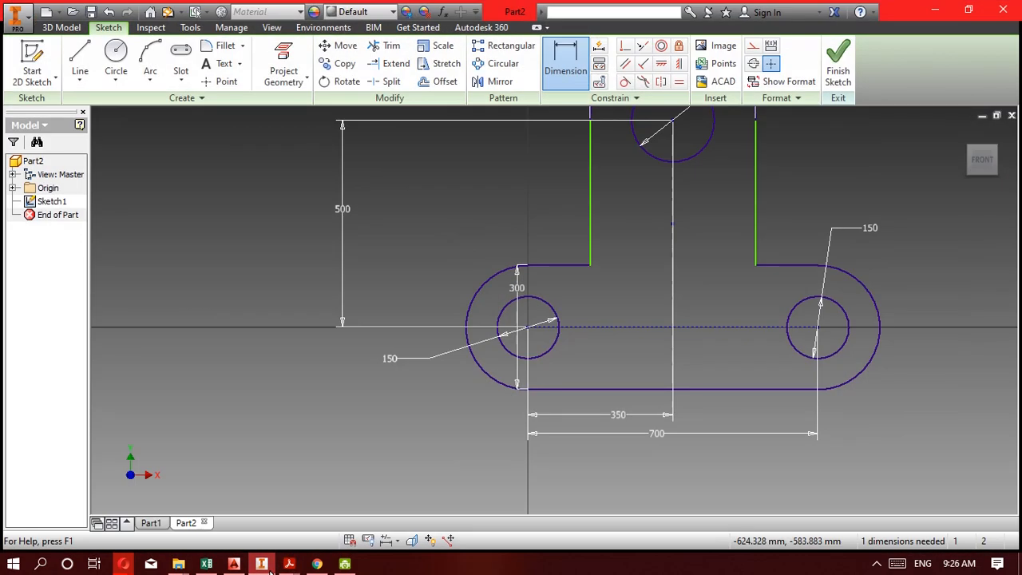
pyautogui.scroll(-2, 523, 397)
pyautogui.scroll(4, 523, 397)
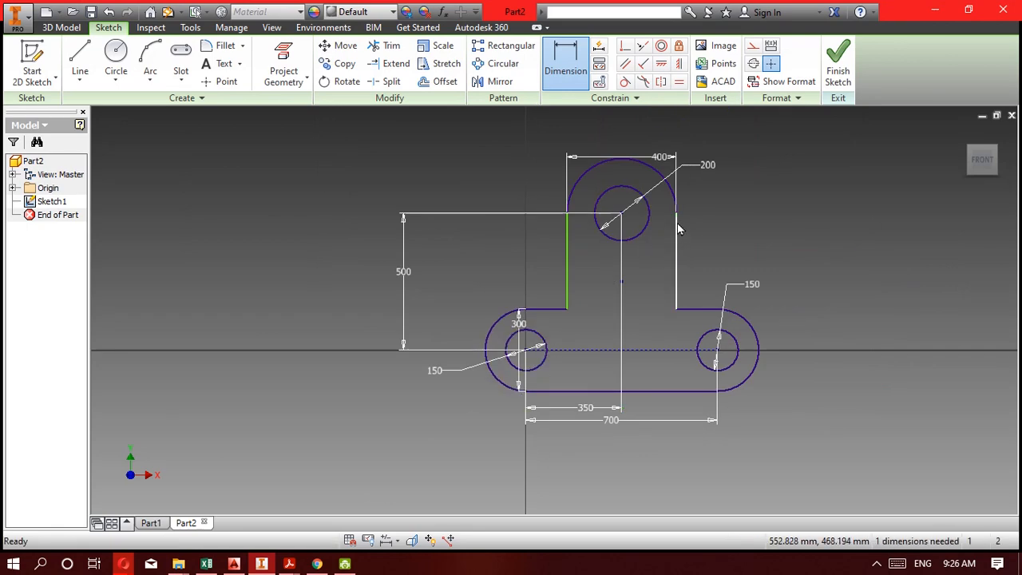
# Test the freedom of the upright's right edge by shifting its endpoints, undoing one of the shifts.
pyautogui.press('Escape')
pyautogui.moveTo(676, 214)
pyautogui.mouseDown()
pyautogui.moveTo(694, 214)
pyautogui.moveTo(693, 224)
pyautogui.mouseUp()
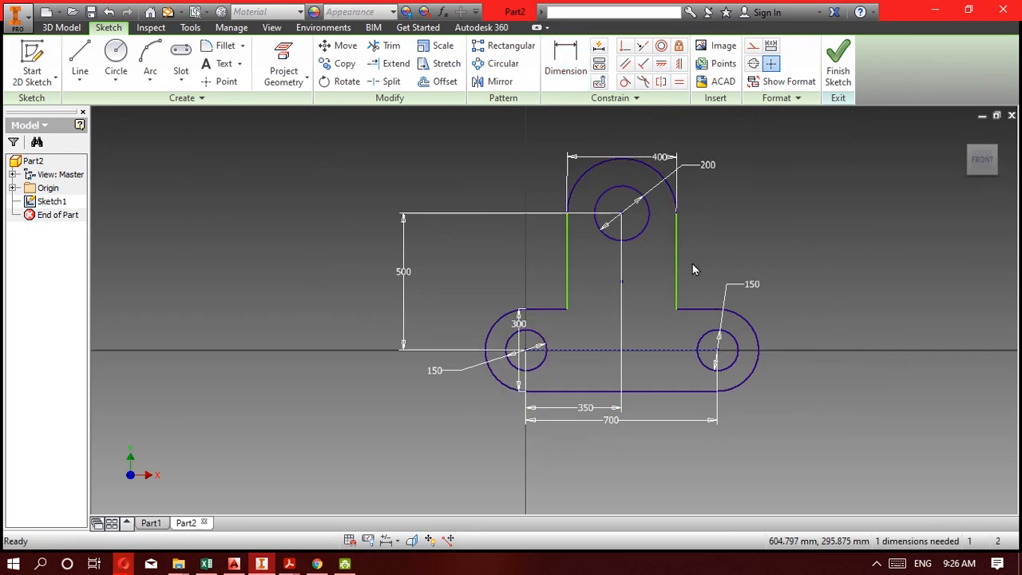
pyautogui.moveTo(677, 309); pyautogui.dragTo(686, 317)
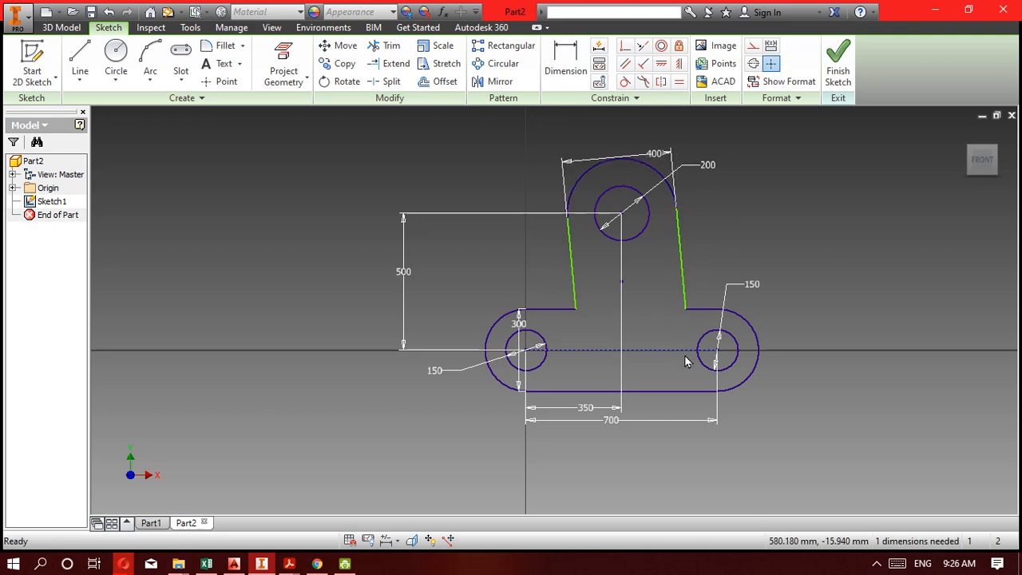
pyautogui.hotkey('ctrl', 'z')
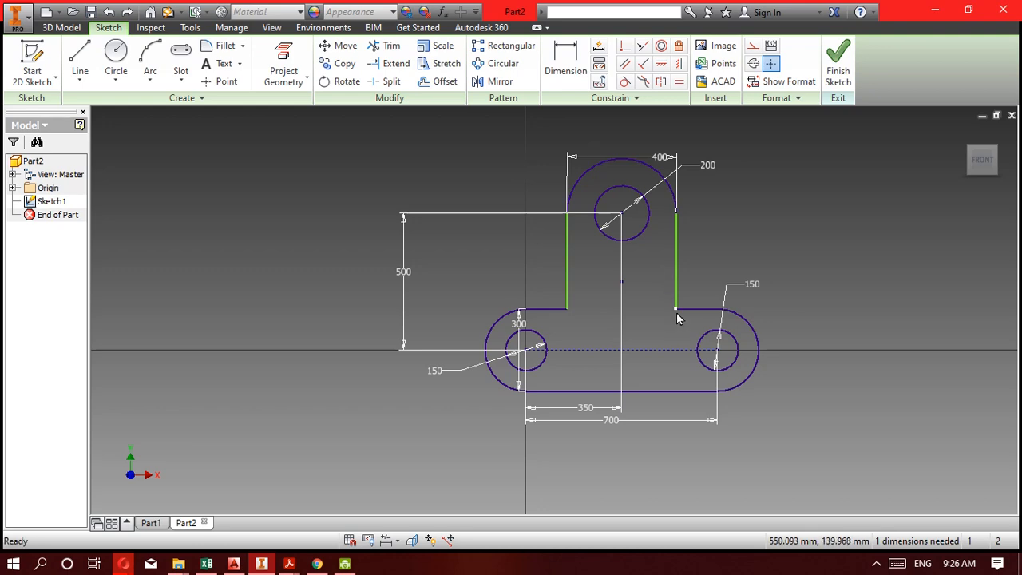
pyautogui.moveTo(677, 312); pyautogui.dragTo(684, 318)
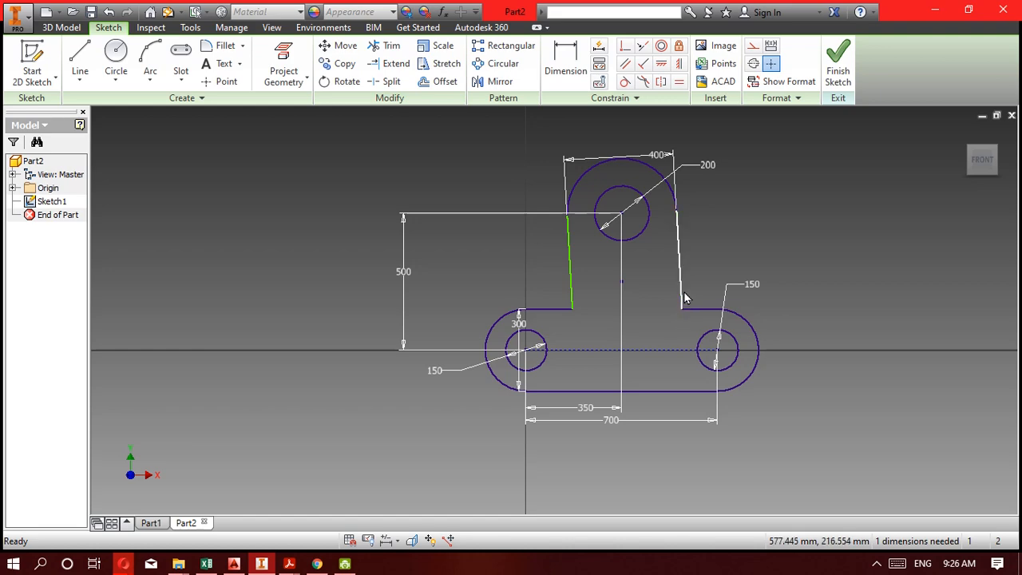
# Try a vertical constraint on the upright's right edge and undo it.
pyautogui.click(679, 64)
pyautogui.click(676, 226)
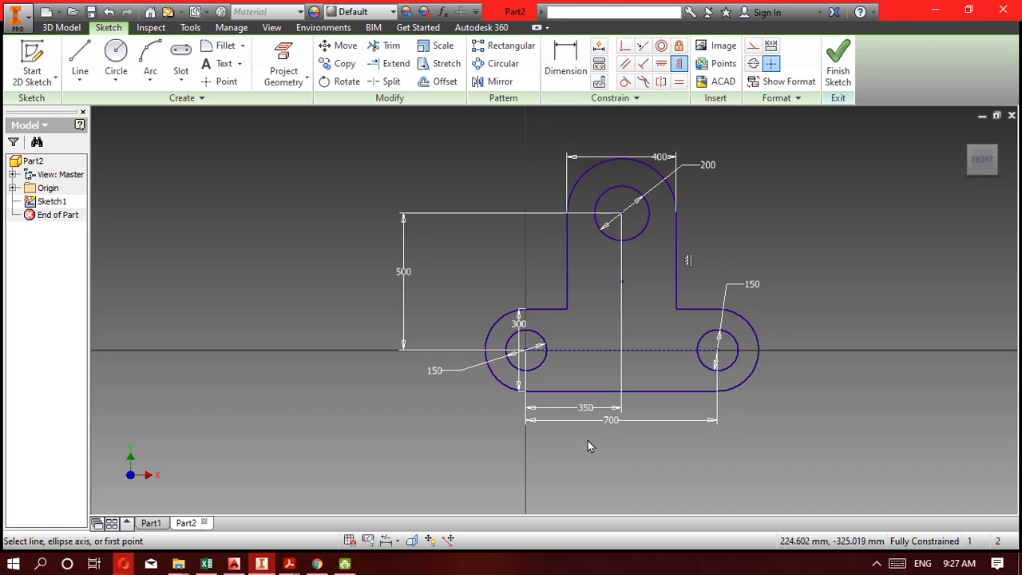
pyautogui.hotkey('ctrl', 'z')
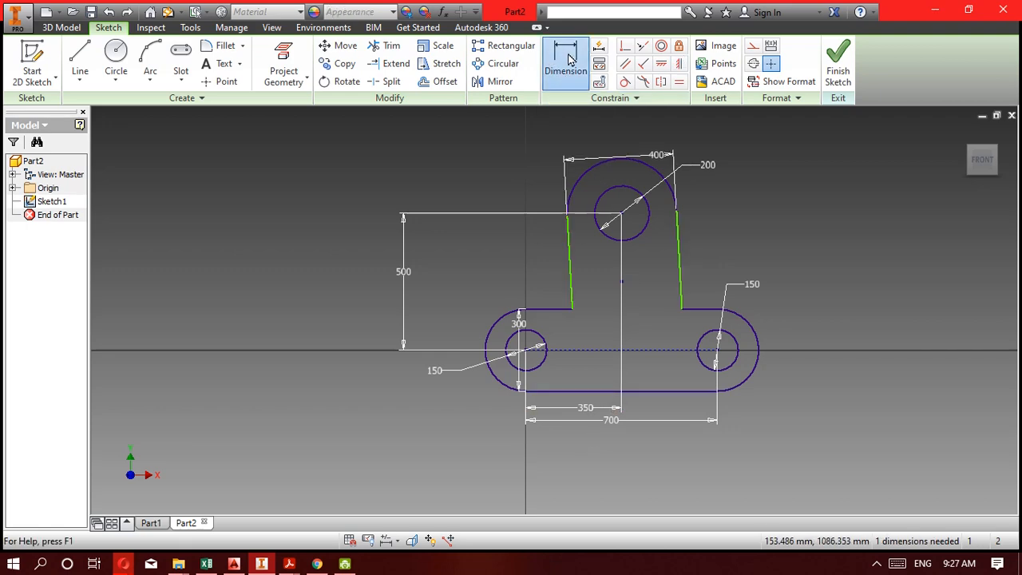
# Try a 90° angle dimension between the upright's right edge and the adjacent upper edge of the base, and delete it.
pyautogui.click(567, 60)
pyautogui.click(679, 256)
pyautogui.click(699, 309)
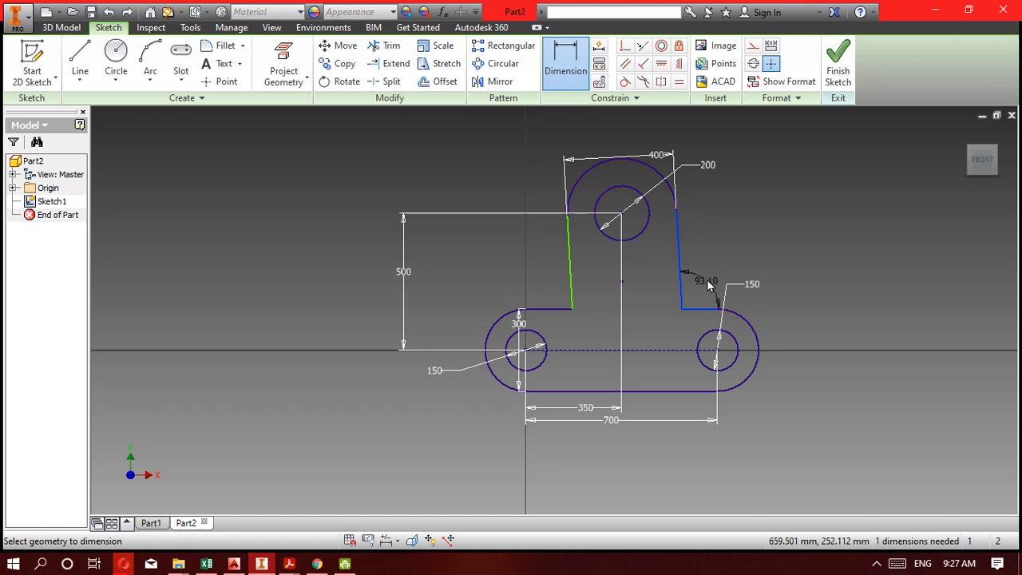
pyautogui.click(707, 286)
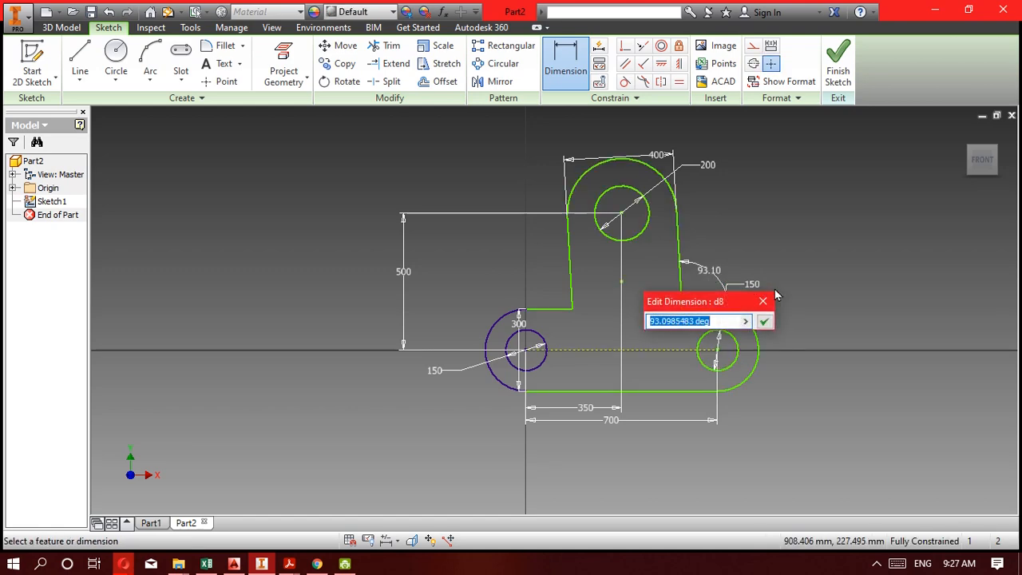
pyautogui.write('90')
pyautogui.press('Return')
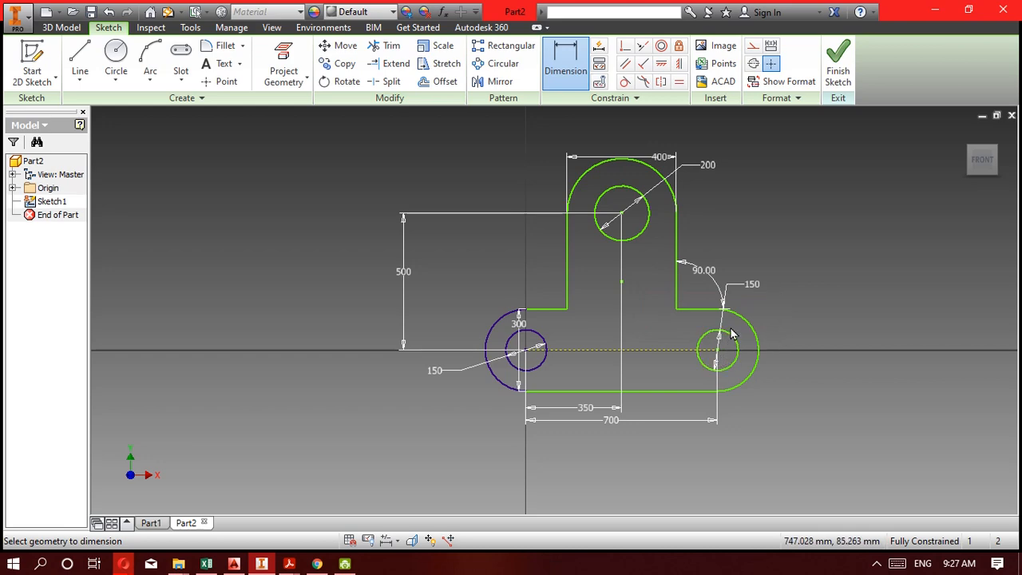
pyautogui.press('Escape')
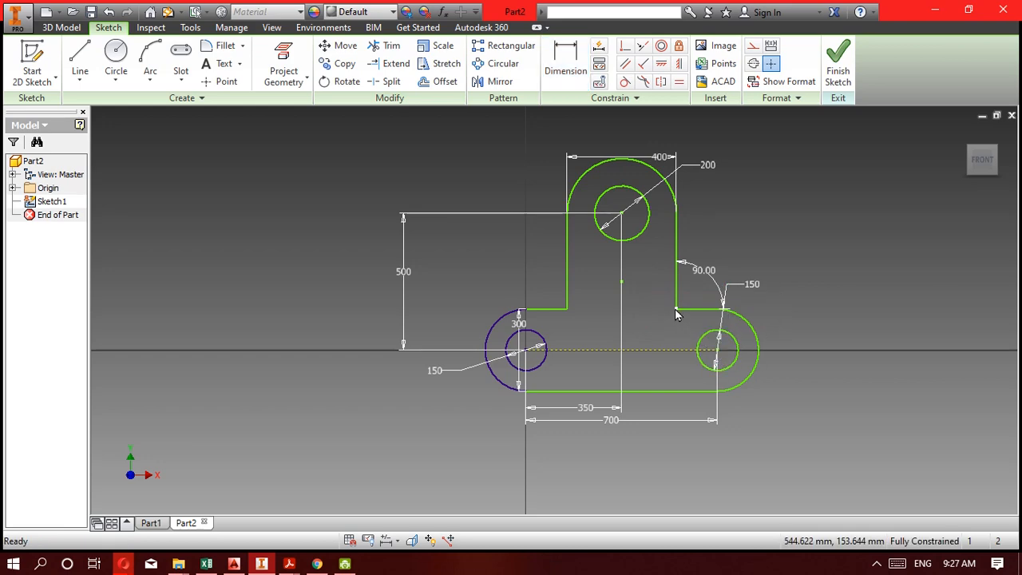
pyautogui.moveTo(675, 308); pyautogui.dragTo(763, 438)
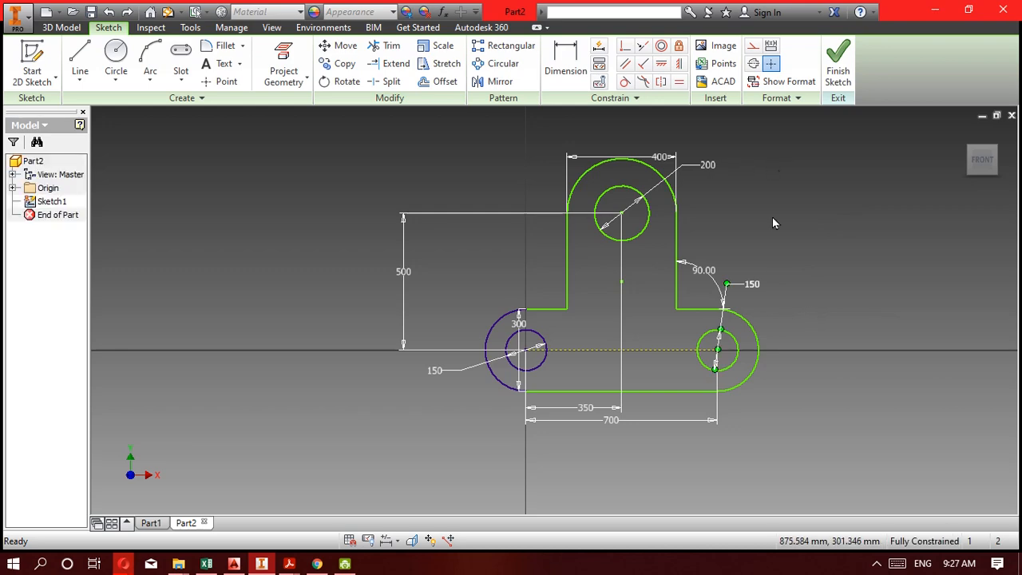
pyautogui.press('Delete')
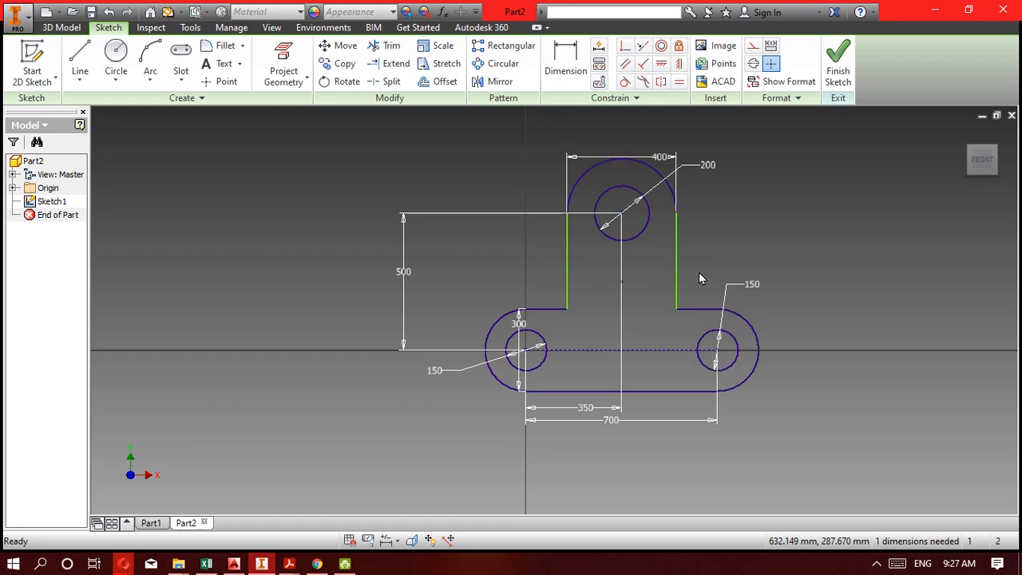
# Apply a vertical constraint to the upright's right edge and finish the sketch.
pyautogui.click(679, 63)
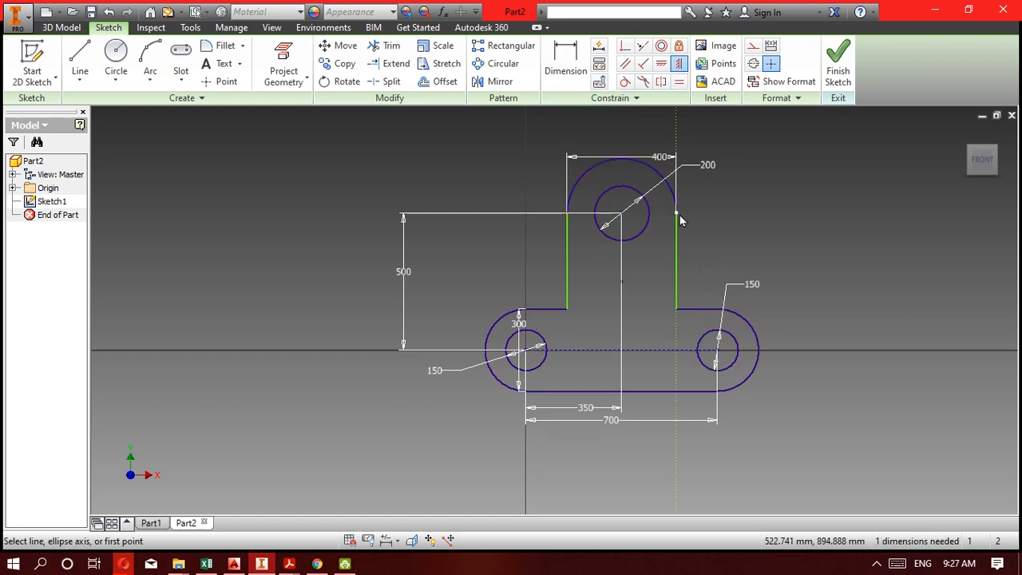
pyautogui.click(677, 227)
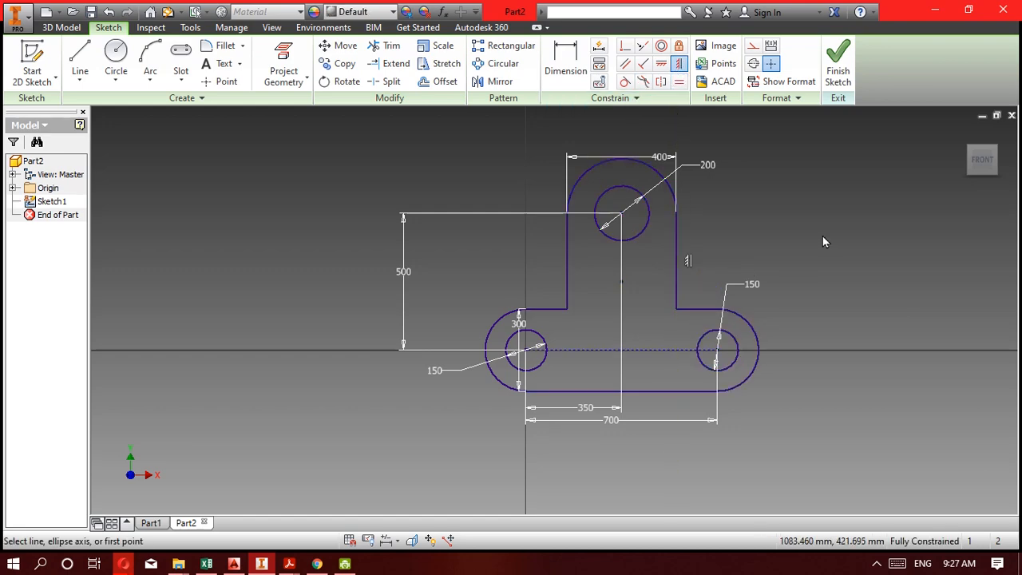
pyautogui.click(839, 73)
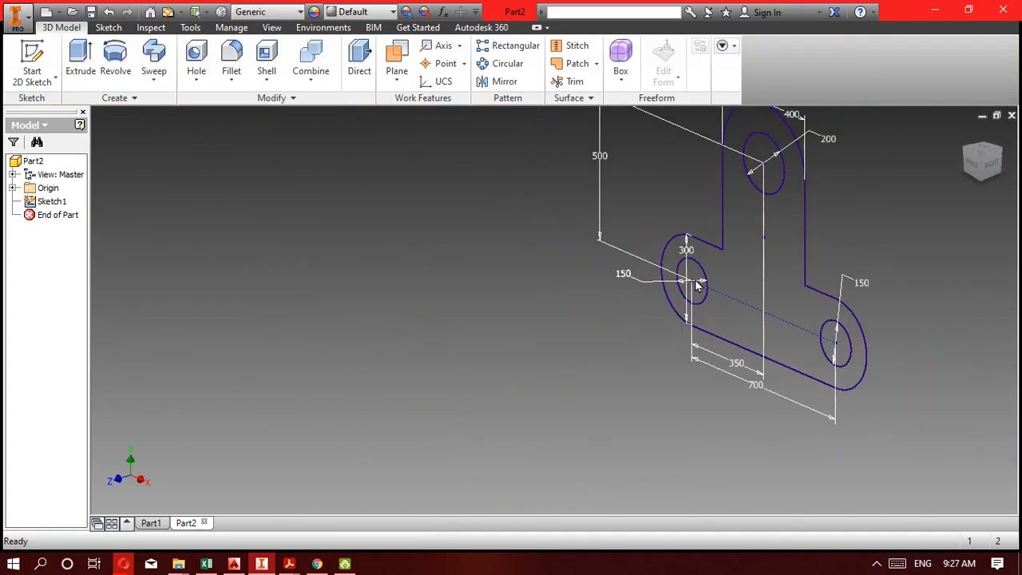
# Examine the thickness, offset and radius dimensions of the 5F bracket in the Acrobat Reader drawing.
pyautogui.click(263, 567)
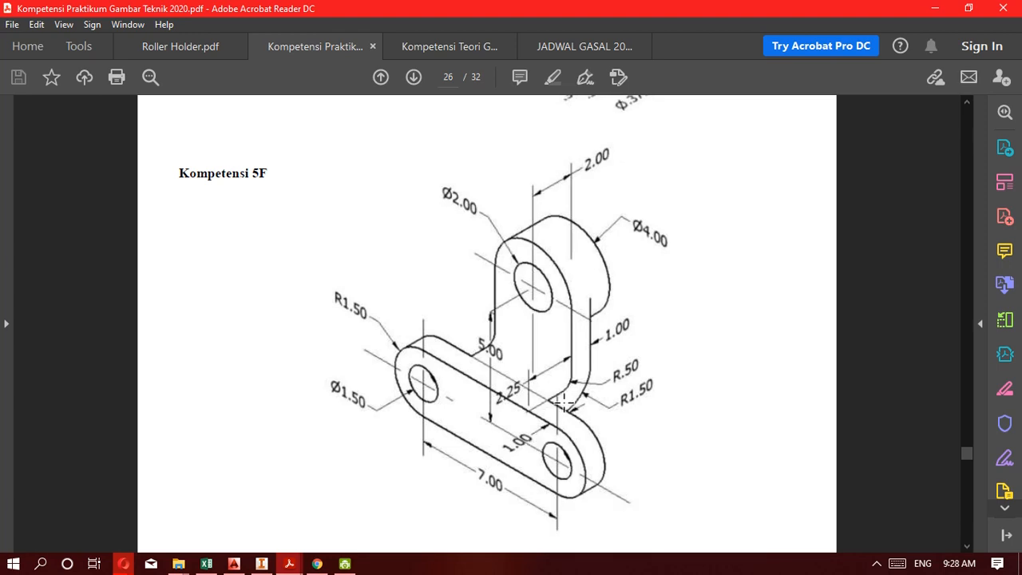
pyautogui.scroll(-1, 610, 420)
pyautogui.scroll(1, 609, 420)
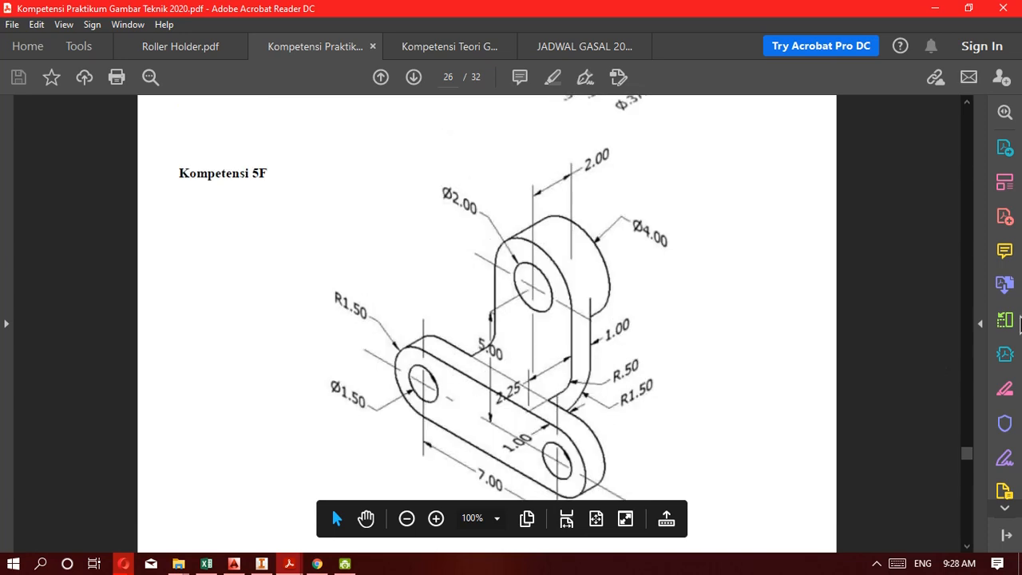
pyautogui.keyDown('ctrl'); pyautogui.scroll(-1, 714, 360); pyautogui.keyUp('ctrl')
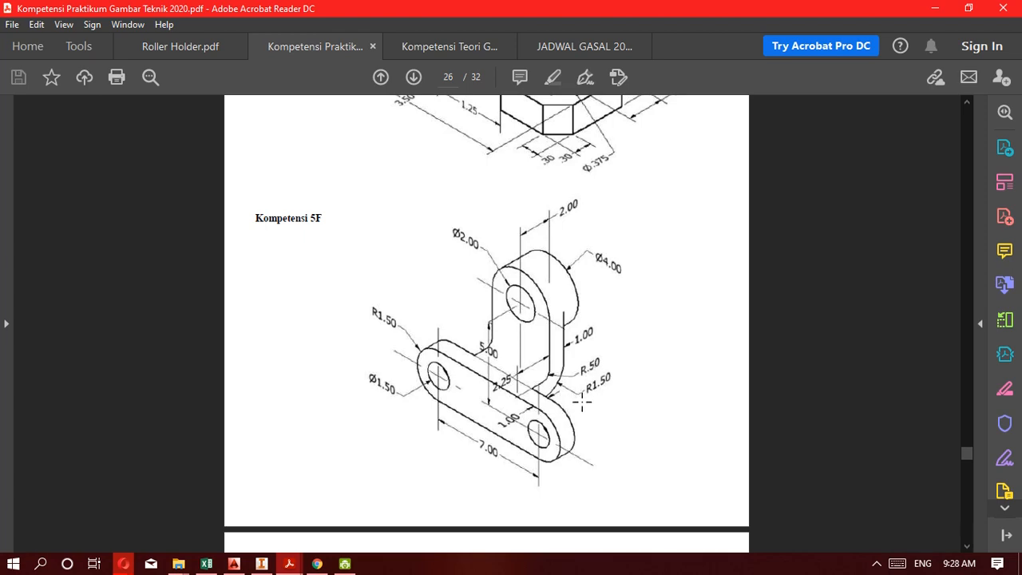
pyautogui.keyDown('ctrl'); pyautogui.scroll(1, 582, 405); pyautogui.keyUp('ctrl')
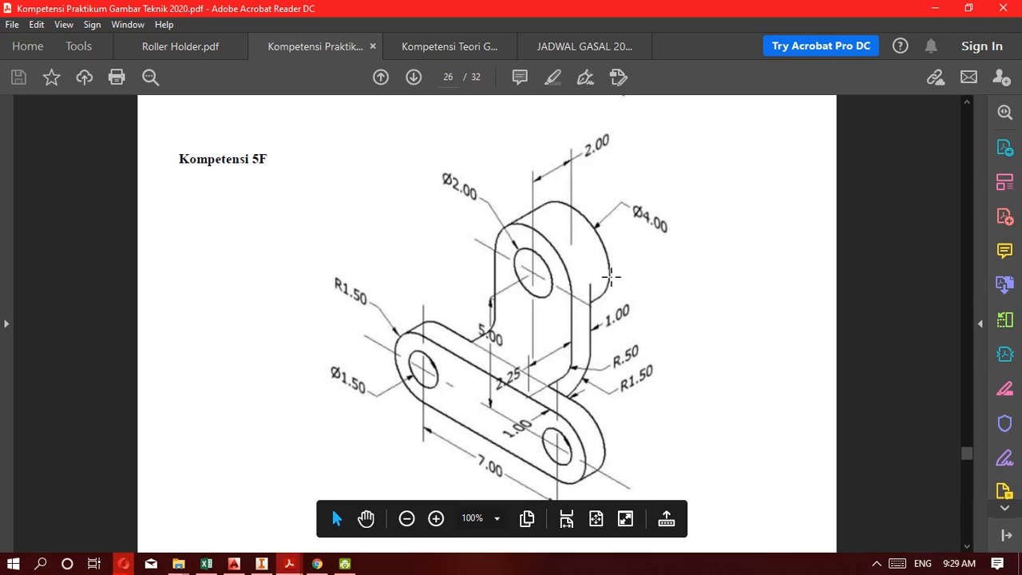
# Back in Inventor, extrude the bracket profile 350 mm toward the rear, leaving the three holes open.
pyautogui.click(257, 567)
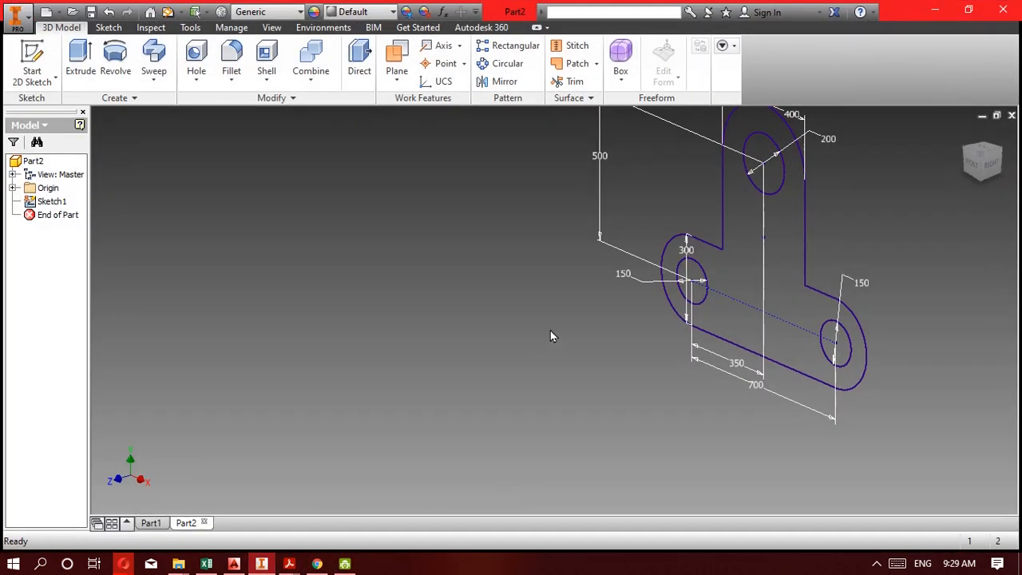
pyautogui.moveTo(497, 281)
pyautogui.mouseDown(button='middle')
pyautogui.moveTo(473, 299)
pyautogui.moveTo(304, 317)
pyautogui.mouseUp(button='middle')
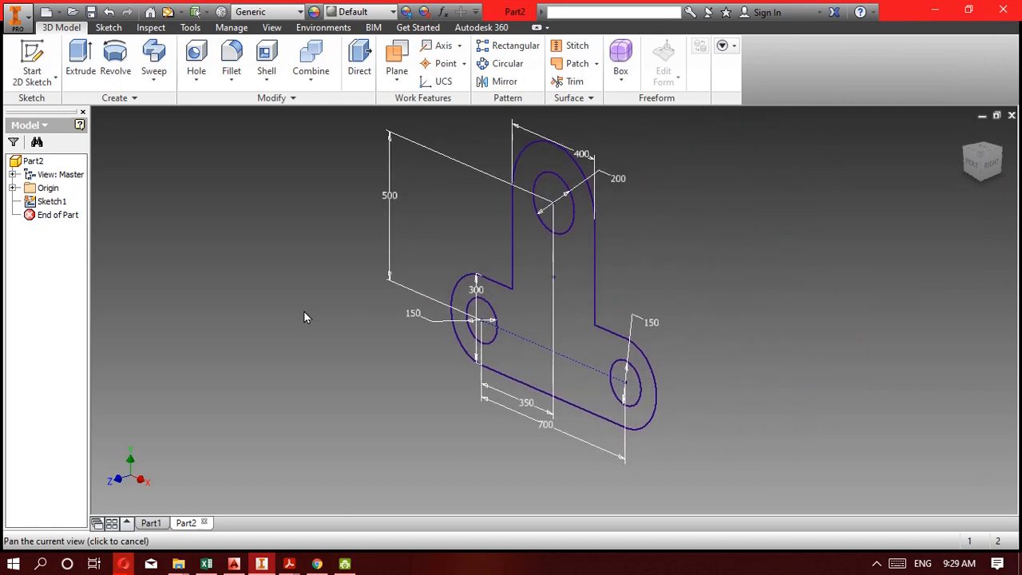
pyautogui.click(81, 60)
pyautogui.click(570, 269)
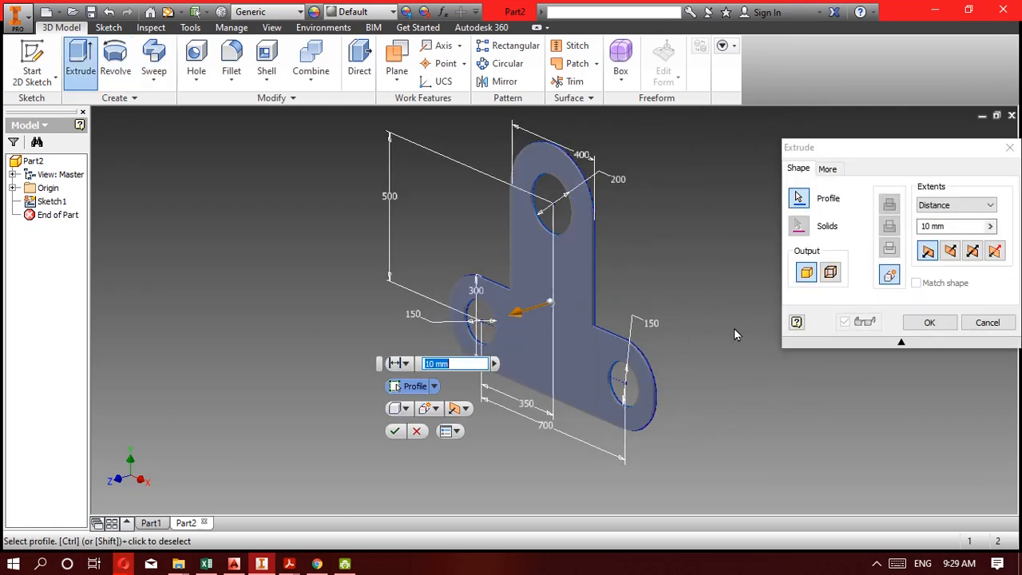
pyautogui.moveTo(536, 311); pyautogui.dragTo(676, 263)
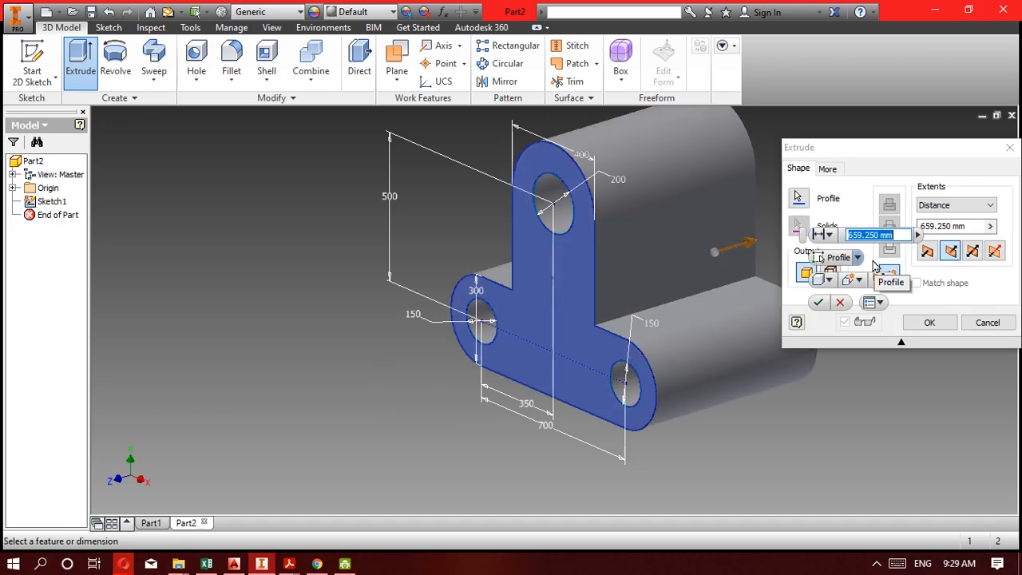
pyautogui.write('350')
pyautogui.press('Return')
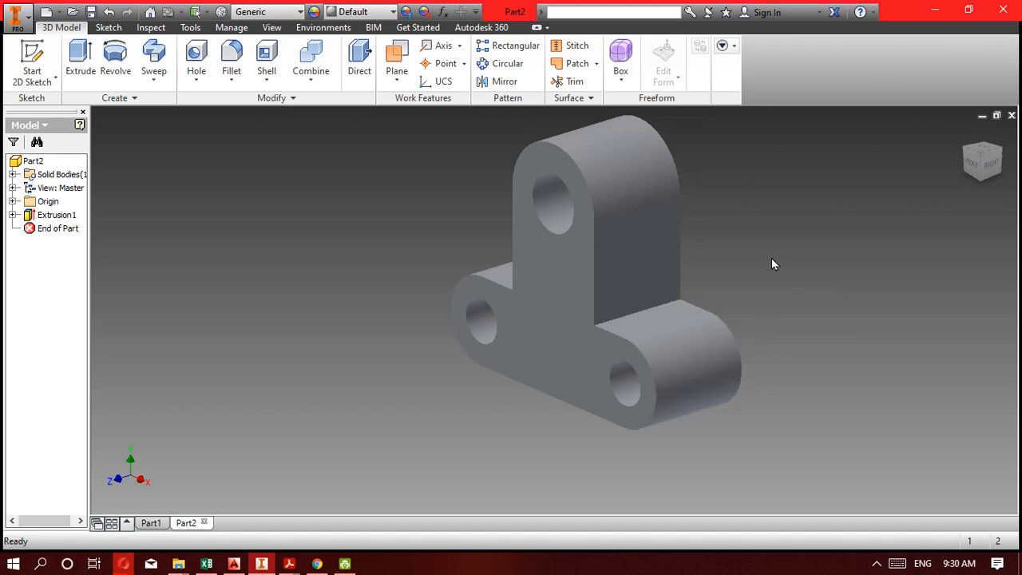
# Compare the extruded body with the 5F drawing in Acrobat Reader and return to Inventor.
pyautogui.click(260, 563)
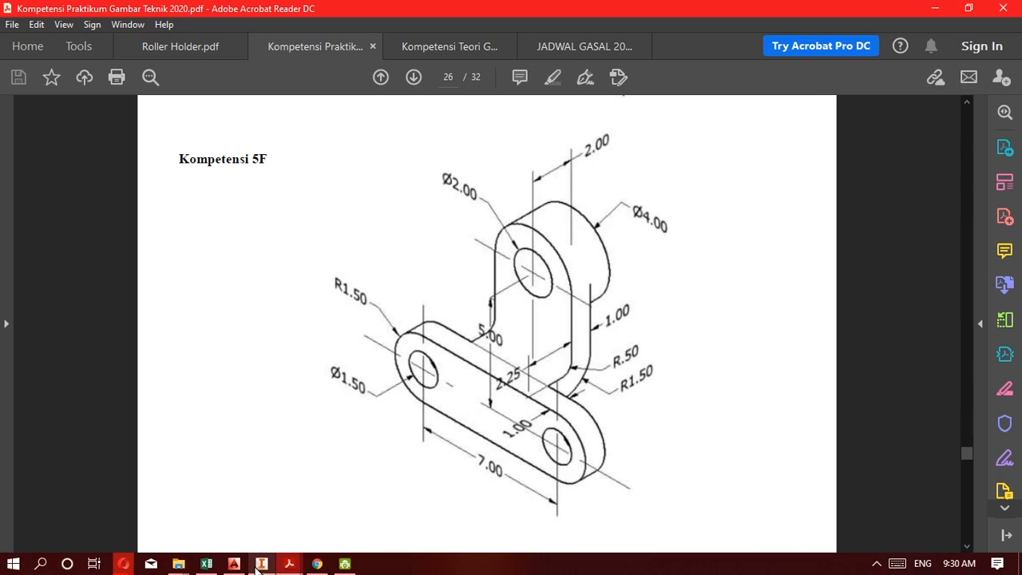
pyautogui.click(256, 566)
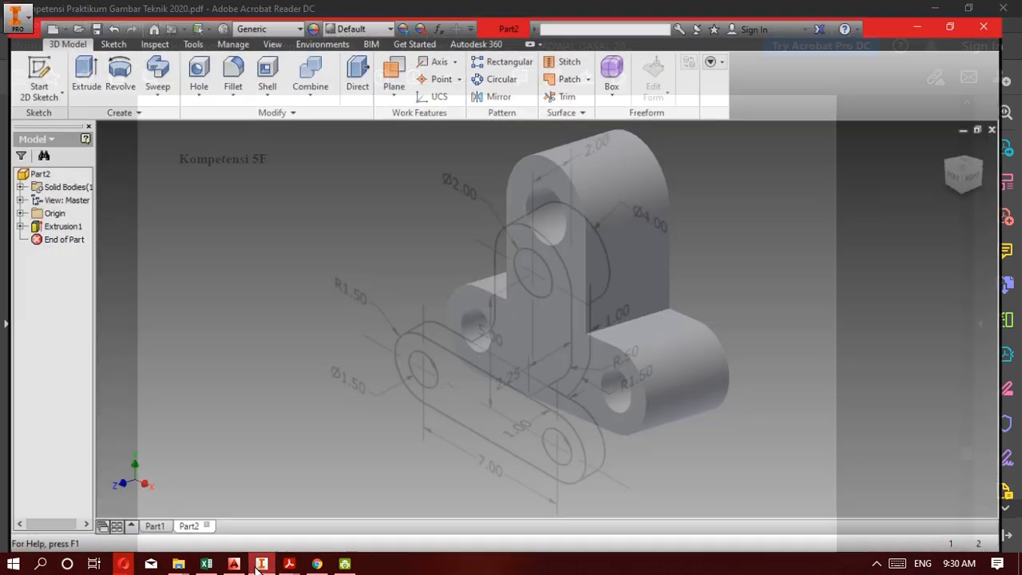
pyautogui.click(257, 566)
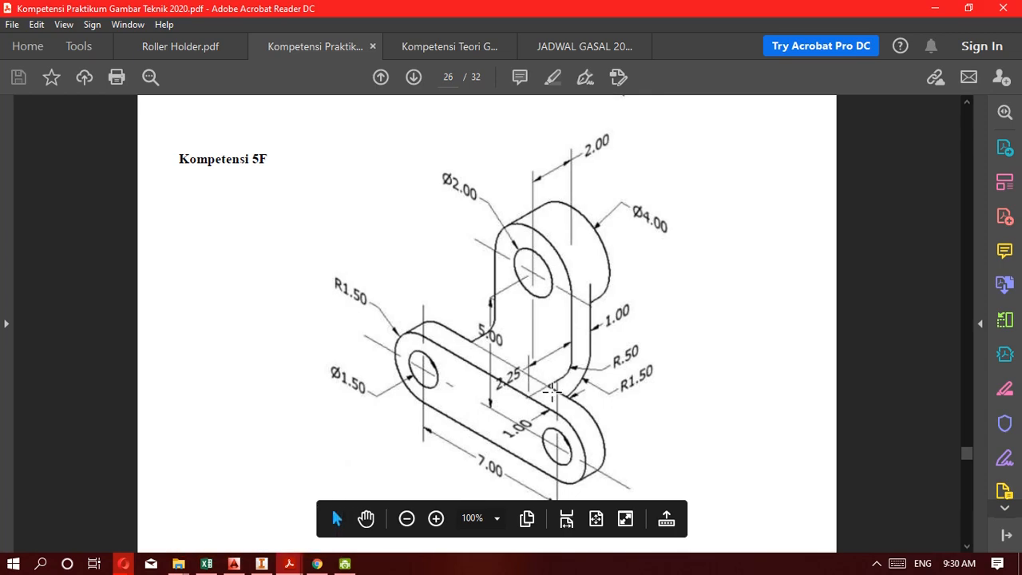
pyautogui.click(261, 566)
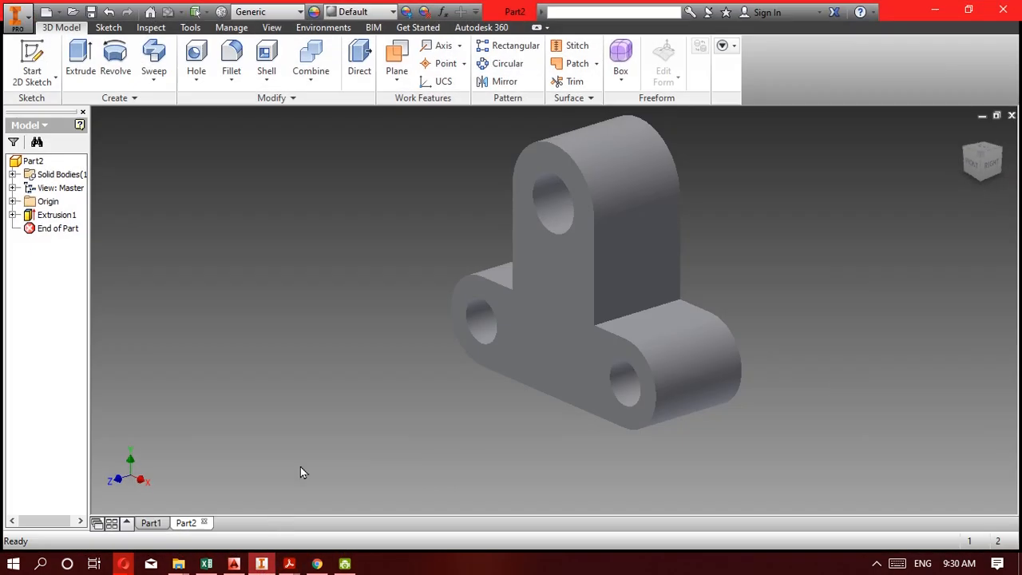
# Start a new sketch on the upright's flat right side face and slice the model at the sketch plane.
pyautogui.click(619, 298)
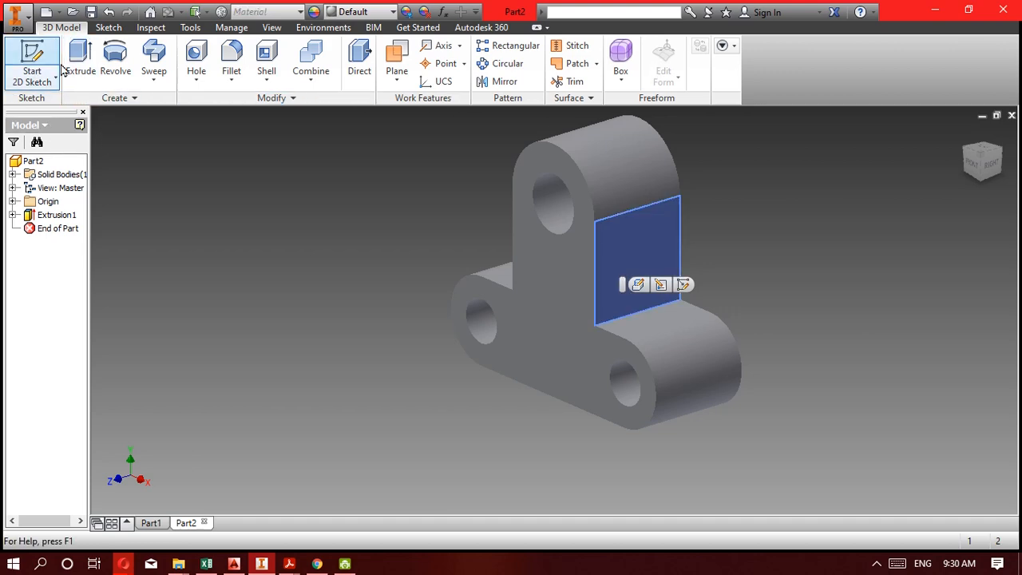
pyautogui.click(33, 59)
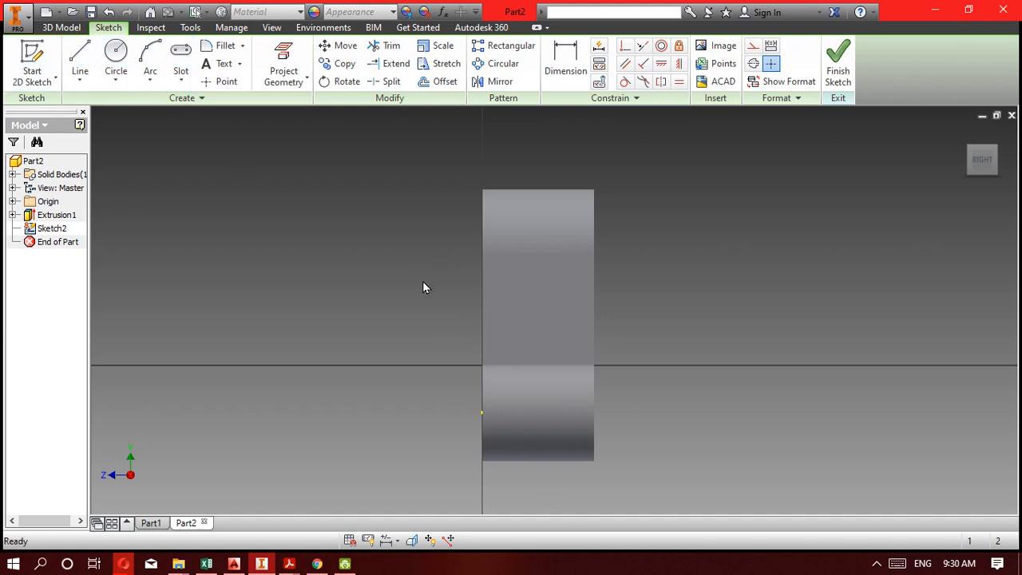
pyautogui.press('F7')
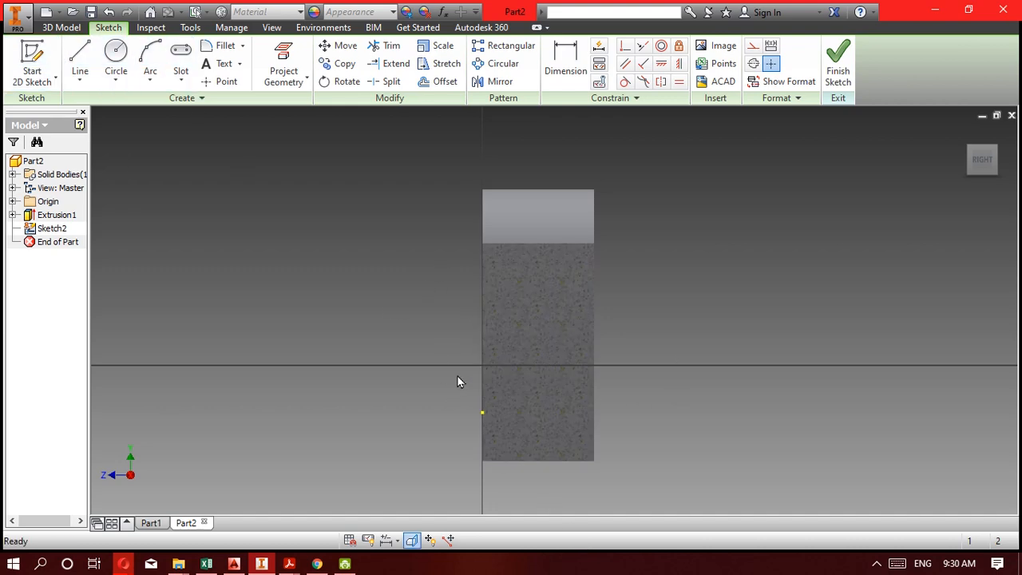
pyautogui.click(78, 66)
pyautogui.click(534, 177)
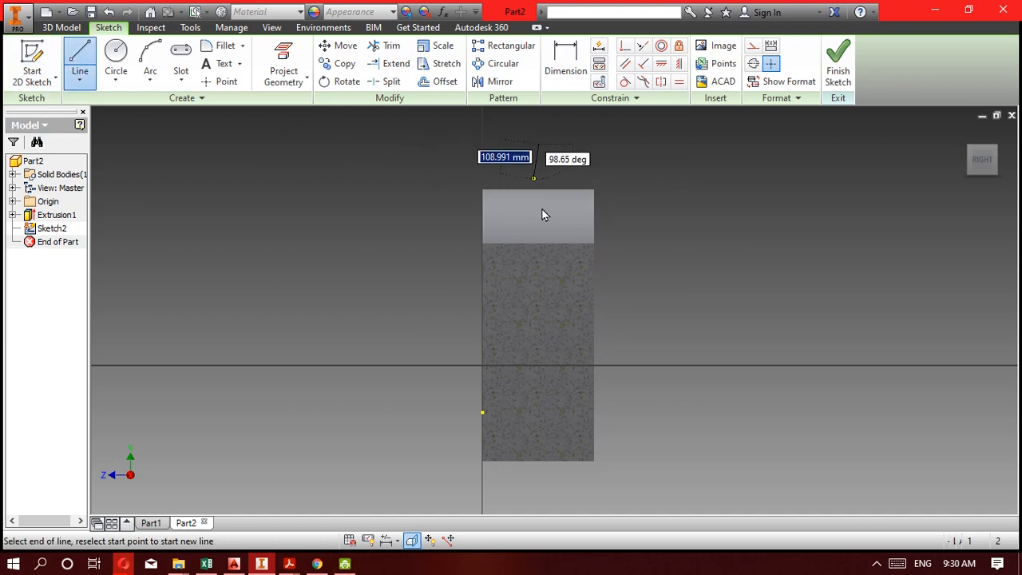
pyautogui.click(539, 328)
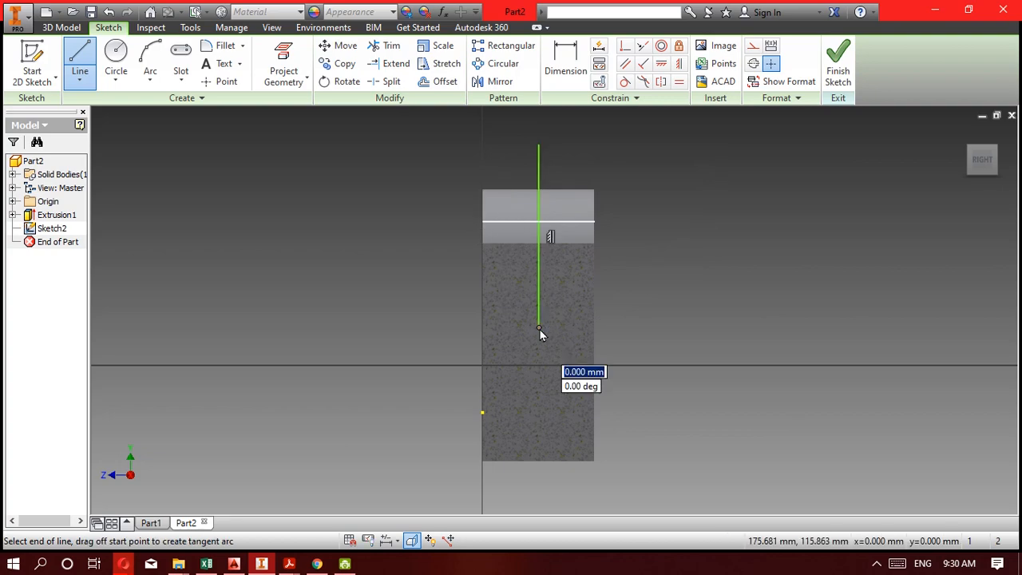
pyautogui.scroll(-3, 540, 334)
pyautogui.scroll(5, 540, 334)
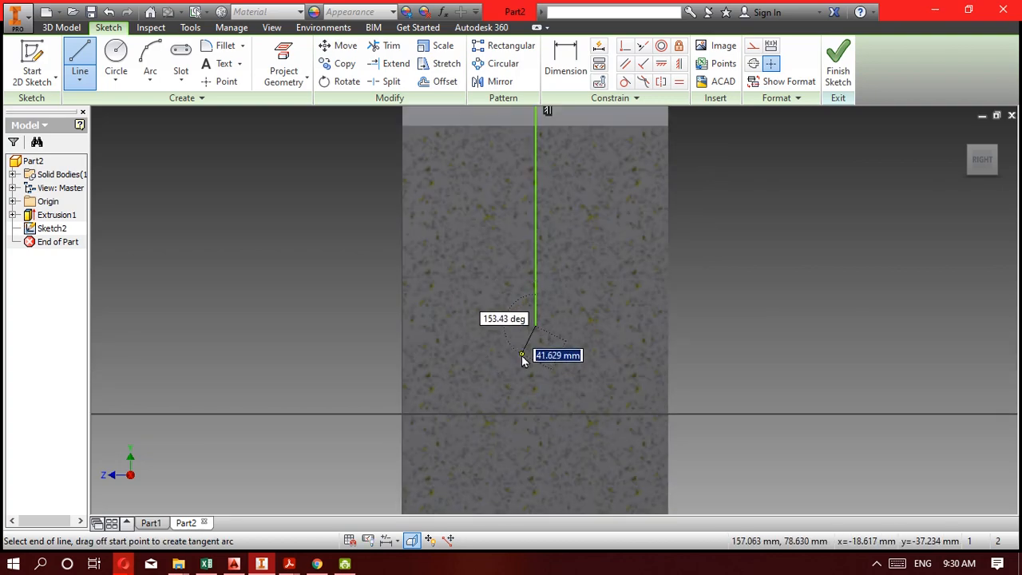
pyautogui.press('Escape')
pyautogui.hotkey('ctrl', 'z')
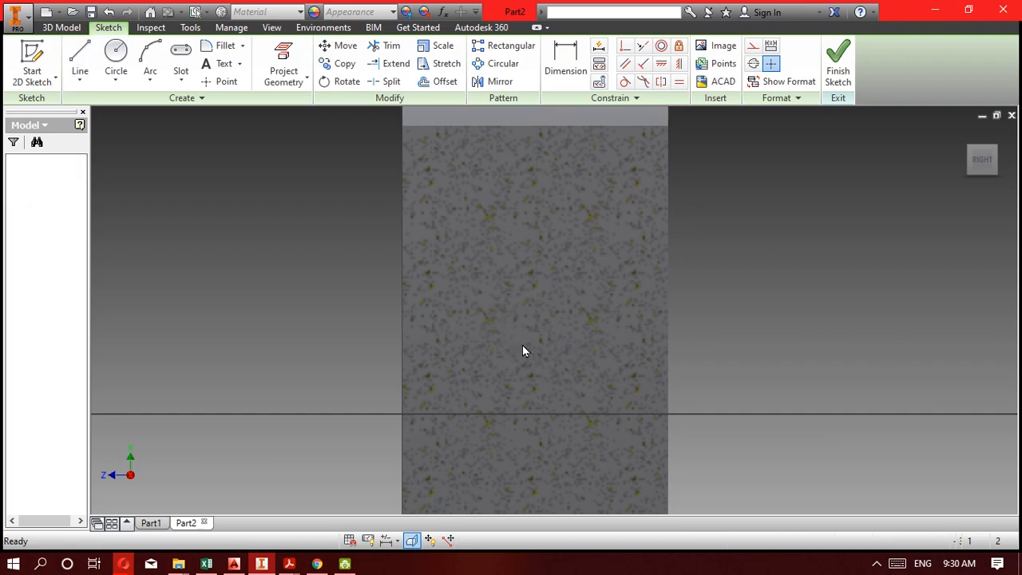
pyautogui.scroll(3, 522, 345)
pyautogui.scroll(-5, 522, 345)
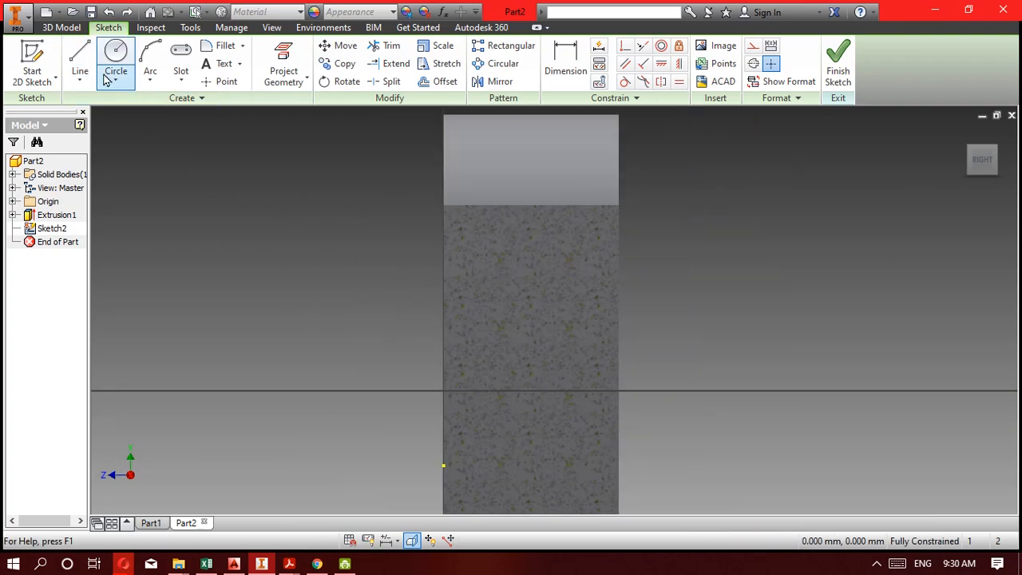
pyautogui.click(80, 64)
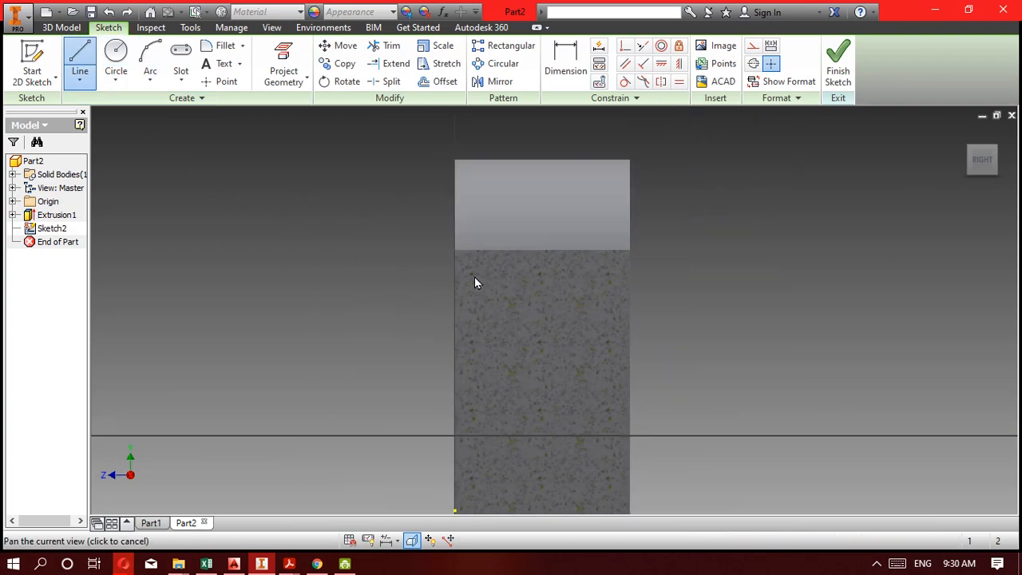
pyautogui.click(549, 146)
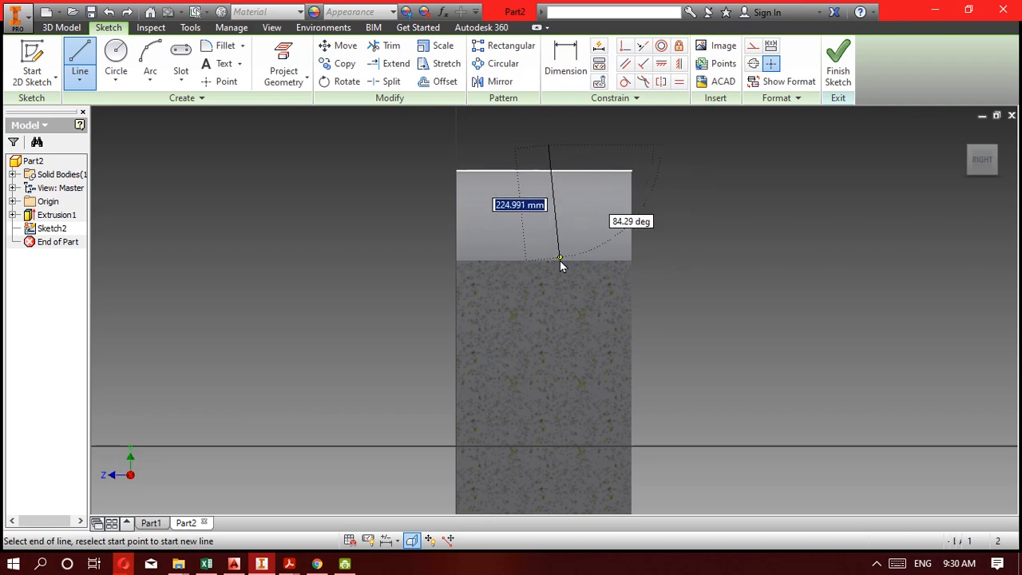
pyautogui.click(548, 401)
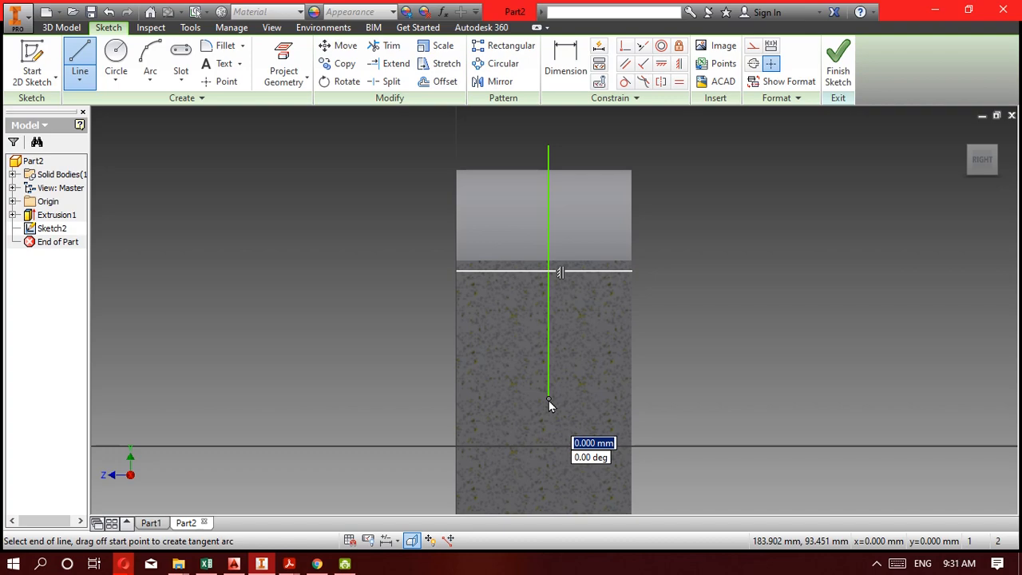
pyautogui.moveTo(549, 400); pyautogui.dragTo(477, 480)
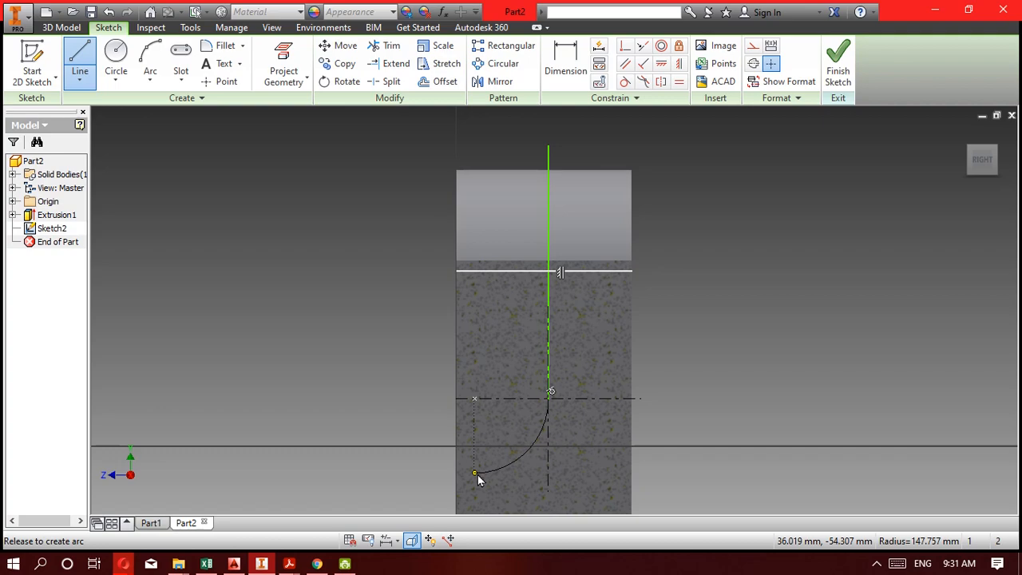
pyautogui.moveTo(478, 479); pyautogui.dragTo(477, 476)
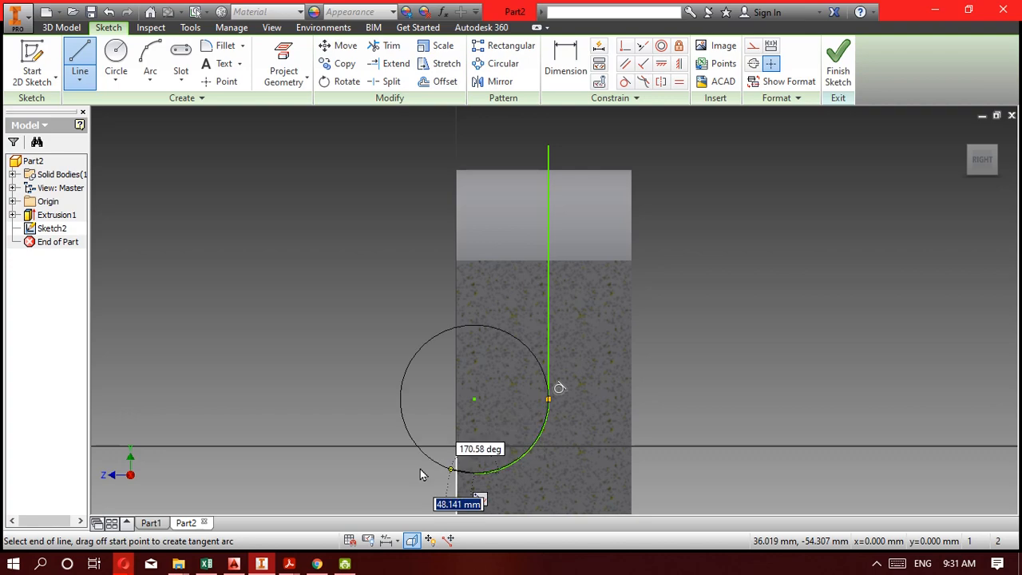
pyautogui.click(328, 475)
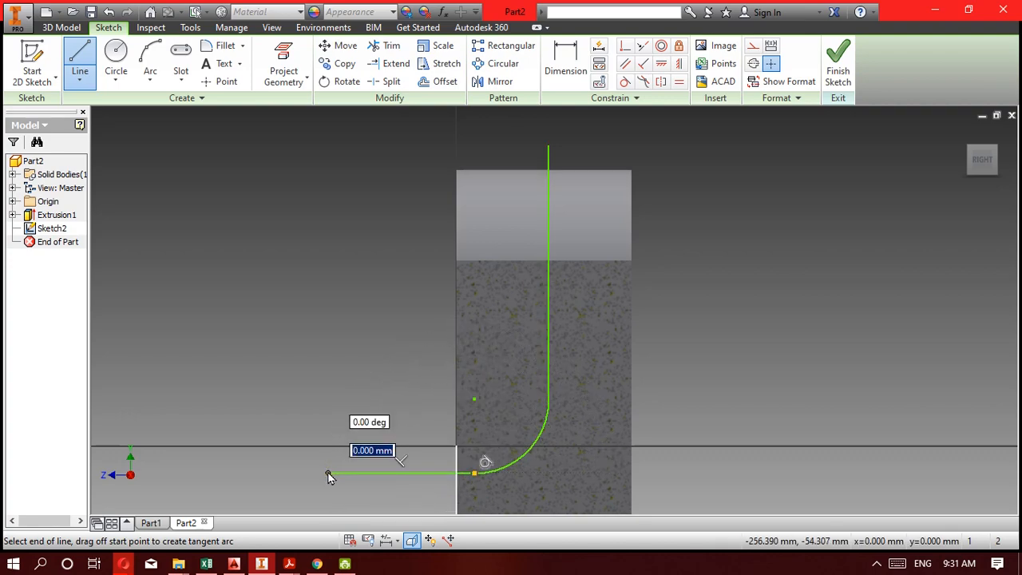
pyautogui.press('Escape')
pyautogui.hotkey('ctrl', 'z')
pyautogui.hotkey('ctrl', 'z')
pyautogui.hotkey('ctrl', 'z')
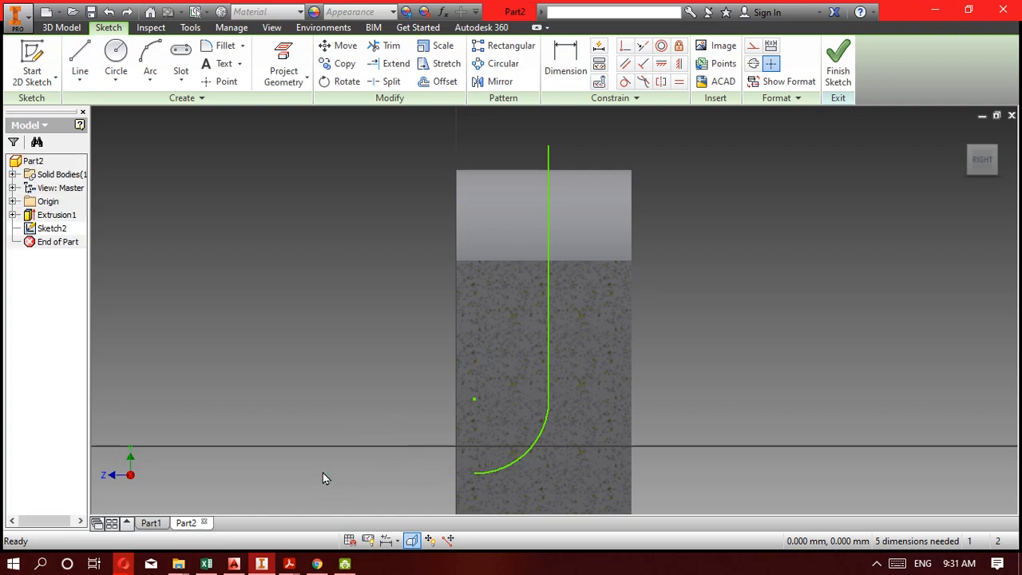
# Sketch a vertical line about 510 mm long down the upright, continued by a tangent arc and a horizontal line about 243 mm past the front edge.
pyautogui.click(80, 60)
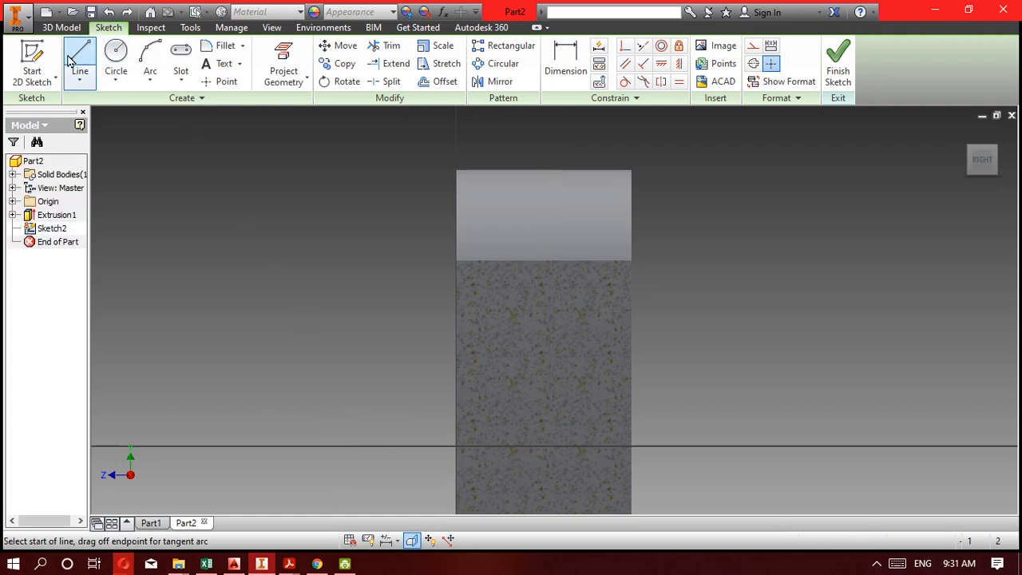
pyautogui.click(551, 130)
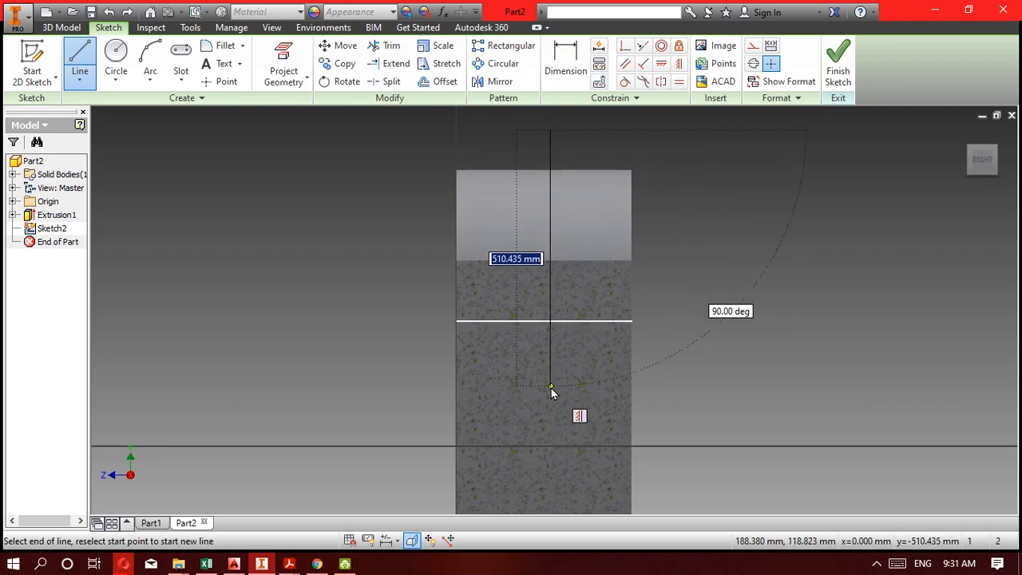
pyautogui.click(551, 388)
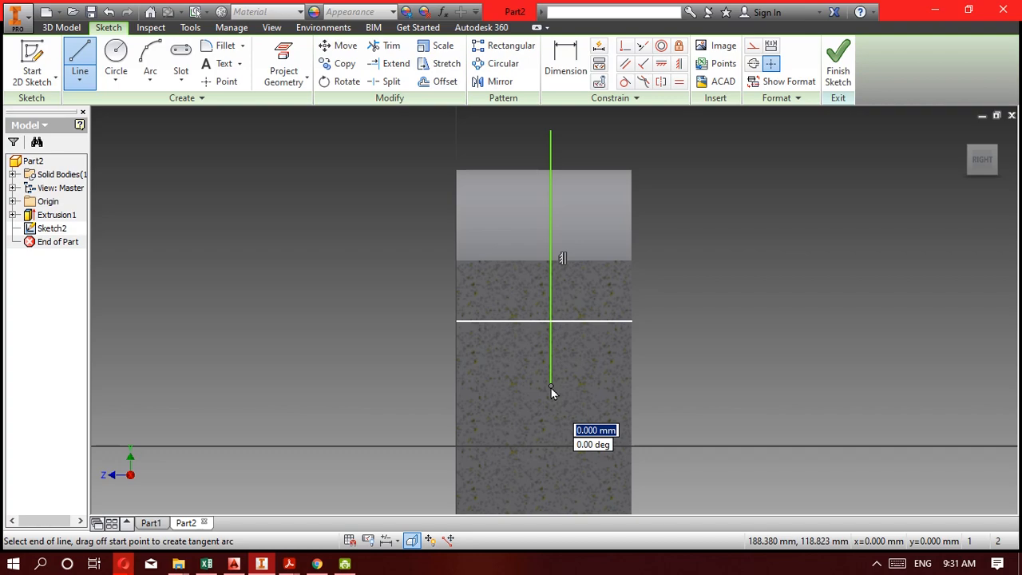
pyautogui.moveTo(551, 388); pyautogui.dragTo(479, 452)
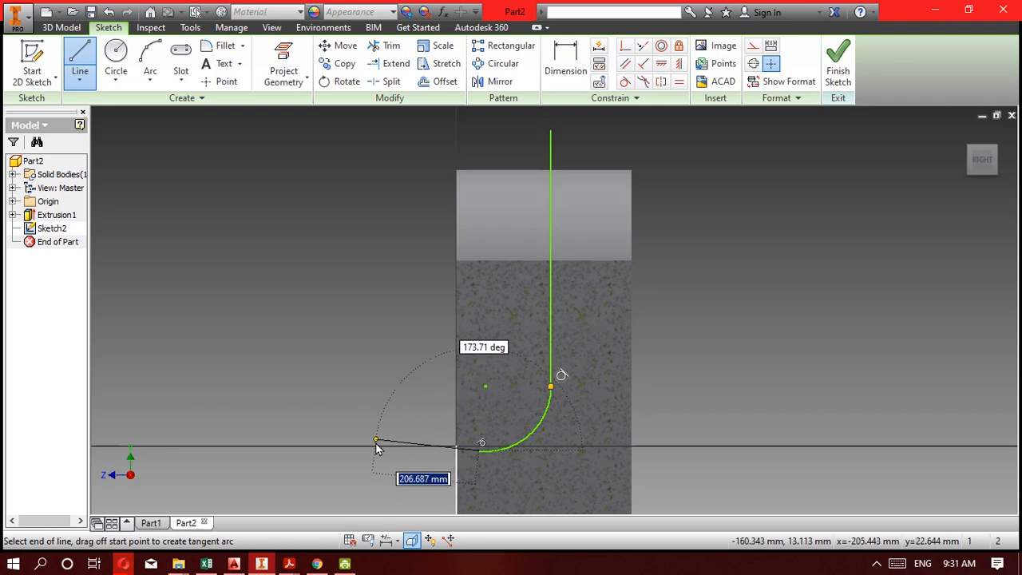
pyautogui.click(357, 452)
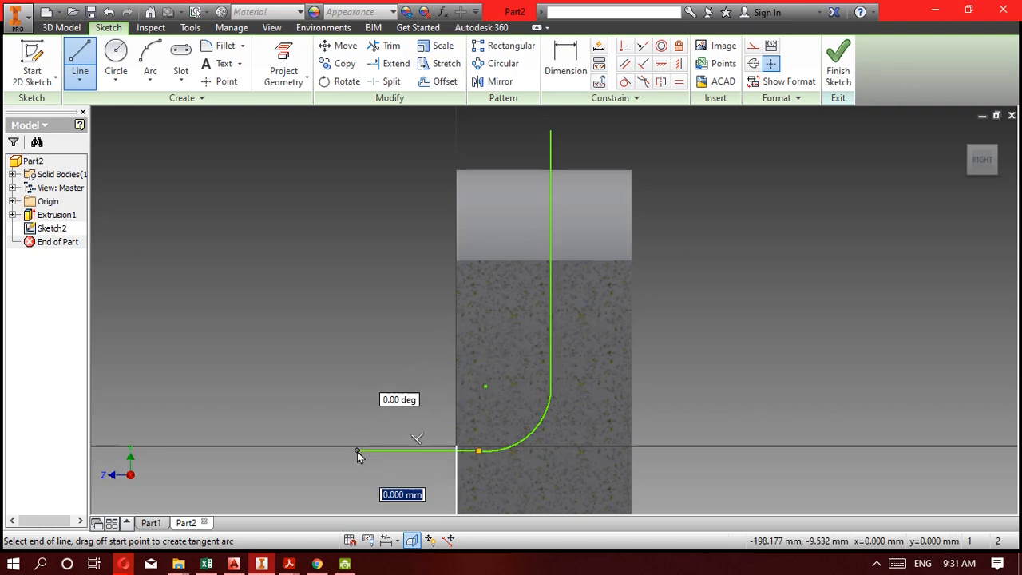
# Close the profile with a vertical line in front of the body and a horizontal line above it back to the start point.
pyautogui.moveTo(399, 189); pyautogui.dragTo(386, 271, button='middle')
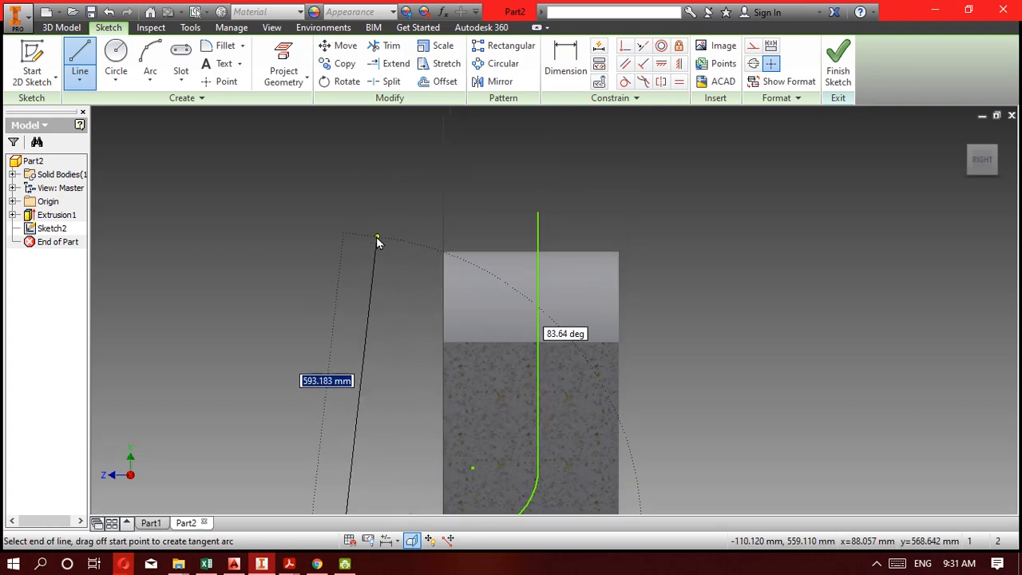
pyautogui.click(343, 213)
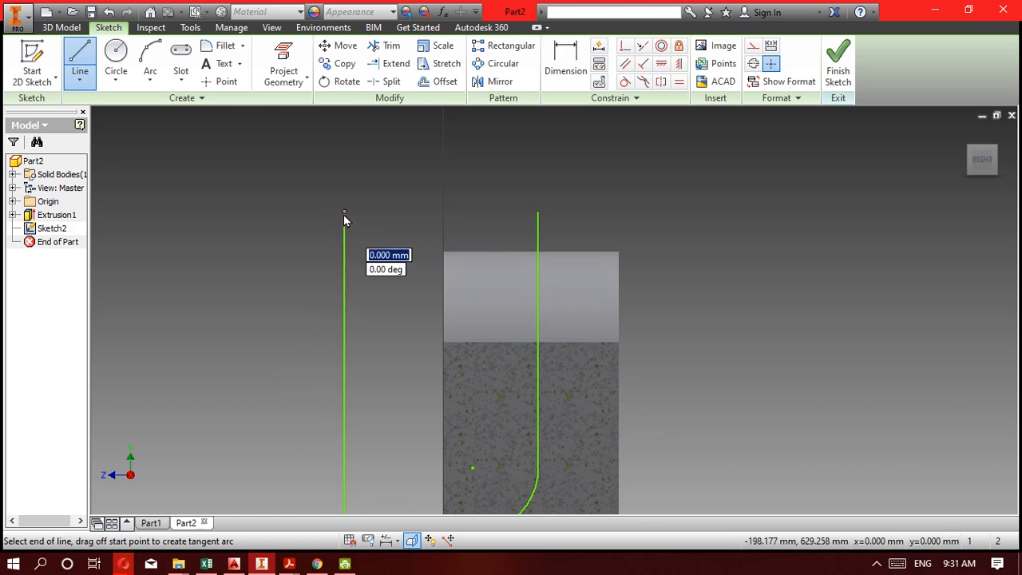
pyautogui.click(541, 213)
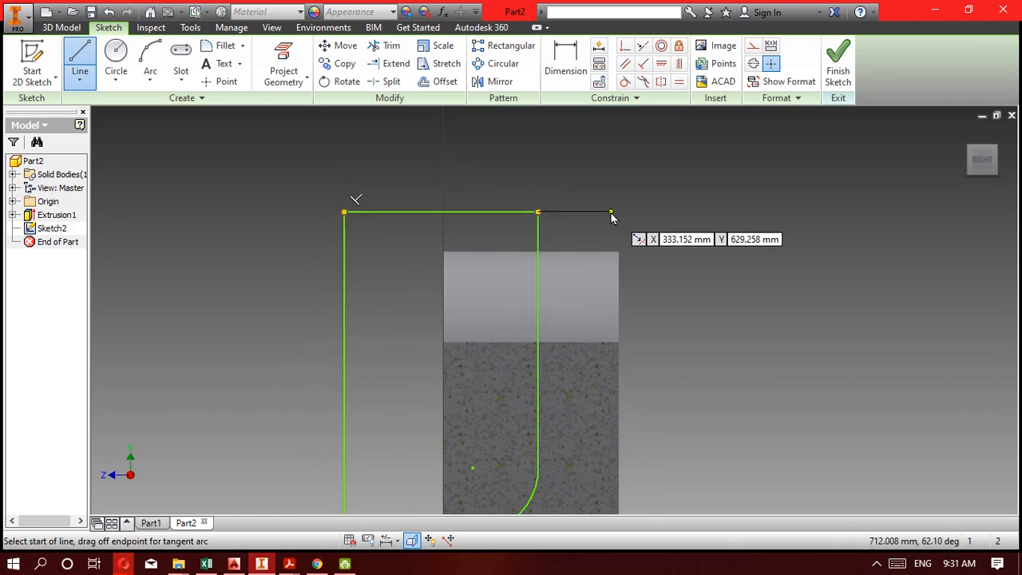
pyautogui.scroll(3, 612, 212)
pyautogui.scroll(-6, 585, 188)
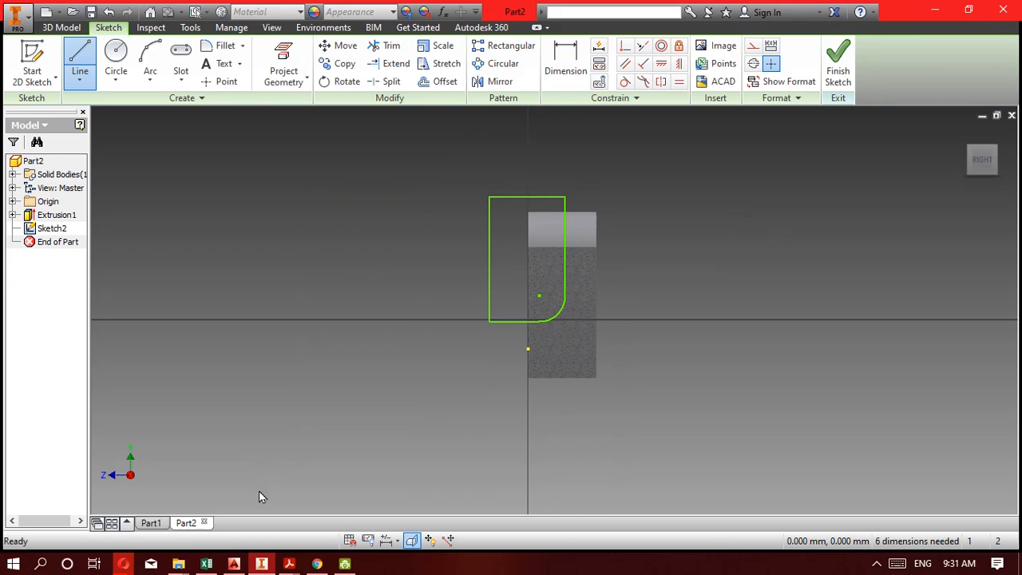
# Check the offset and radius dimensions on the 5F drawing in Acrobat Reader and return to Inventor.
pyautogui.click(262, 564)
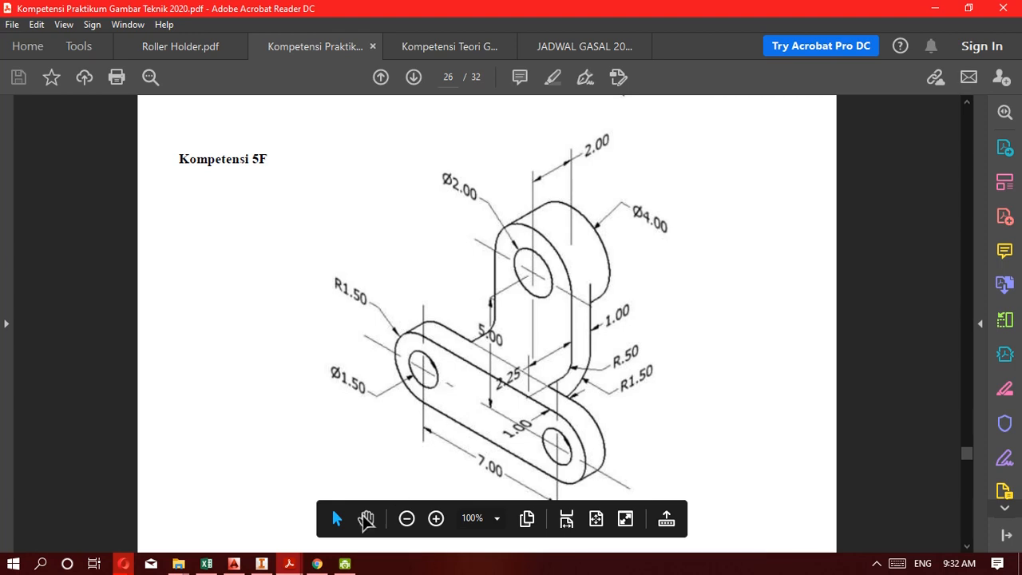
pyautogui.click(262, 564)
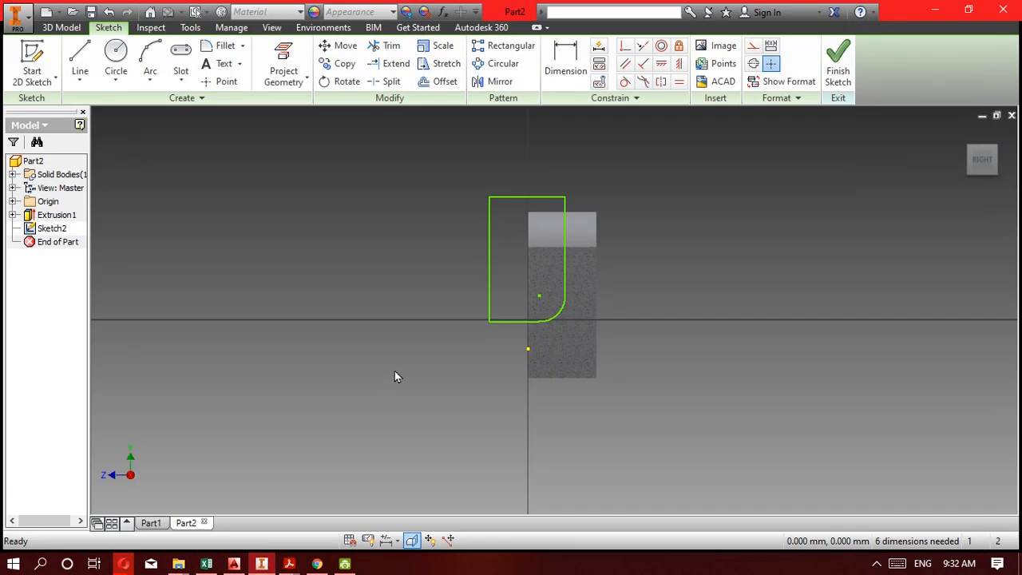
pyautogui.press('d')
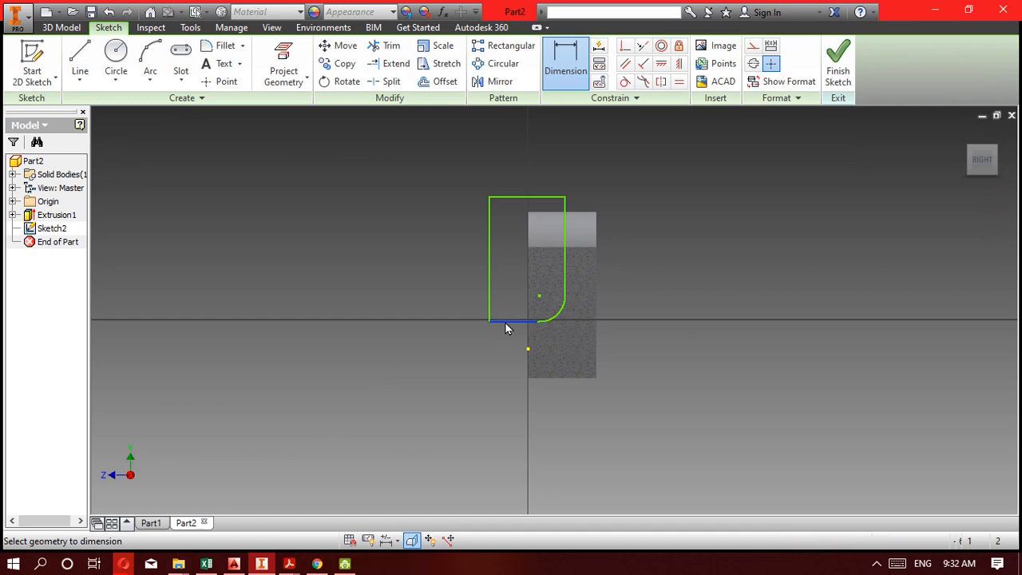
pyautogui.click(508, 321)
pyautogui.click(556, 388)
pyautogui.press('Escape')
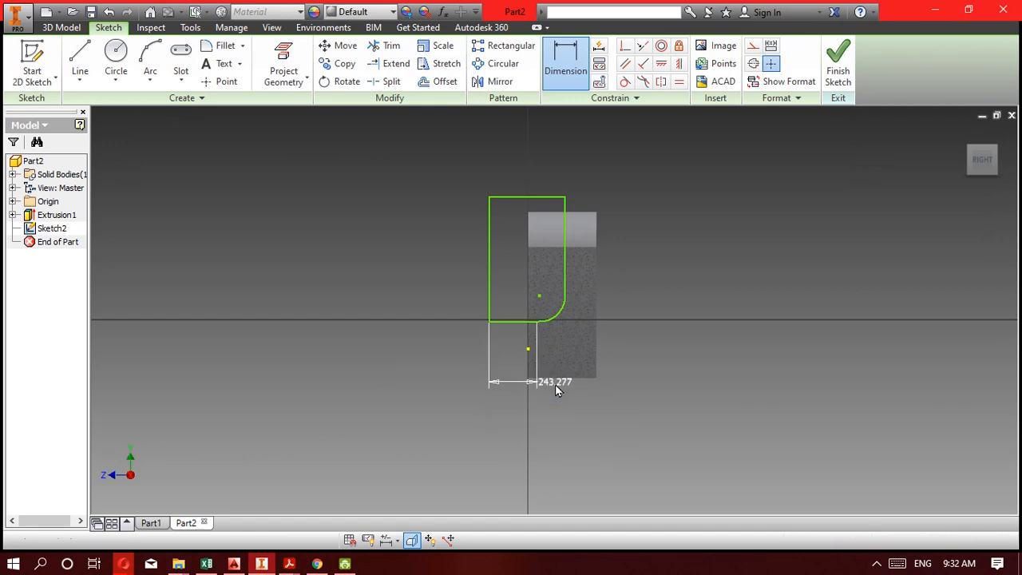
pyautogui.hotkey('ctrl', 'z')
# Dimension the vertical distance between the body's bottom edge and the profile's lower horizontal line at 300 mm.
pyautogui.press('d')
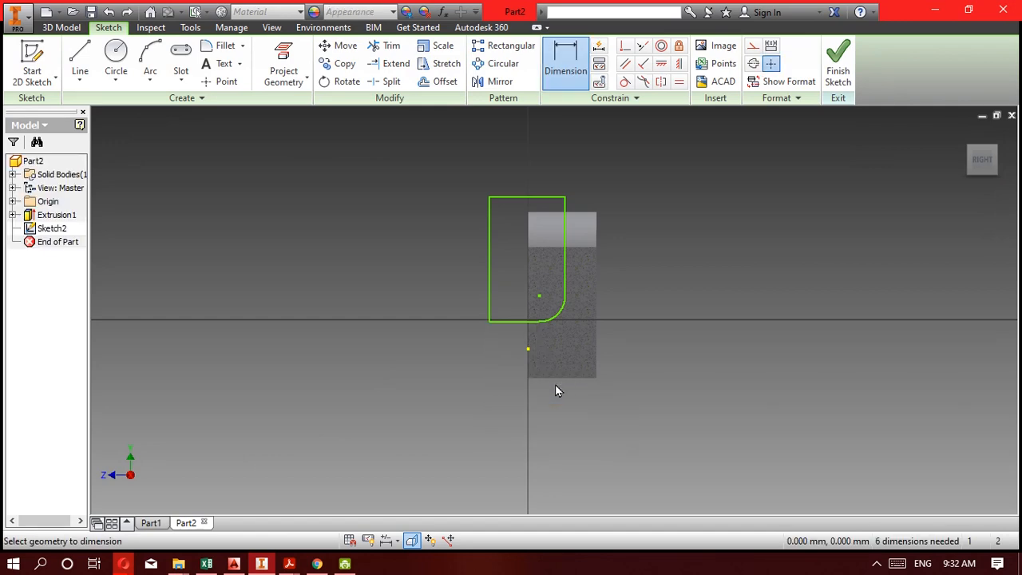
pyautogui.click(560, 387)
pyautogui.click(503, 321)
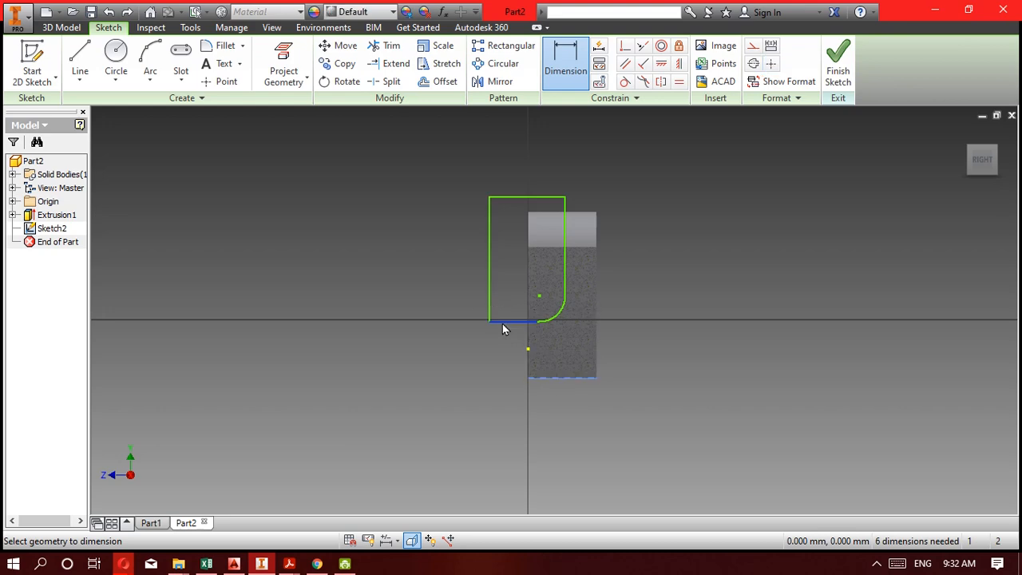
pyautogui.click(455, 331)
pyautogui.write('300')
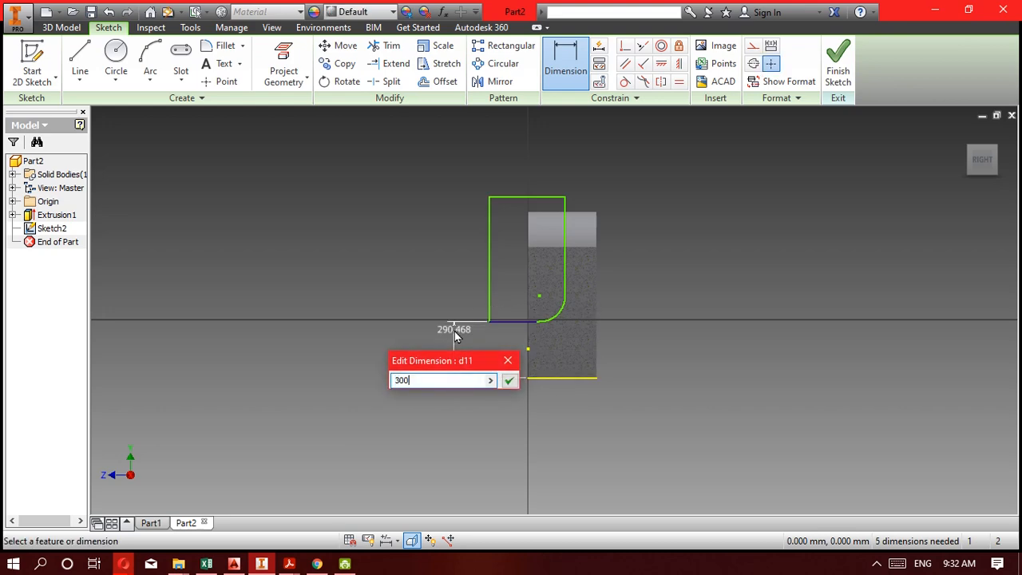
pyautogui.press('Return')
# Constrain the profile's corner arc tangent to its lower horizontal line.
pyautogui.scroll(5, 527, 315)
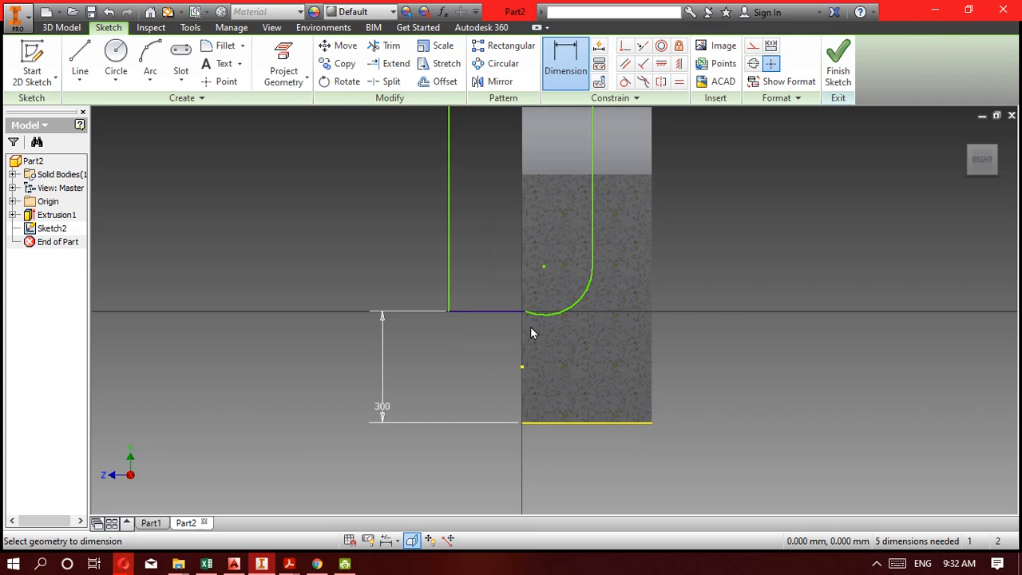
pyautogui.scroll(3, 525, 310)
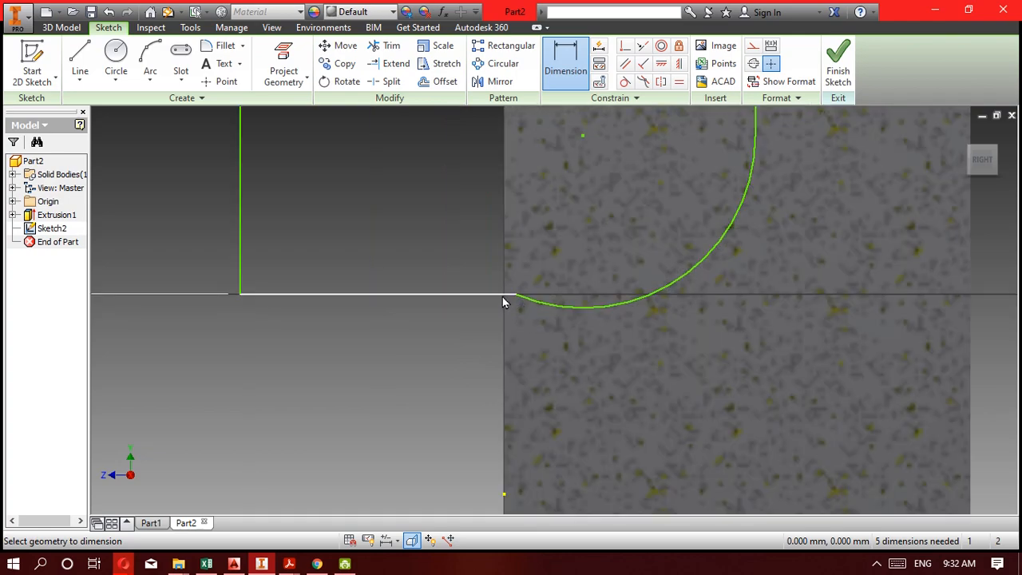
pyautogui.click(626, 82)
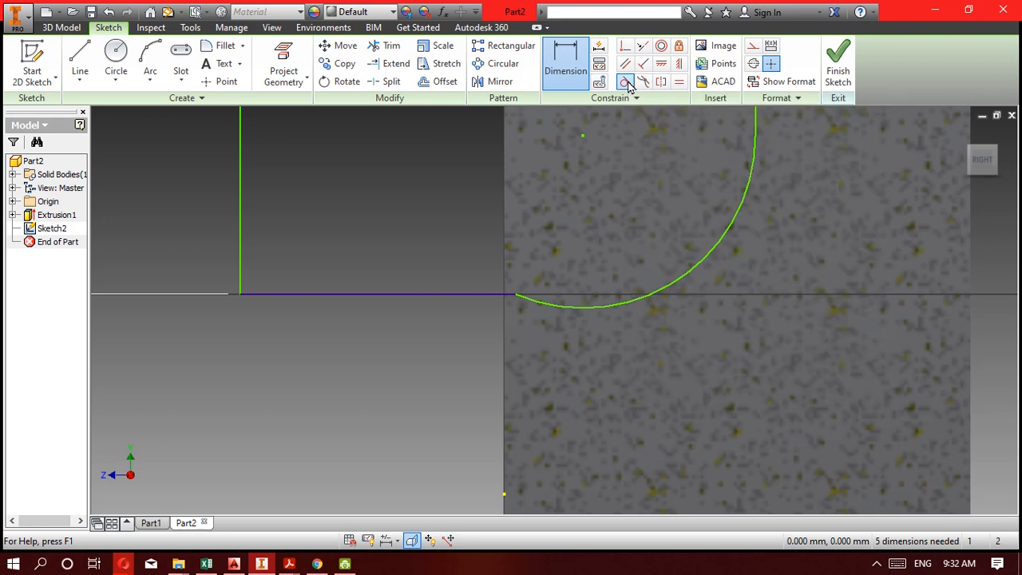
pyautogui.click(457, 293)
pyautogui.click(539, 310)
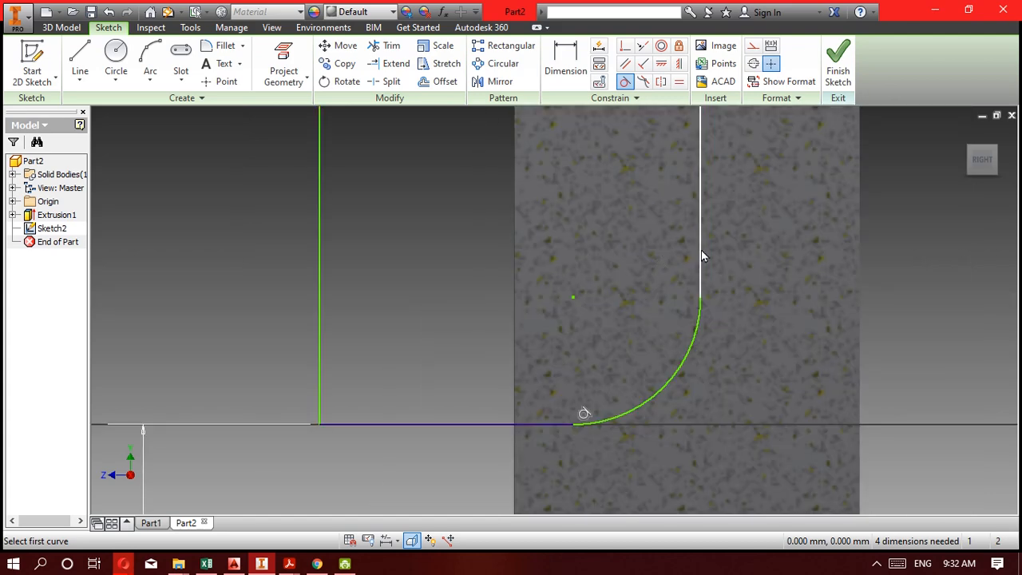
# Try to add a tangent constraint between the corner arc and the profile's rear vertical line.
pyautogui.click(701, 250)
pyautogui.click(703, 332)
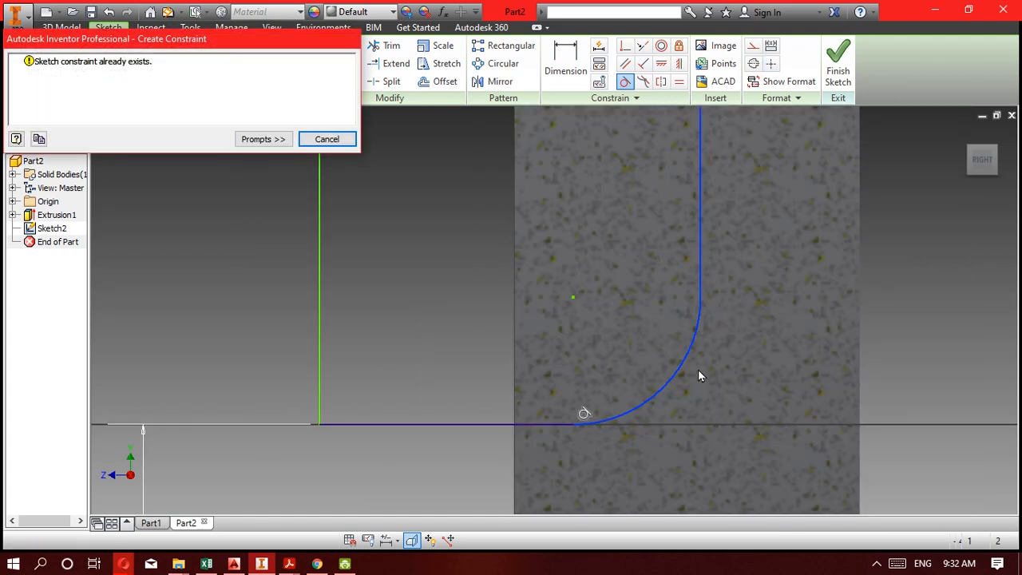
pyautogui.click(313, 141)
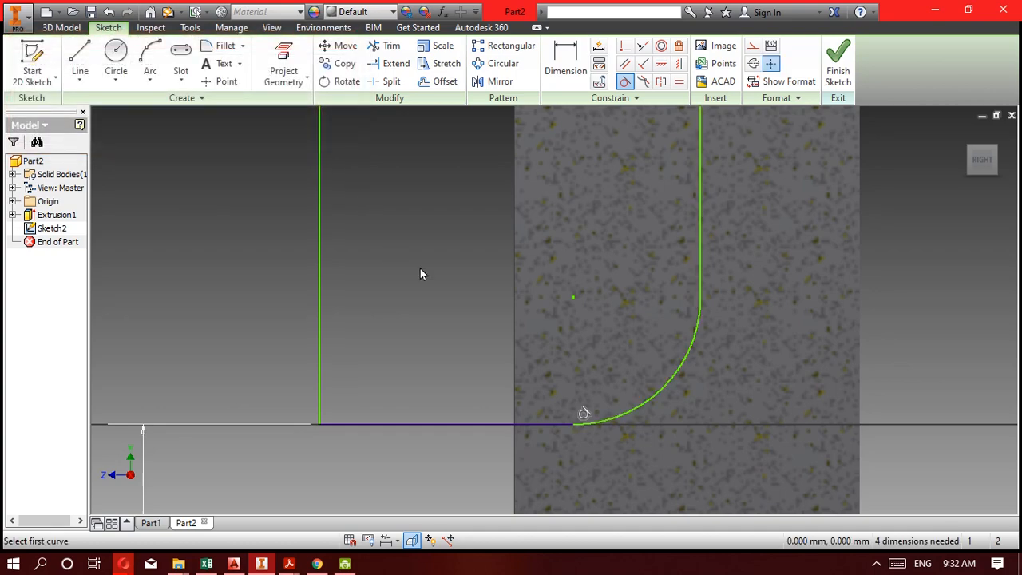
pyautogui.scroll(2, 420, 273)
pyautogui.scroll(-4, 420, 274)
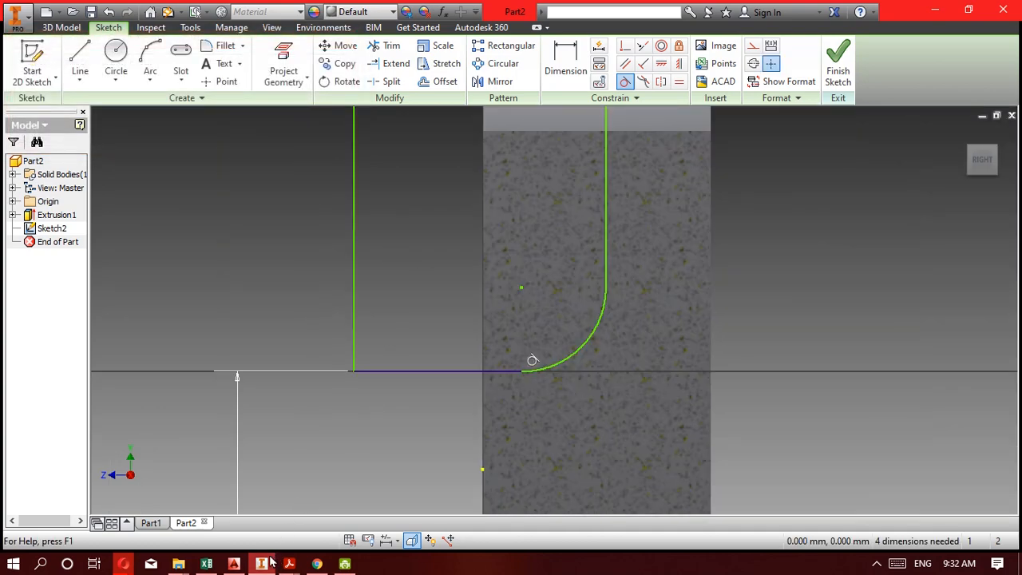
# Check the radius on the 5F drawing in Acrobat Reader, return to Inventor and dimension the profile's corner arc at 50 mm radius.
pyautogui.hotkey('alt', 'Tab')
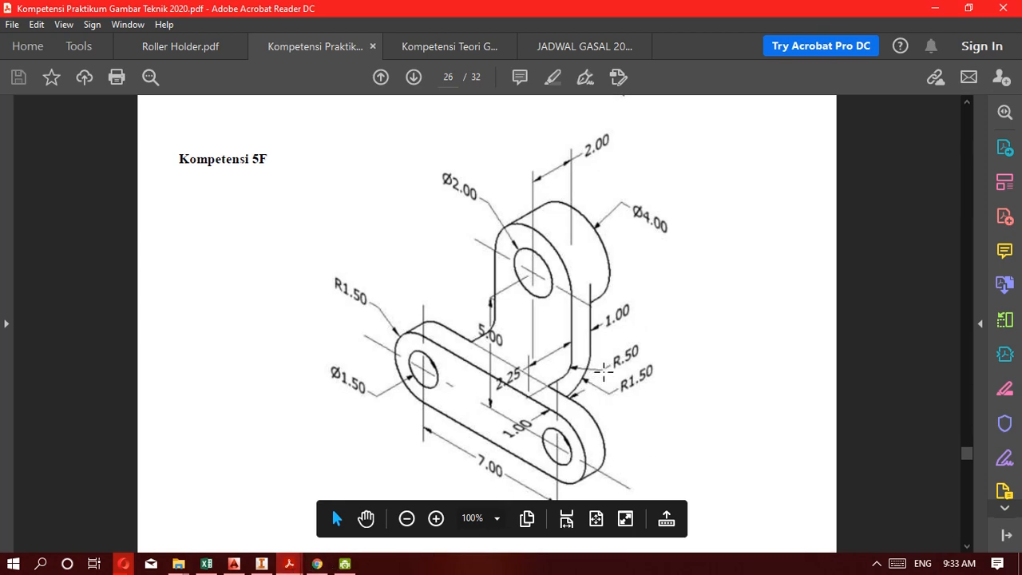
pyautogui.click(261, 564)
pyautogui.click(576, 352)
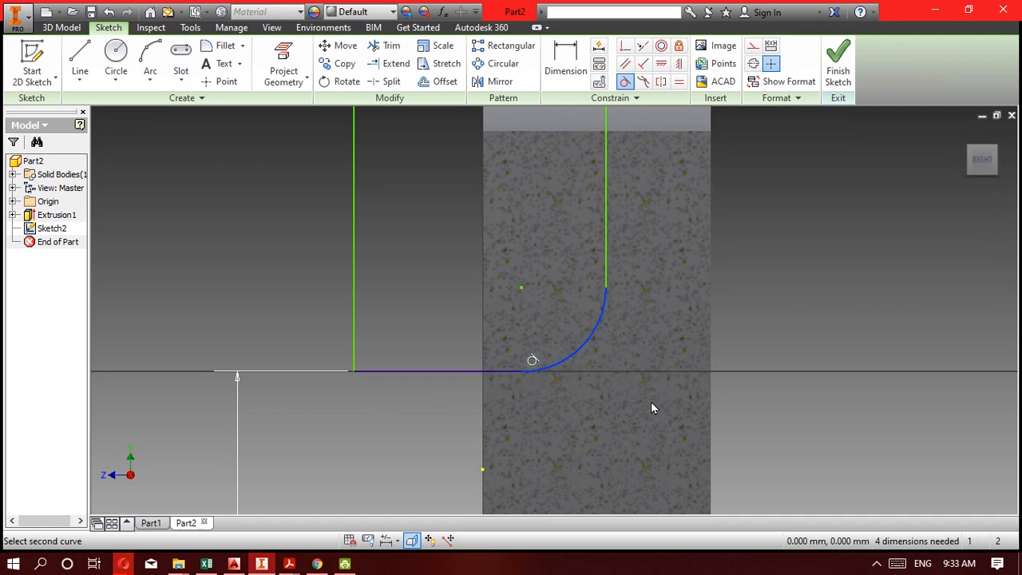
pyautogui.press('Escape')
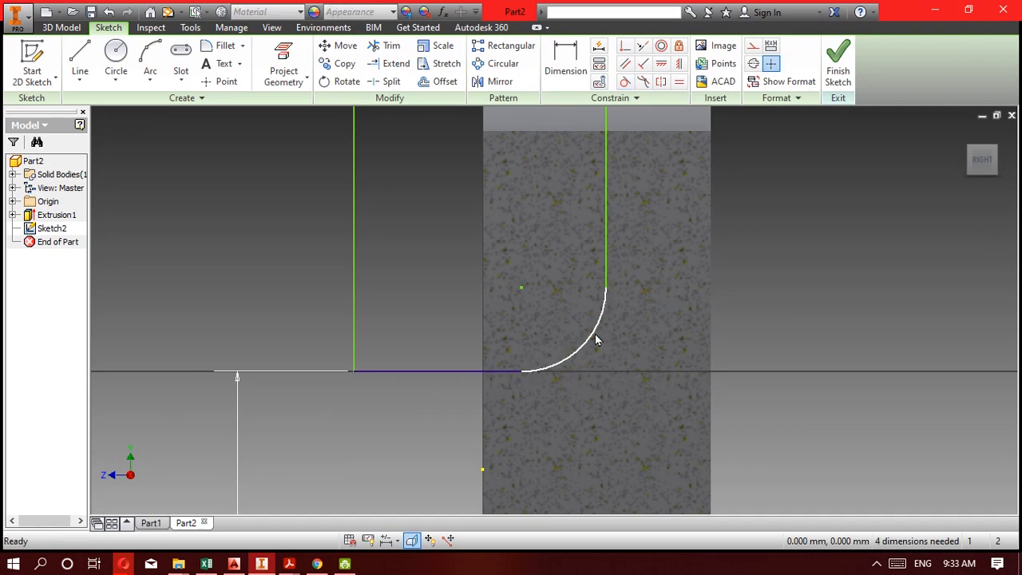
pyautogui.click(566, 57)
pyautogui.click(590, 333)
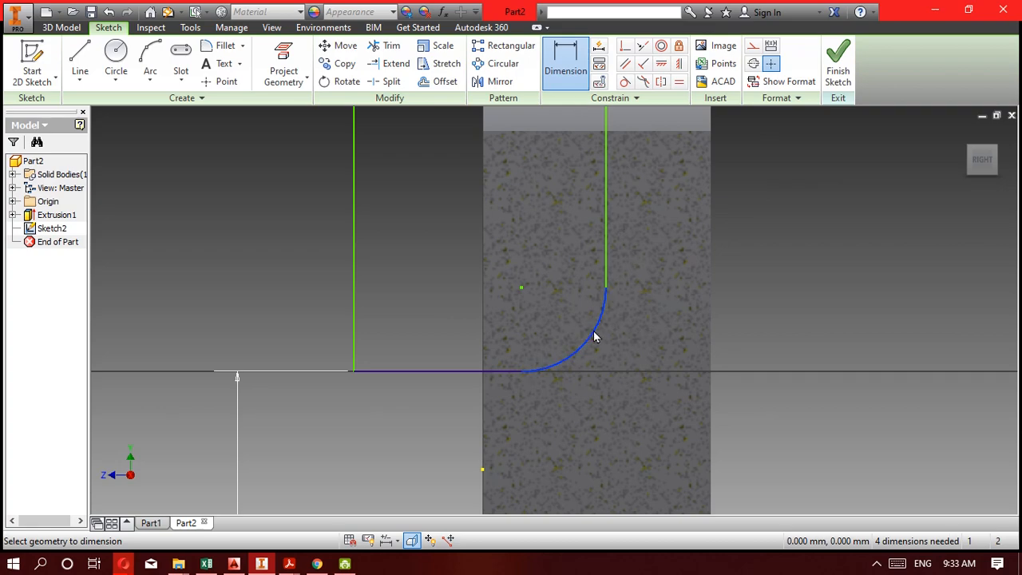
pyautogui.click(639, 433)
pyautogui.write('15')
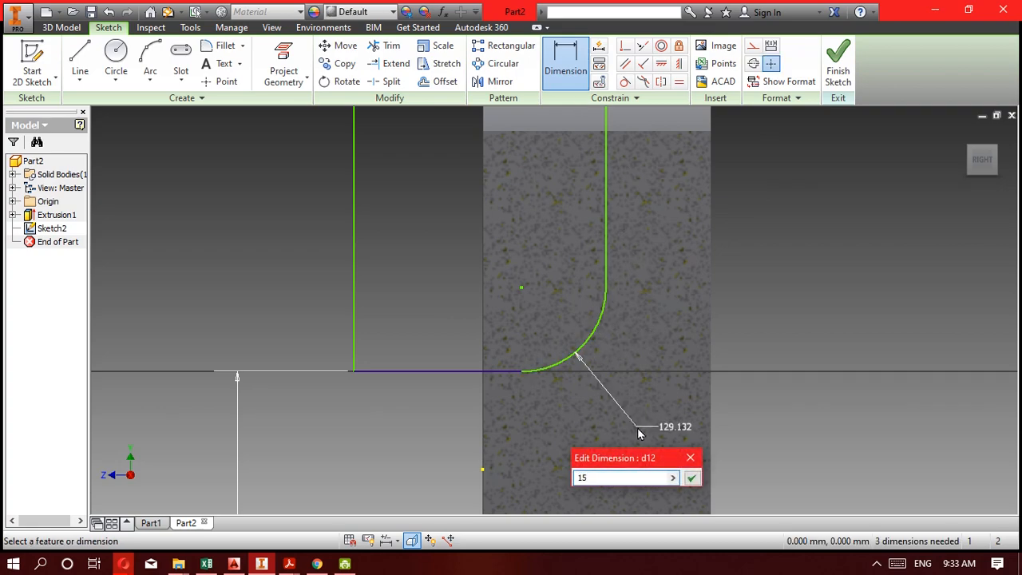
pyautogui.press('Return')
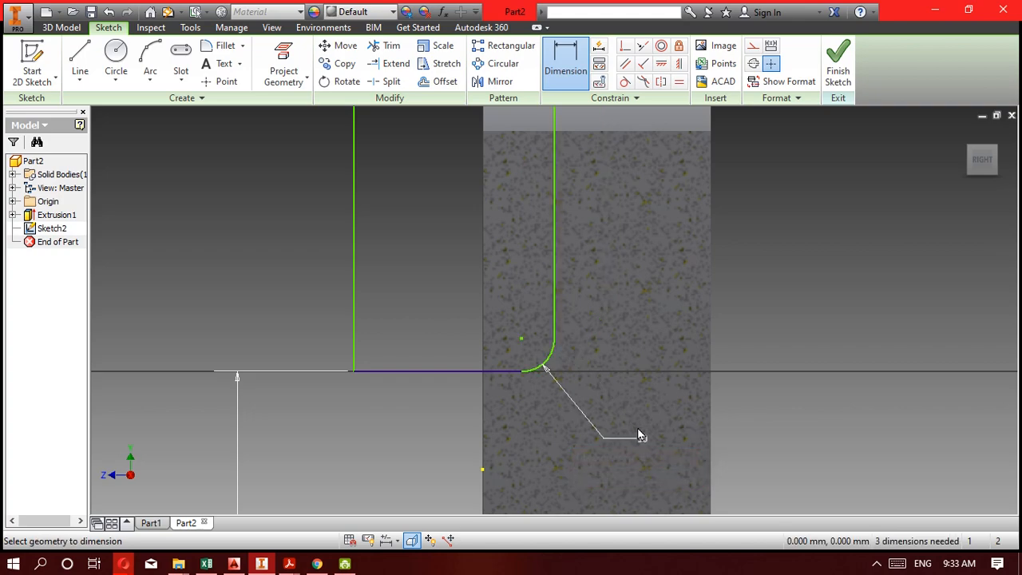
# Dimension the horizontal distance between the profile's rear vertical line and the body's rear edge at 200 mm.
pyautogui.scroll(5, 591, 427)
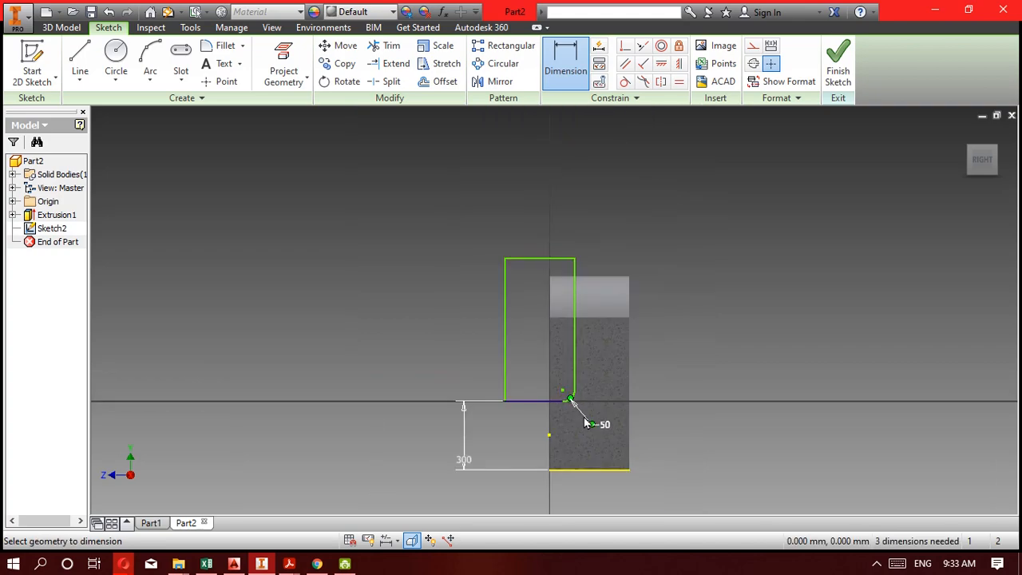
pyautogui.click(574, 313)
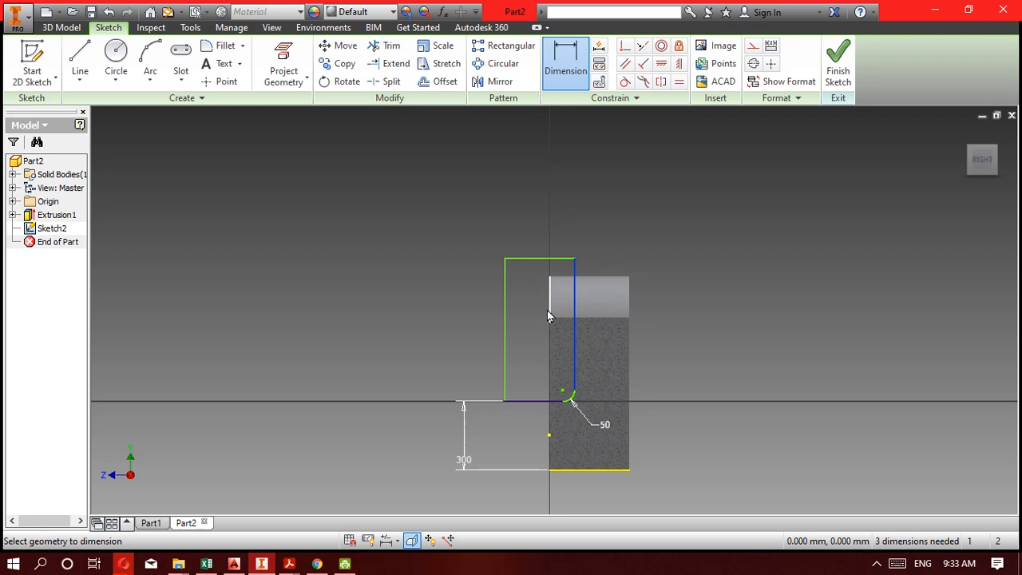
pyautogui.click(628, 312)
pyautogui.click(620, 261)
pyautogui.write('200')
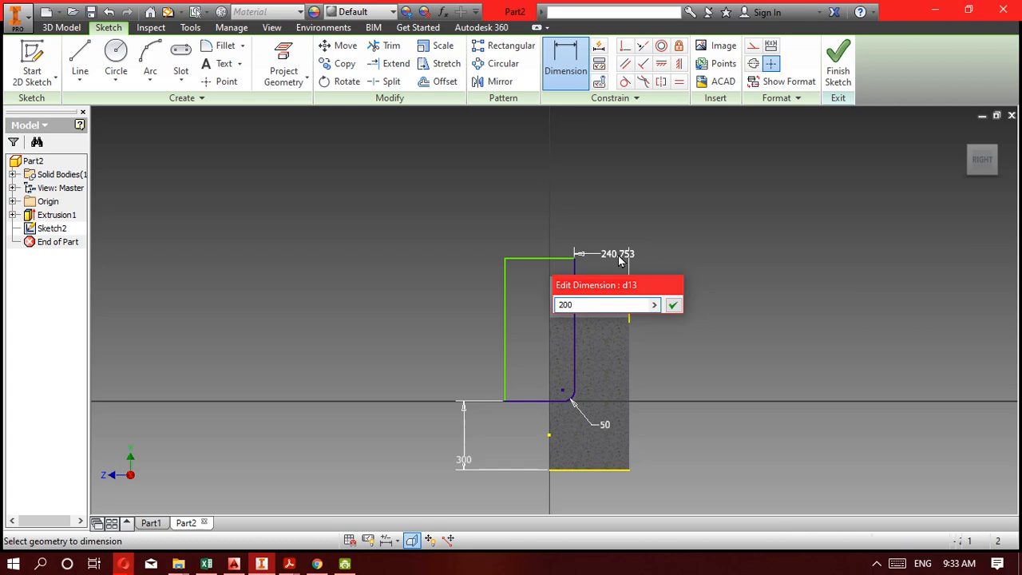
pyautogui.press('Return')
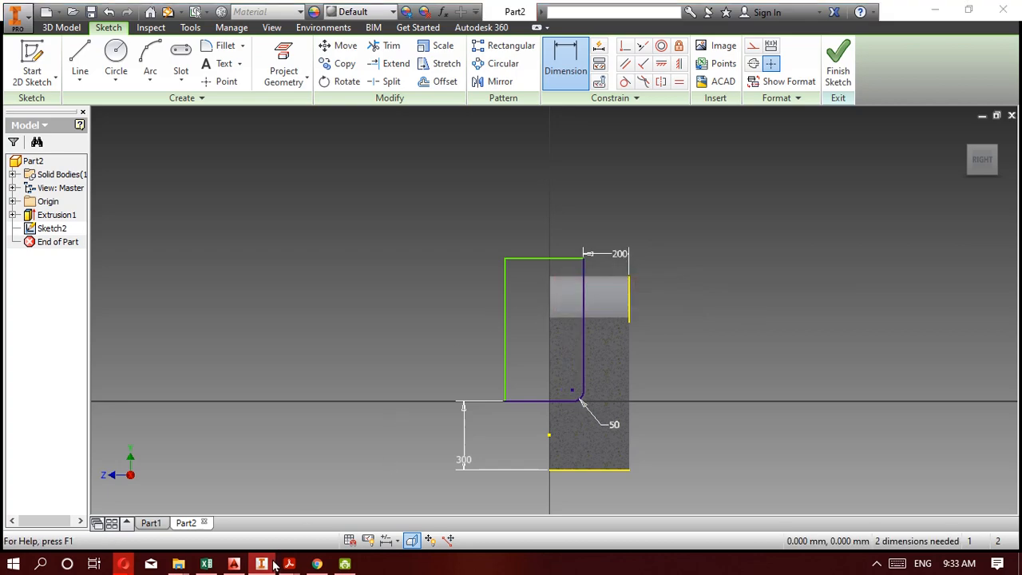
# Check the 5F drawing in Acrobat Reader, return to Inventor and dimension the profile's upper horizontal line at 400 mm.
pyautogui.click(289, 564)
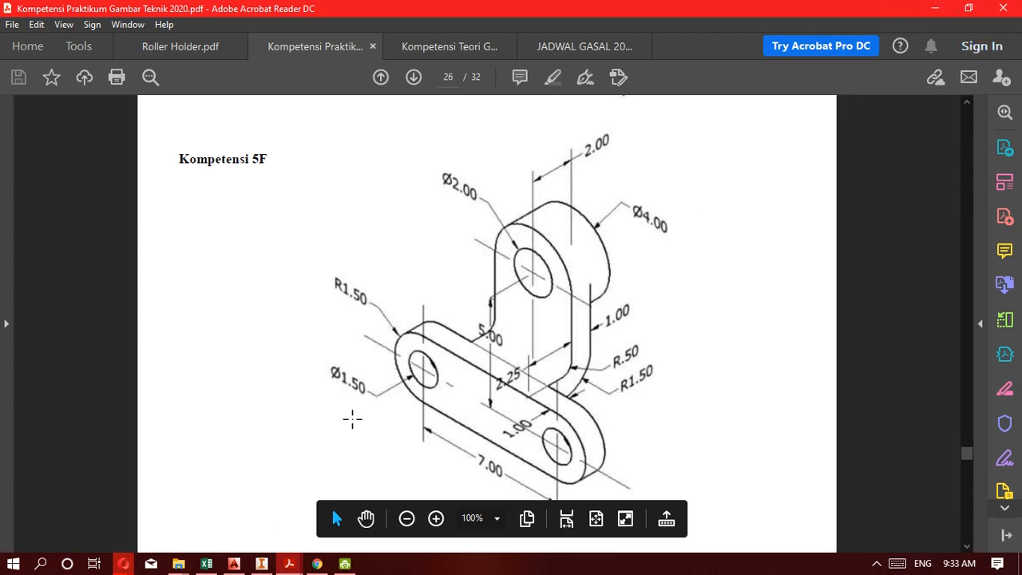
pyautogui.click(263, 563)
pyautogui.scroll(5, 589, 384)
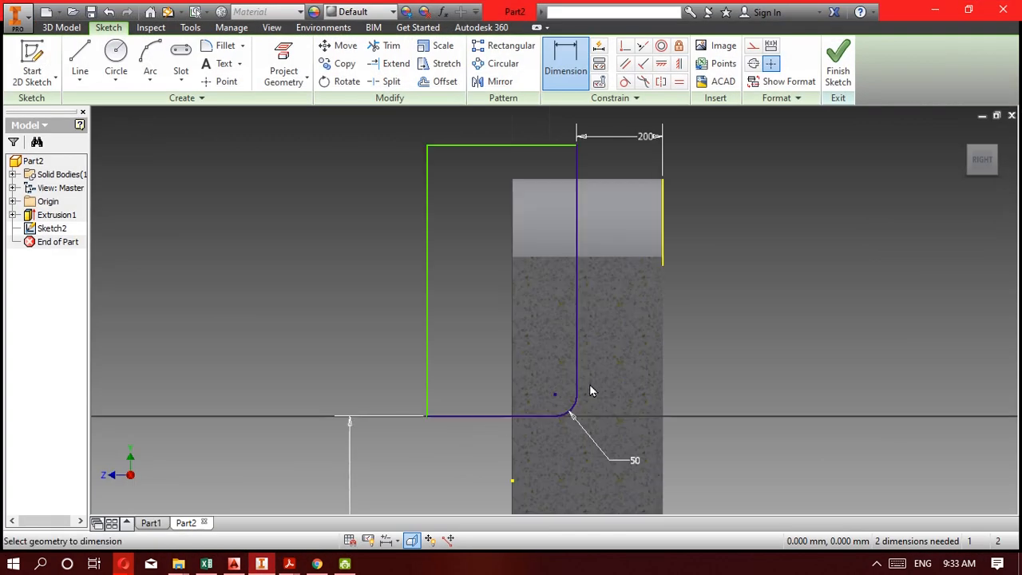
pyautogui.click(501, 147)
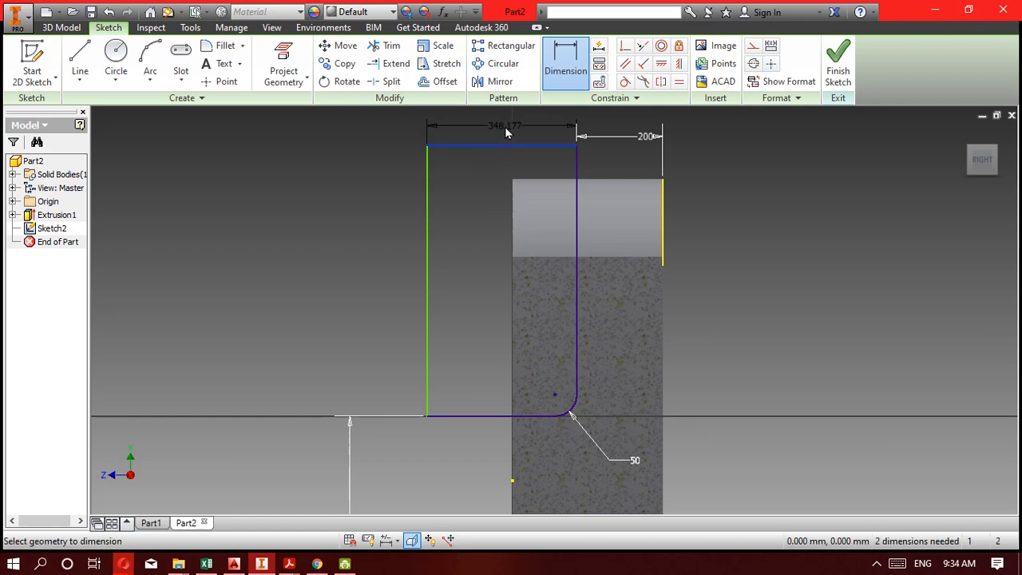
pyautogui.click(504, 126)
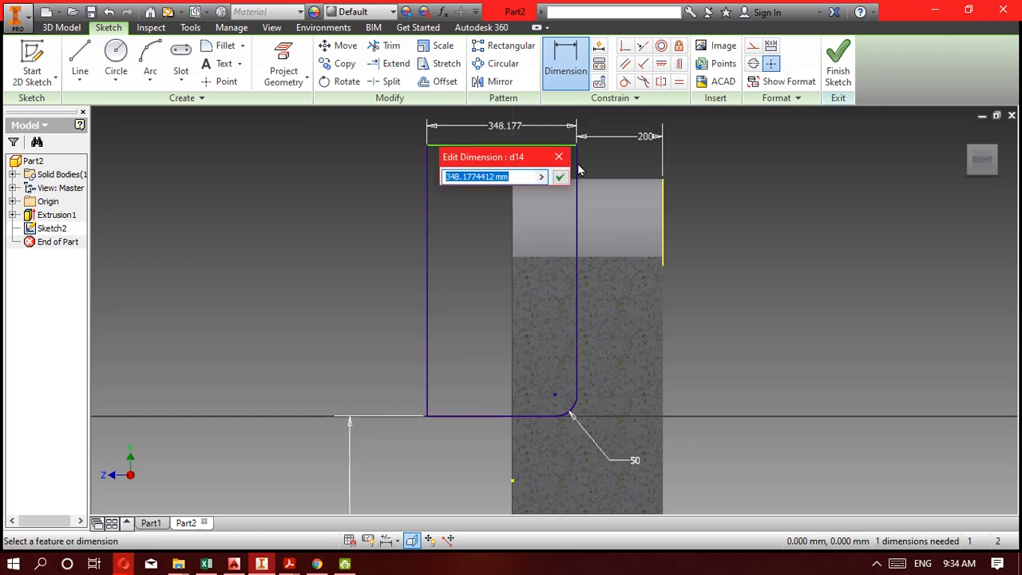
pyautogui.write('400')
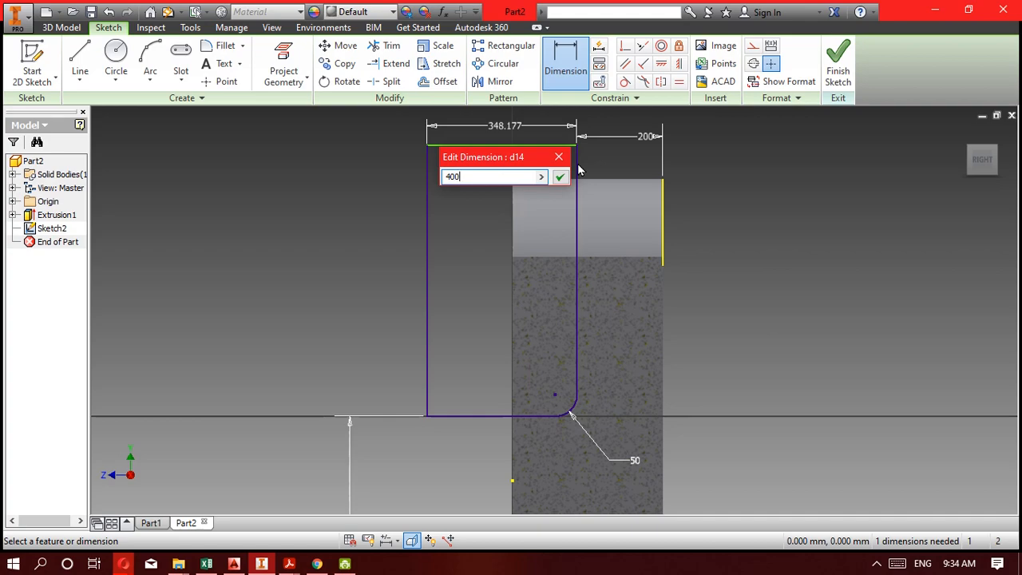
pyautogui.press('Return')
# Dimension the profile's front vertical line at 600 mm and finish the side-profile sketch.
pyautogui.click(404, 236)
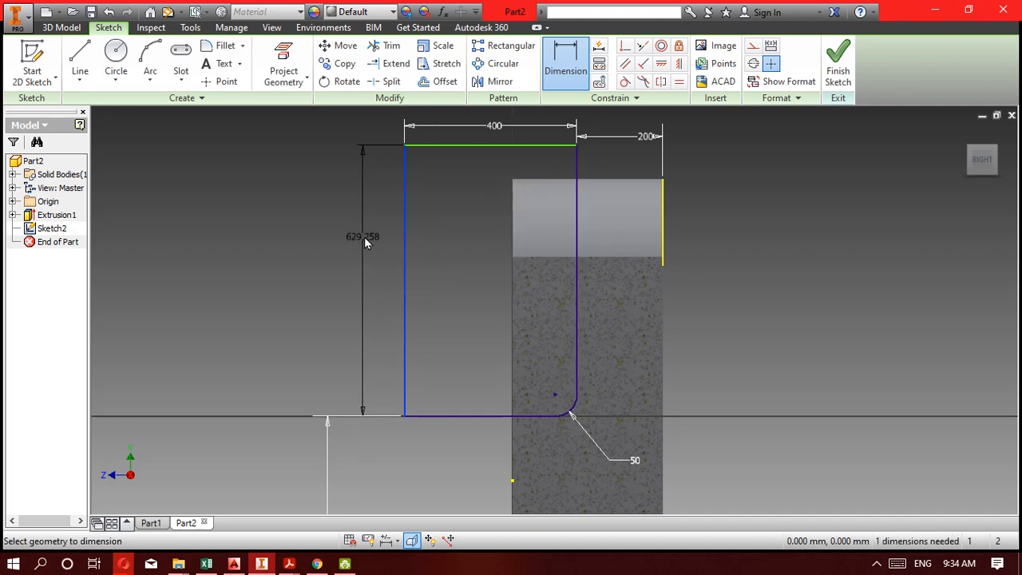
pyautogui.click(357, 244)
pyautogui.write('600')
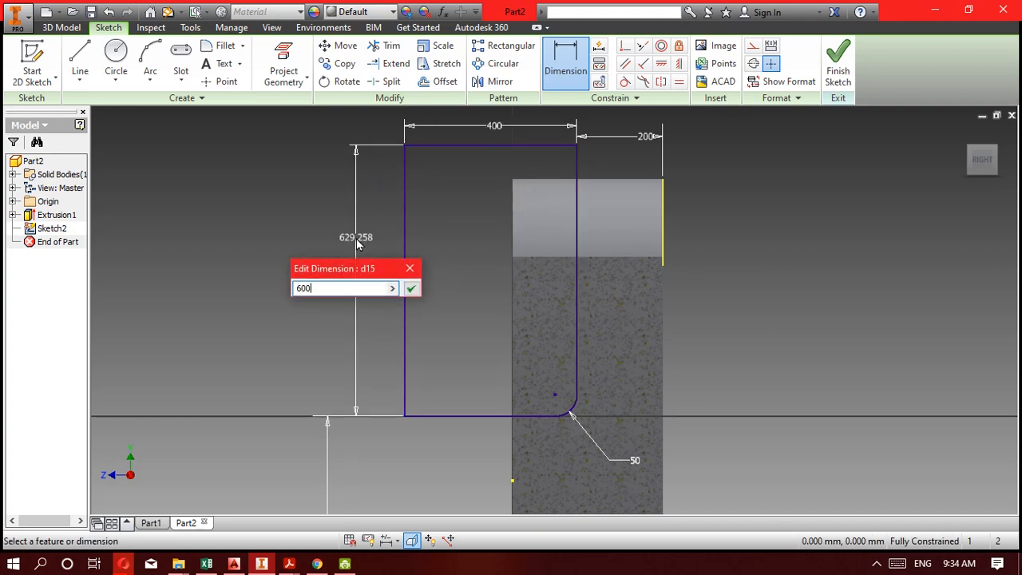
pyautogui.press('Return')
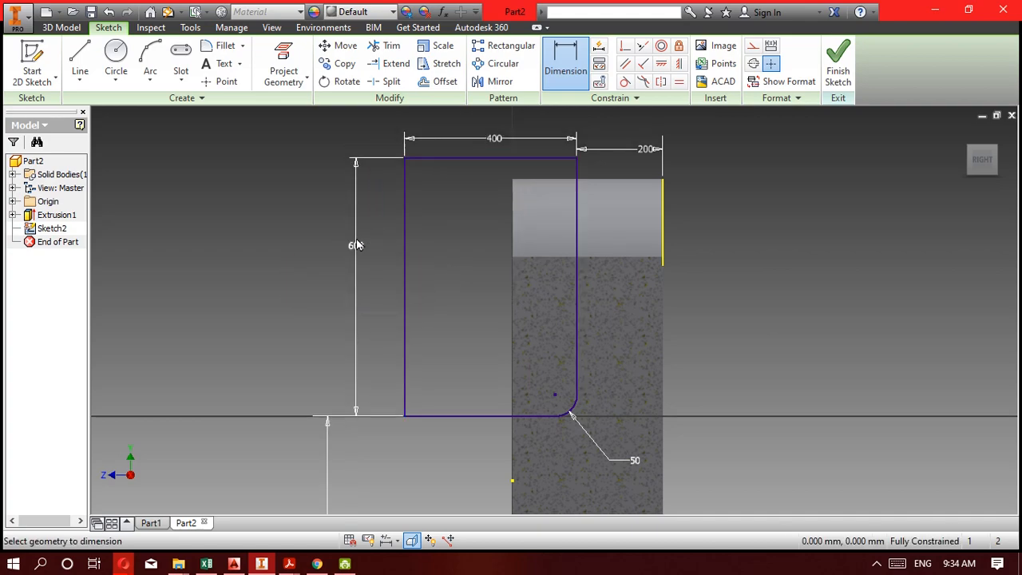
pyautogui.click(835, 76)
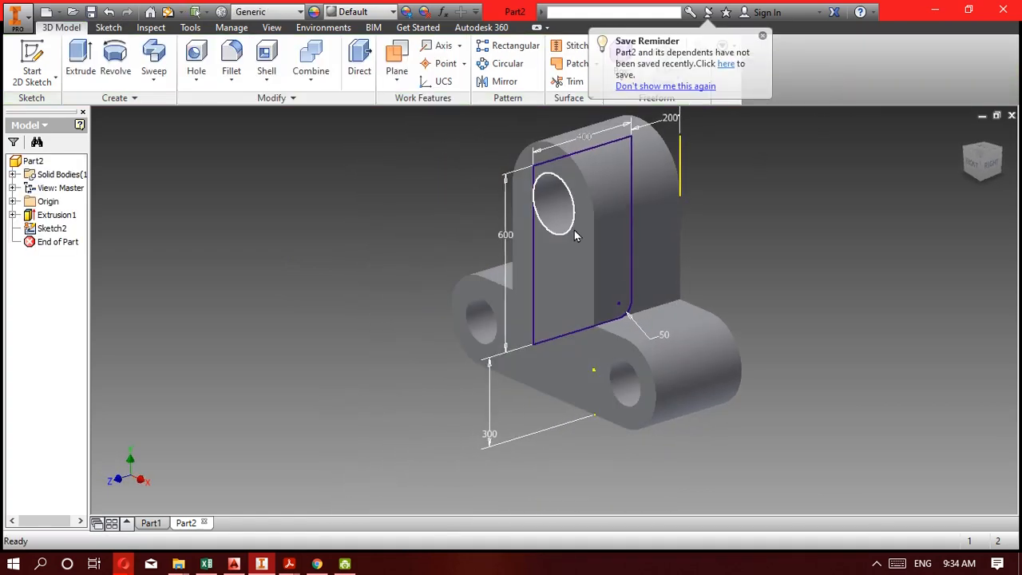
# Extrude the side profile as a cut, 600 mm deep in the reversed direction through the upright.
pyautogui.click(80, 58)
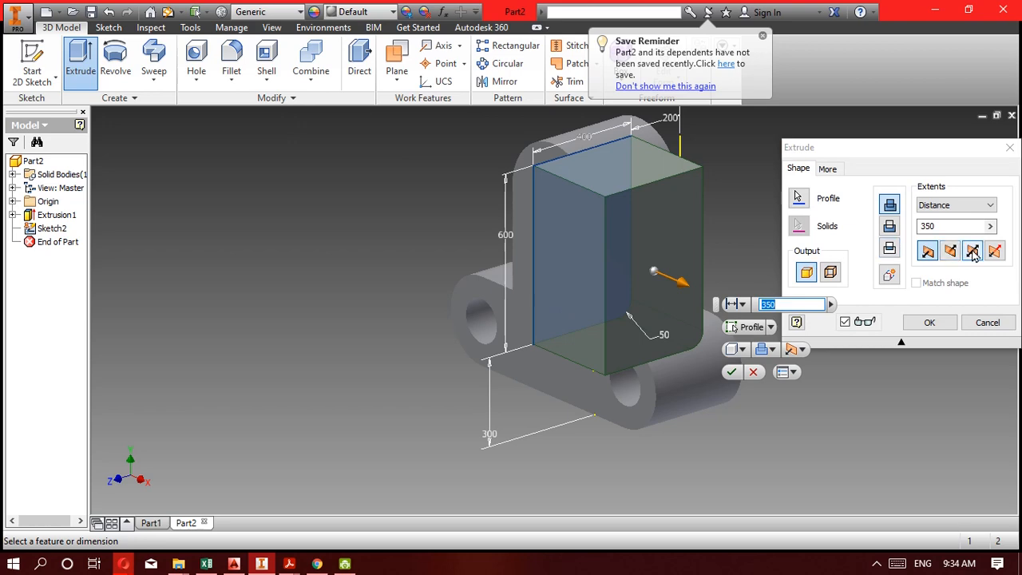
pyautogui.click(951, 252)
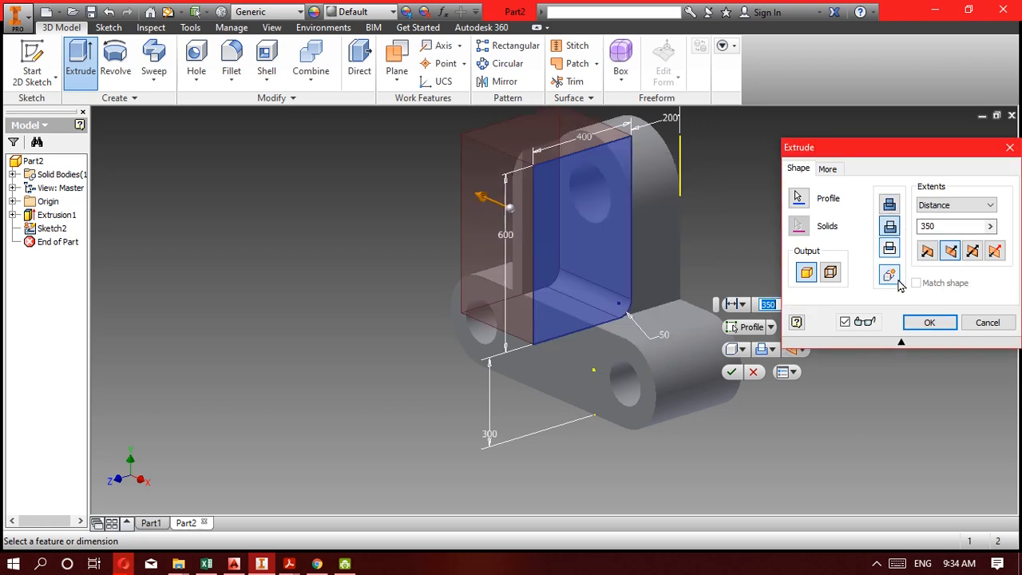
pyautogui.click(940, 230)
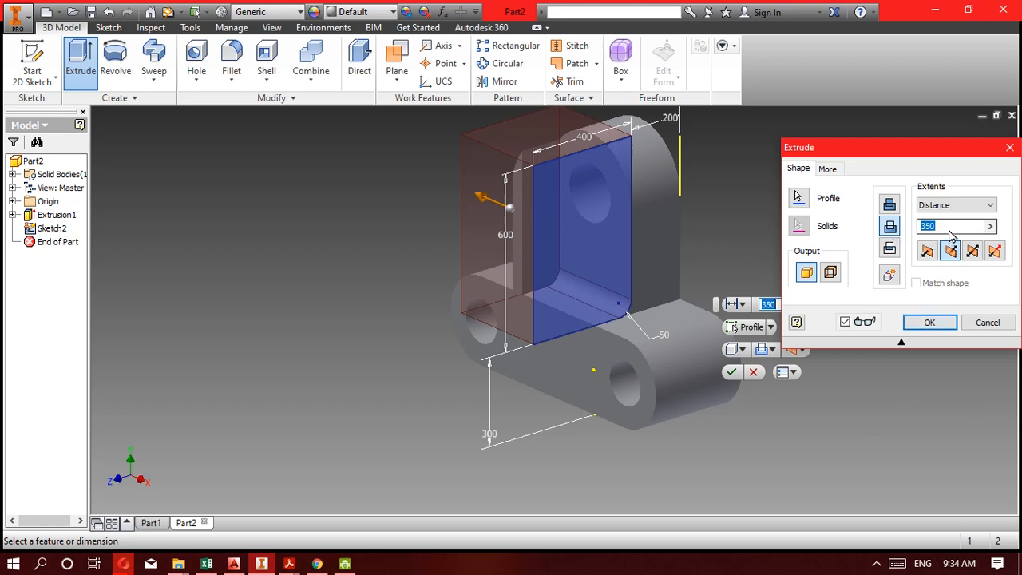
pyautogui.write('600')
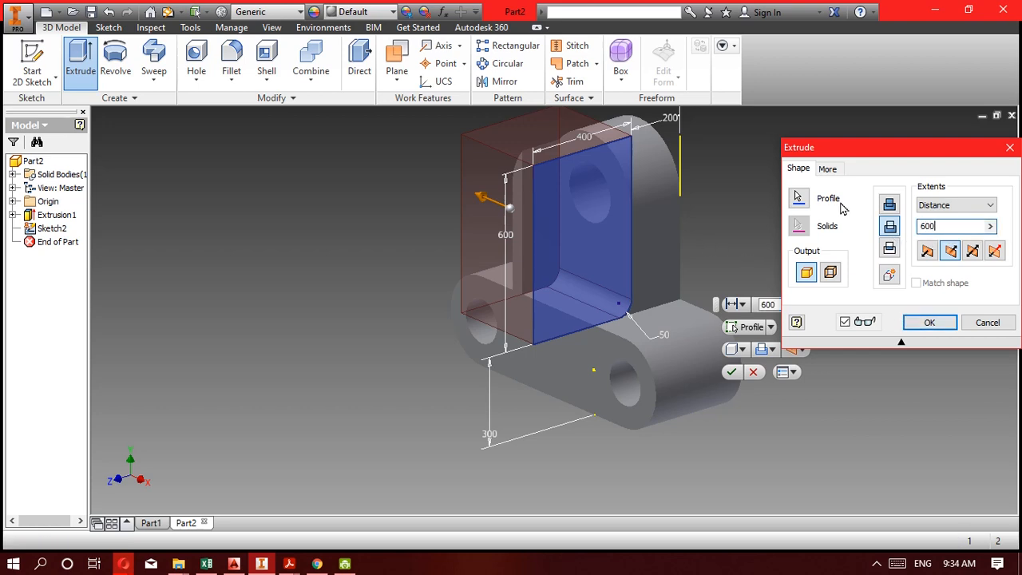
pyautogui.click(930, 323)
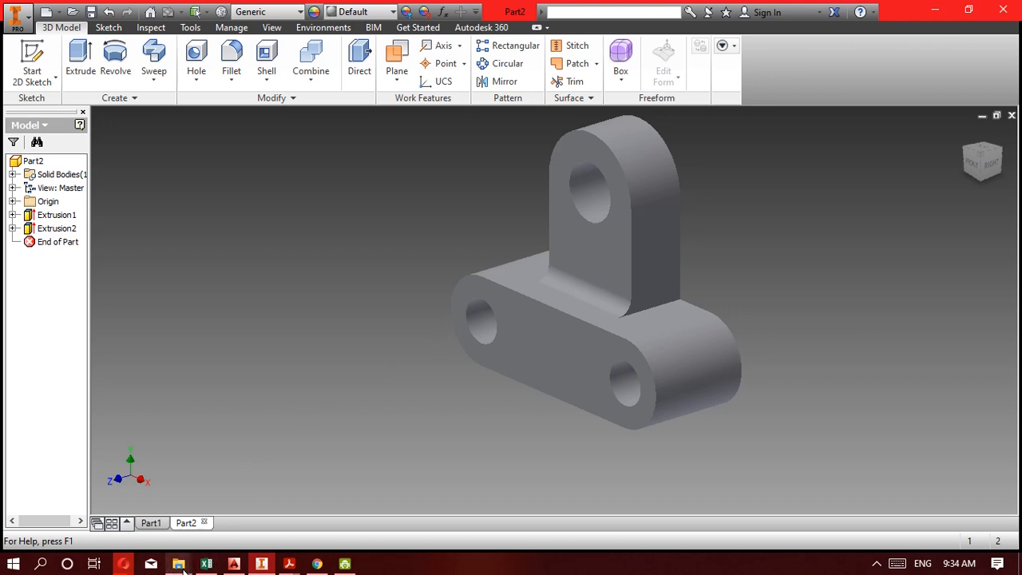
# Check the 5F drawing in Acrobat Reader, return to Inventor and start a 2D sketch on the base's upper flat face.
pyautogui.click(289, 563)
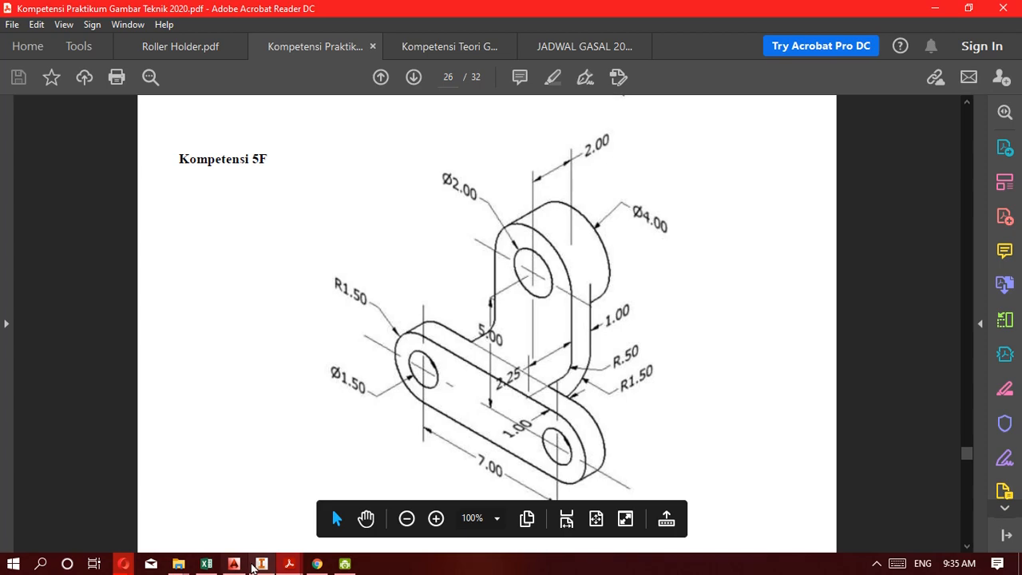
pyautogui.click(257, 564)
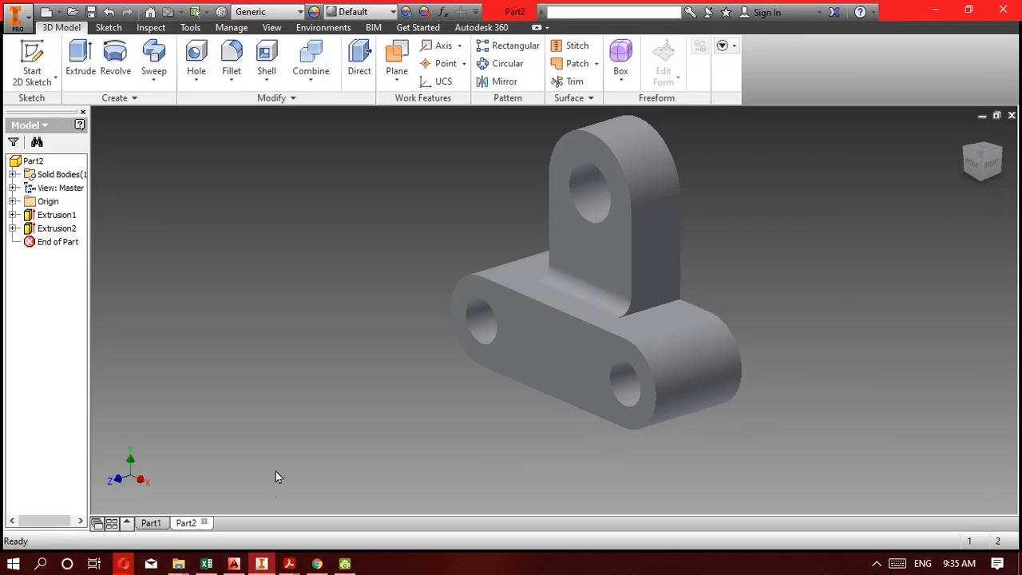
pyautogui.click(528, 285)
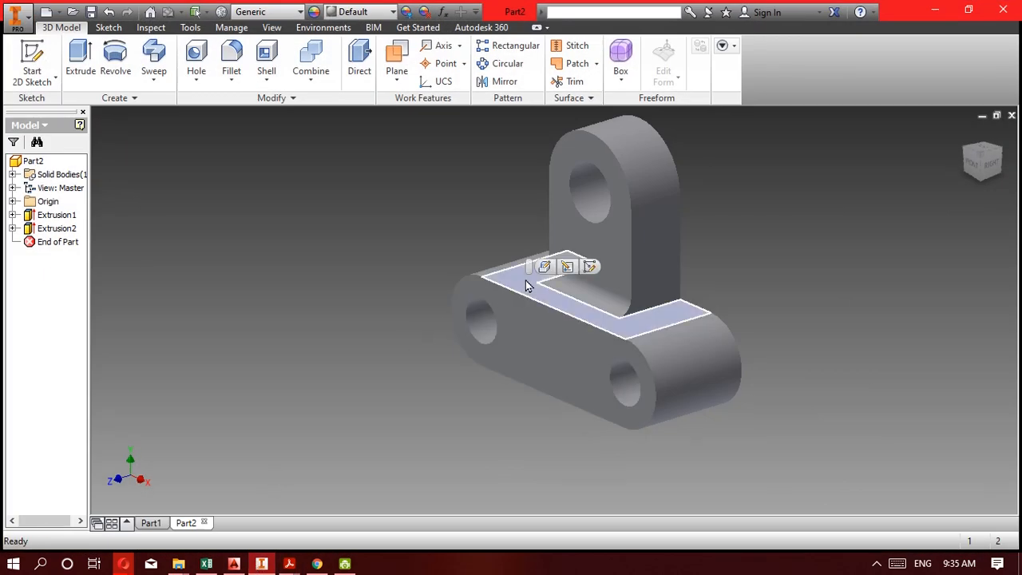
pyautogui.click(34, 58)
pyautogui.moveTo(528, 341)
pyautogui.mouseDown(button='middle')
pyautogui.moveTo(541, 284)
pyautogui.moveTo(512, 197)
pyautogui.moveTo(496, 185)
pyautogui.mouseUp(button='middle')
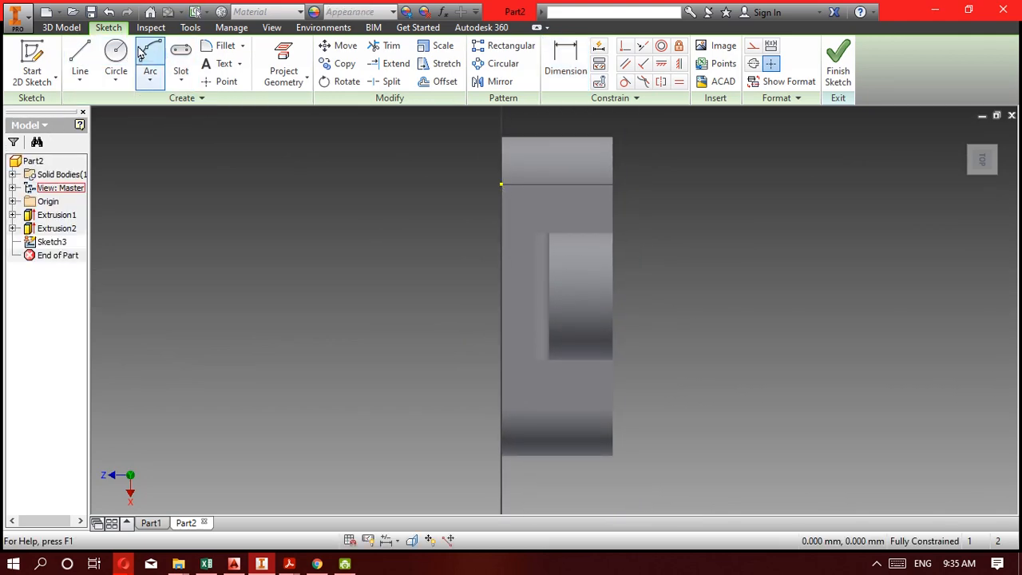
# Draw two rectangles overlapping the body's rear edge, one at each end of the base, the first about 342 by 281 mm.
pyautogui.click(180, 78)
pyautogui.click(199, 105)
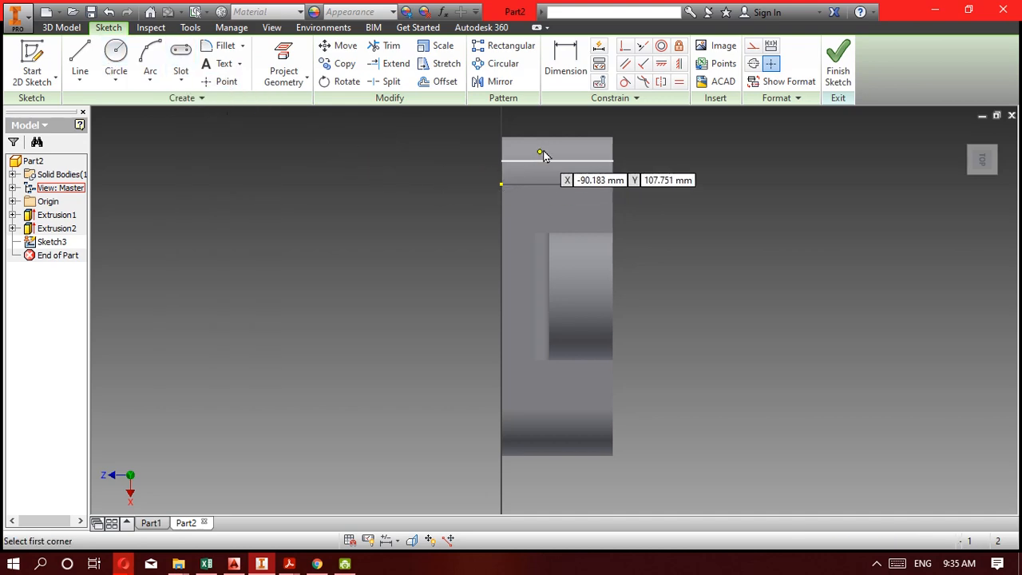
pyautogui.click(557, 120)
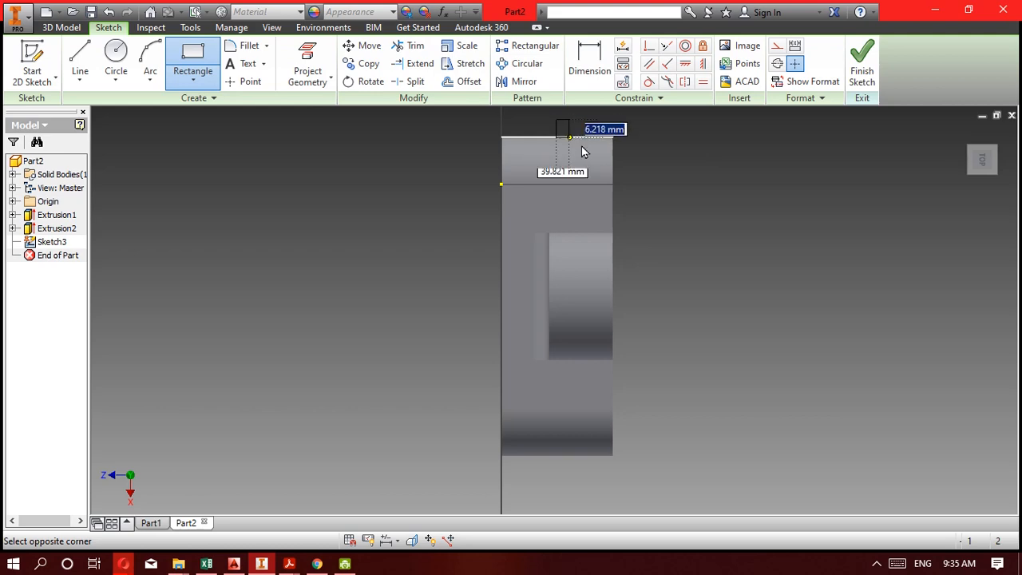
pyautogui.click(667, 210)
pyautogui.click(571, 386)
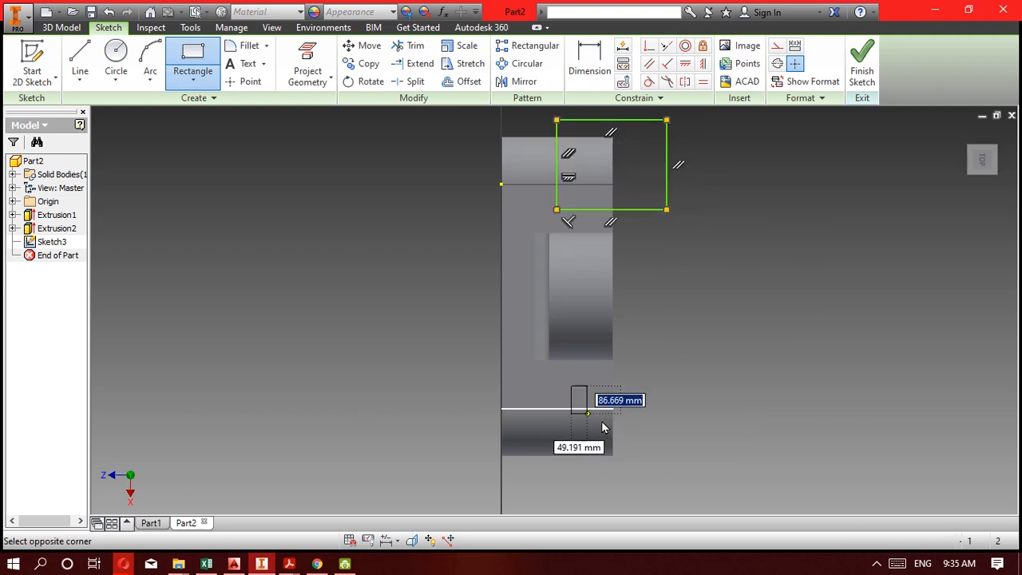
pyautogui.click(734, 504)
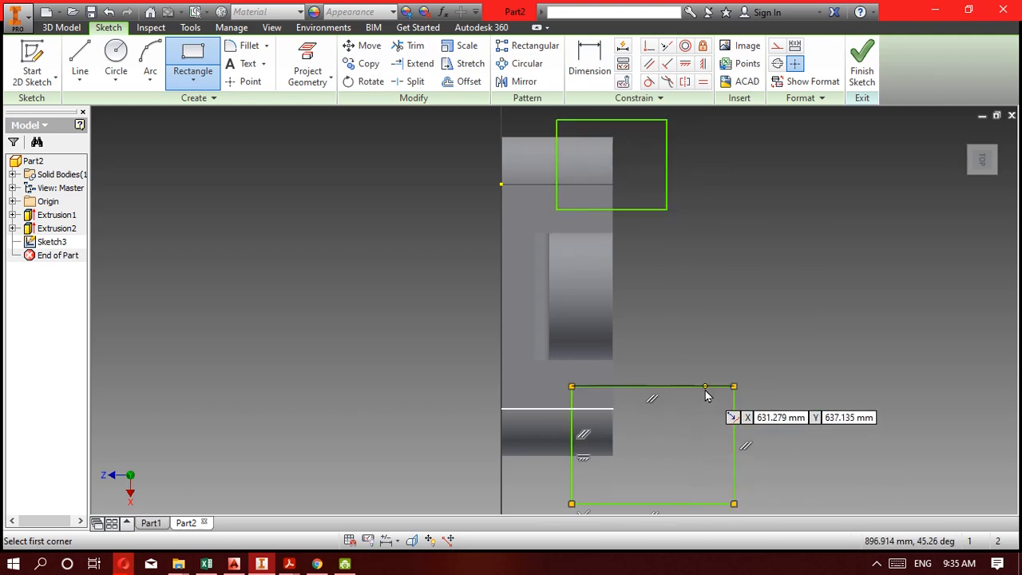
# Align the two rectangles' outer vertical sides, beyond the body's rear edge, with a 0 mm dimension.
pyautogui.press('d')
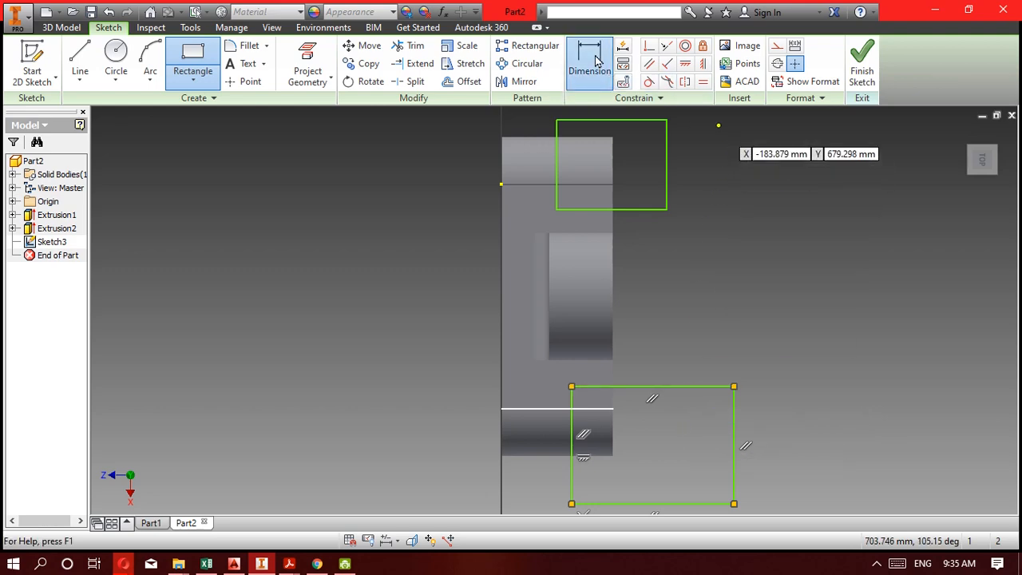
pyautogui.click(666, 181)
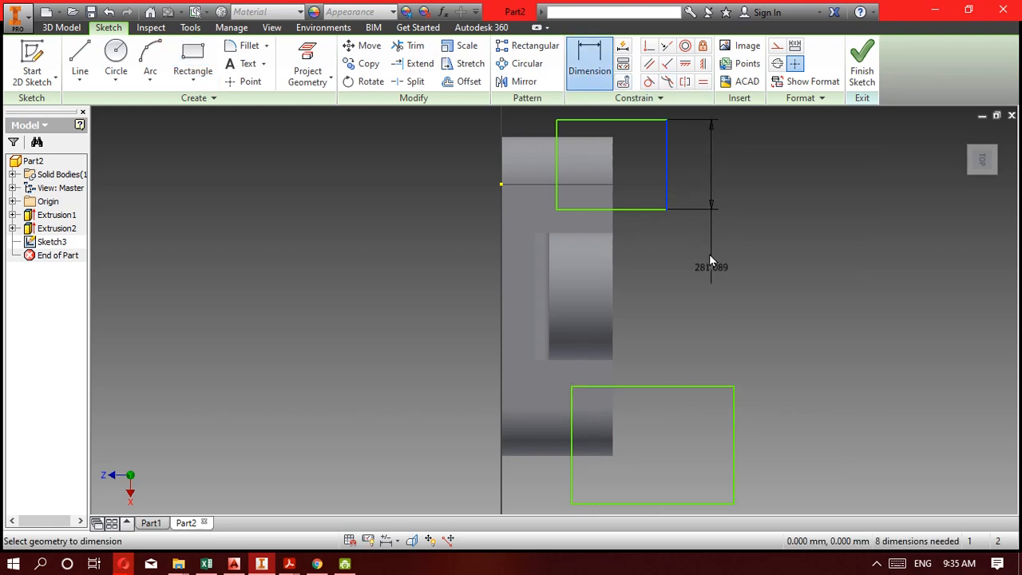
pyautogui.click(734, 411)
pyautogui.click(717, 308)
pyautogui.write('0')
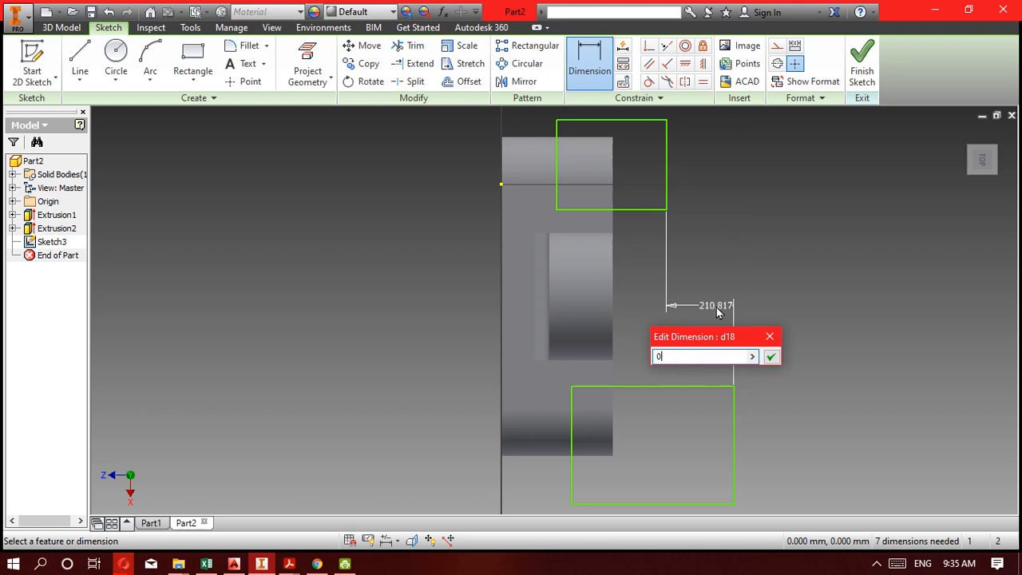
pyautogui.press('Return')
# Align the two rectangles' inner vertical sides, across the base, with a 0 mm dimension.
pyautogui.click(557, 194)
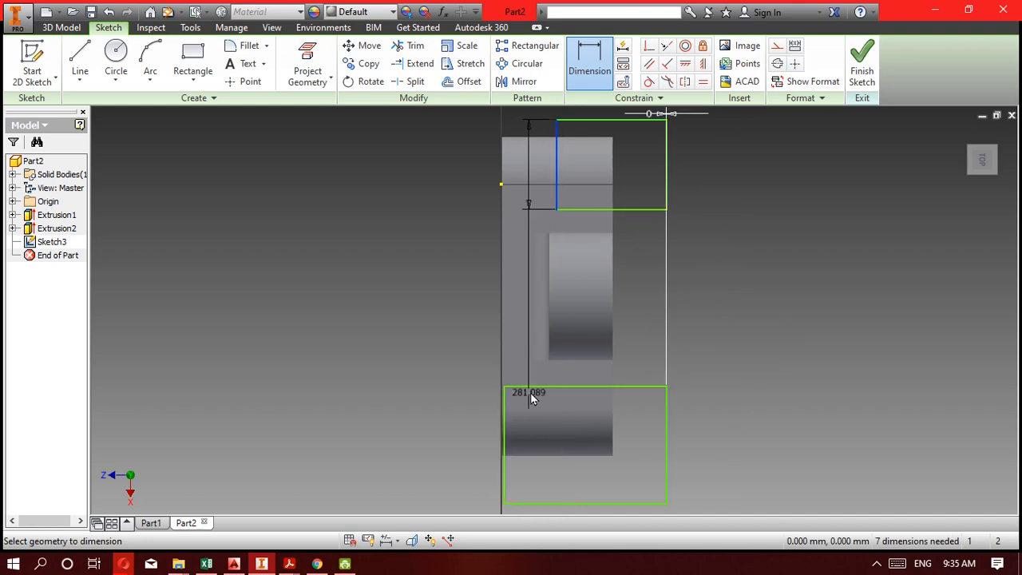
pyautogui.click(504, 404)
pyautogui.click(540, 326)
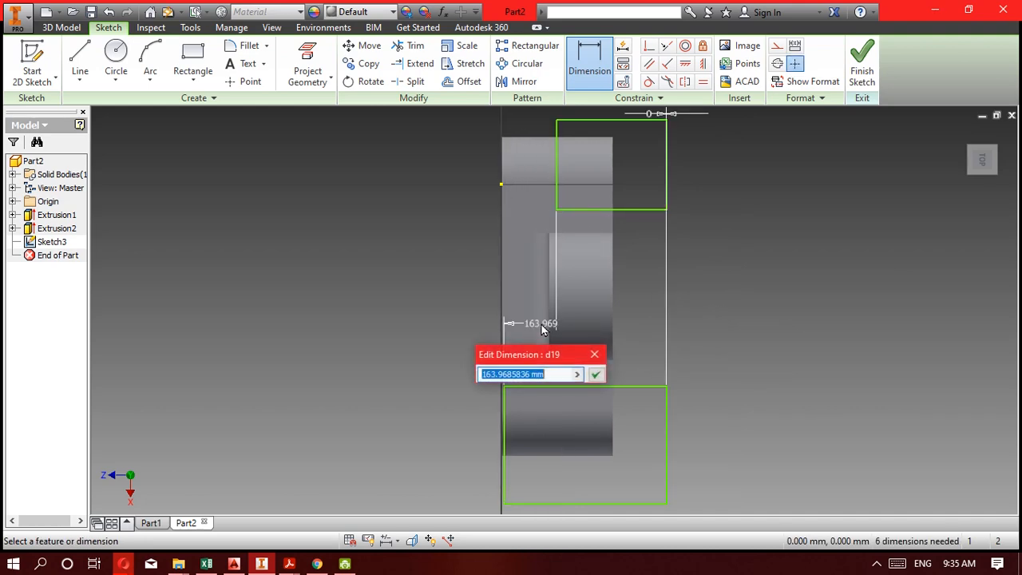
pyautogui.write('0')
pyautogui.press('Return')
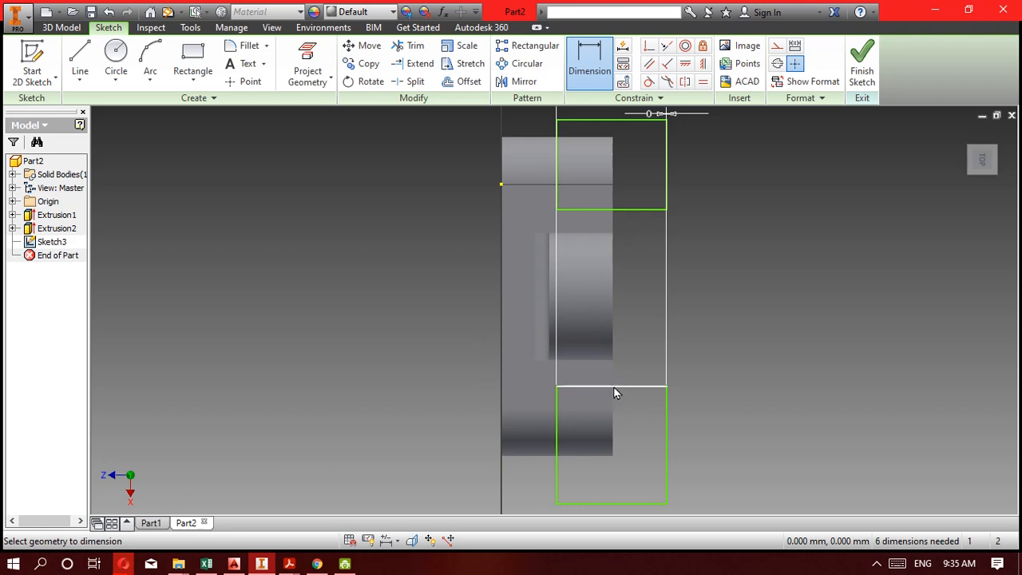
pyautogui.click(615, 387)
pyautogui.click(640, 208)
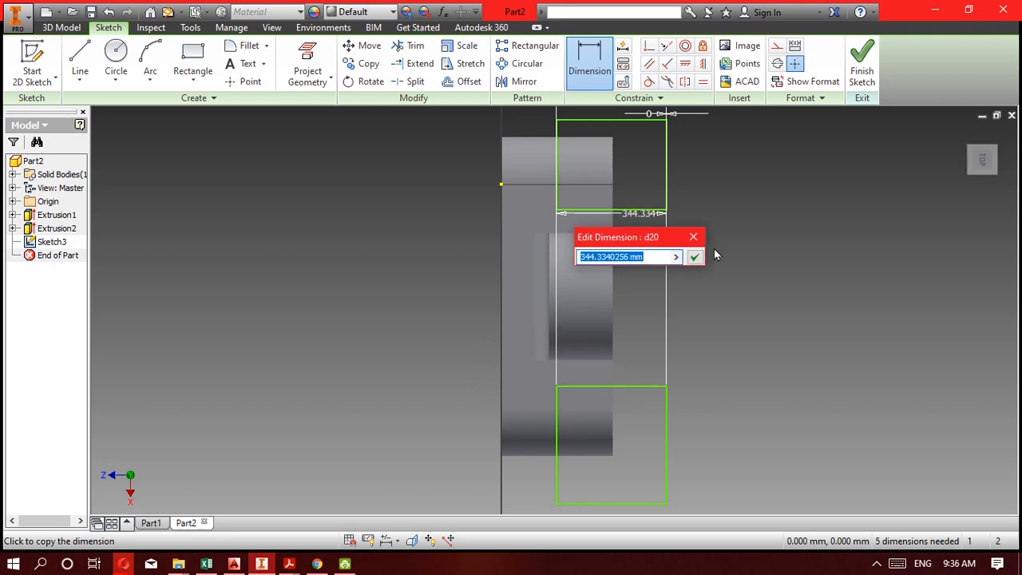
pyautogui.press('Escape')
pyautogui.hotkey('ctrl', 'z')
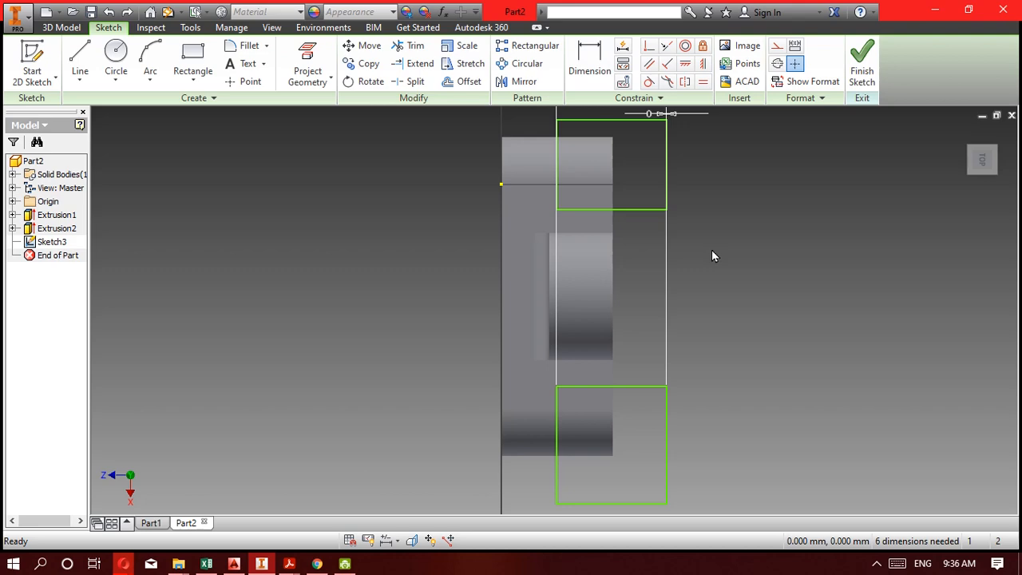
pyautogui.press('d')
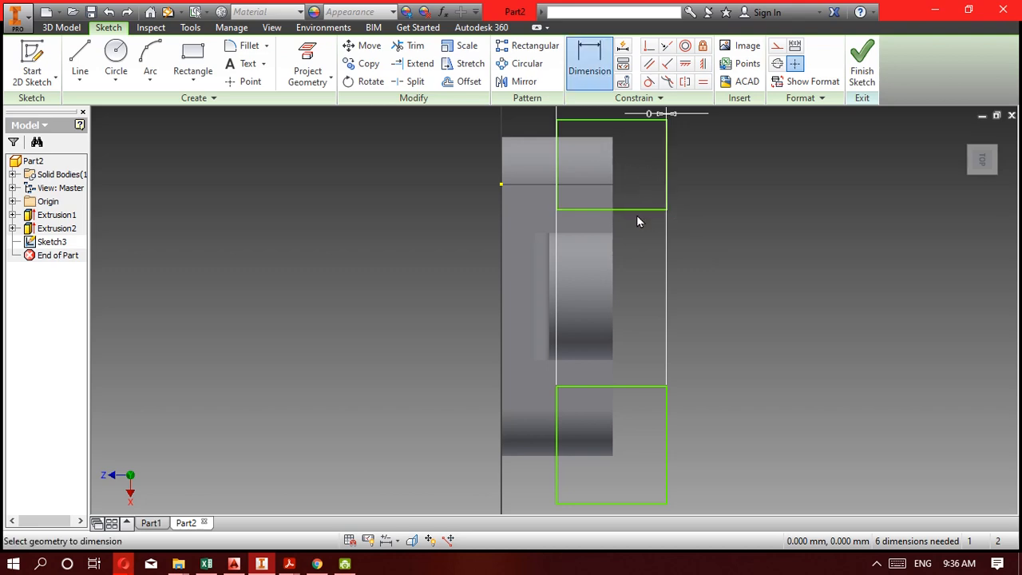
pyautogui.click(640, 209)
pyautogui.click(658, 386)
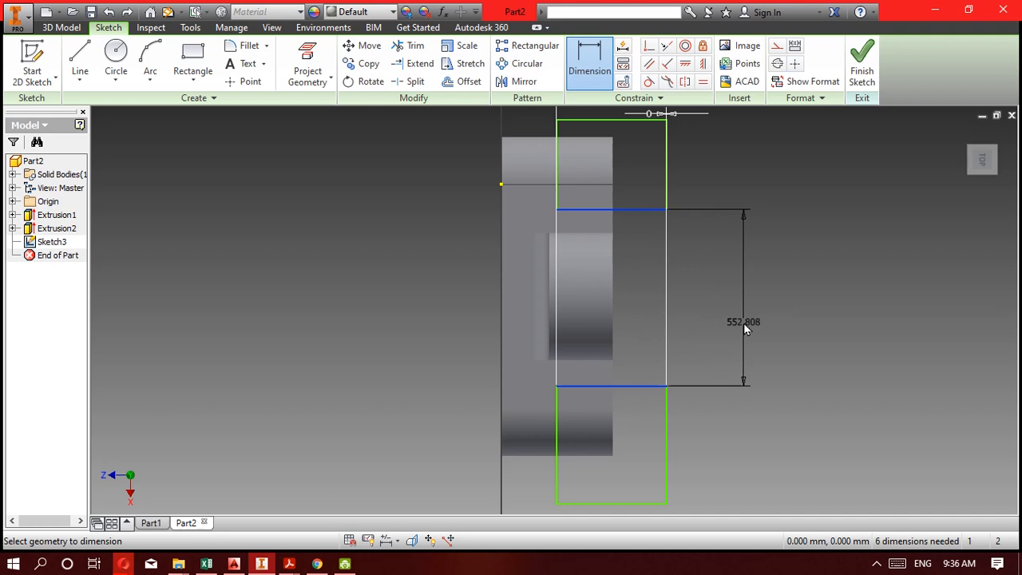
pyautogui.press('Escape')
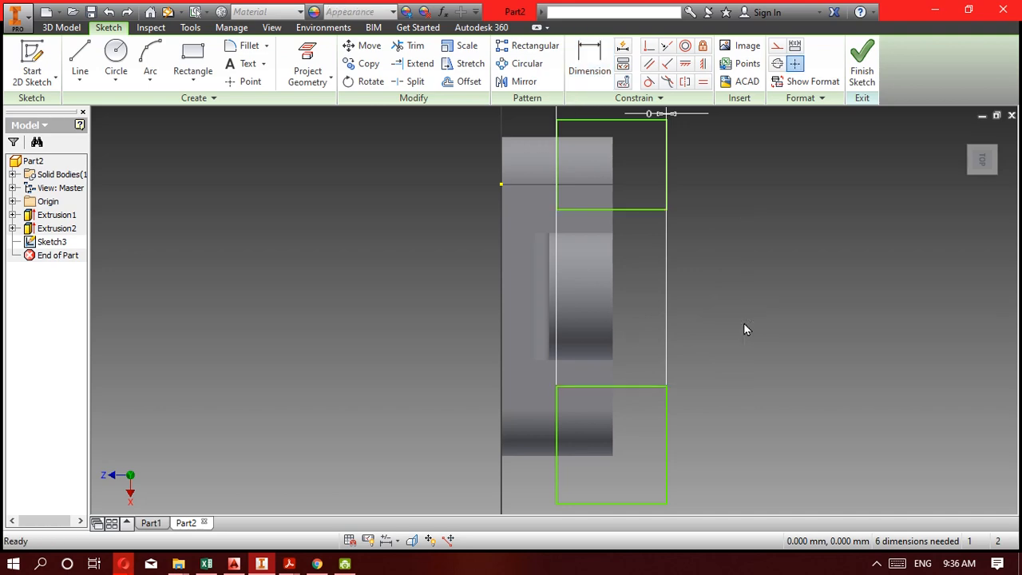
# Dimension the lower rectangle's upper edge 0 mm from the upright's nearest side edge.
pyautogui.press('d')
pyautogui.click(636, 386)
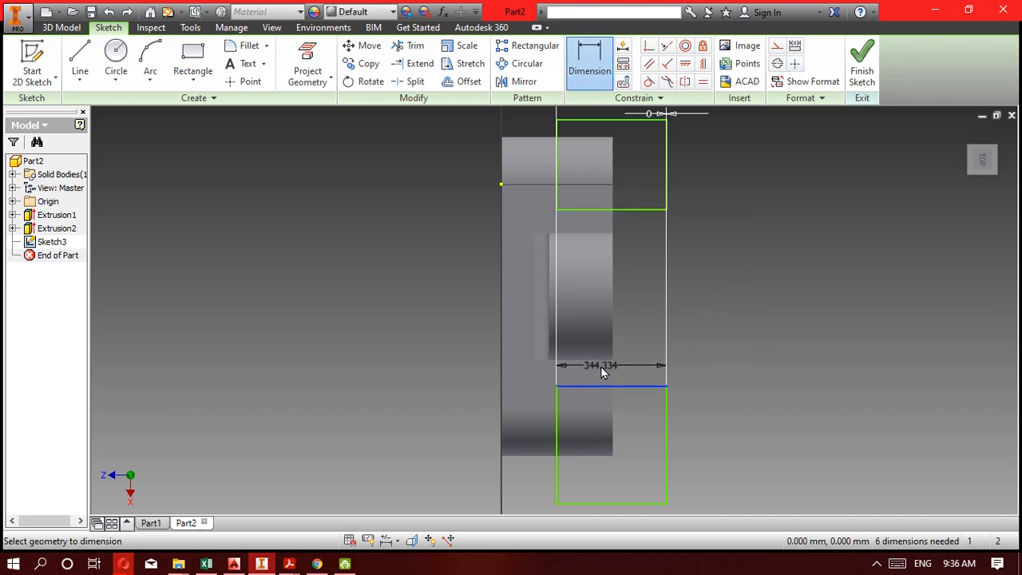
pyautogui.click(603, 361)
pyautogui.click(737, 367)
pyautogui.write('0')
pyautogui.press('Return')
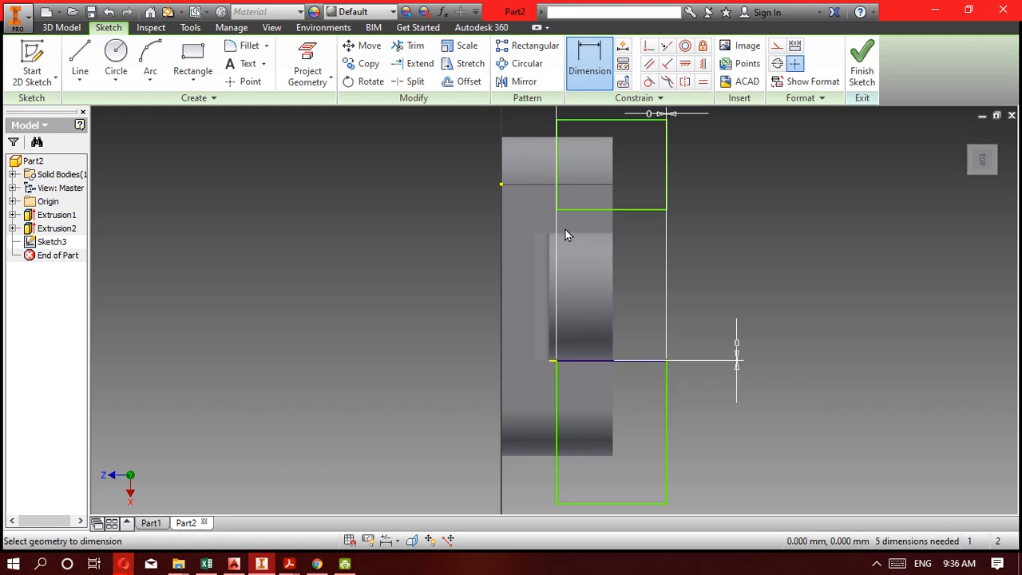
# Dimension the upper rectangle's lower edge 0 mm from the upright's opposite side edge.
pyautogui.click(588, 210)
pyautogui.click(603, 234)
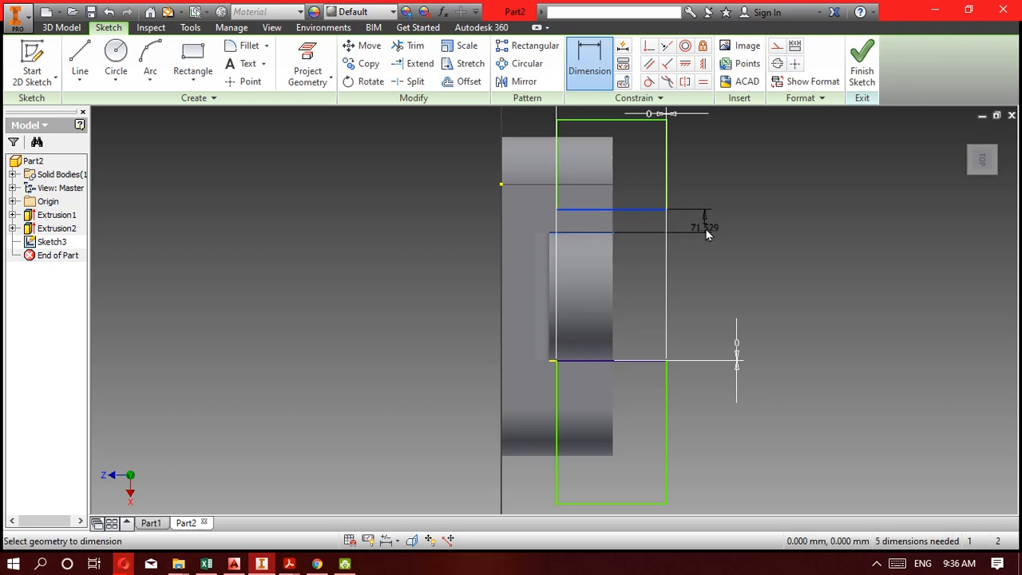
pyautogui.click(707, 230)
pyautogui.write('0')
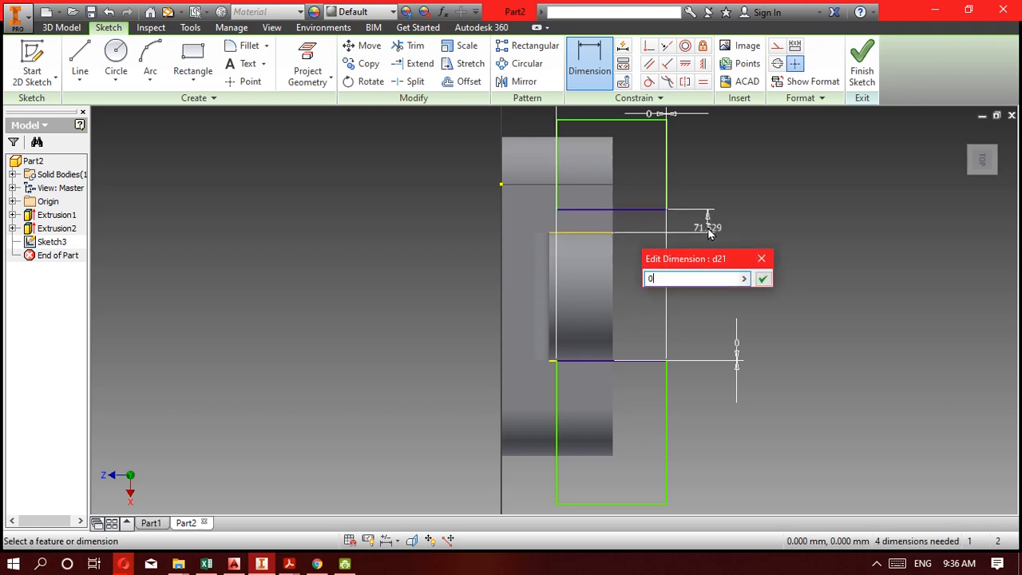
pyautogui.press('Return')
pyautogui.click(581, 234)
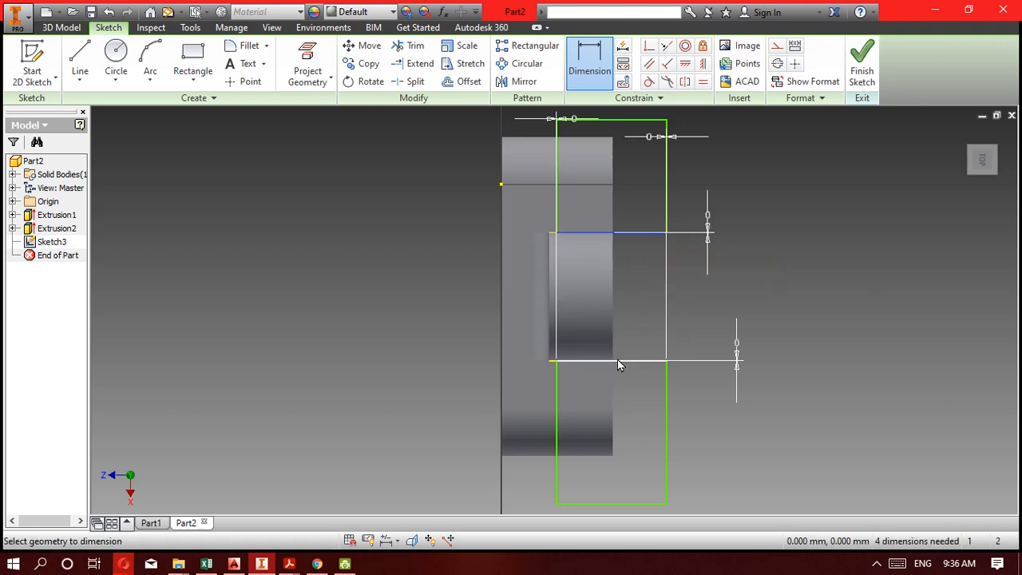
pyautogui.click(630, 343)
pyautogui.press('Escape')
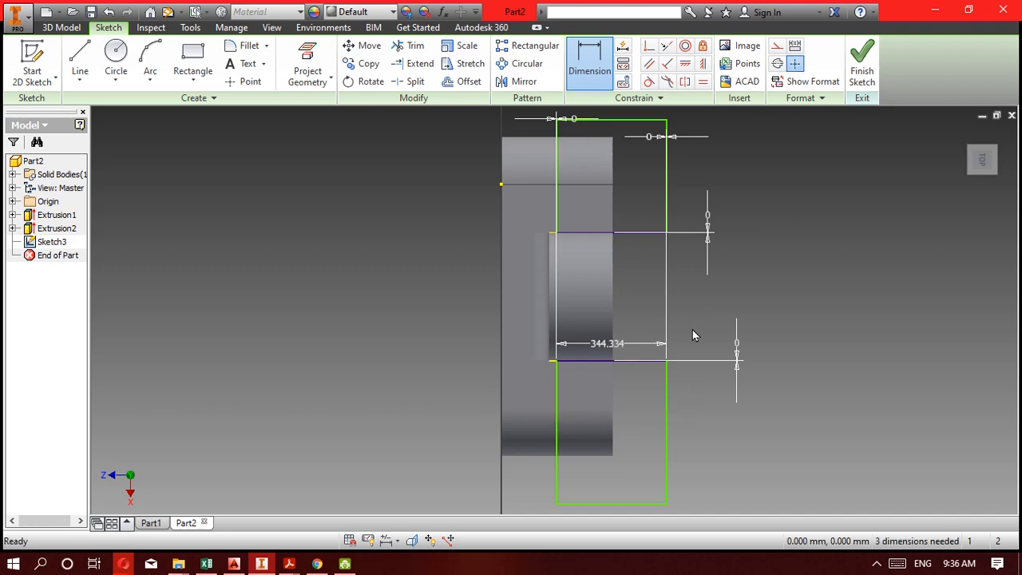
pyautogui.press('Escape')
pyautogui.hotkey('ctrl', 'z')
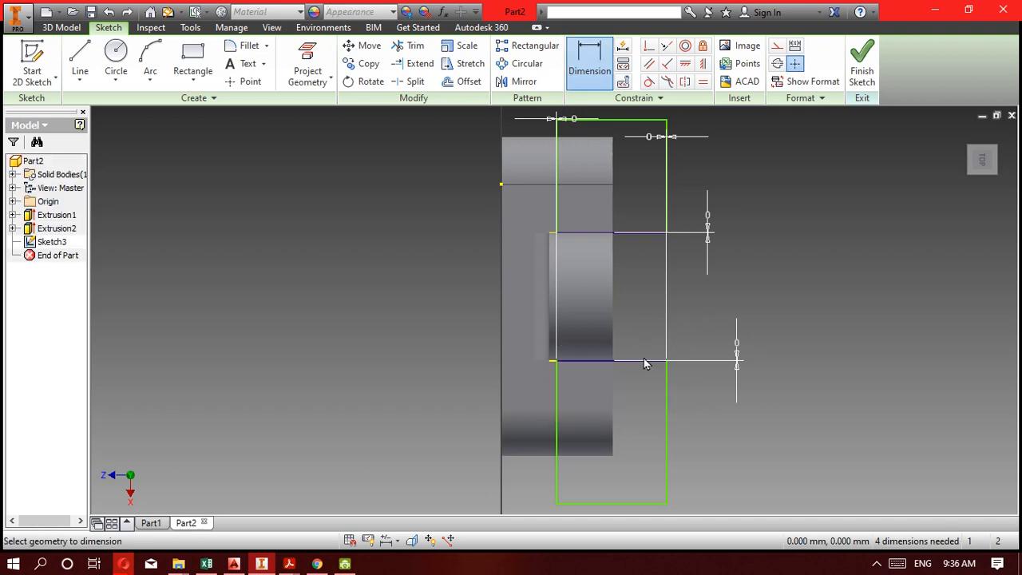
pyautogui.click(645, 361)
pyautogui.click(666, 234)
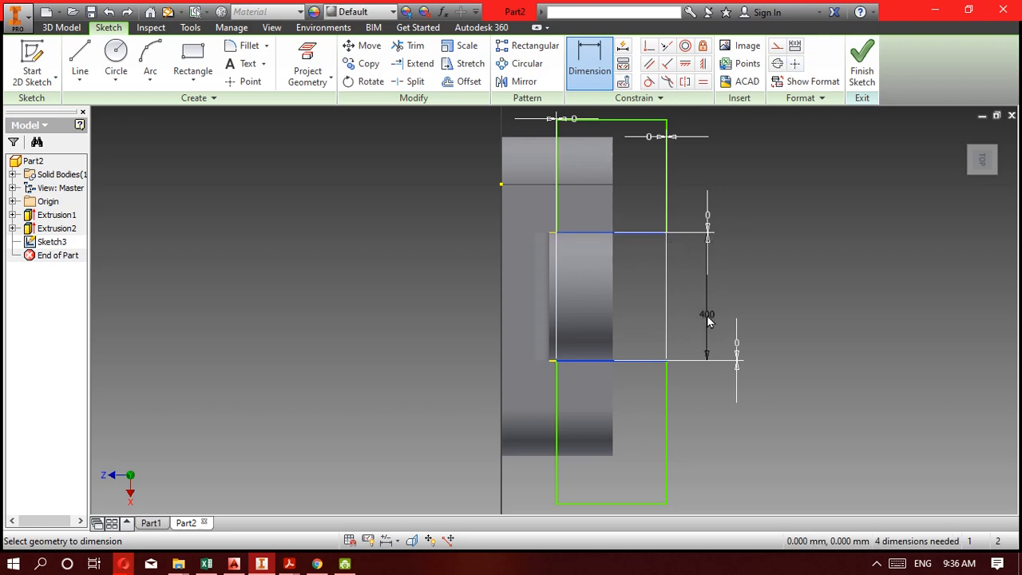
pyautogui.press('Escape')
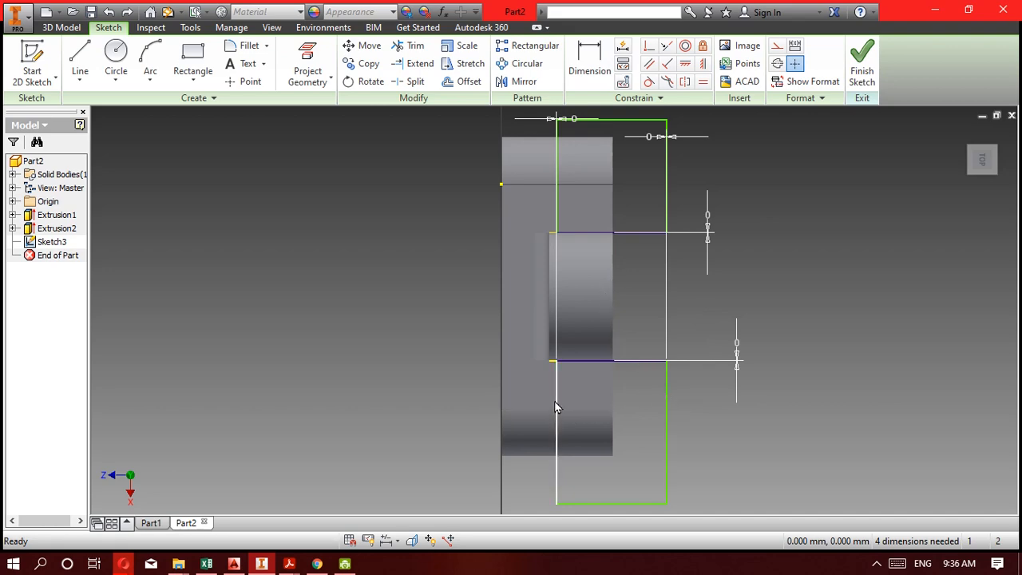
# Check the 5F drawing in Acrobat Reader, return to Inventor and dimension the lower rectangle's inner side 100 mm from the base's front edge.
pyautogui.click(269, 564)
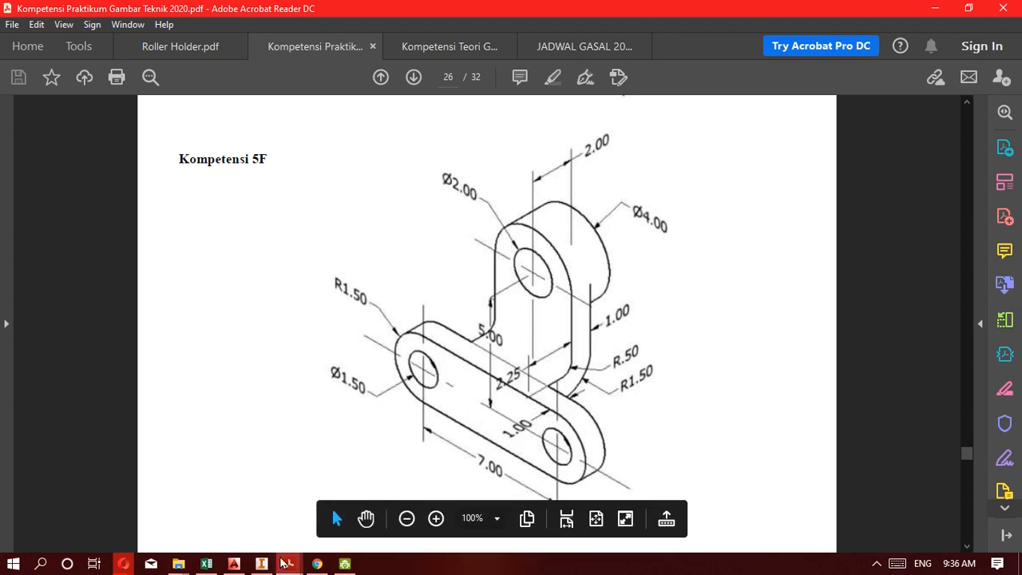
pyautogui.click(261, 564)
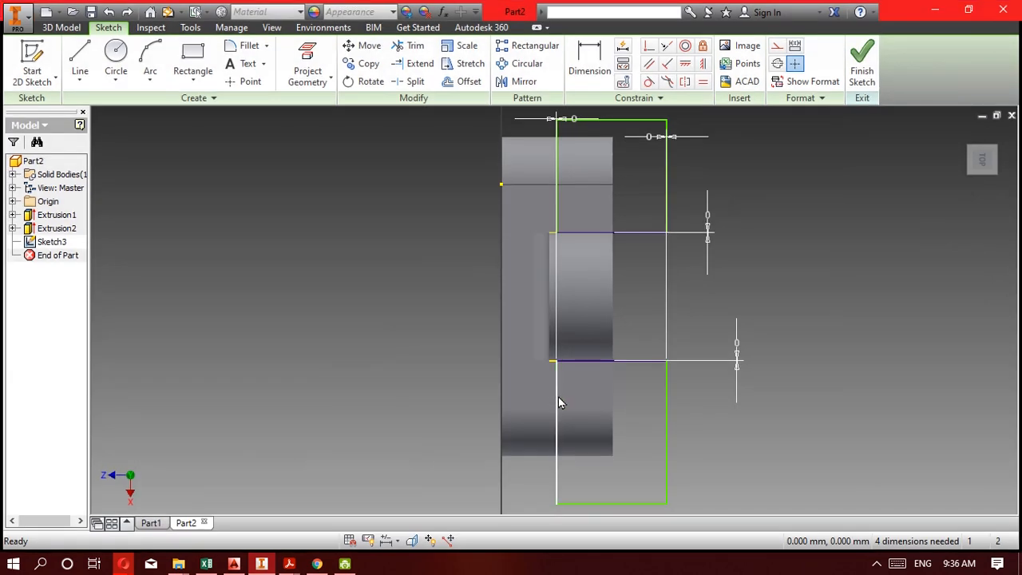
pyautogui.press('d')
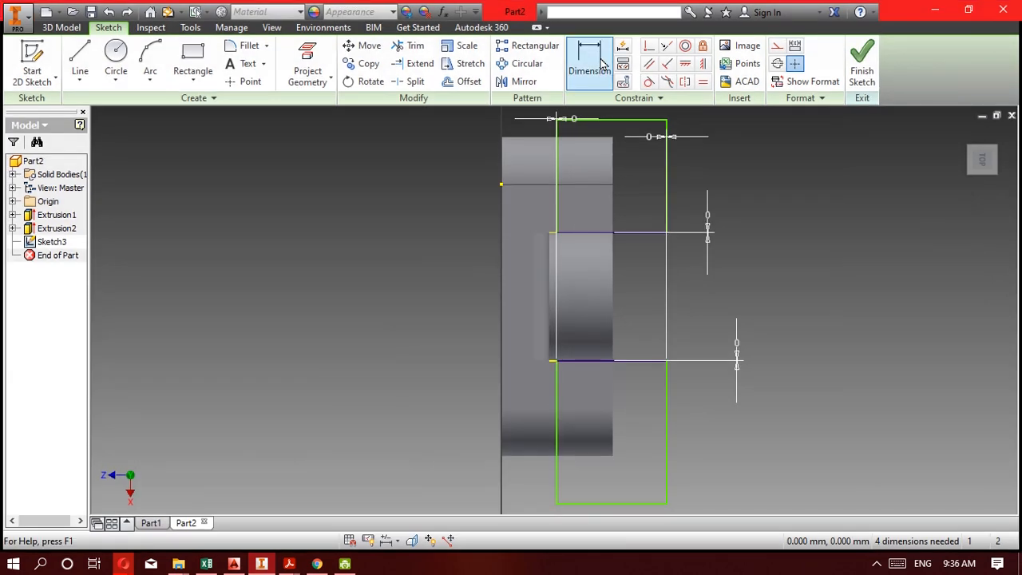
pyautogui.click(556, 392)
pyautogui.click(500, 381)
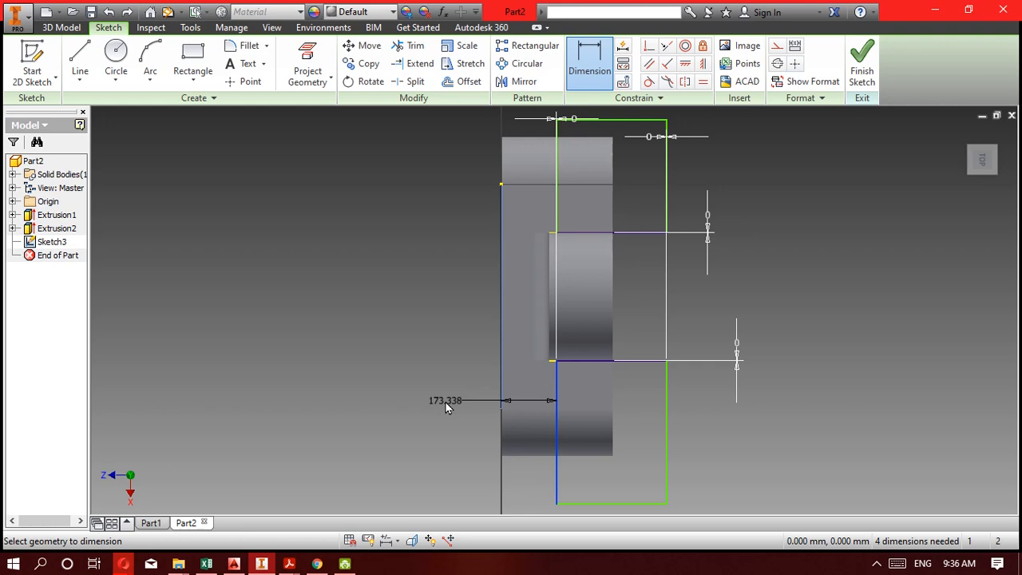
pyautogui.click(446, 406)
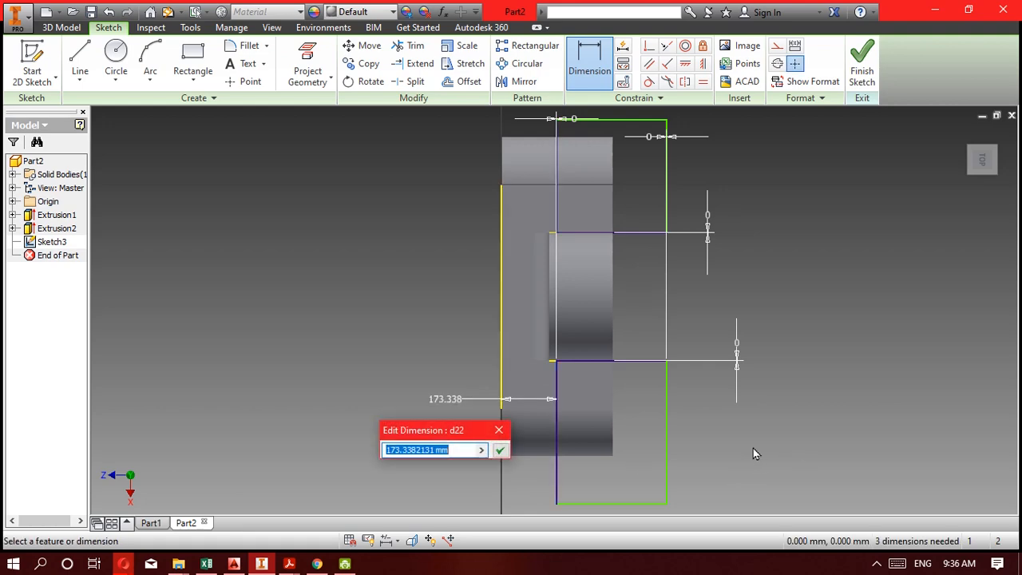
pyautogui.write('100')
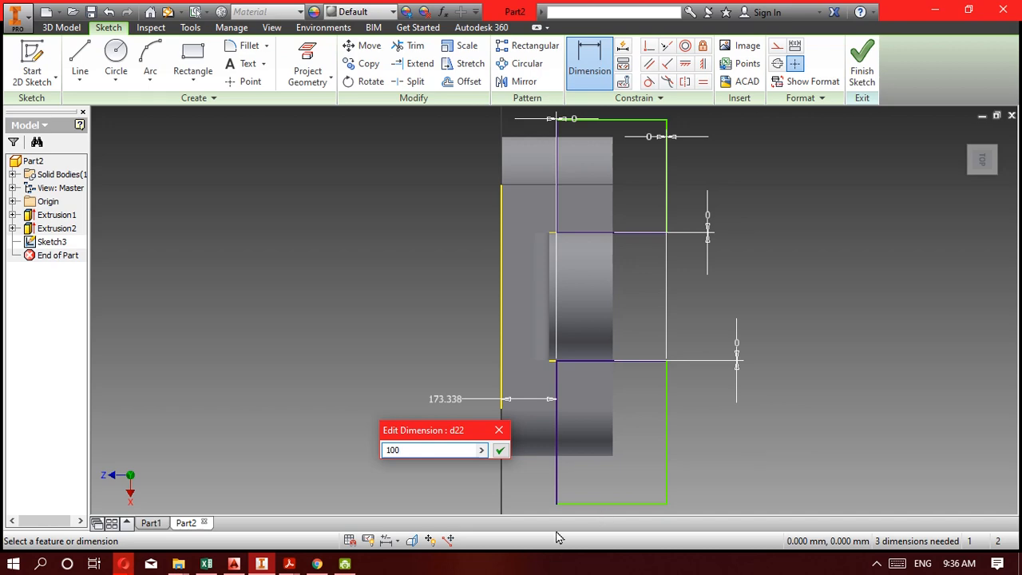
pyautogui.click(499, 452)
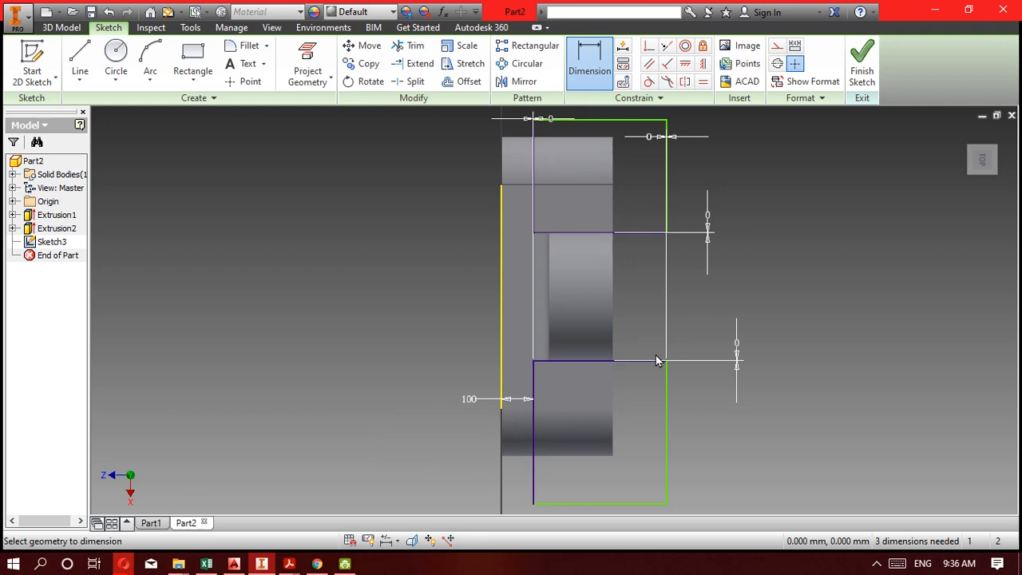
# Dimension the upper rectangle's vertical side at 400 mm.
pyautogui.scroll(3, 656, 361)
pyautogui.click(666, 182)
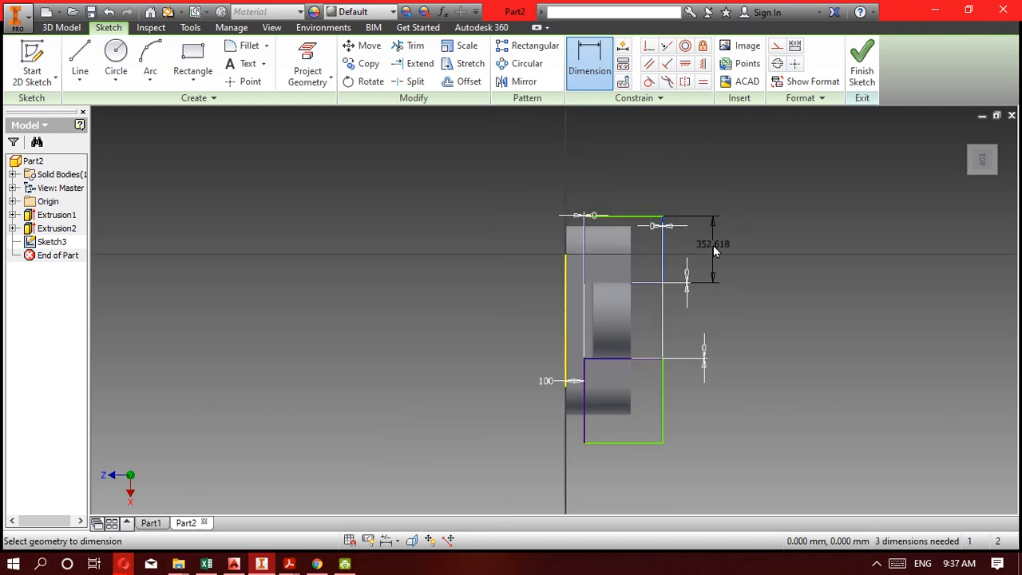
pyautogui.click(713, 245)
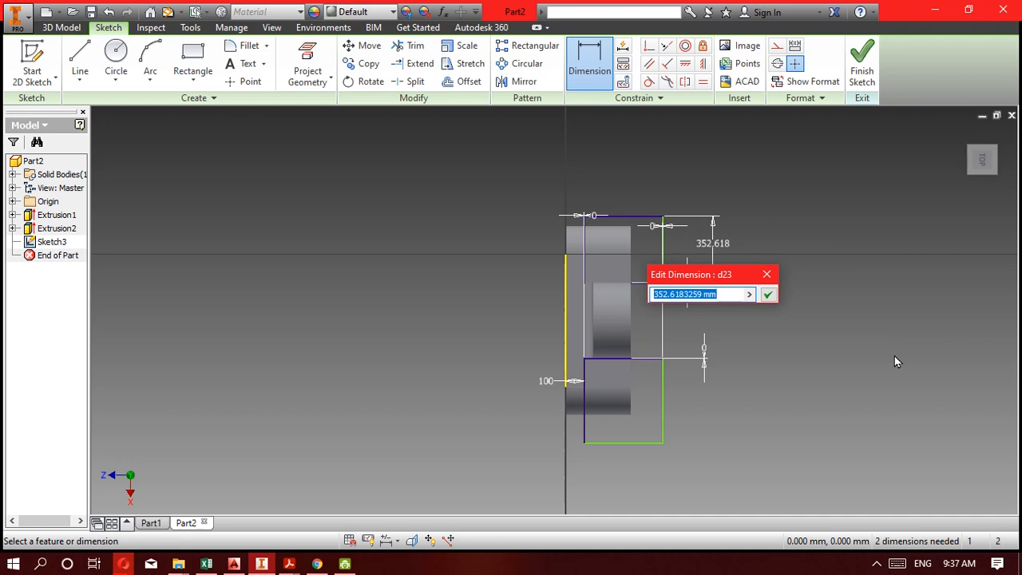
pyautogui.write('400')
pyautogui.press('Return')
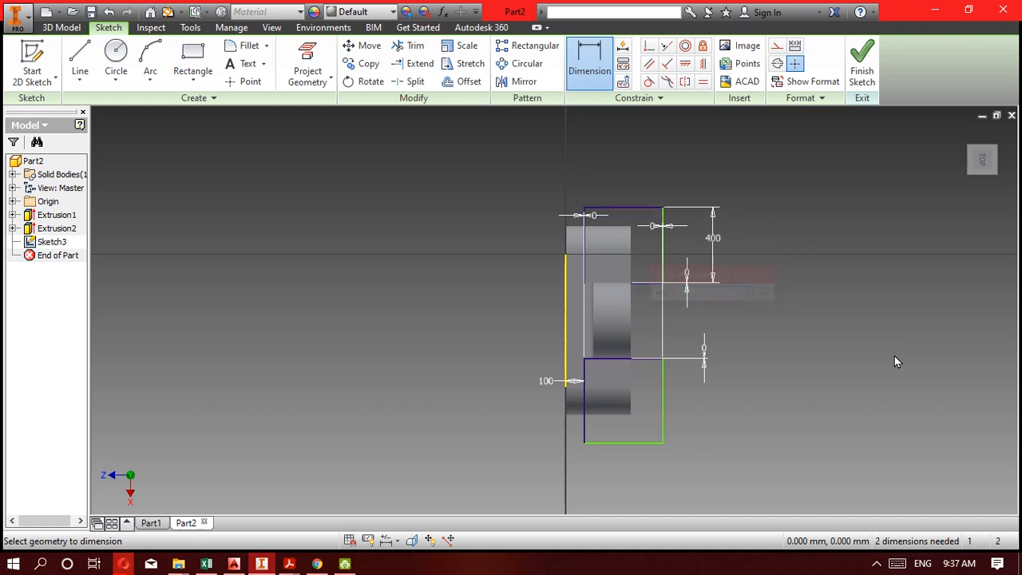
# Dimension the lower rectangle's vertical side, correcting the entered 40 mm to 400 mm.
pyautogui.click(669, 424)
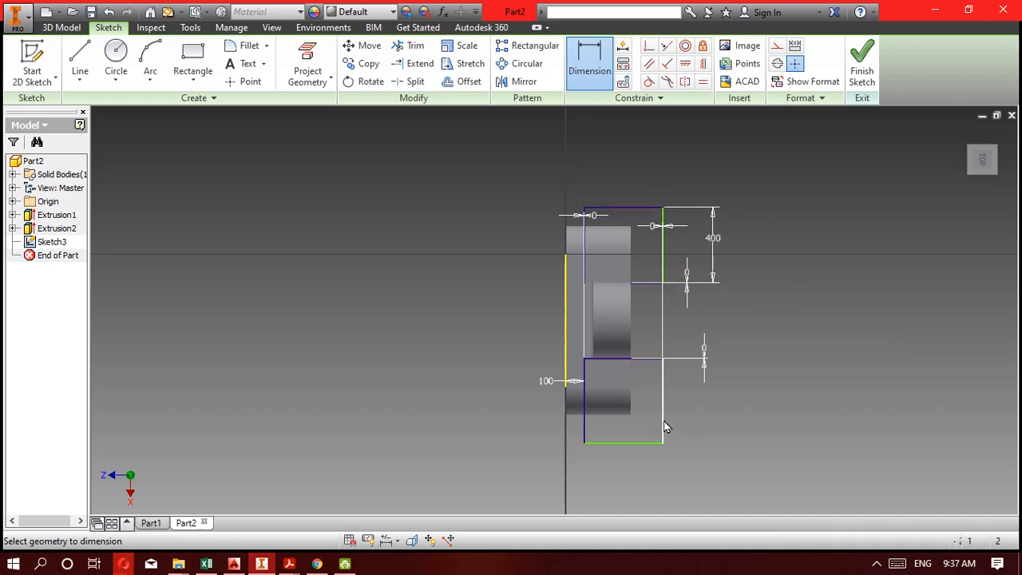
pyautogui.click(697, 425)
pyautogui.write('4')
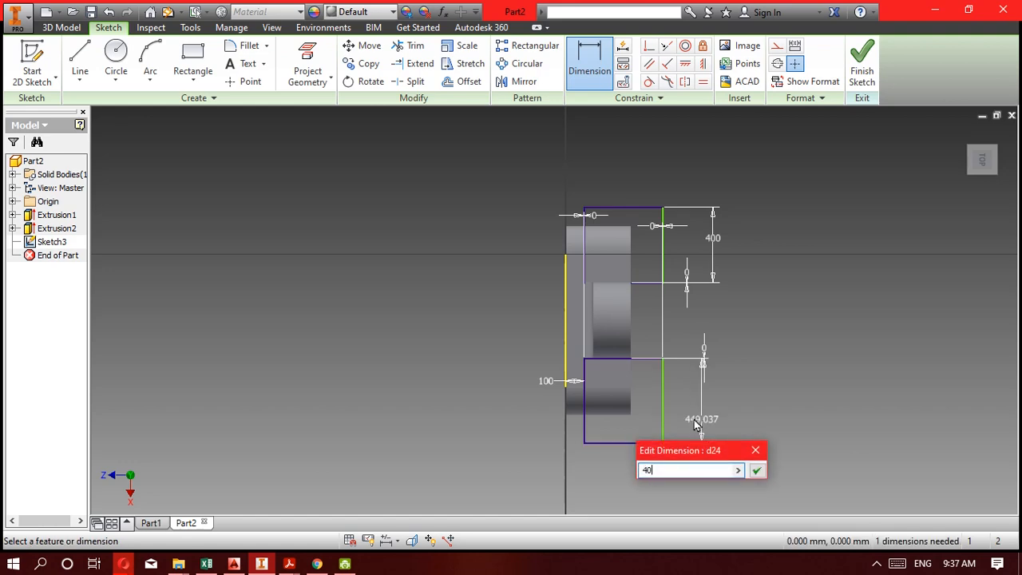
pyautogui.write('0')
pyautogui.press('Return')
pyautogui.doubleClick(703, 406)
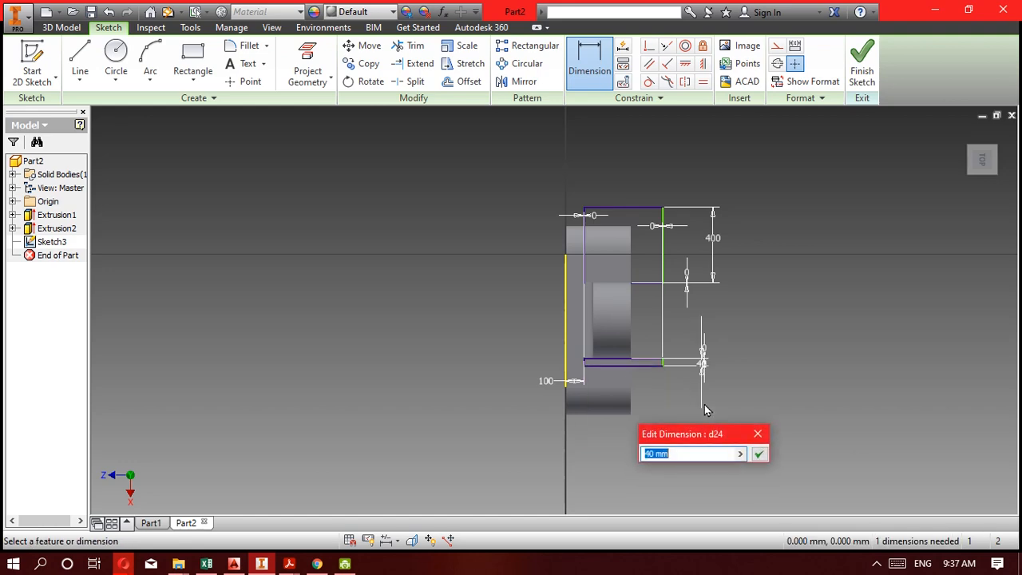
pyautogui.write('400')
pyautogui.press('Return')
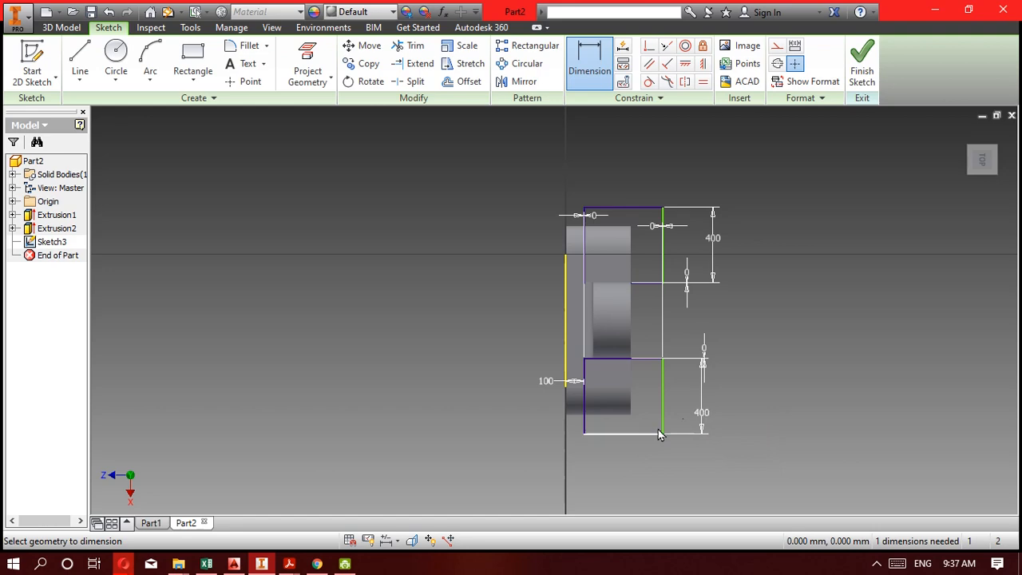
# Dimension the lower rectangle's horizontal edge at 400 mm and finish the sketch.
pyautogui.click(618, 435)
pyautogui.click(621, 453)
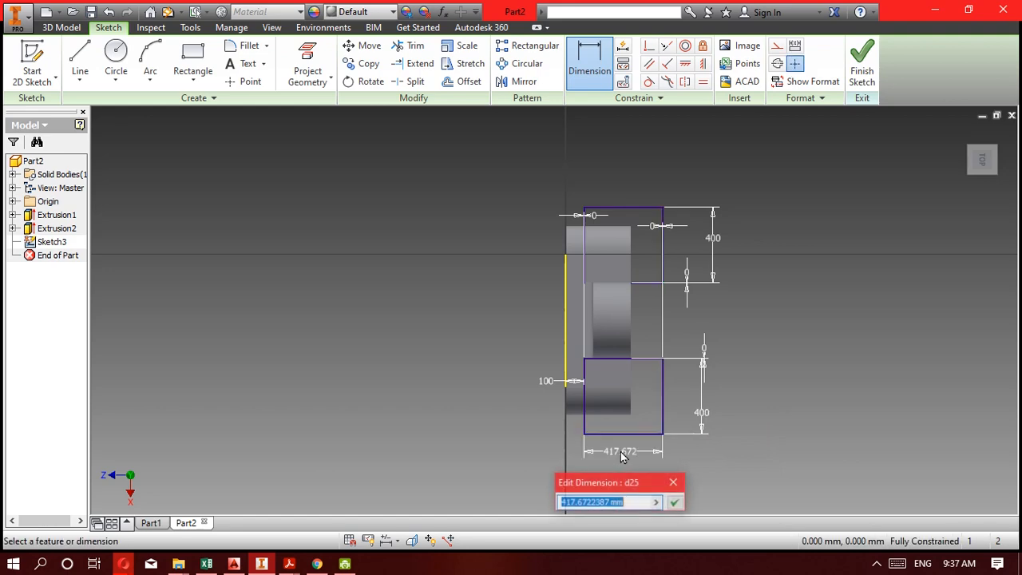
pyautogui.write('400')
pyautogui.press('Return')
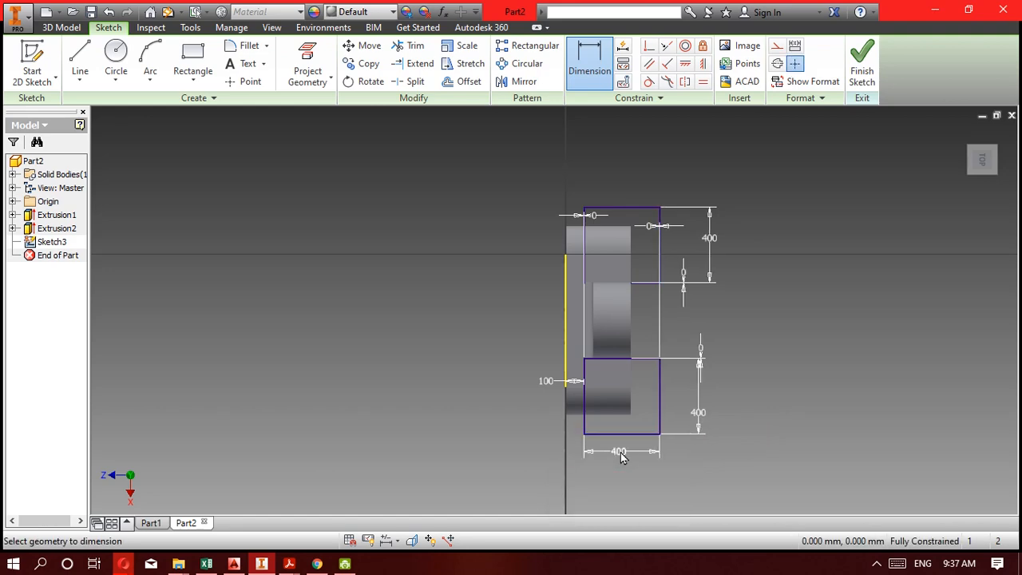
pyautogui.click(862, 64)
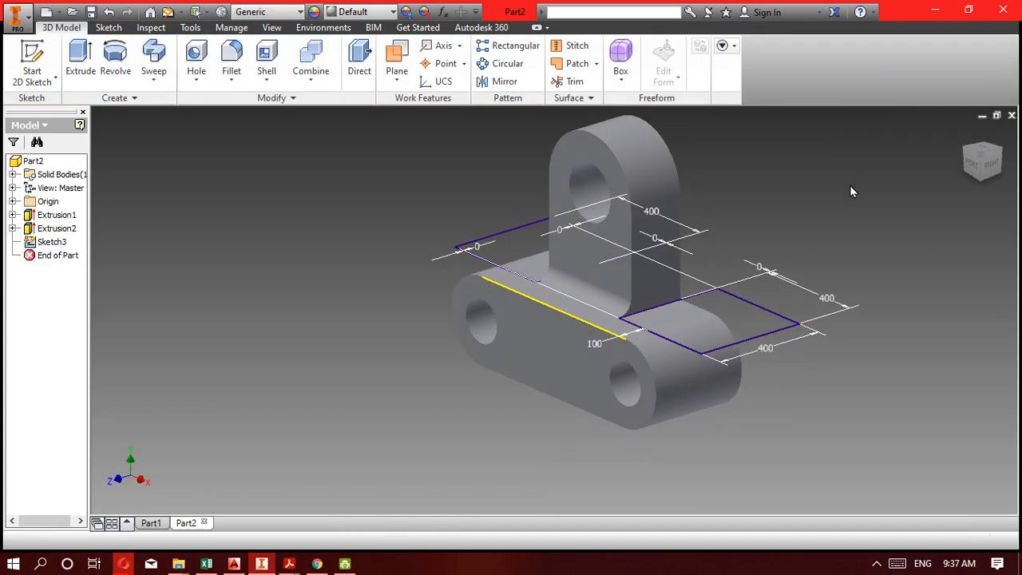
# Extrude both rectangles as a 600 mm downward cut through the base's rear ends on either side of the upright.
pyautogui.click(81, 62)
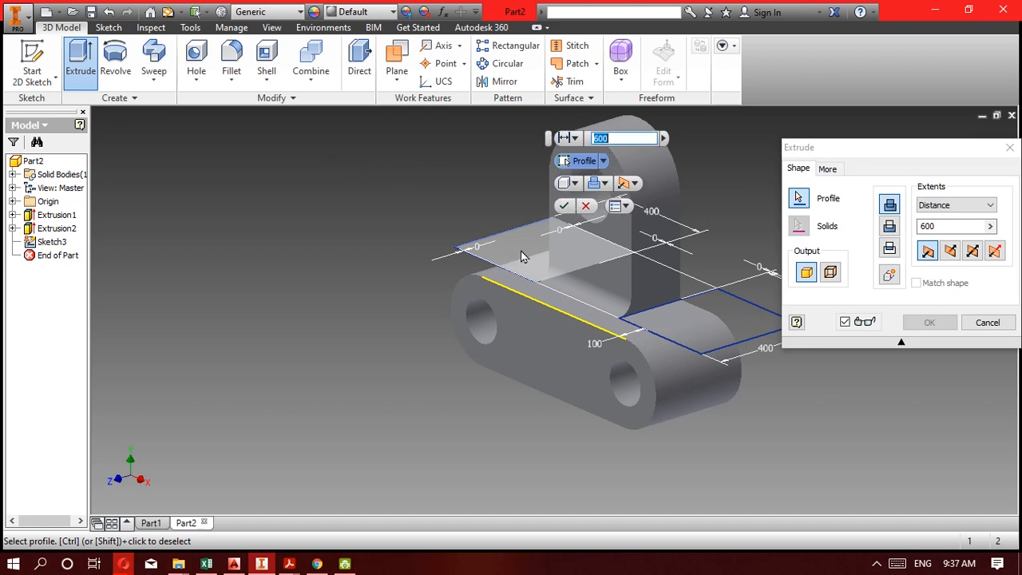
pyautogui.click(521, 250)
pyautogui.click(723, 321)
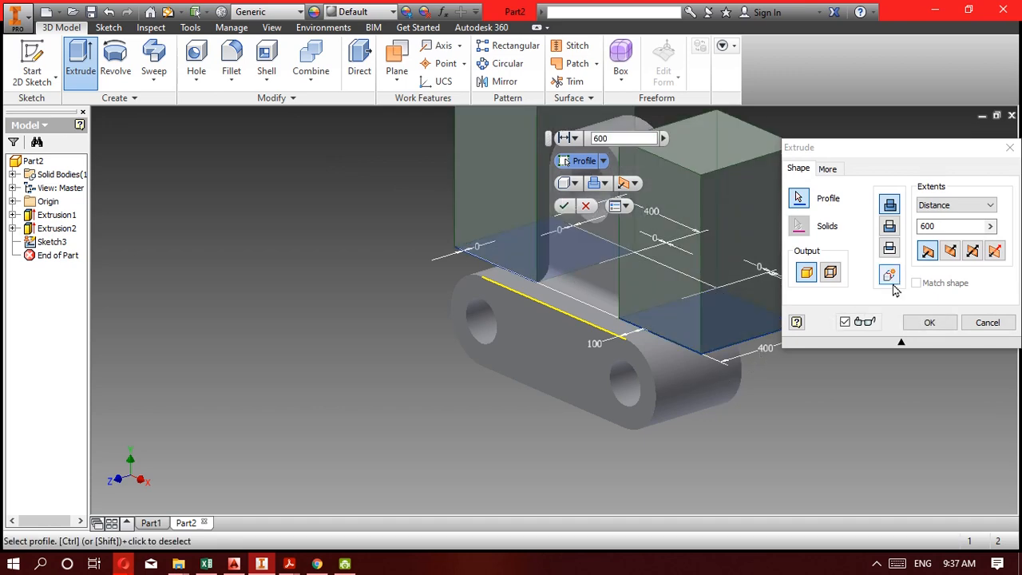
pyautogui.click(950, 251)
pyautogui.click(889, 226)
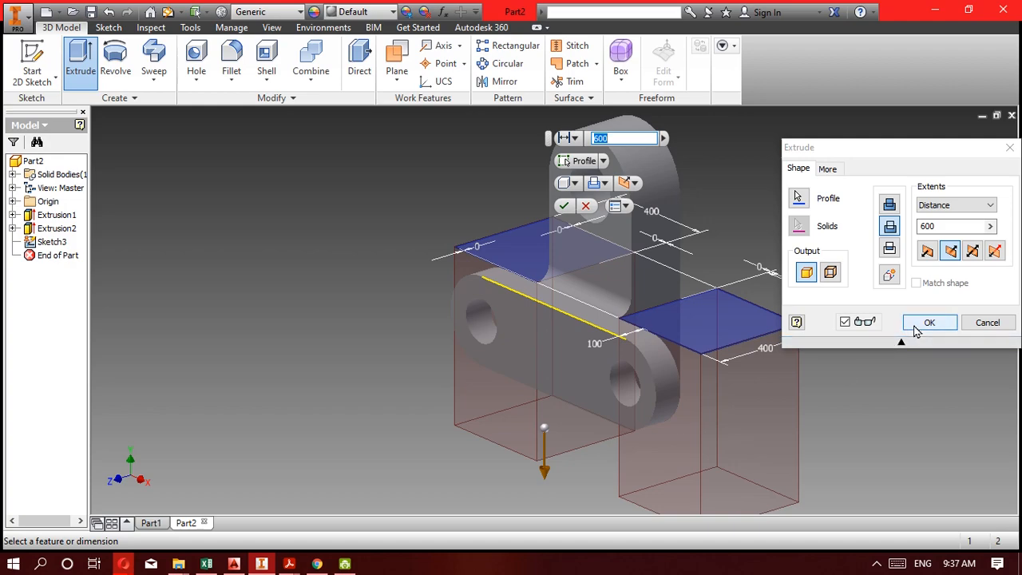
pyautogui.click(926, 323)
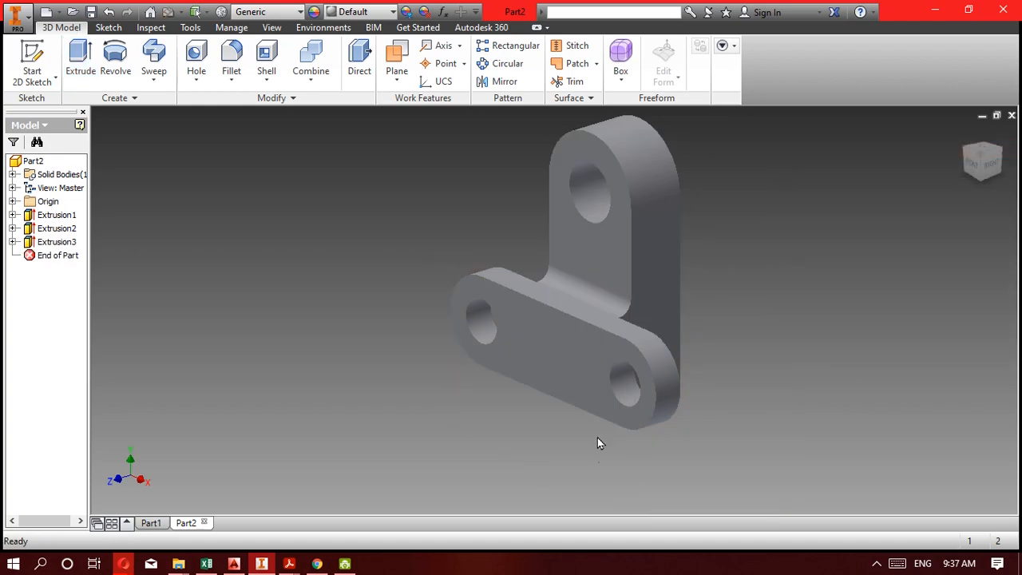
# Inspect the cut bracket from the side, check the Kompetensi 5F drawing in Acrobat Reader and return to Inventor.
pyautogui.keyDown('shift'); pyautogui.moveTo(643, 337); pyautogui.dragTo(526, 342, button='middle'); pyautogui.keyUp('shift')
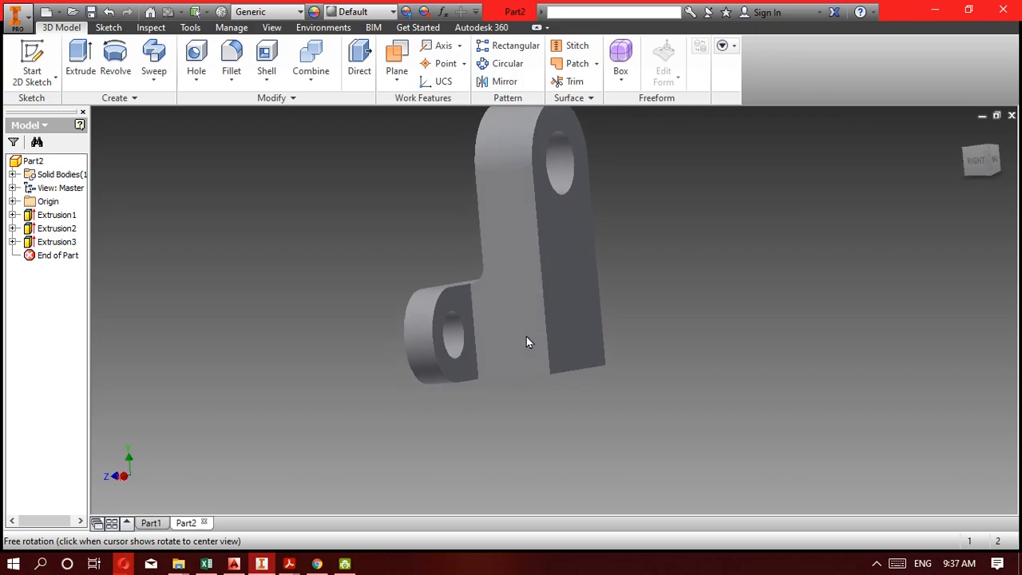
pyautogui.click(289, 564)
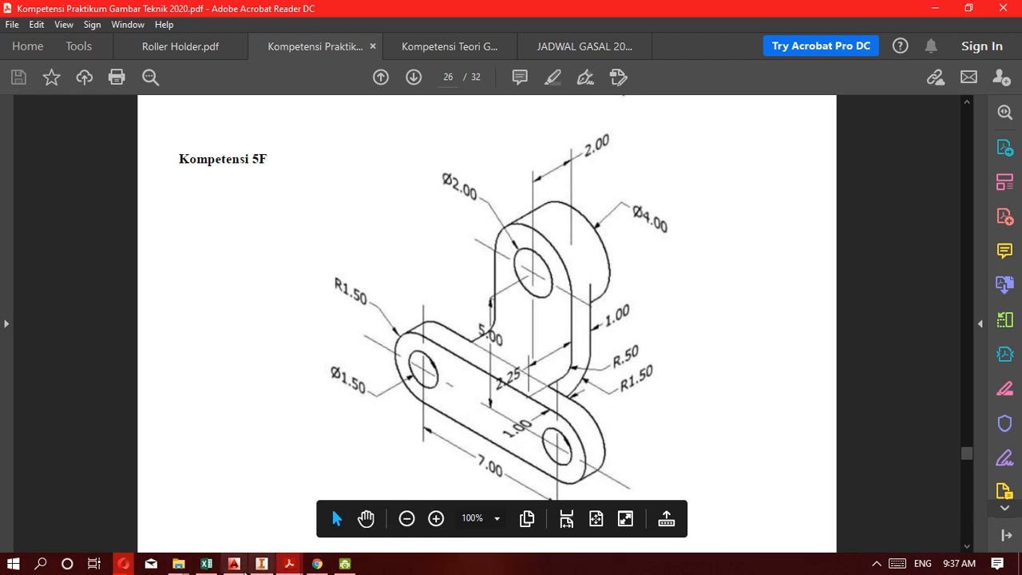
pyautogui.click(234, 564)
pyautogui.click(262, 564)
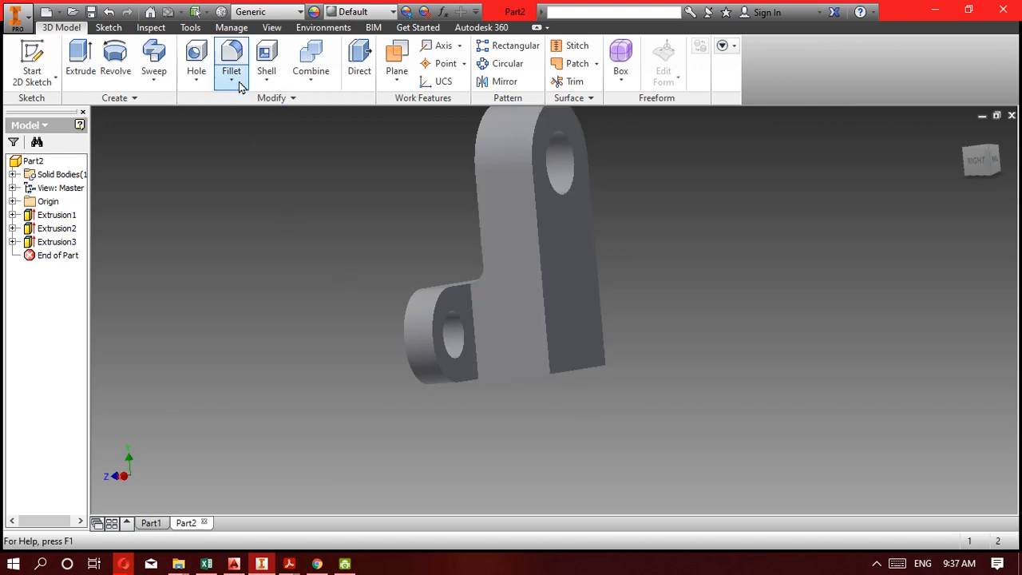
pyautogui.click(225, 53)
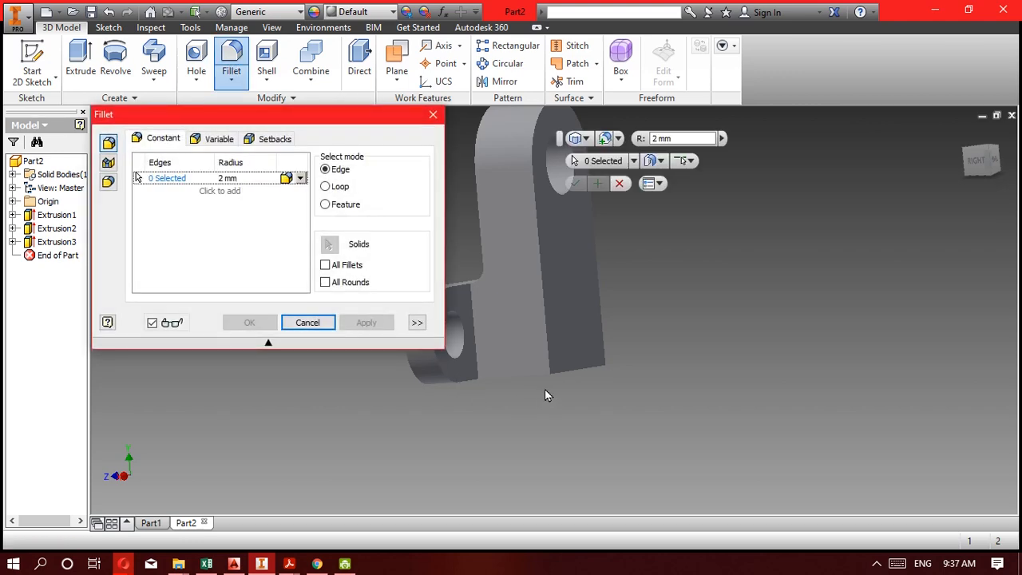
pyautogui.click(575, 372)
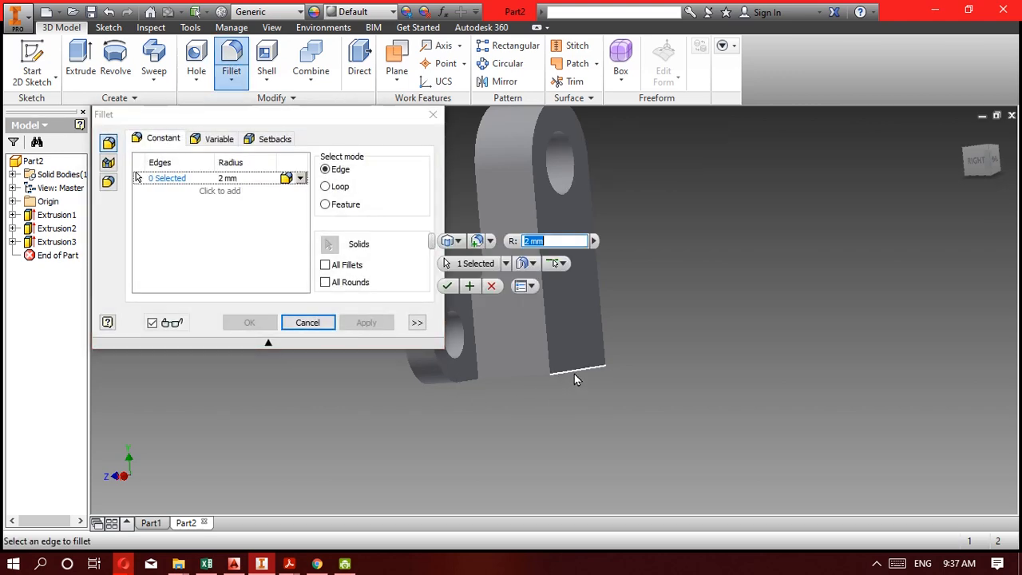
pyautogui.scroll(3, 555, 377)
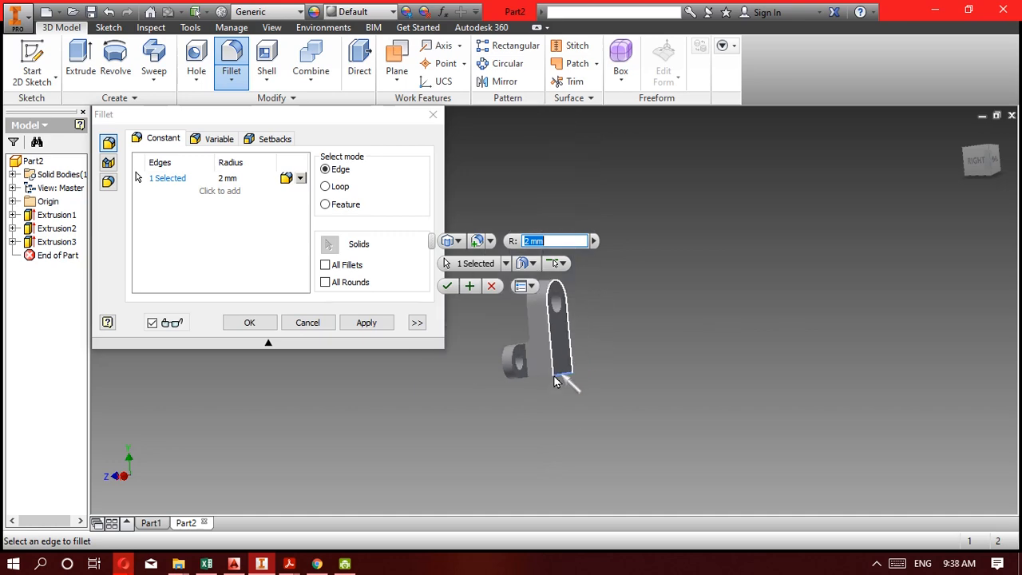
pyautogui.scroll(-6, 554, 376)
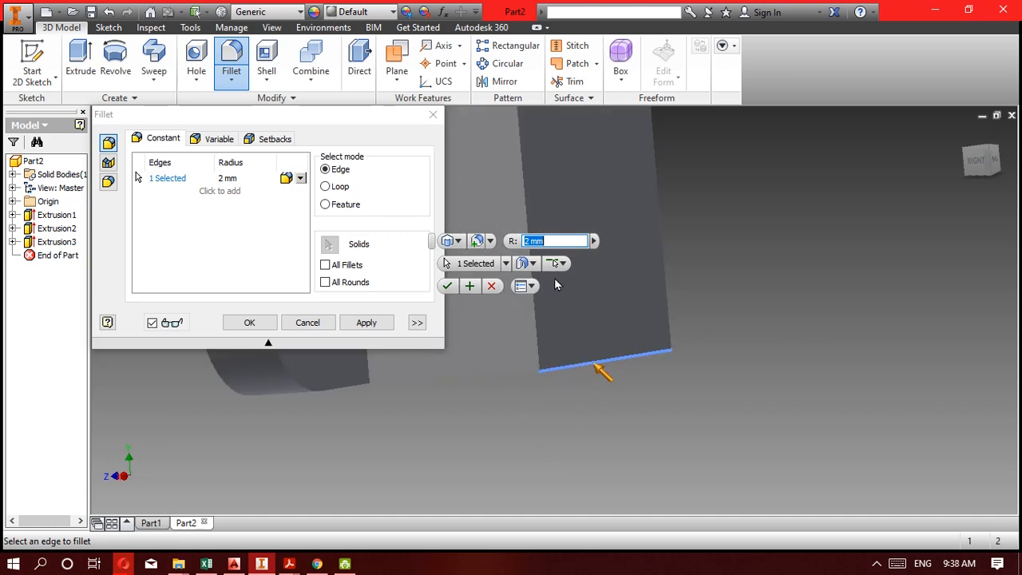
pyautogui.write('150')
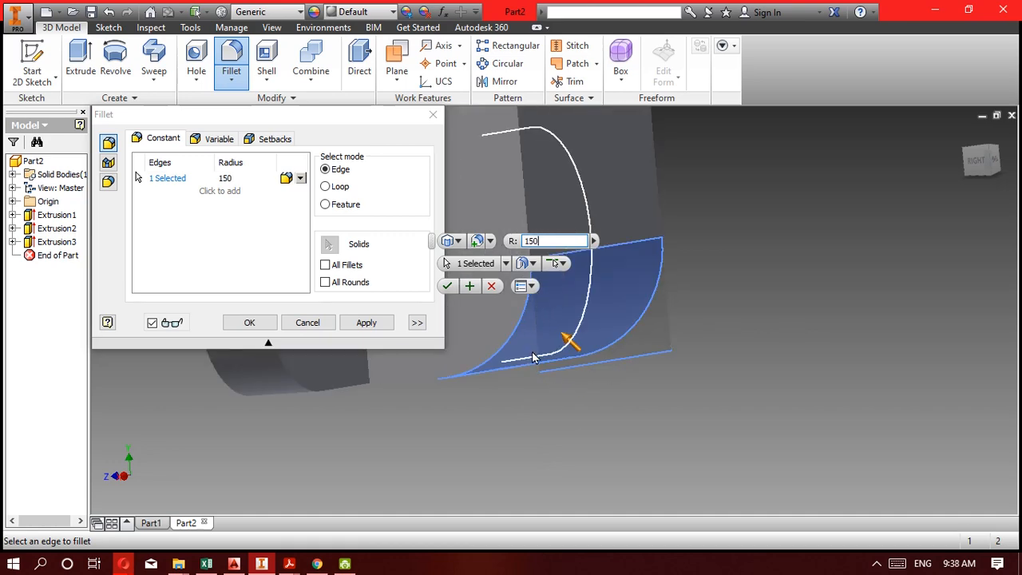
pyautogui.scroll(5, 646, 386)
pyautogui.press('F4')
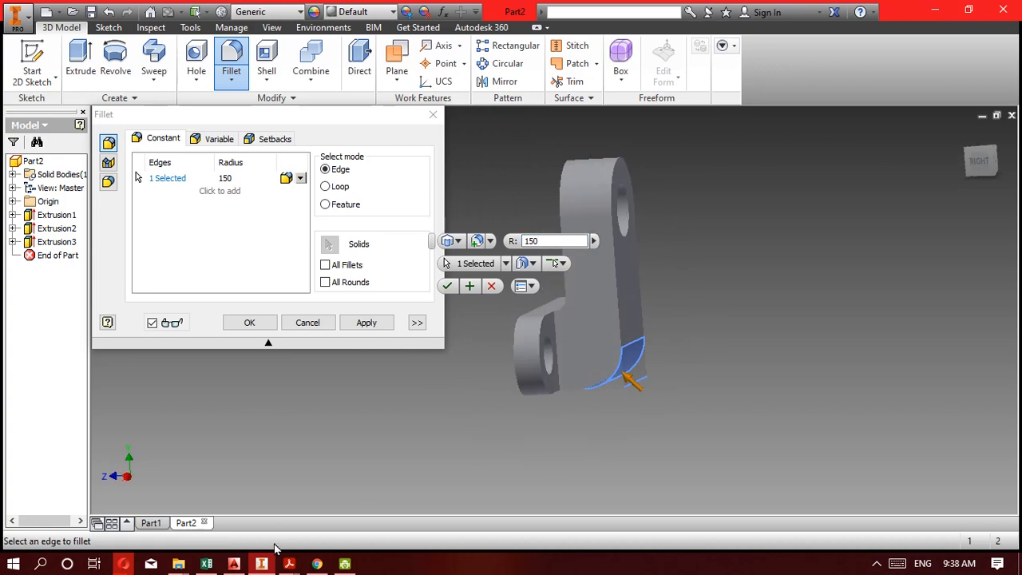
pyautogui.click(263, 564)
pyautogui.click(269, 567)
pyautogui.moveTo(289, 564)
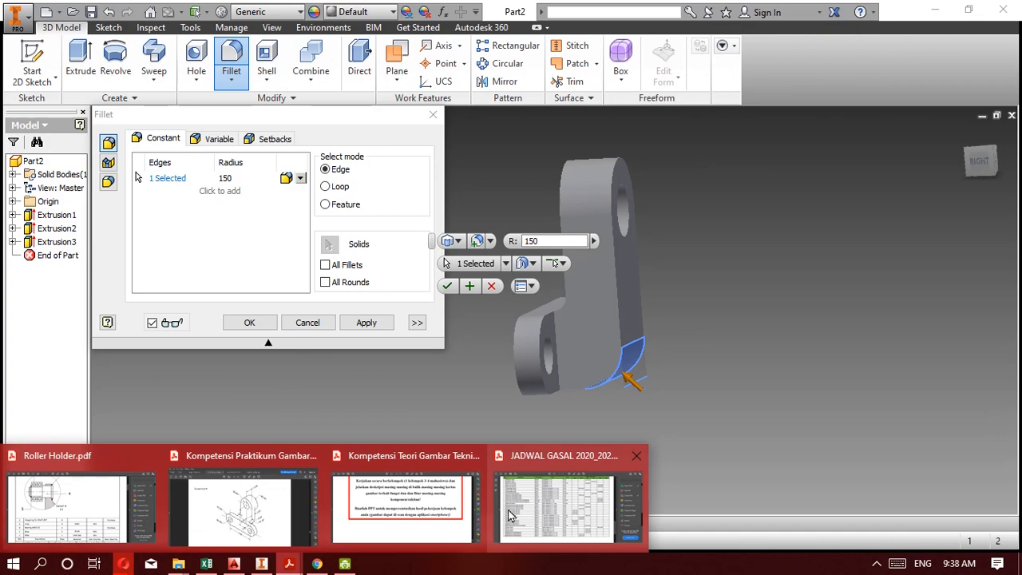
pyautogui.click(255, 519)
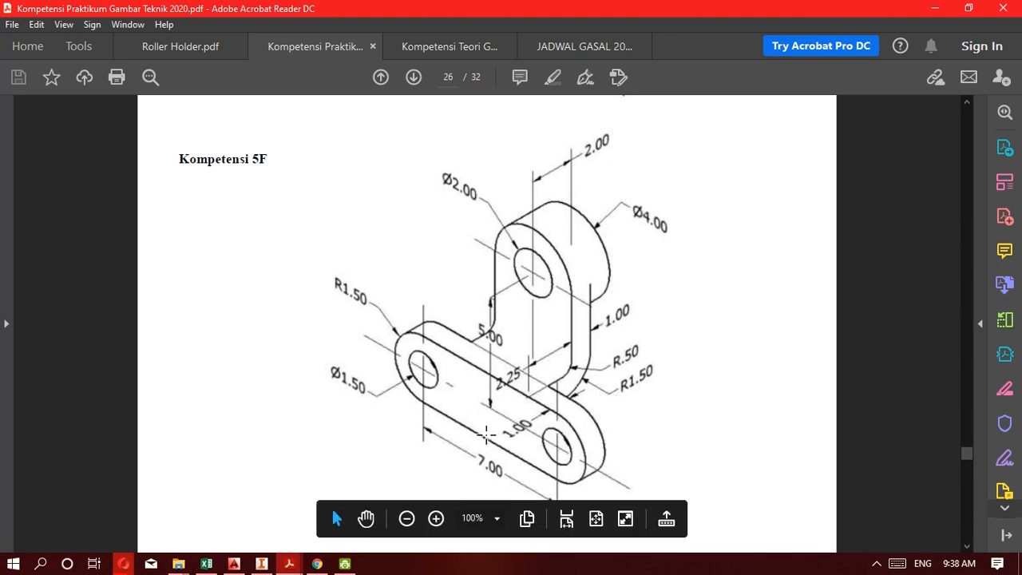
pyautogui.click(261, 563)
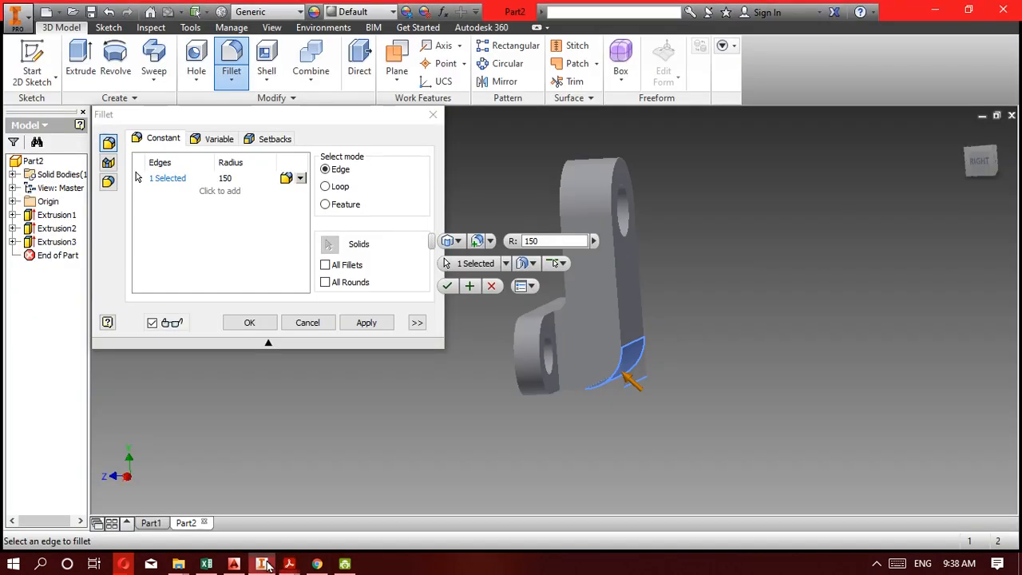
pyautogui.click(981, 160)
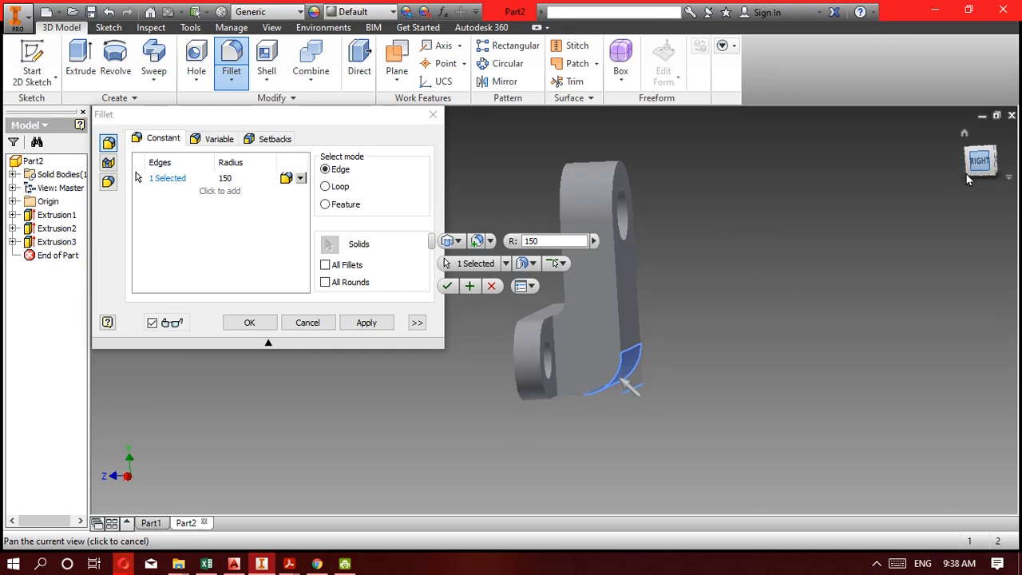
pyautogui.scroll(-3, 545, 367)
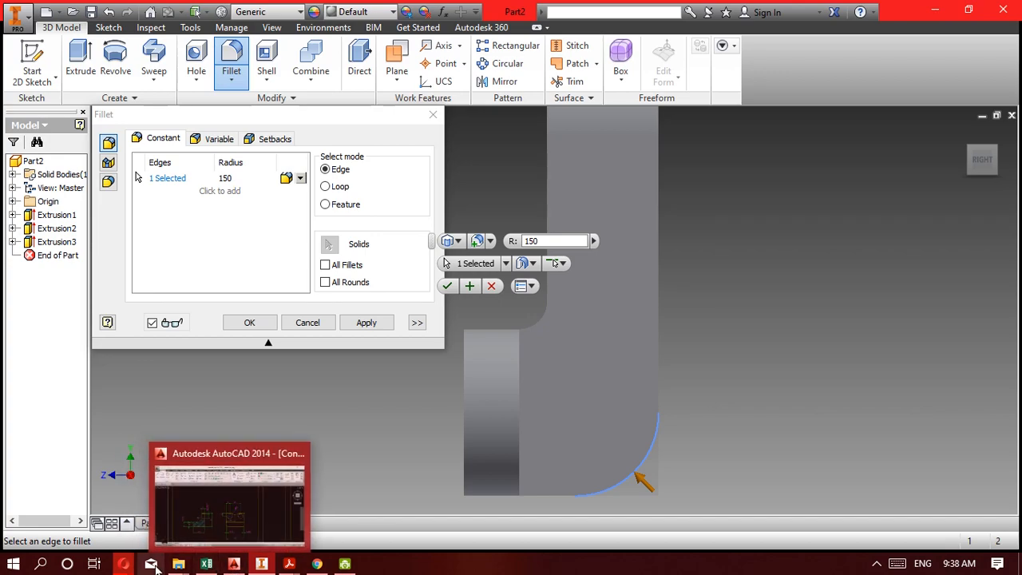
pyautogui.click(289, 564)
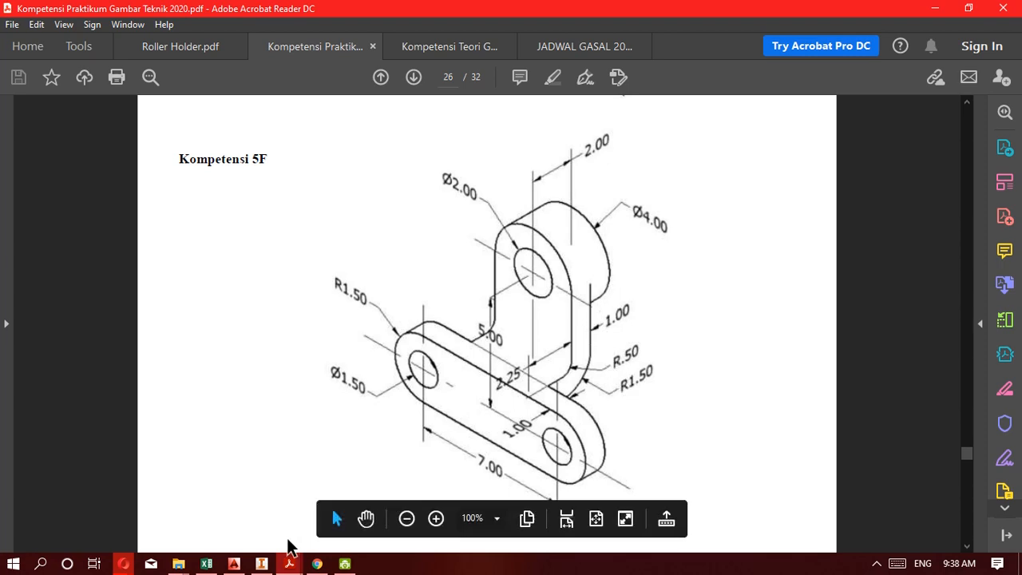
pyautogui.click(261, 563)
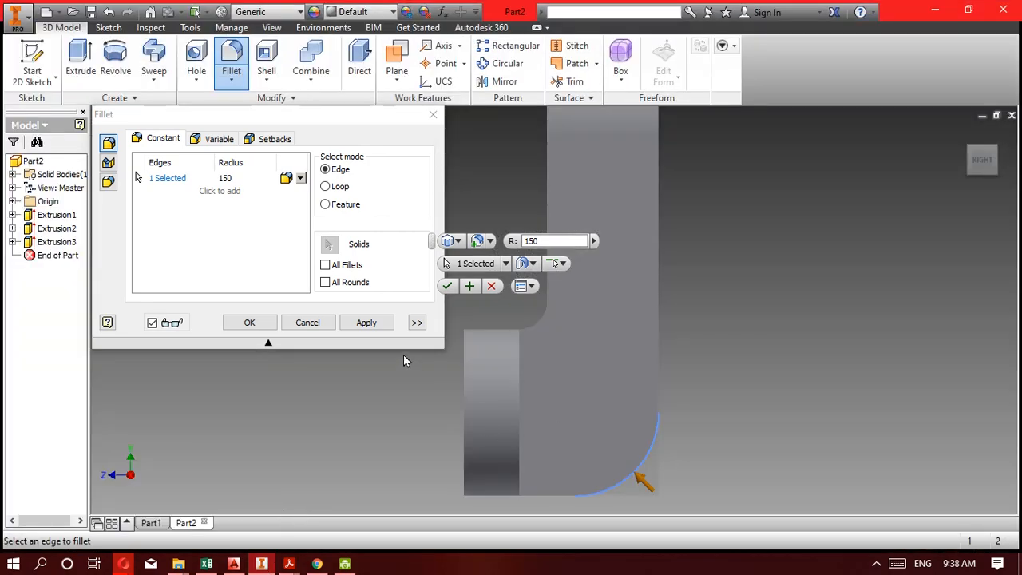
pyautogui.click(308, 322)
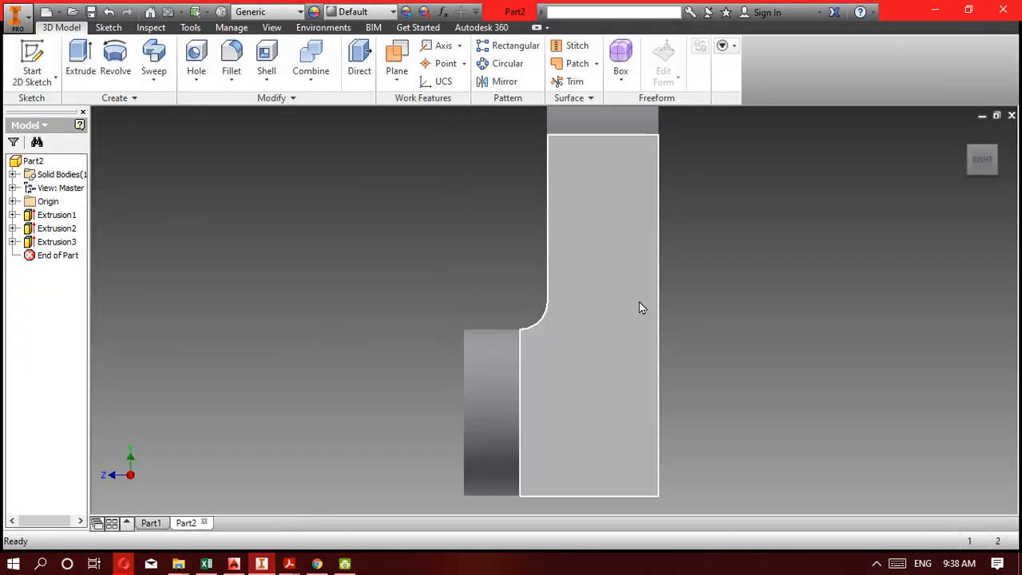
# Start a new 2D sketch on the upright's back face.
pyautogui.scroll(-3, 640, 302)
pyautogui.moveTo(640, 302)
pyautogui.keyDown('shift'); pyautogui.mouseDown(button='middle')
pyautogui.moveTo(660, 272)
pyautogui.moveTo(629, 277)
pyautogui.moveTo(638, 294)
pyautogui.mouseUp(button='middle'); pyautogui.keyUp('shift')
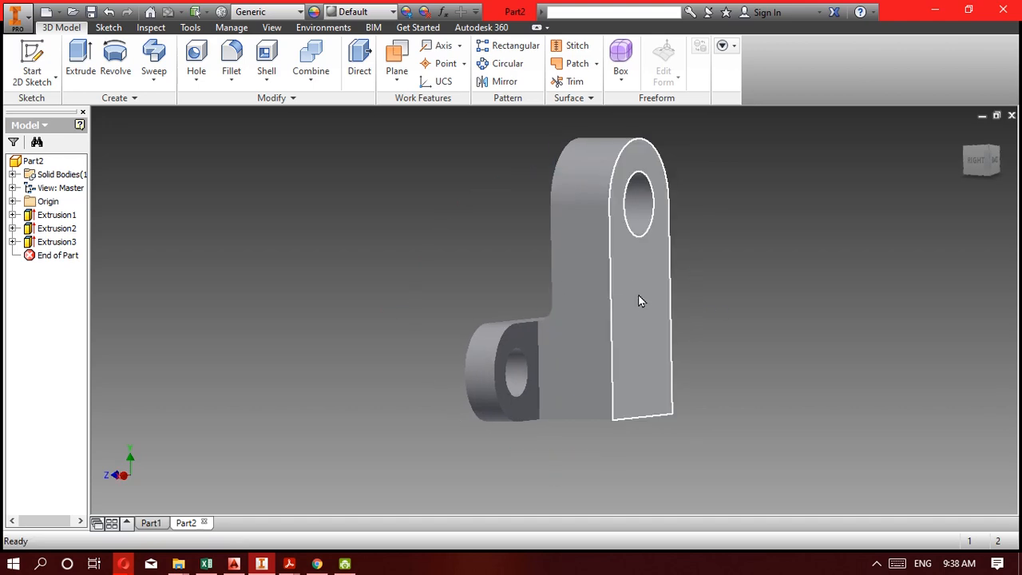
pyautogui.click(32, 80)
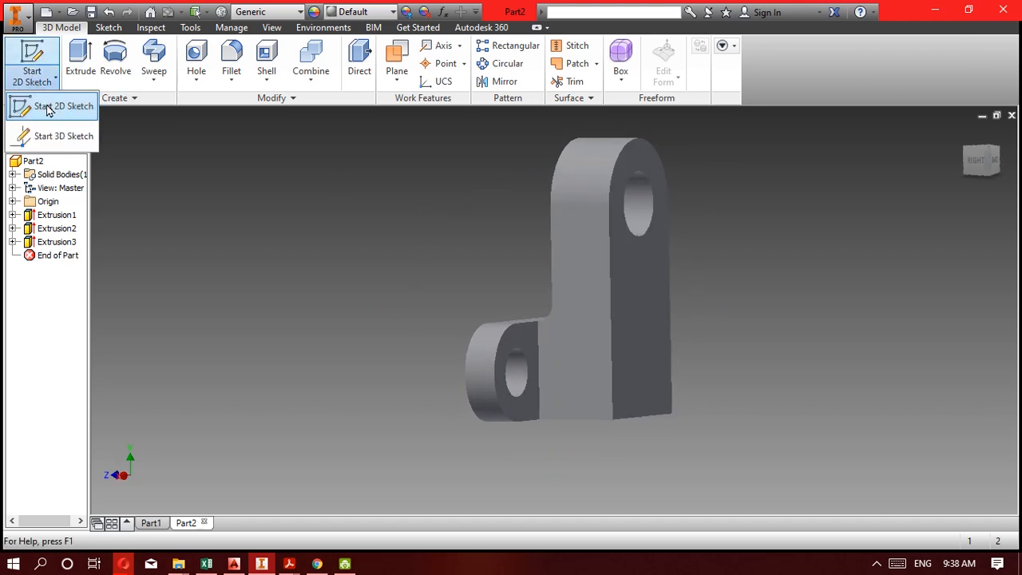
pyautogui.click(48, 109)
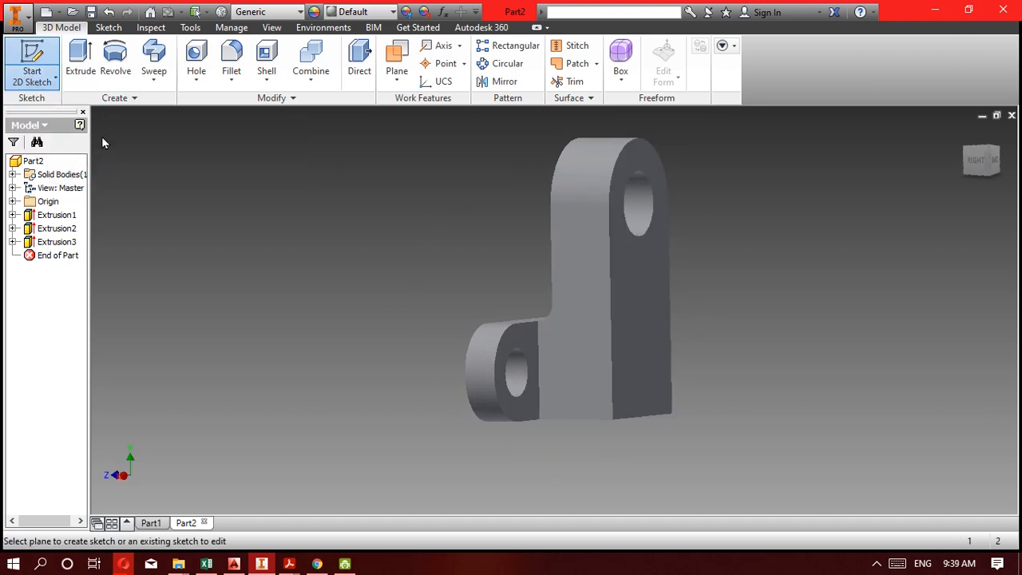
pyautogui.click(634, 327)
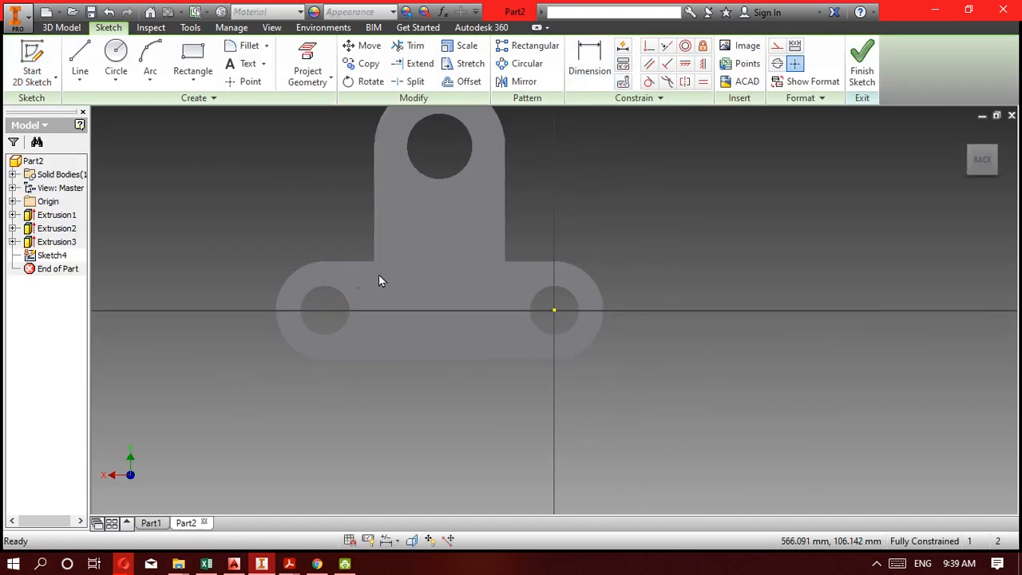
pyautogui.moveTo(338, 190); pyautogui.dragTo(393, 275, button='middle')
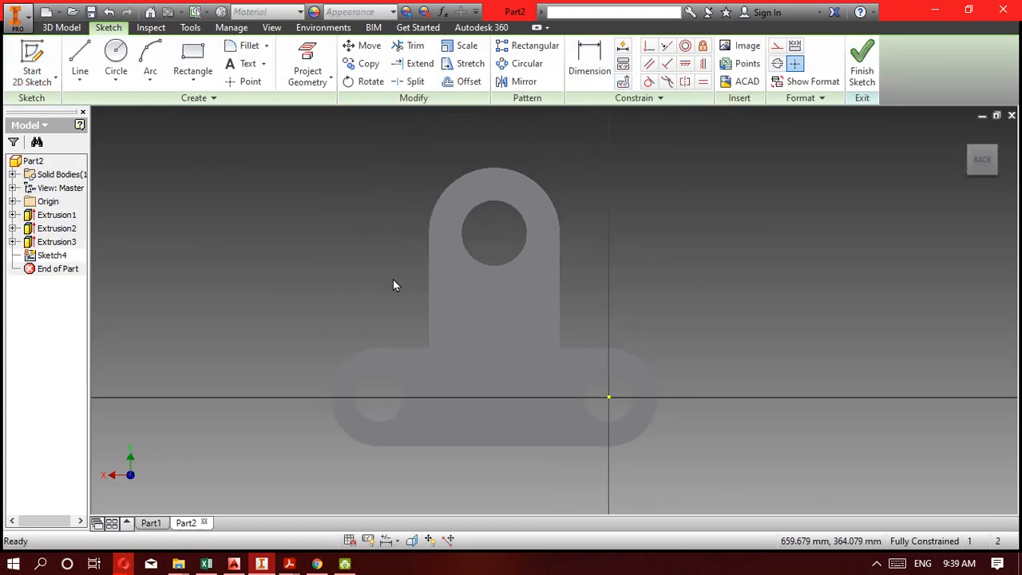
# Change the visual style to shaded with visible model edges and return to the sketch tools.
pyautogui.click(271, 27)
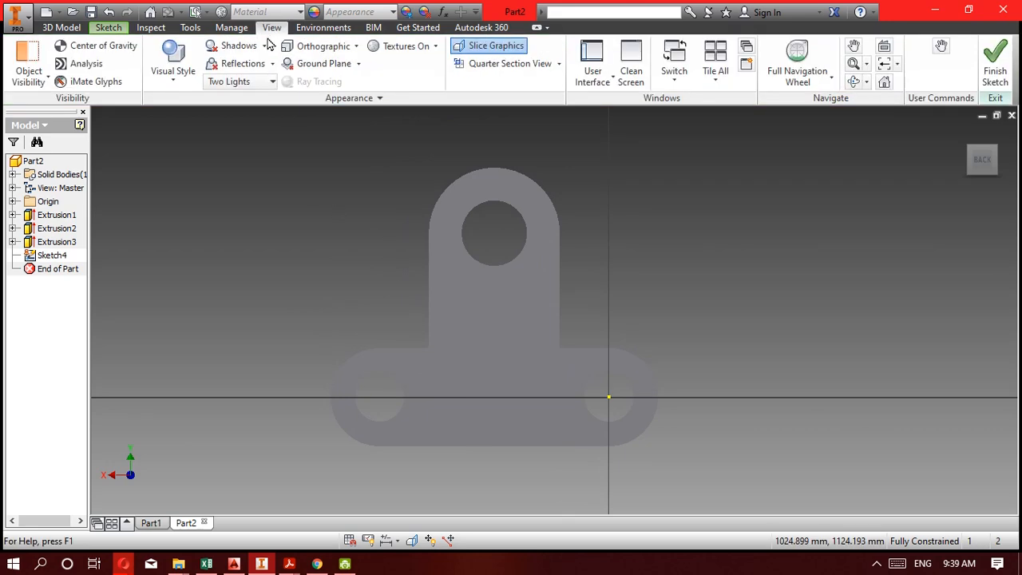
pyautogui.click(186, 82)
pyautogui.click(206, 169)
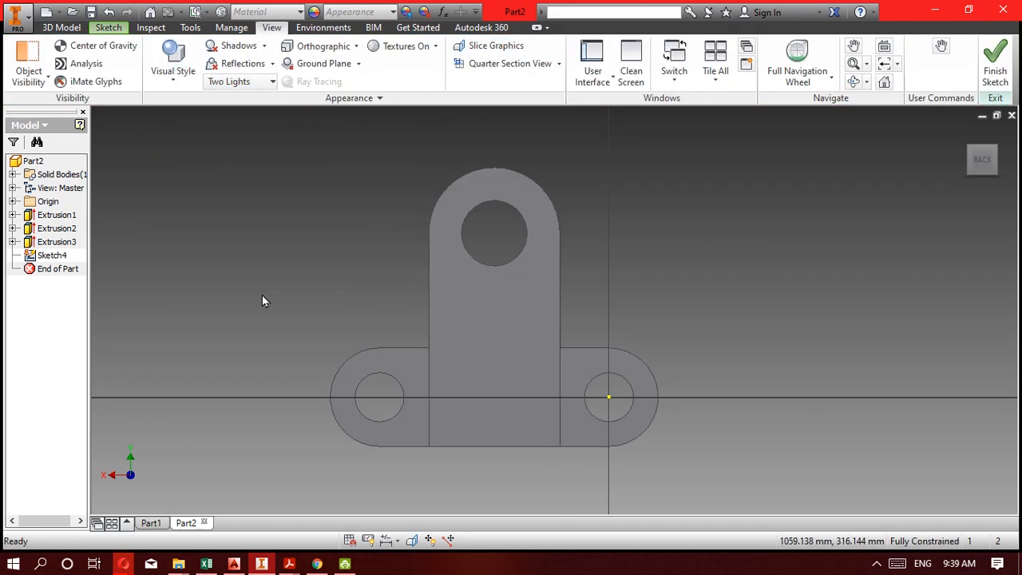
pyautogui.click(66, 29)
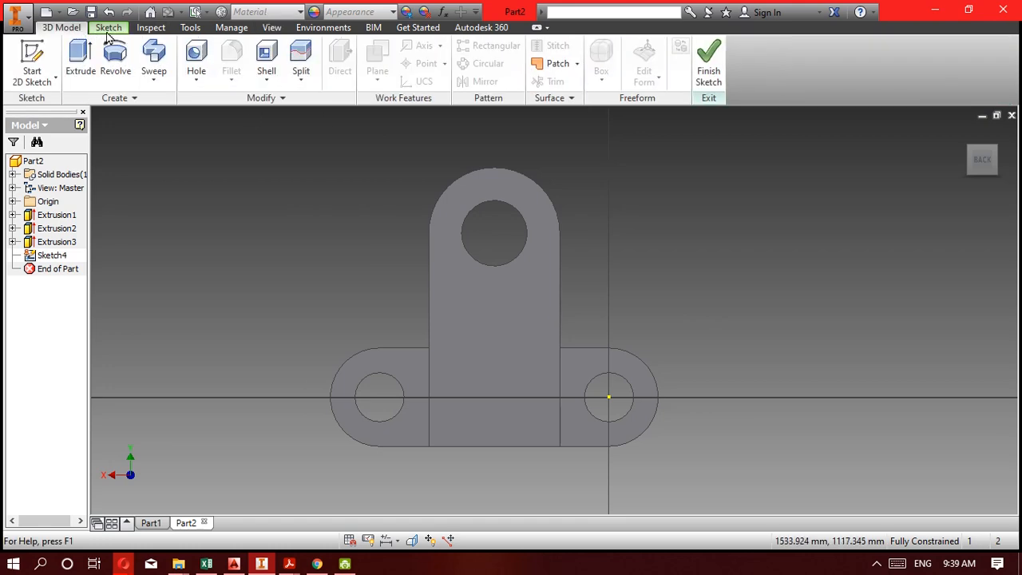
pyautogui.click(108, 32)
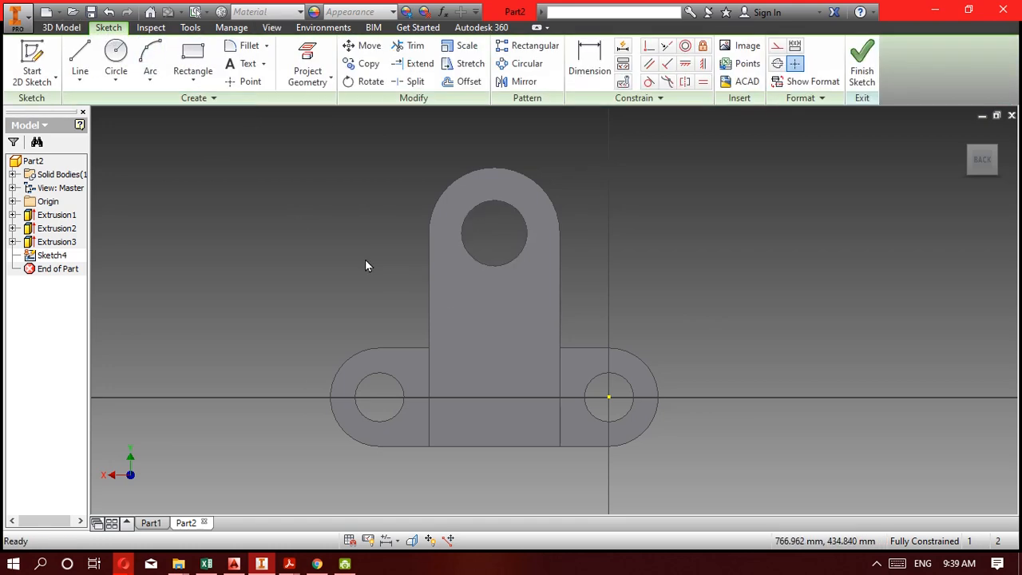
# Draw a circle concentric with the upright's hole, slightly larger than the upright's rounded end.
pyautogui.click(116, 55)
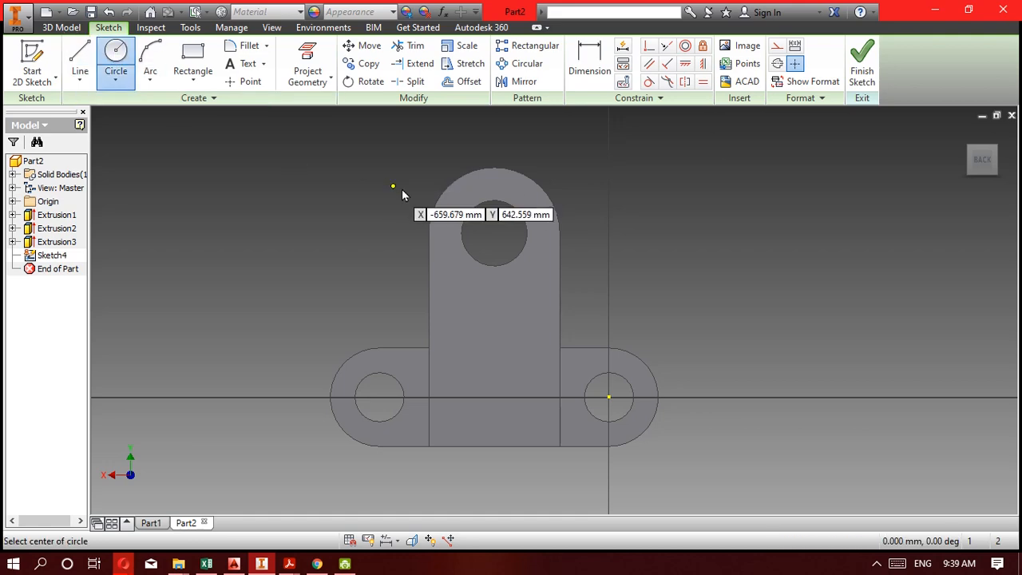
pyautogui.click(496, 233)
pyautogui.click(567, 234)
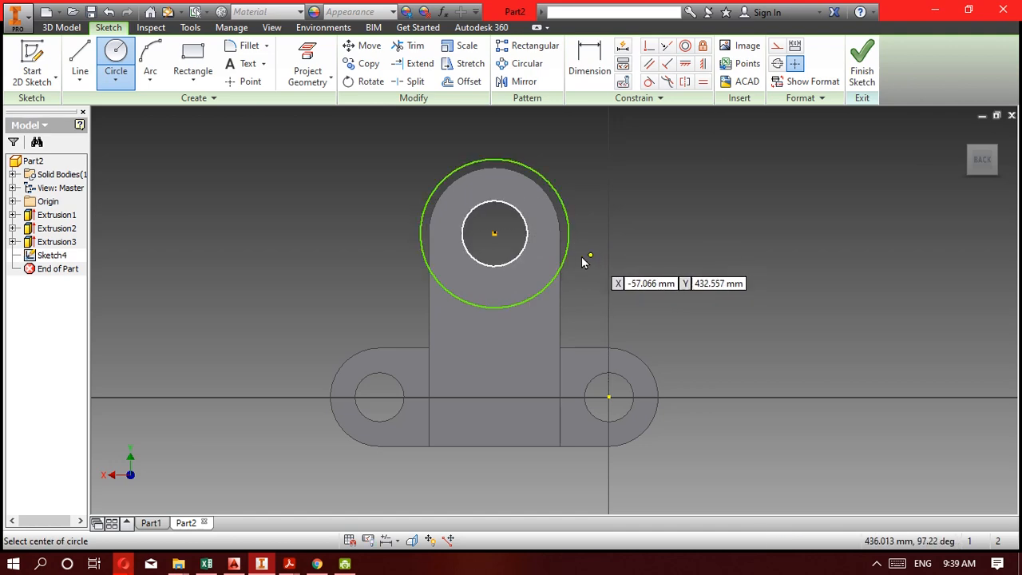
# Dimension the diameter of the new circle around the upright's hole and set it to 400 mm.
pyautogui.click(590, 60)
pyautogui.click(560, 196)
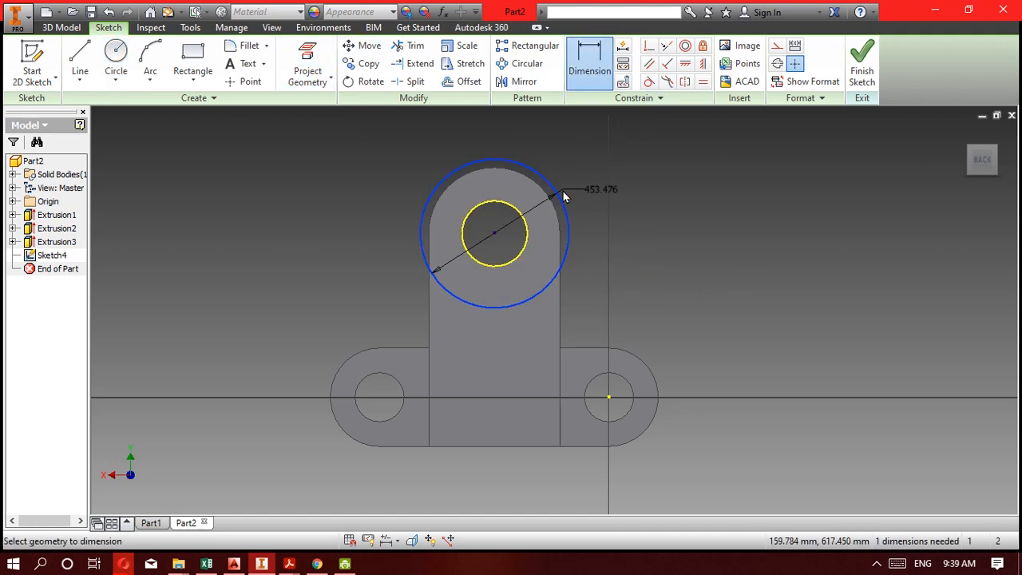
pyautogui.click(574, 181)
pyautogui.click(656, 221)
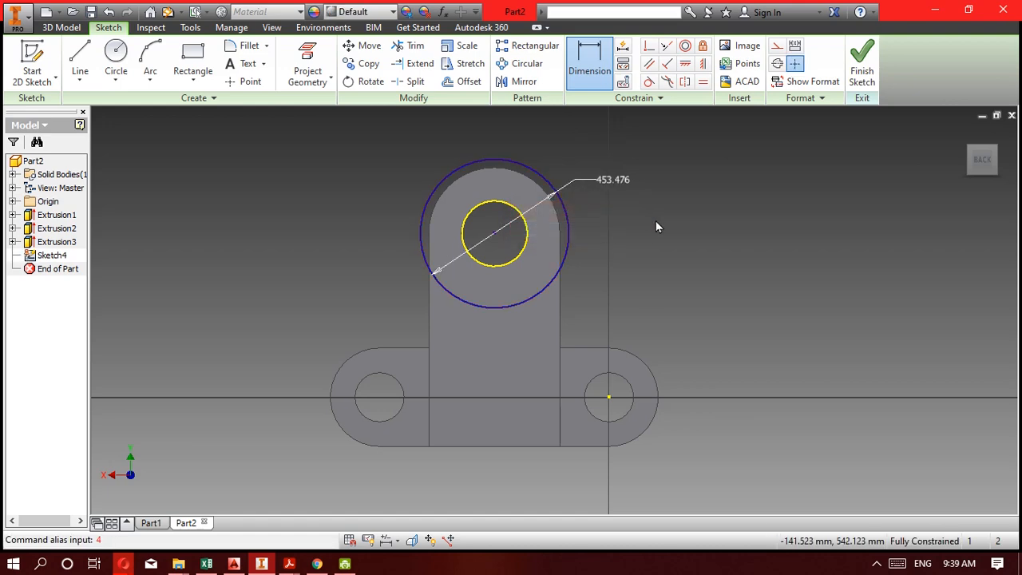
pyautogui.doubleClick(612, 181)
pyautogui.write('4')
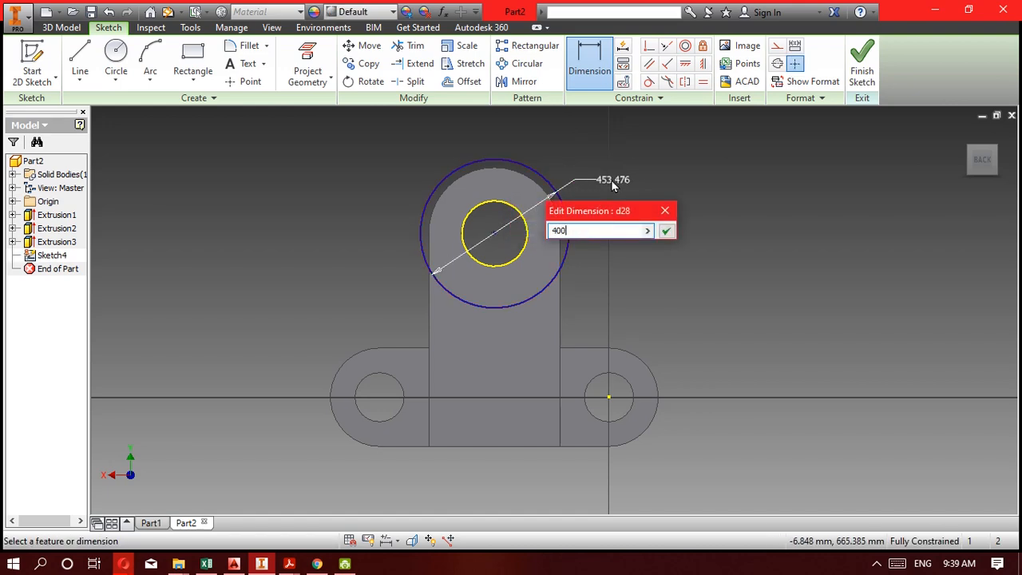
pyautogui.write('00')
pyautogui.press('Return')
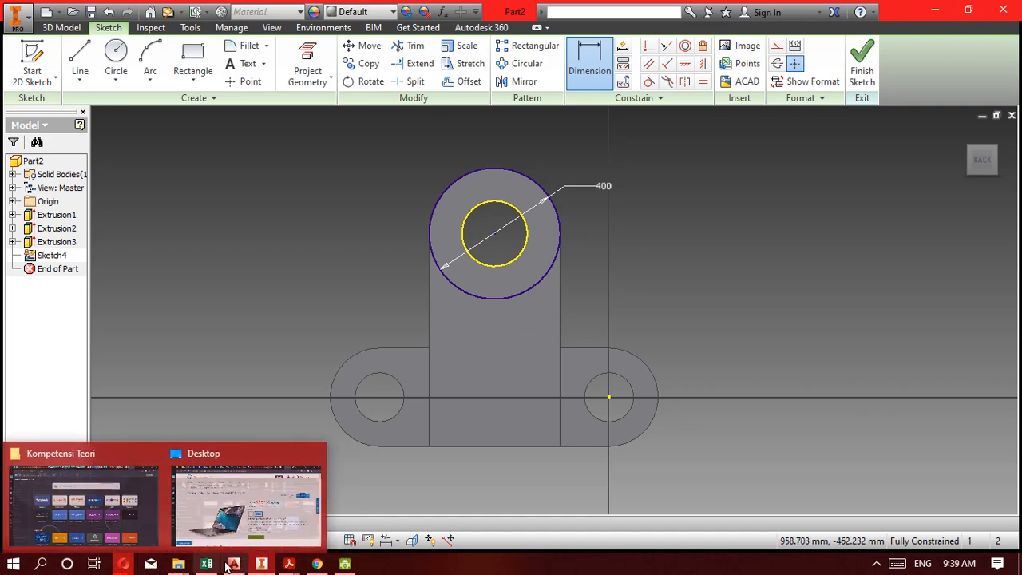
# Check the Kompetensi 5F drawing in Acrobat Reader and return to Inventor.
pyautogui.moveTo(265, 565)
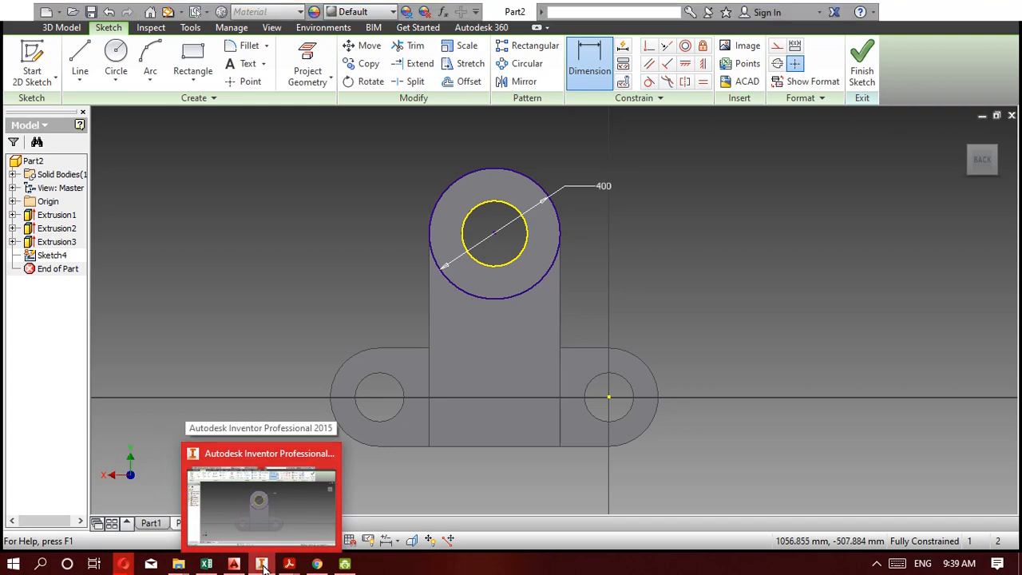
pyautogui.click(289, 563)
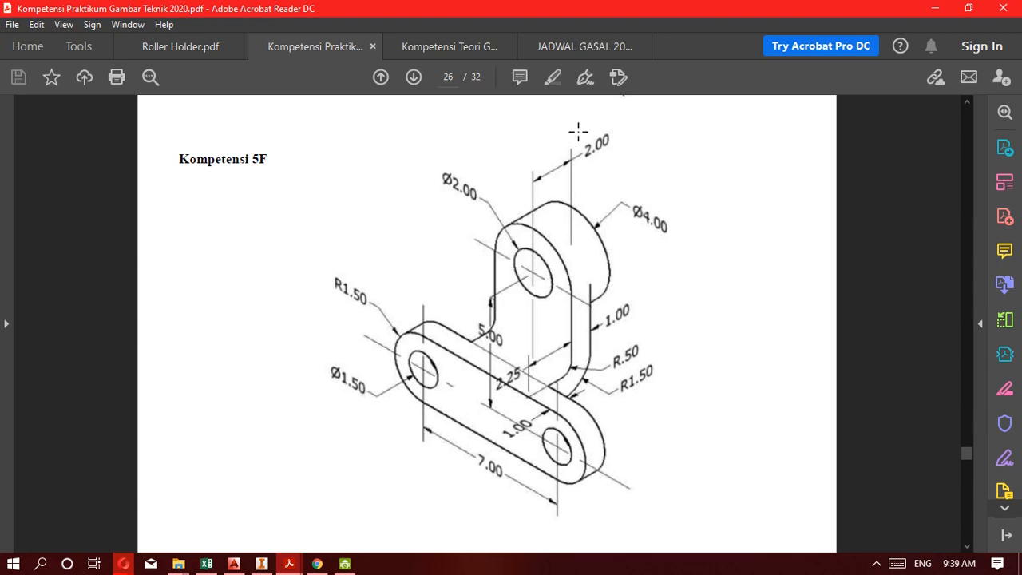
pyautogui.click(261, 563)
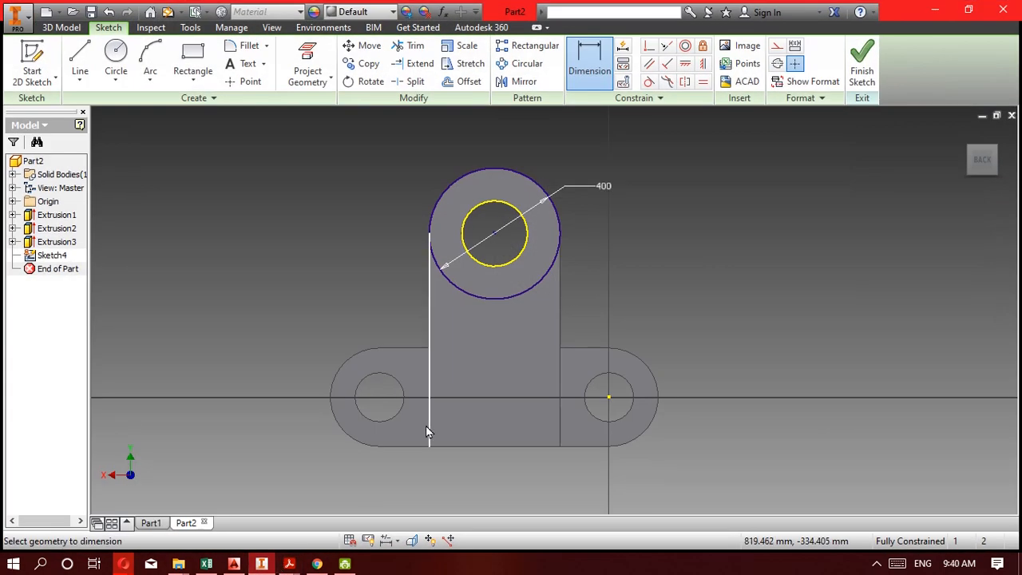
# Draw an open three-line outline from the circle's side points down past the base, 400 mm wide and about 759 mm tall.
pyautogui.click(90, 62)
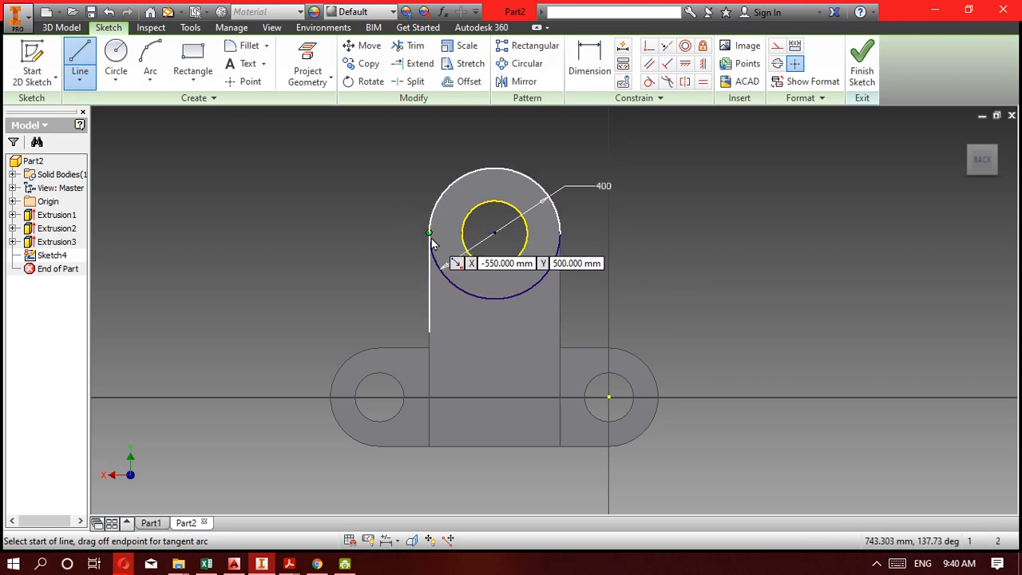
pyautogui.click(430, 235)
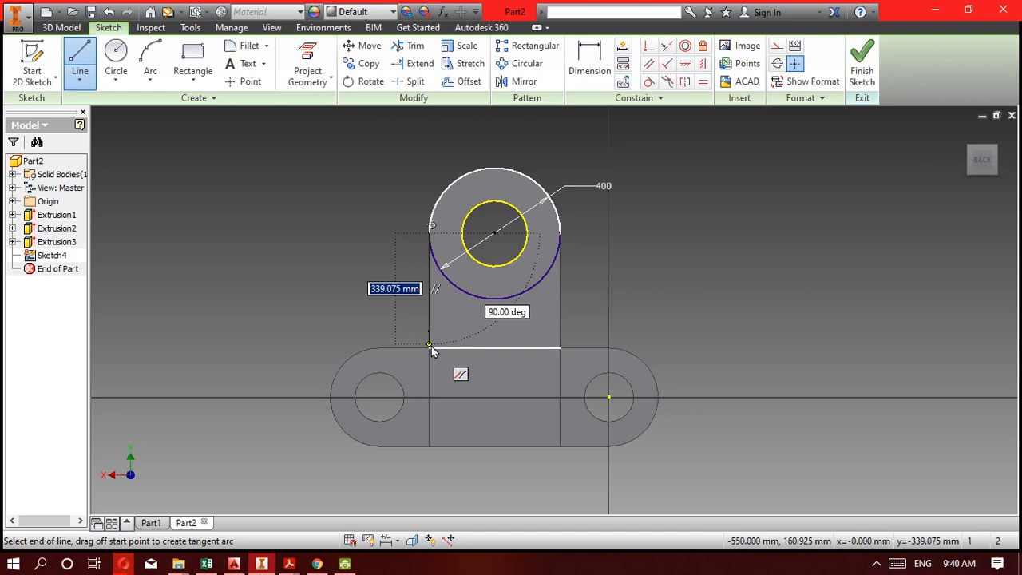
pyautogui.click(431, 483)
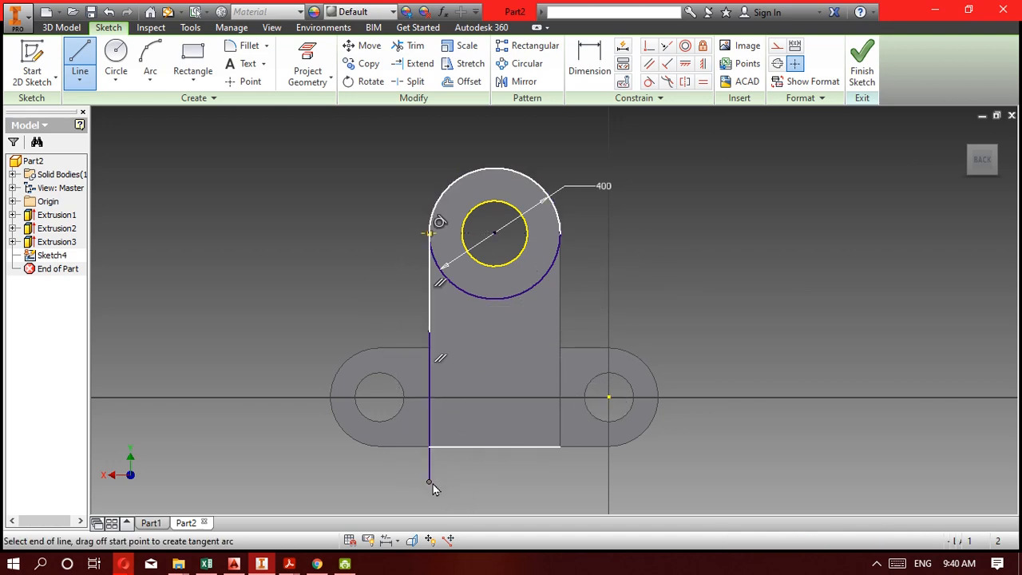
pyautogui.click(562, 481)
pyautogui.click(563, 244)
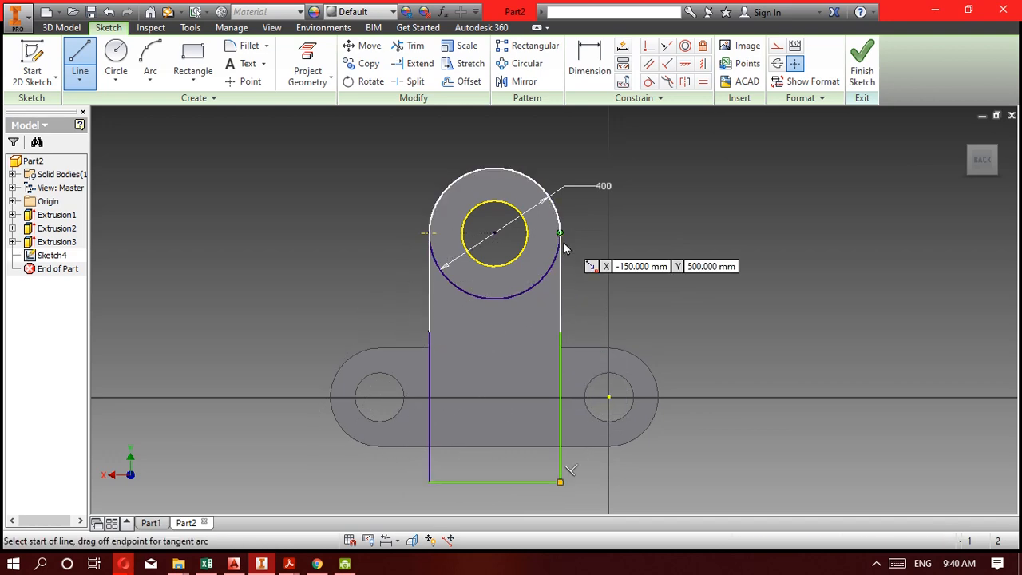
pyautogui.press('Escape')
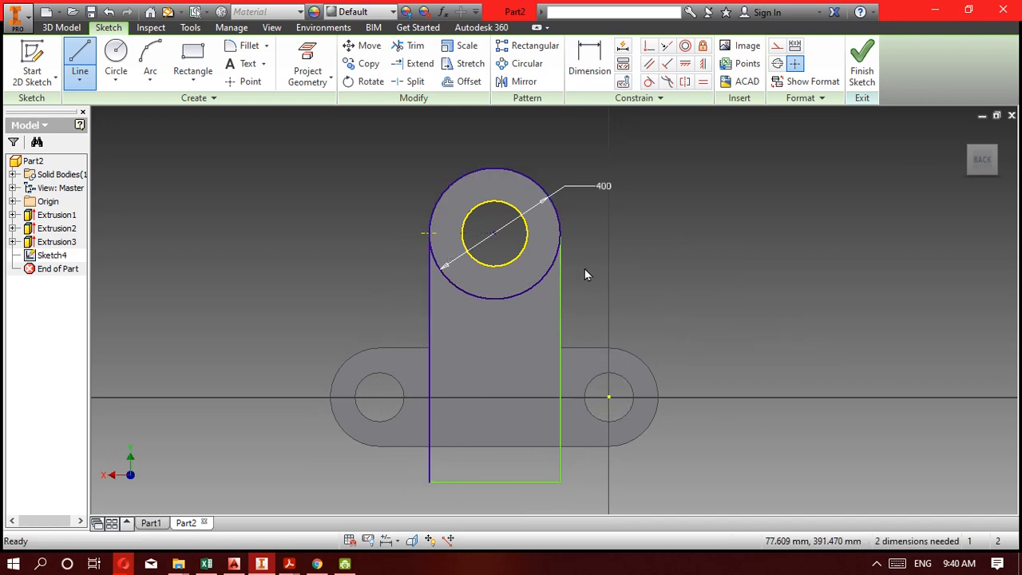
# Try to add a tangent constraint between the 400 mm circle and the adjoining vertical line.
pyautogui.click(650, 83)
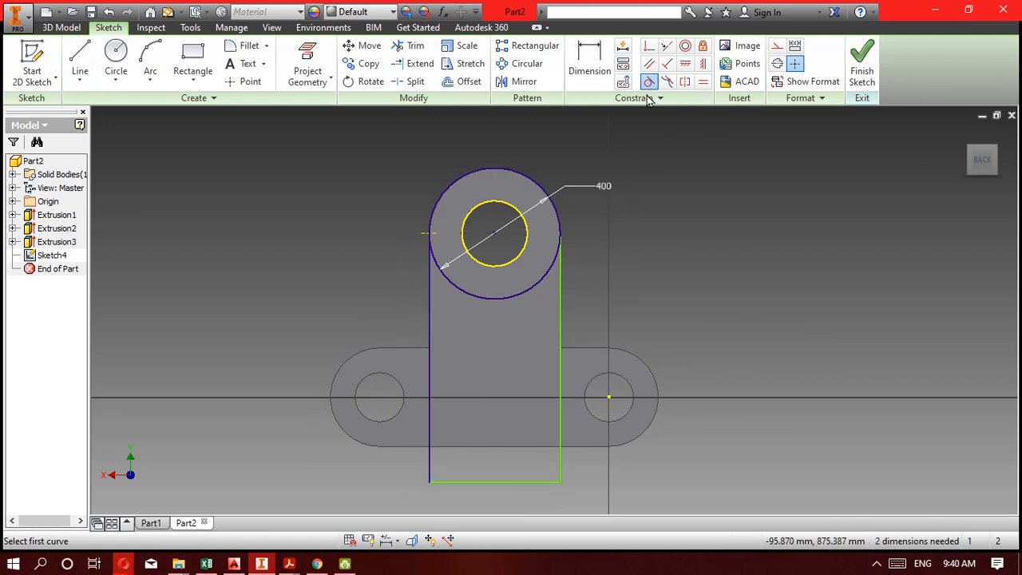
pyautogui.click(556, 265)
pyautogui.click(561, 286)
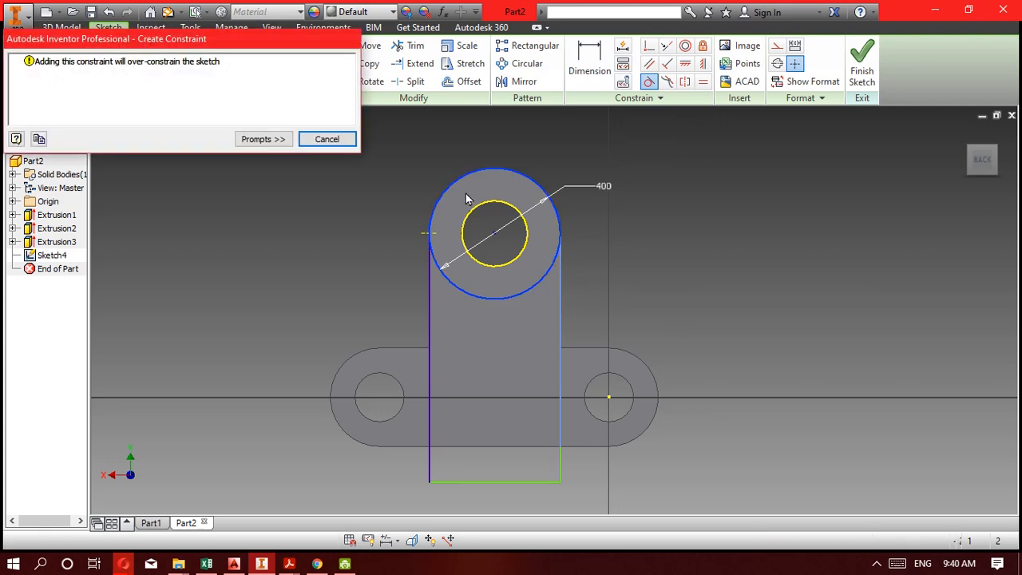
pyautogui.click(334, 141)
pyautogui.press('Escape')
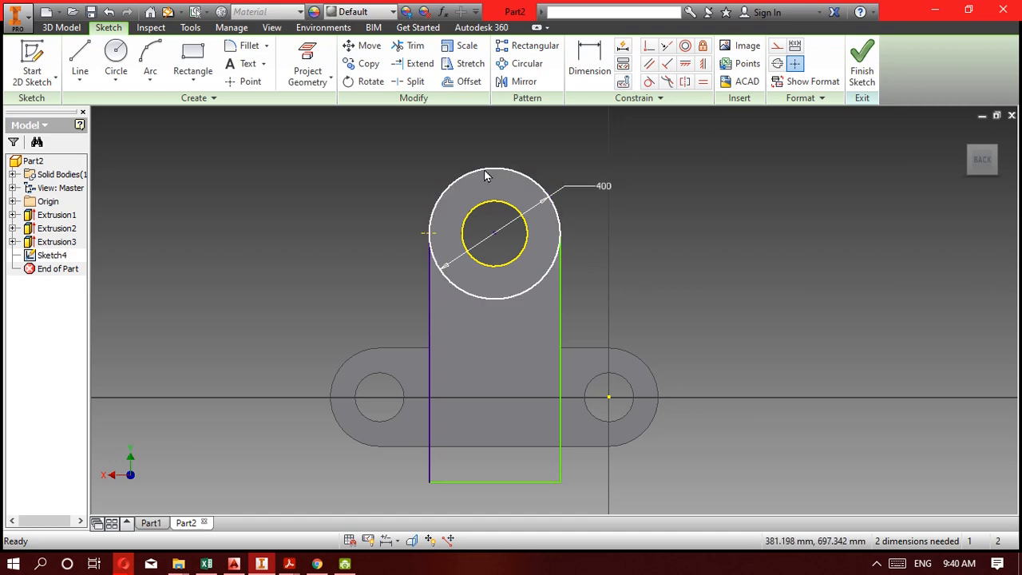
# Try to trim the upper arc of the 400 mm circle.
pyautogui.click(410, 45)
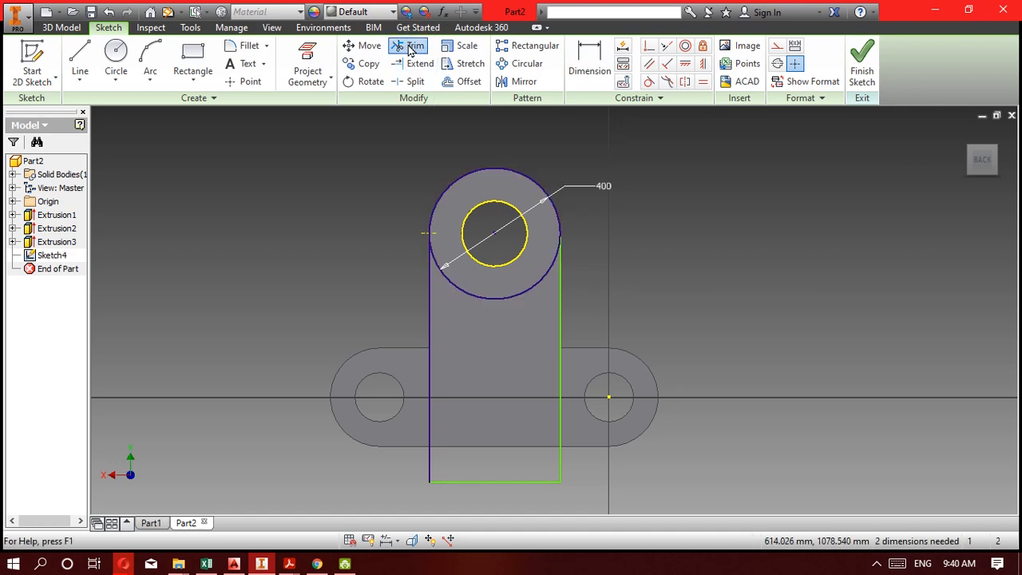
pyautogui.click(453, 186)
pyautogui.click(327, 139)
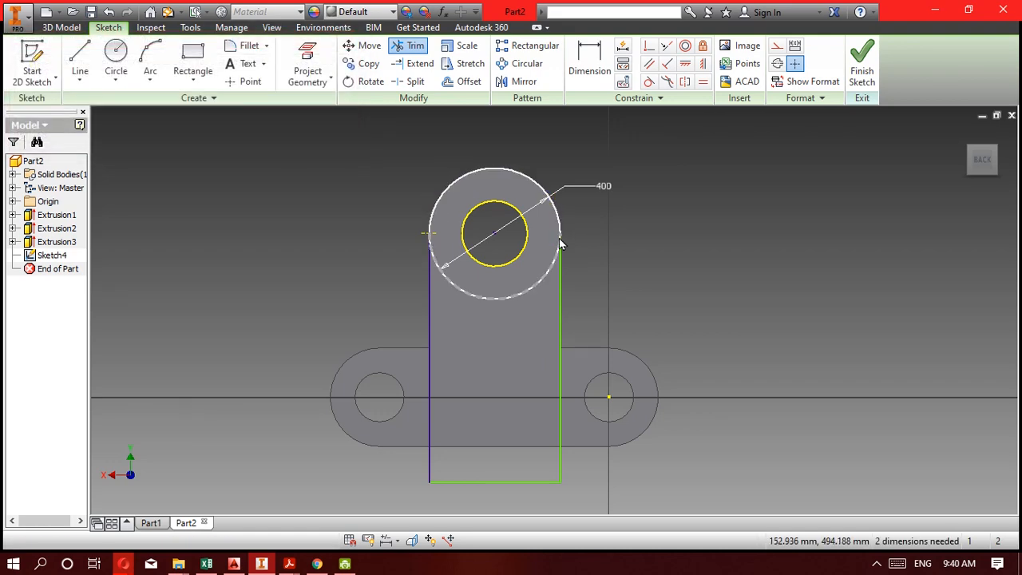
# Draw a horizontal line across the 400 mm circle, joining the upper ends of the two vertical lines.
pyautogui.scroll(-3, 561, 236)
pyautogui.scroll(4, 561, 236)
pyautogui.scroll(2, 561, 235)
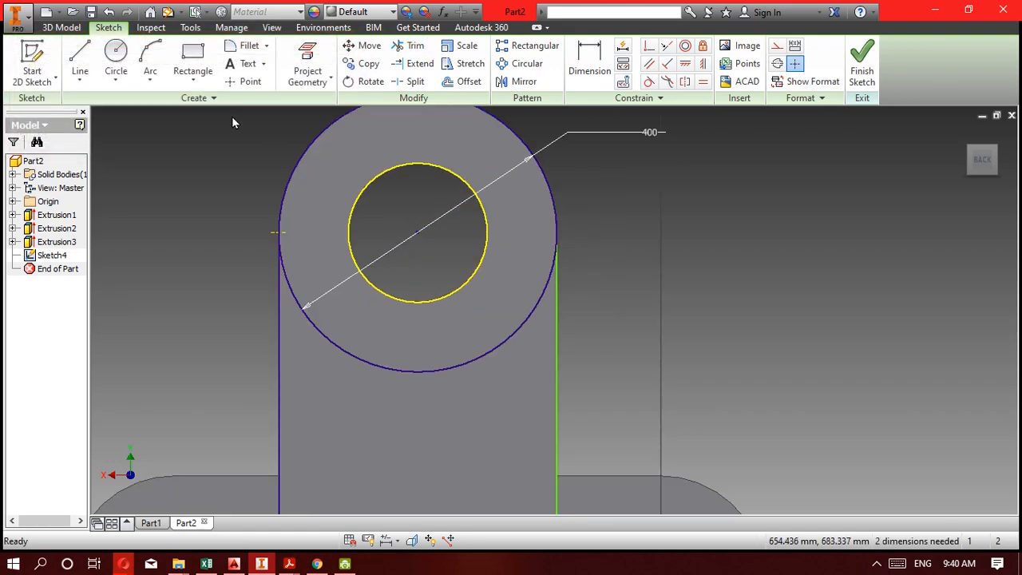
pyautogui.click(80, 60)
pyautogui.click(280, 232)
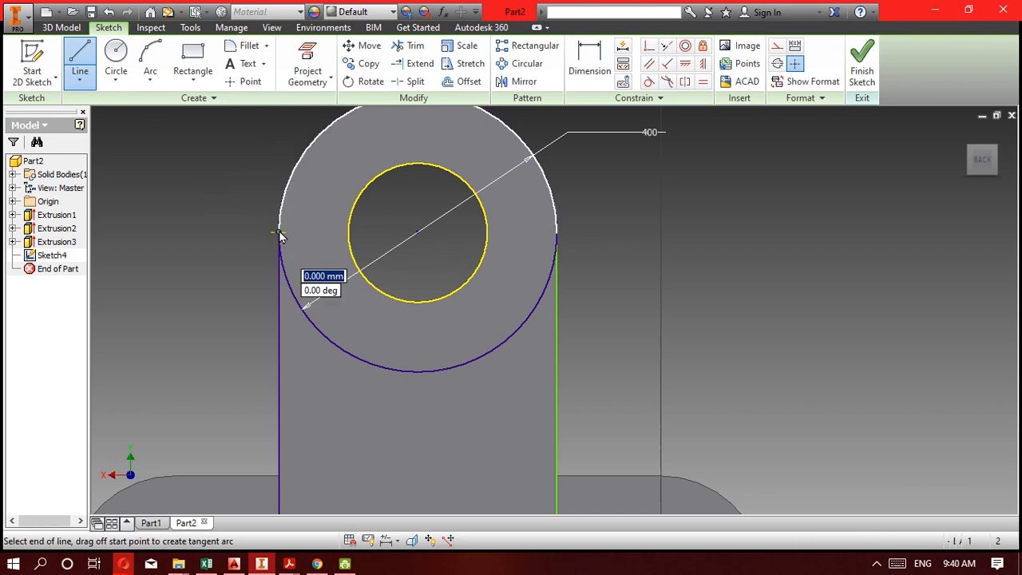
pyautogui.doubleClick(557, 233)
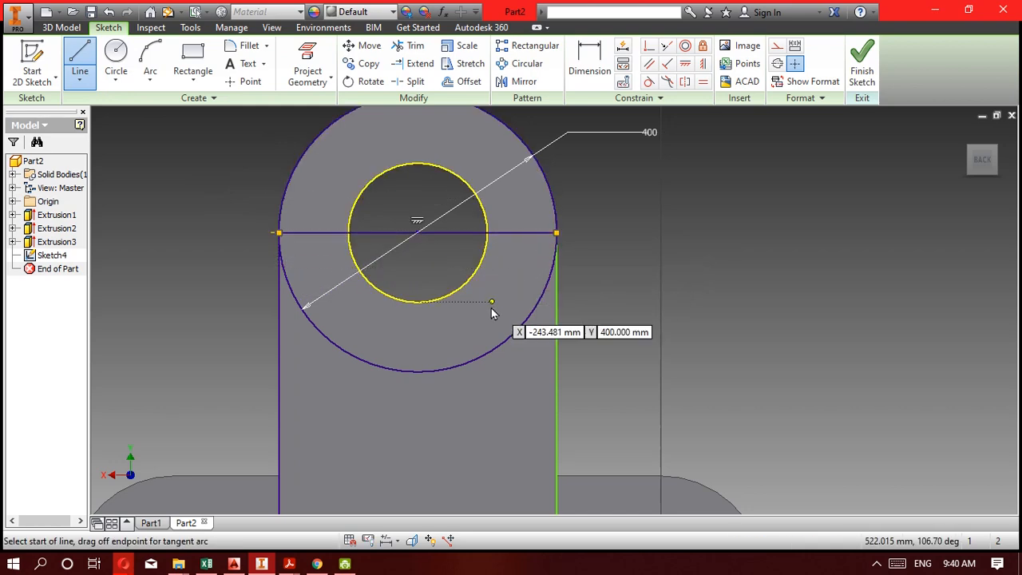
# Try trimming the circle's upper arc against the horizontal line, and undo that line.
pyautogui.click(409, 46)
pyautogui.click(311, 163)
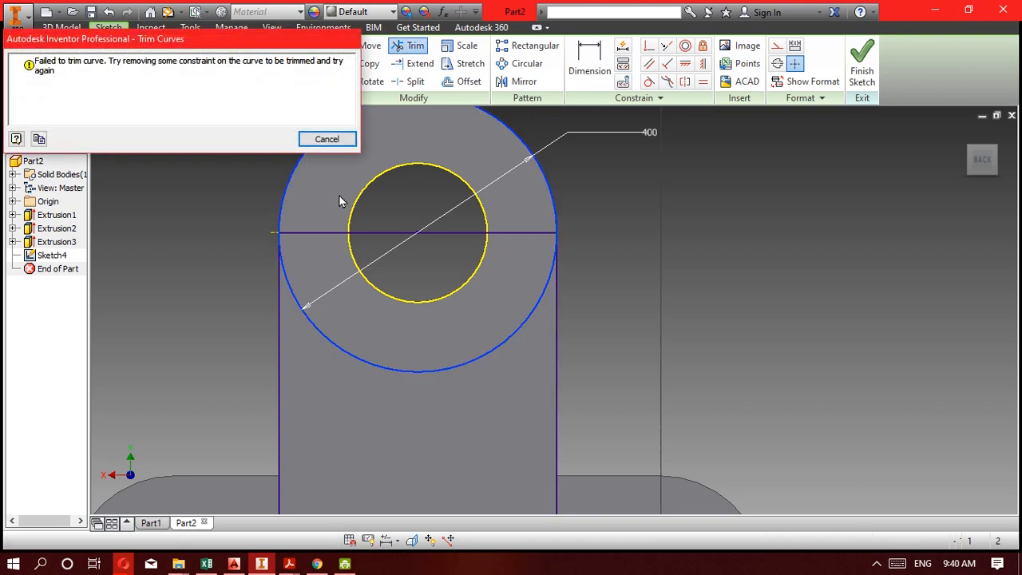
pyautogui.press('Escape')
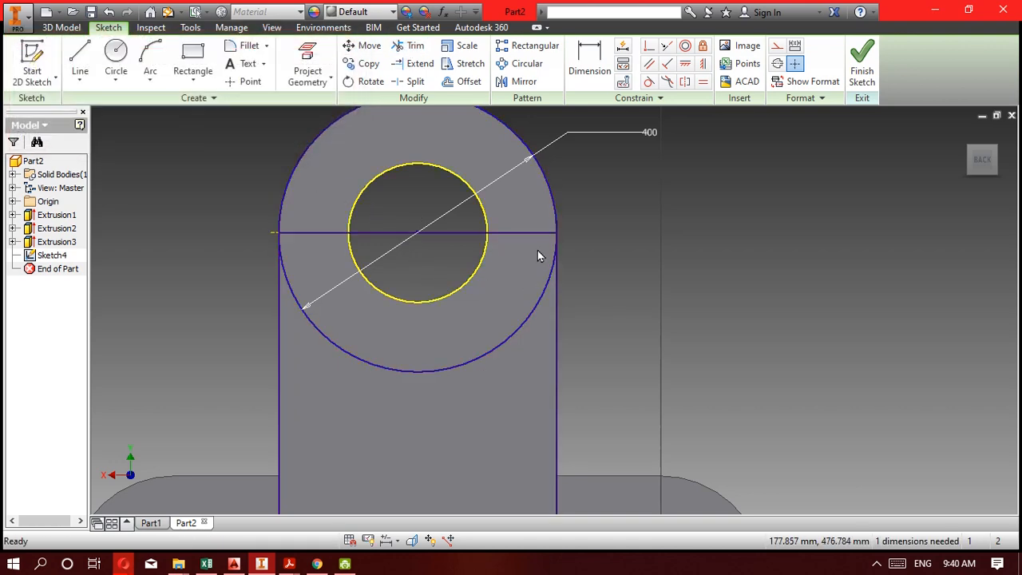
pyautogui.hotkey('ctrl', 'z')
pyautogui.scroll(4, 540, 264)
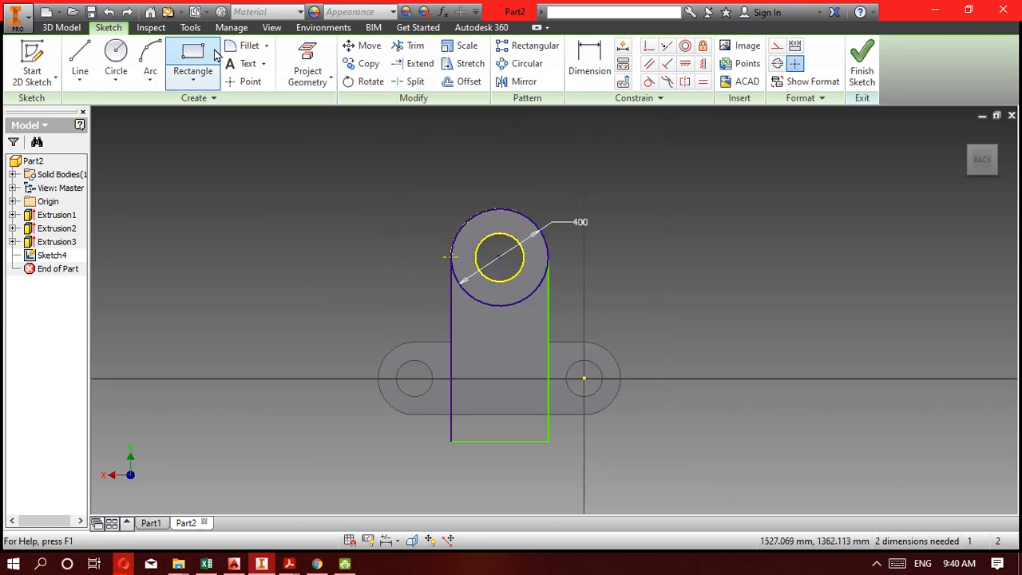
# Dimension the outline's bottom line at 400 mm and set the length of its vertical side line to 800 mm.
pyautogui.click(589, 59)
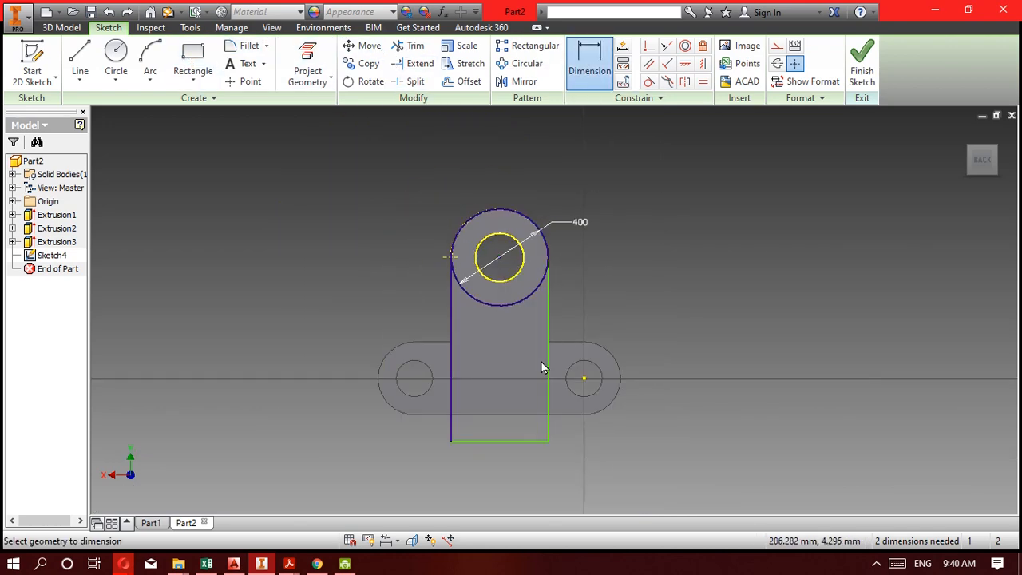
pyautogui.click(512, 443)
pyautogui.click(516, 427)
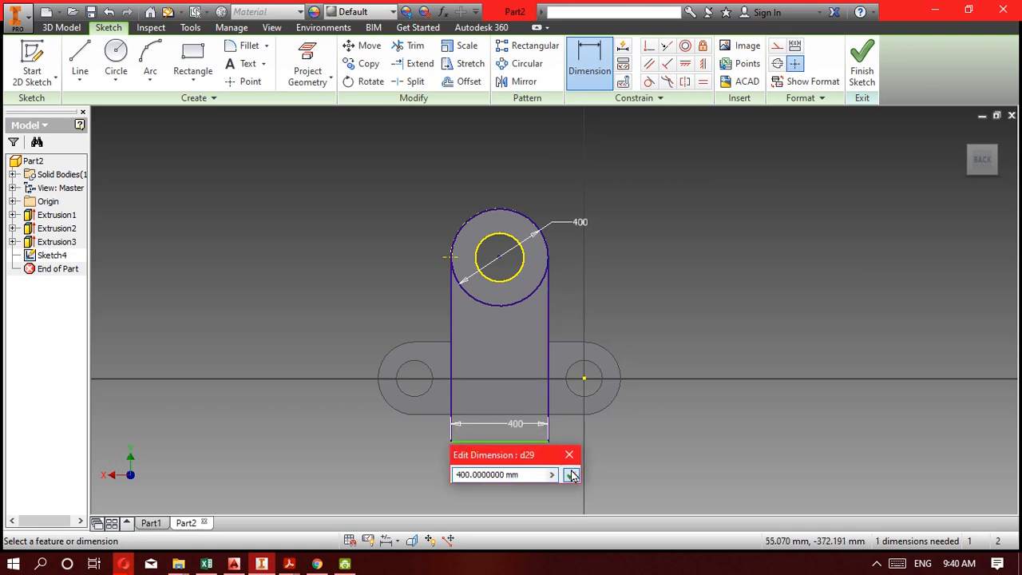
pyautogui.click(571, 475)
pyautogui.click(548, 355)
pyautogui.click(657, 357)
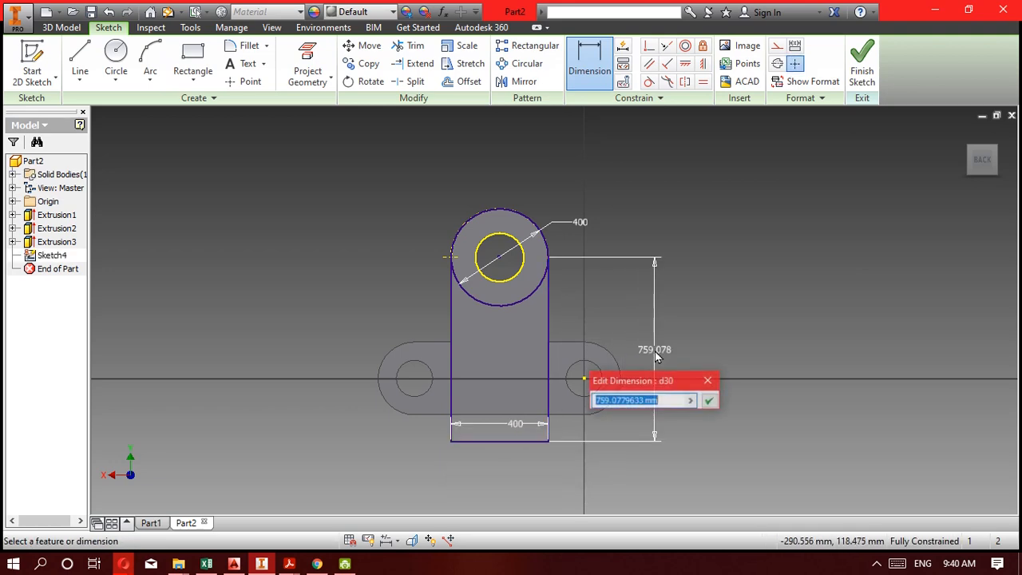
pyautogui.write('800')
pyautogui.press('Return')
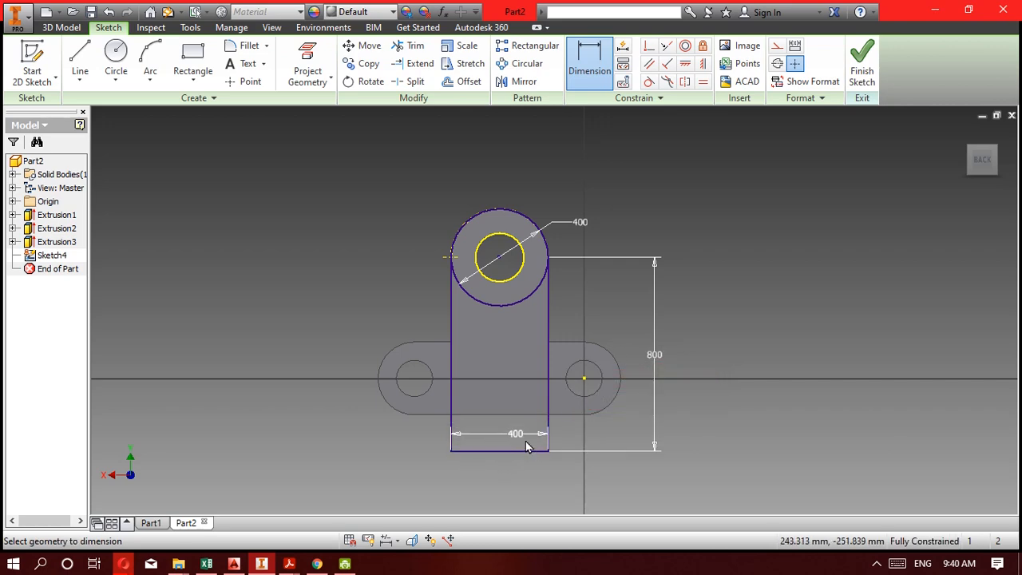
# Finish the back-face sketch and start an Extrude from it.
pyautogui.click(864, 80)
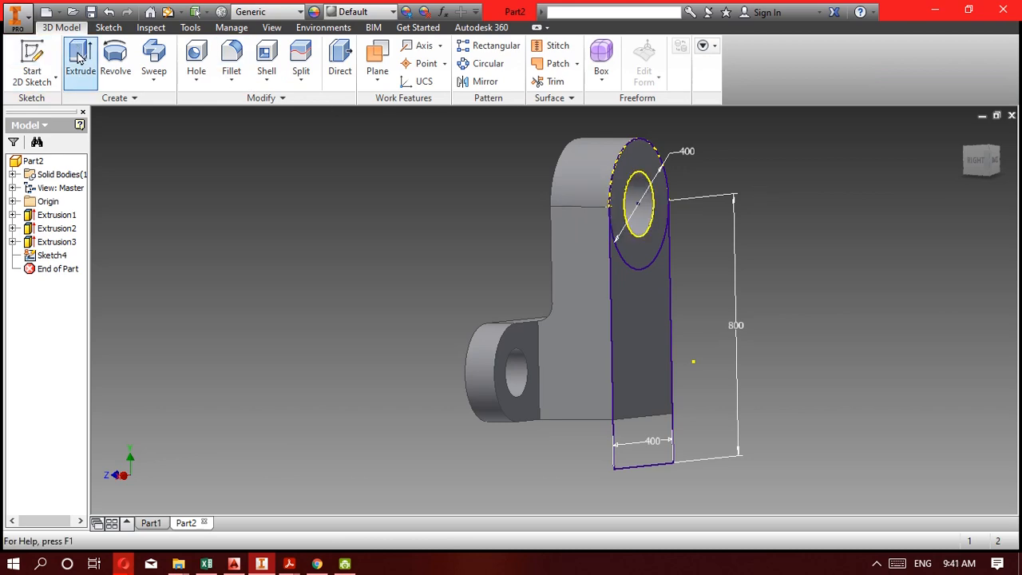
pyautogui.click(79, 56)
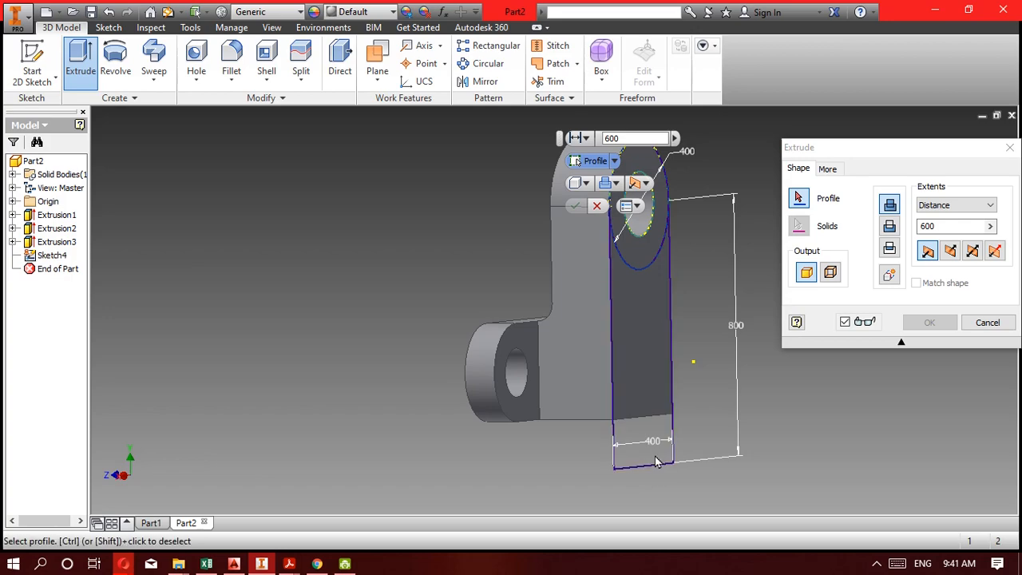
# Cancel the extrusion, reopen the back-face sketch and delete the straight outline lines below the 400 mm circle.
pyautogui.click(987, 322)
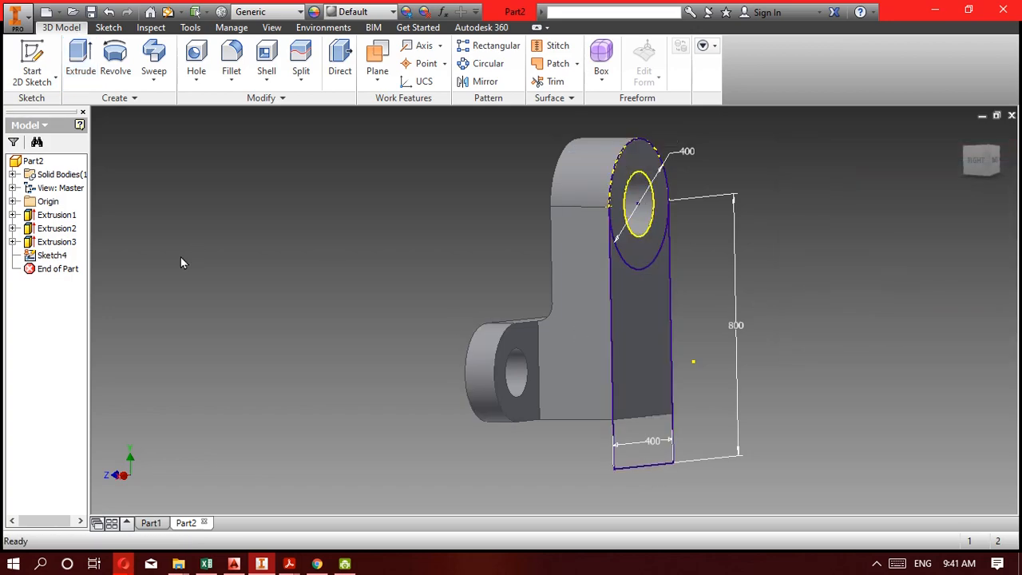
pyautogui.doubleClick(48, 256)
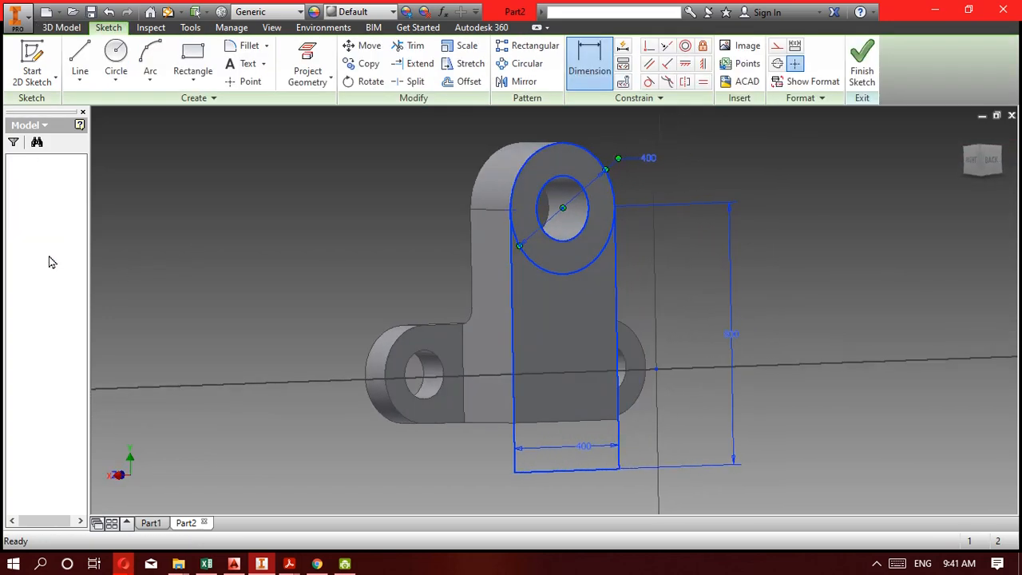
pyautogui.scroll(3, 533, 216)
pyautogui.scroll(-3, 533, 221)
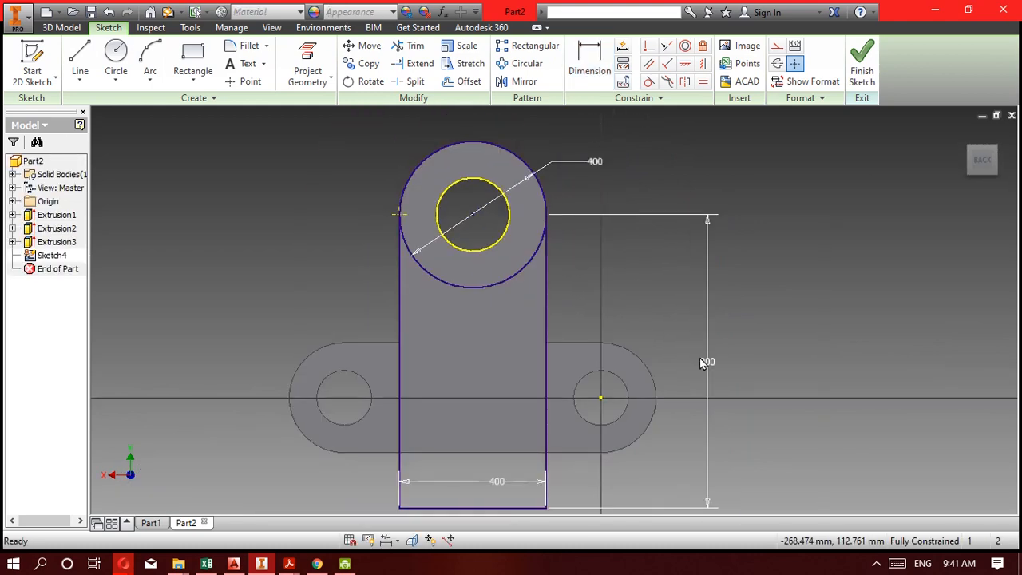
pyautogui.moveTo(588, 360); pyautogui.dragTo(634, 271, button='middle')
pyautogui.moveTo(662, 338)
pyautogui.mouseDown()
pyautogui.moveTo(382, 384)
pyautogui.moveTo(403, 395)
pyautogui.mouseUp()
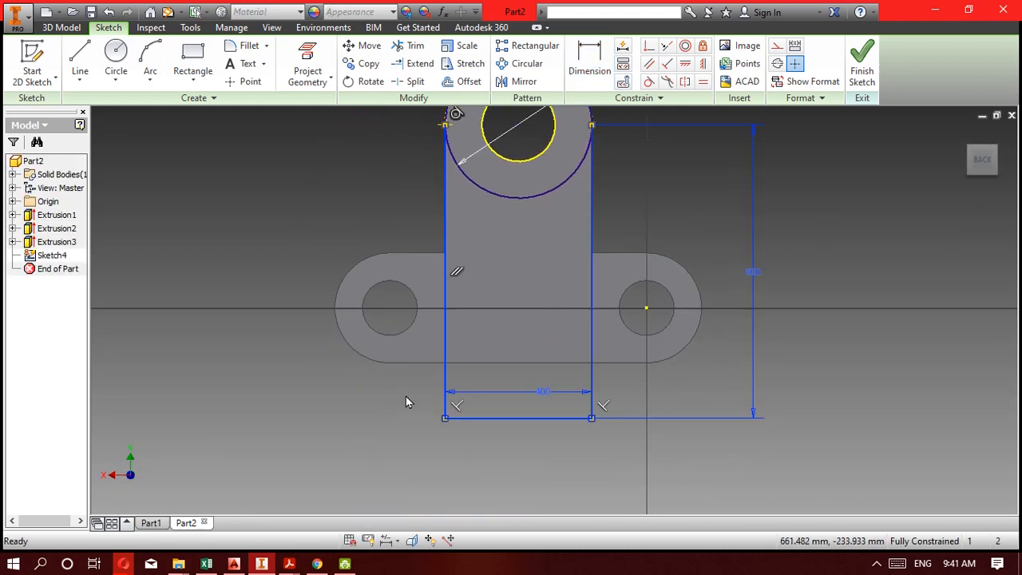
pyautogui.press('Delete')
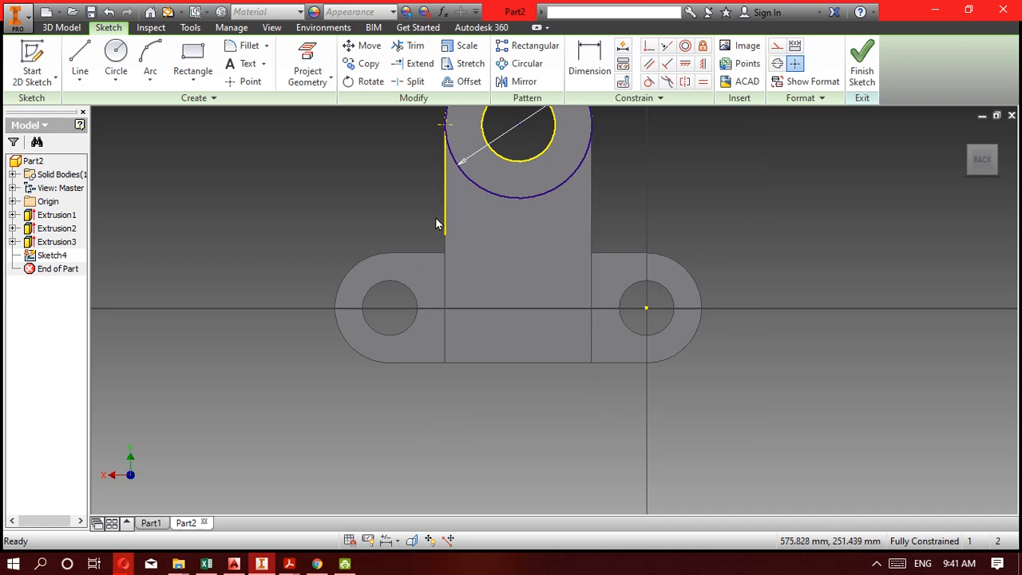
pyautogui.moveTo(439, 221); pyautogui.dragTo(456, 286, button='middle')
pyautogui.moveTo(469, 288); pyautogui.dragTo(423, 257)
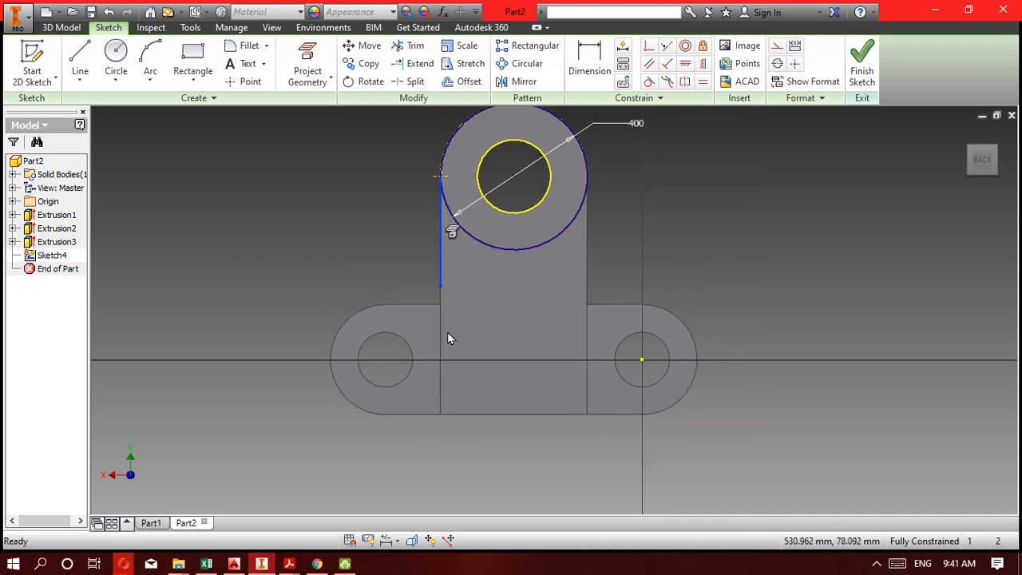
pyautogui.press('Delete')
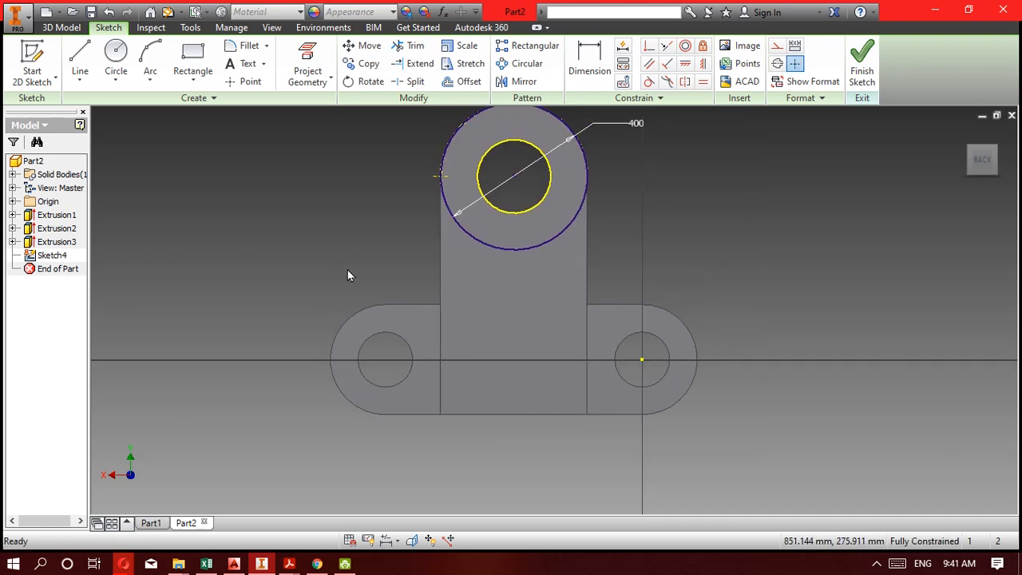
# Draw vertical lines about 748 mm long down from both sides of the 400 mm circle and join their lower ends horizontally.
pyautogui.click(80, 67)
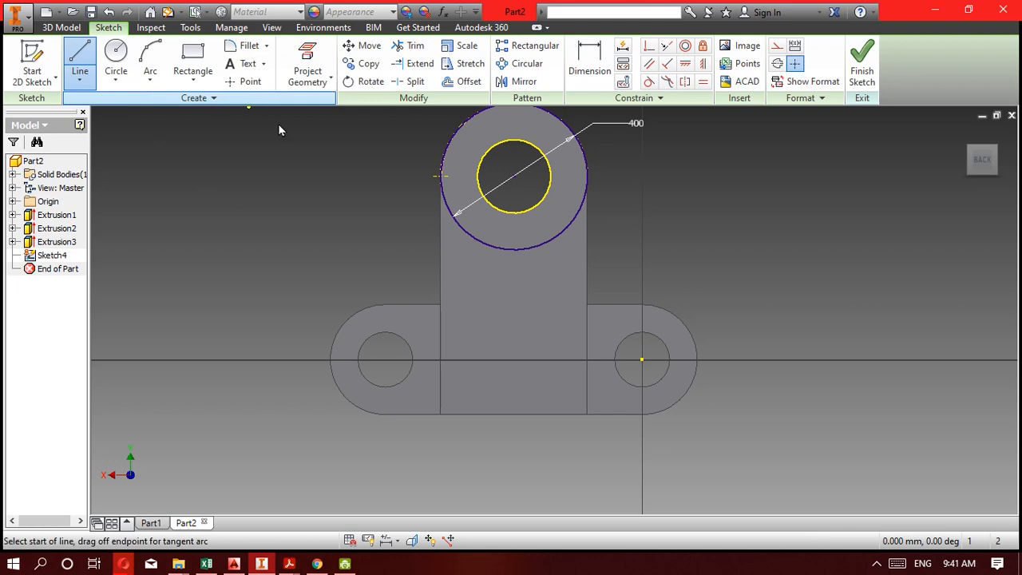
pyautogui.click(440, 175)
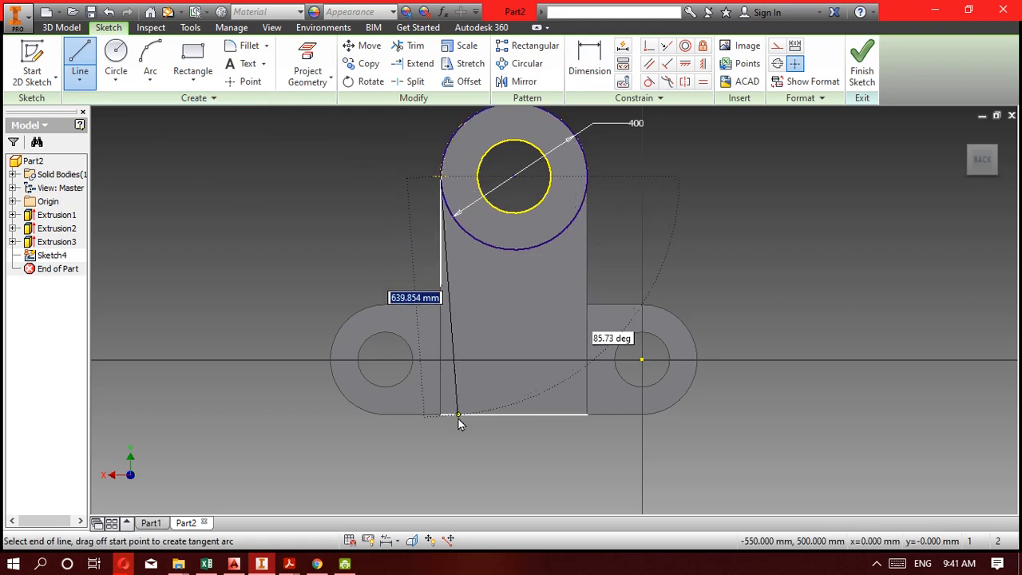
pyautogui.click(441, 452)
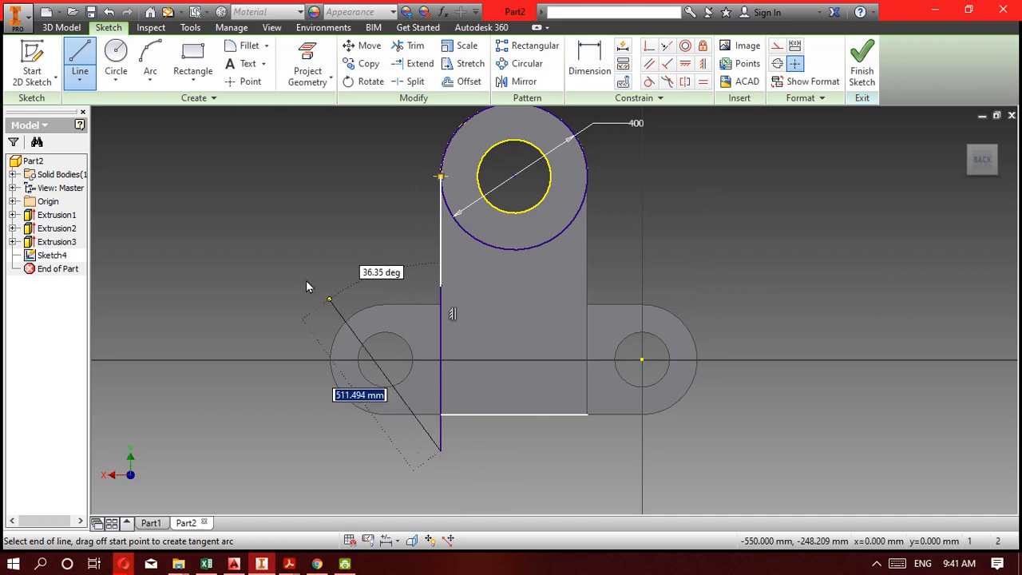
pyautogui.press('Escape')
pyautogui.click(82, 50)
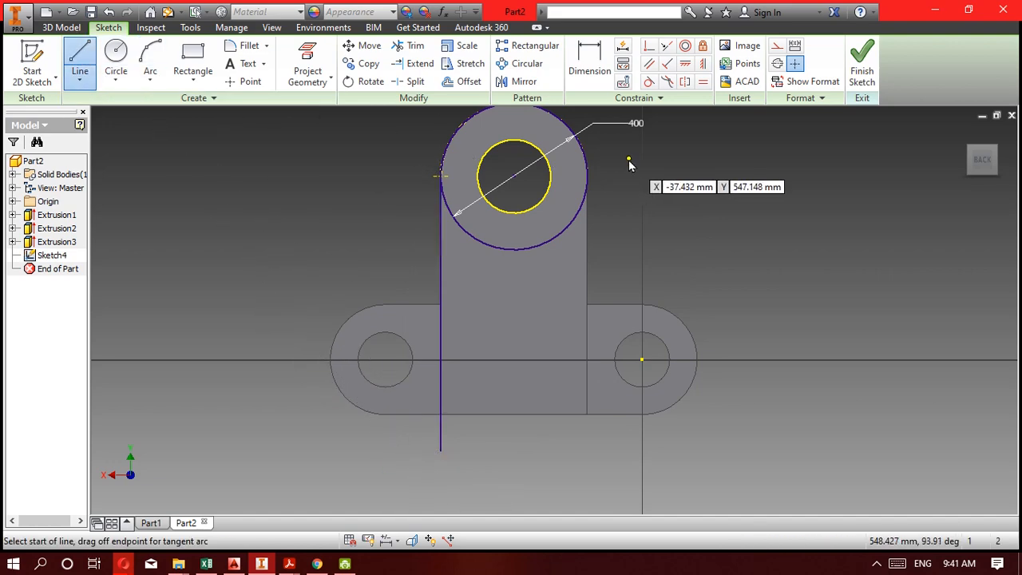
pyautogui.click(588, 177)
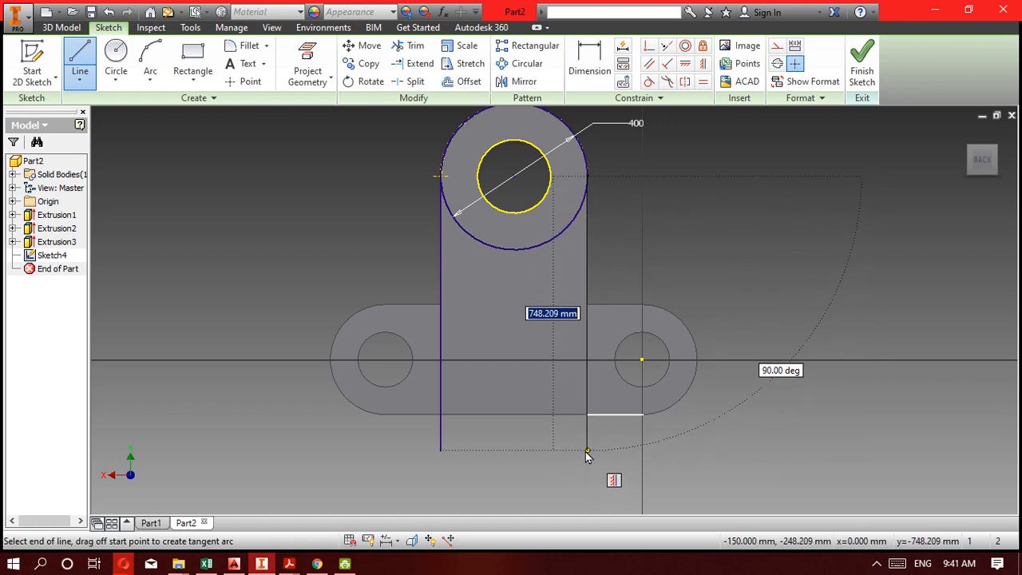
pyautogui.click(586, 450)
pyautogui.click(441, 451)
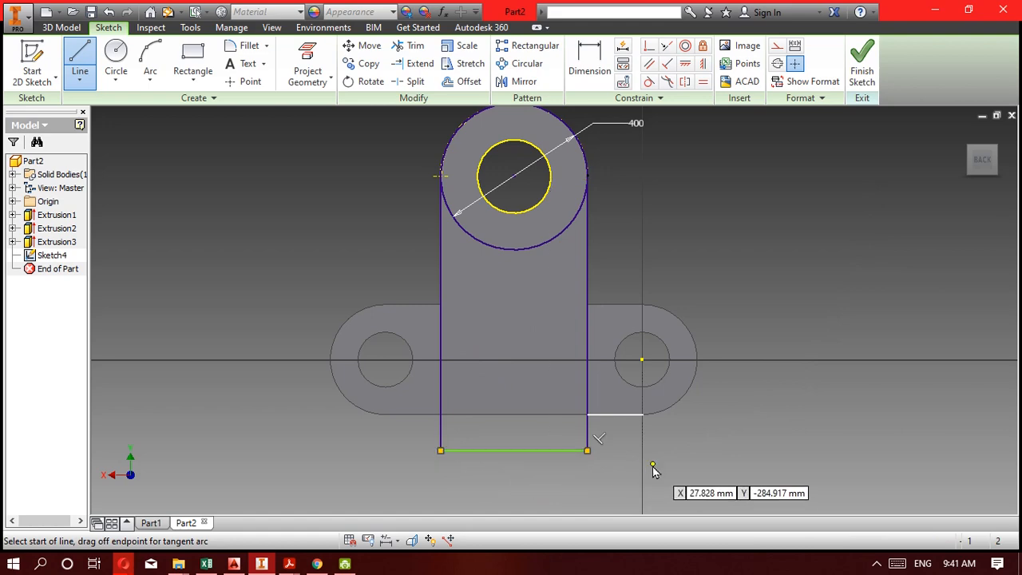
# Dimension the outline's vertical side line at 800 mm and finish the back-face sketch.
pyautogui.press('d')
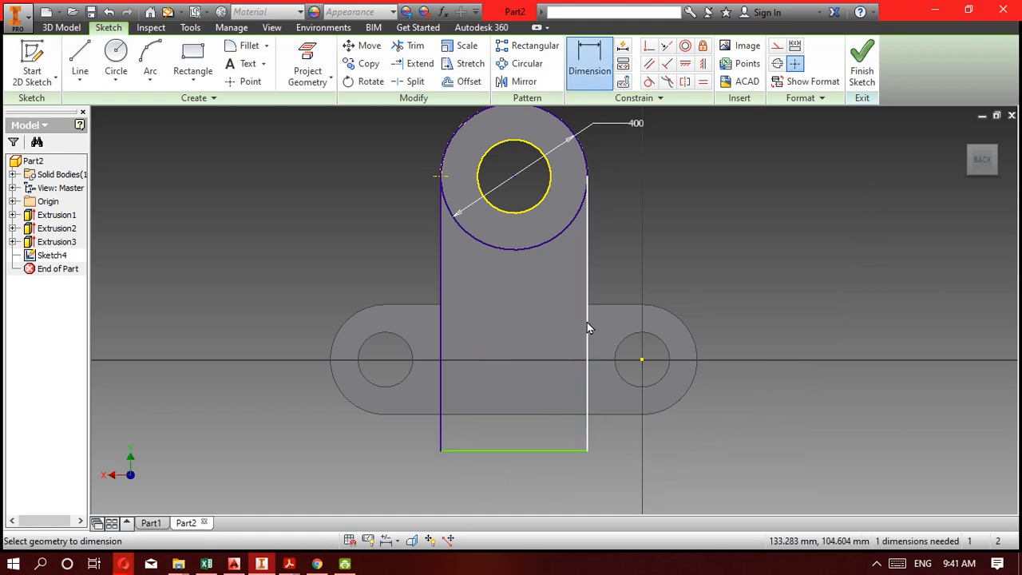
pyautogui.click(588, 262)
pyautogui.click(750, 276)
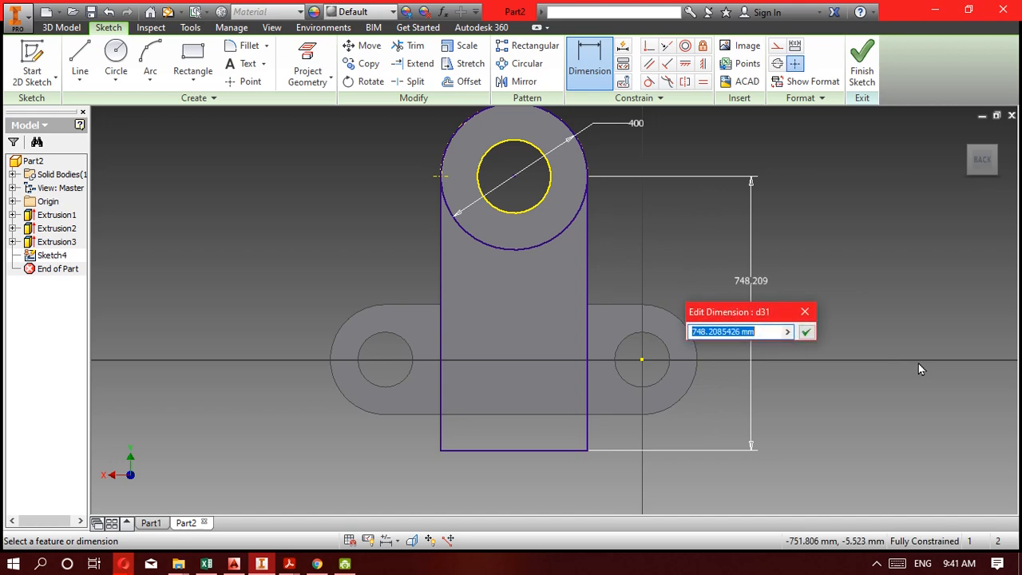
pyautogui.write('800')
pyautogui.click(806, 331)
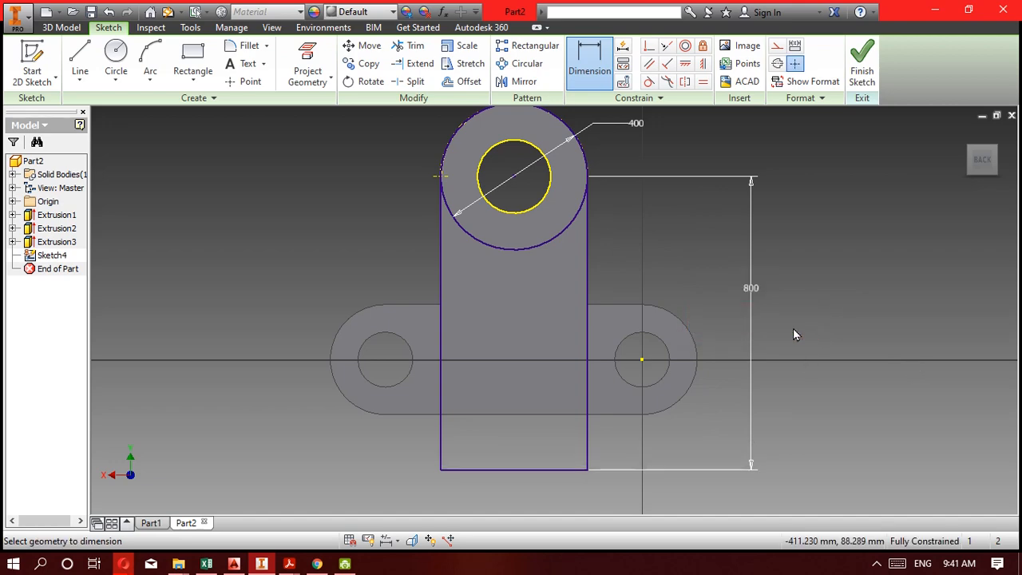
pyautogui.click(862, 62)
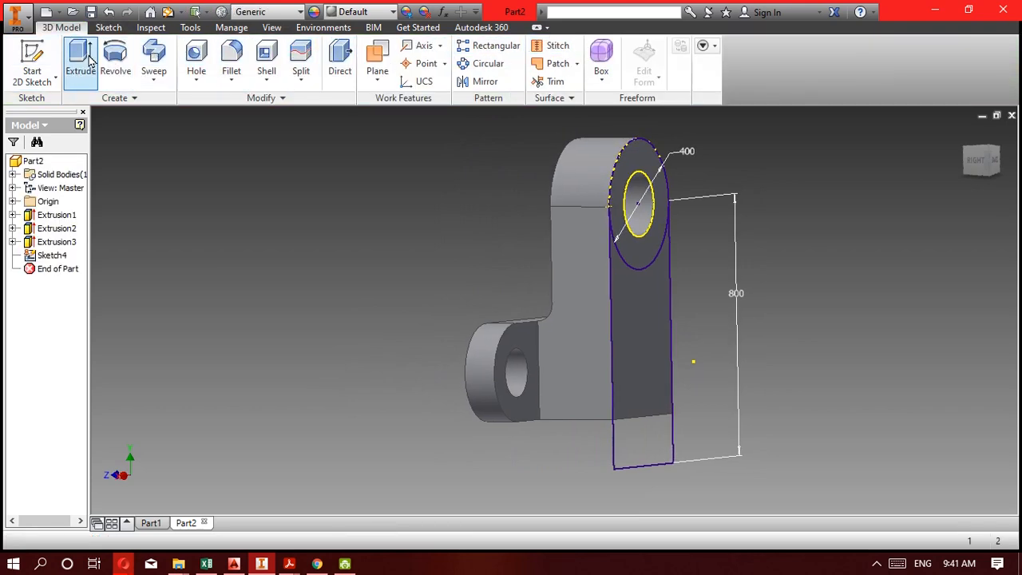
# Extrude the outline region below the circle as a 100 mm cut into the upright, with the direction reversed.
pyautogui.click(83, 64)
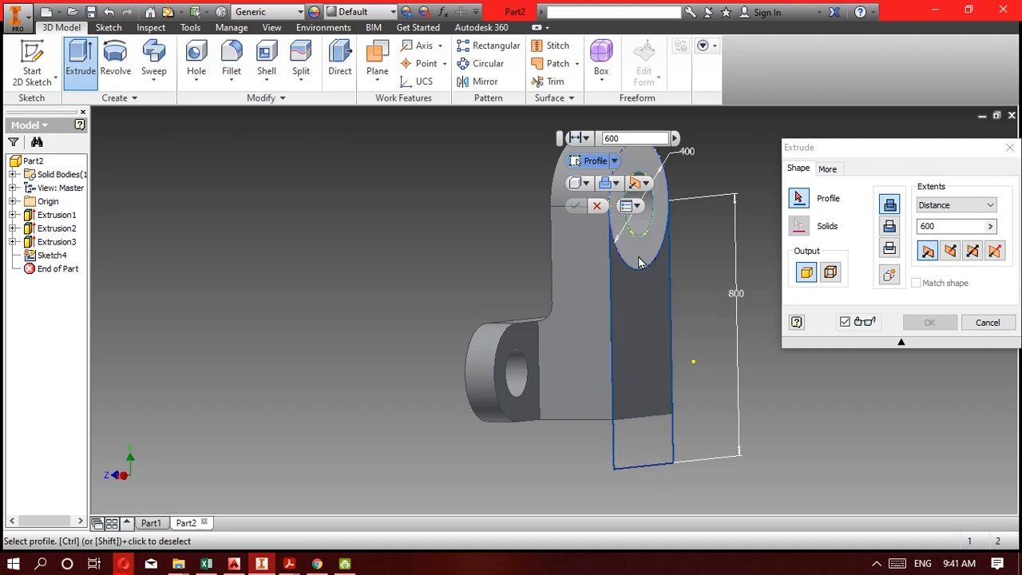
pyautogui.click(645, 450)
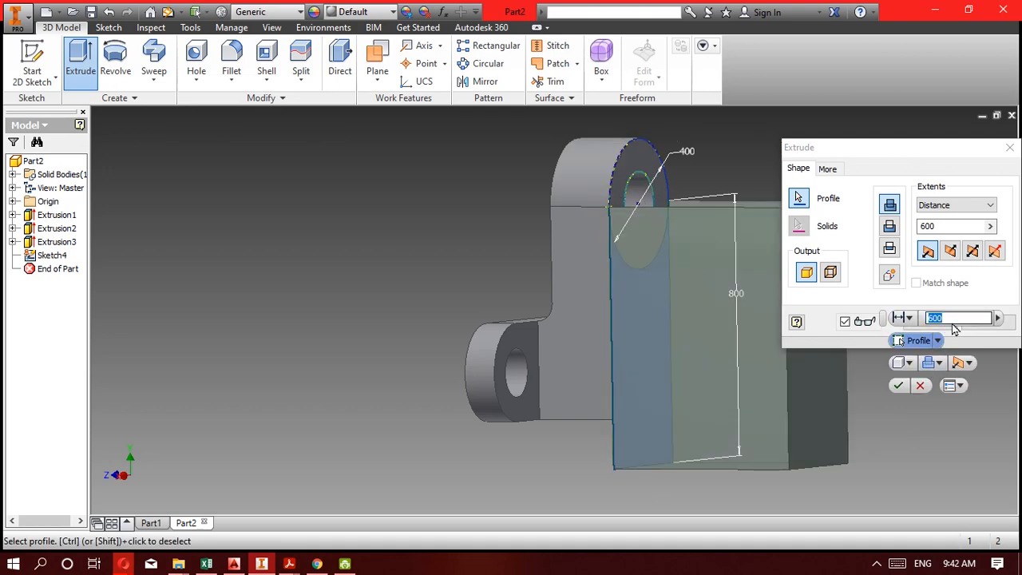
pyautogui.write('100')
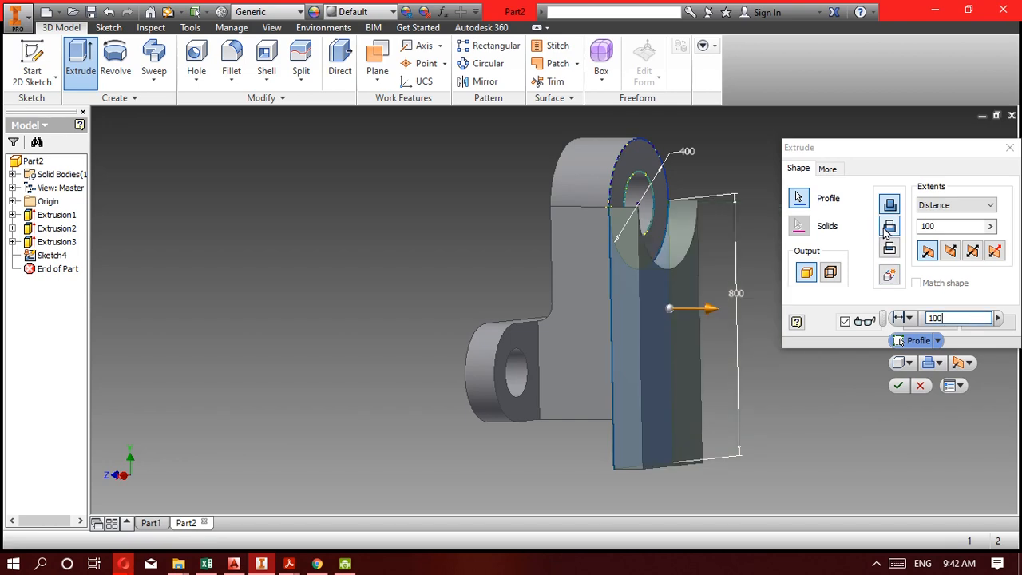
pyautogui.click(889, 227)
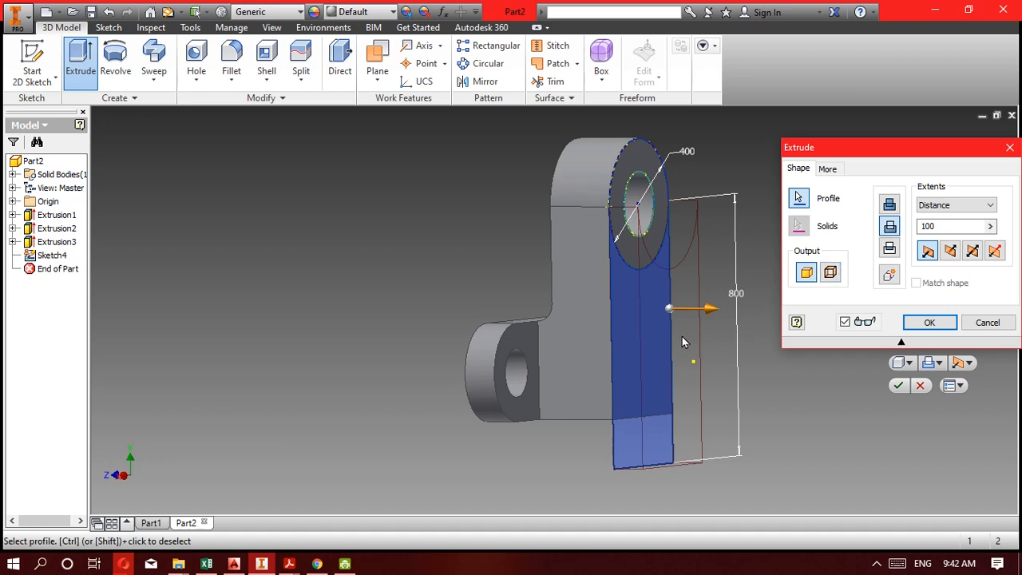
pyautogui.click(951, 252)
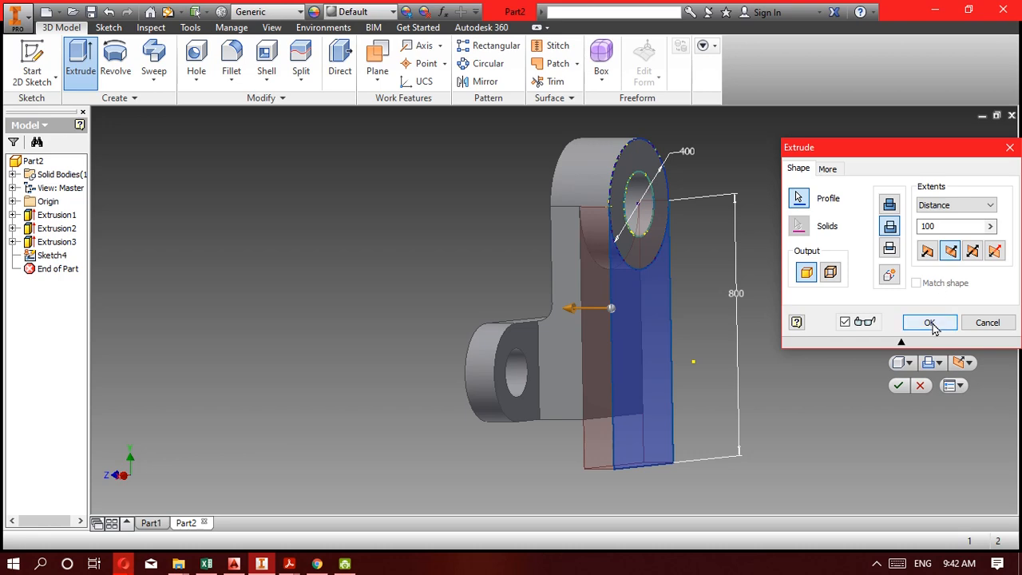
pyautogui.click(930, 323)
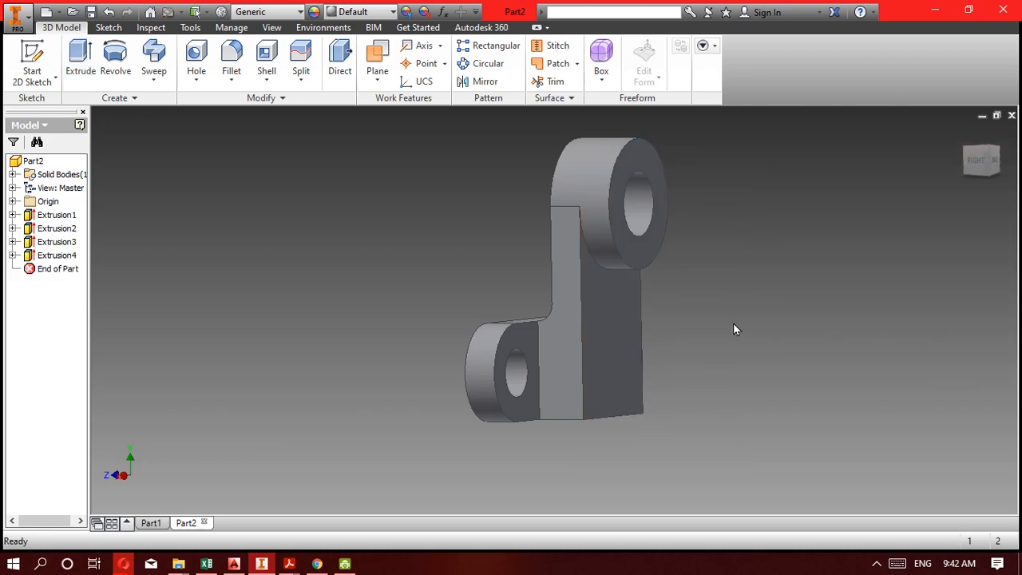
# Fillet the bottom rear edge of the upright with a 150 mm radius and inspect it from the side.
pyautogui.keyDown('shift'); pyautogui.moveTo(733, 323); pyautogui.dragTo(616, 318, button='middle'); pyautogui.keyUp('shift')
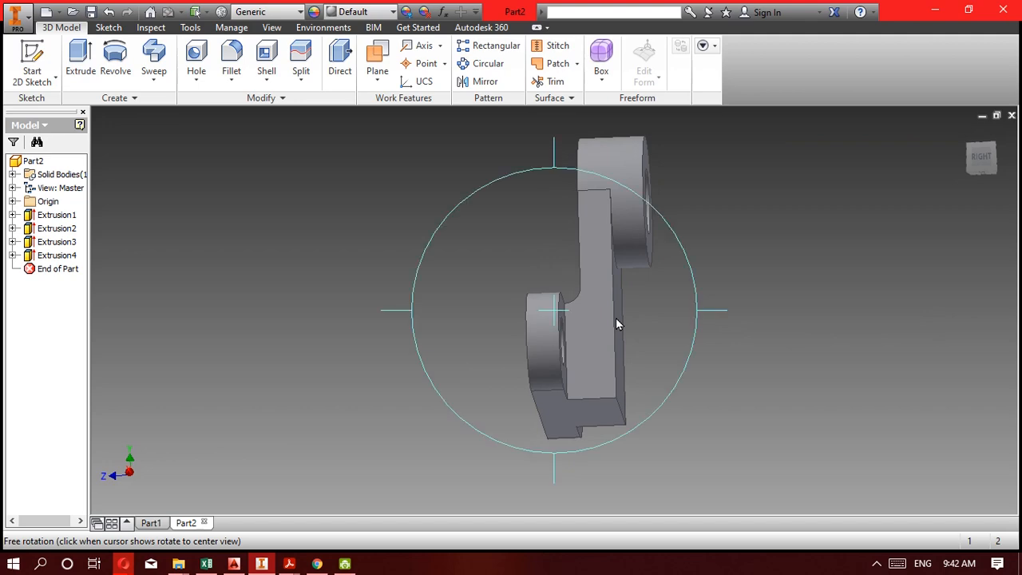
pyautogui.click(231, 70)
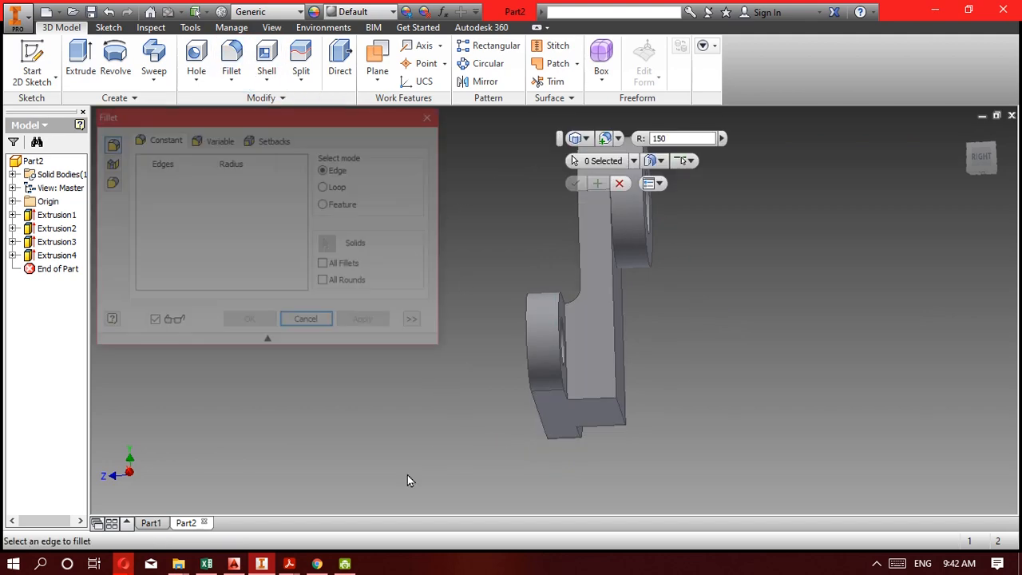
pyautogui.click(620, 416)
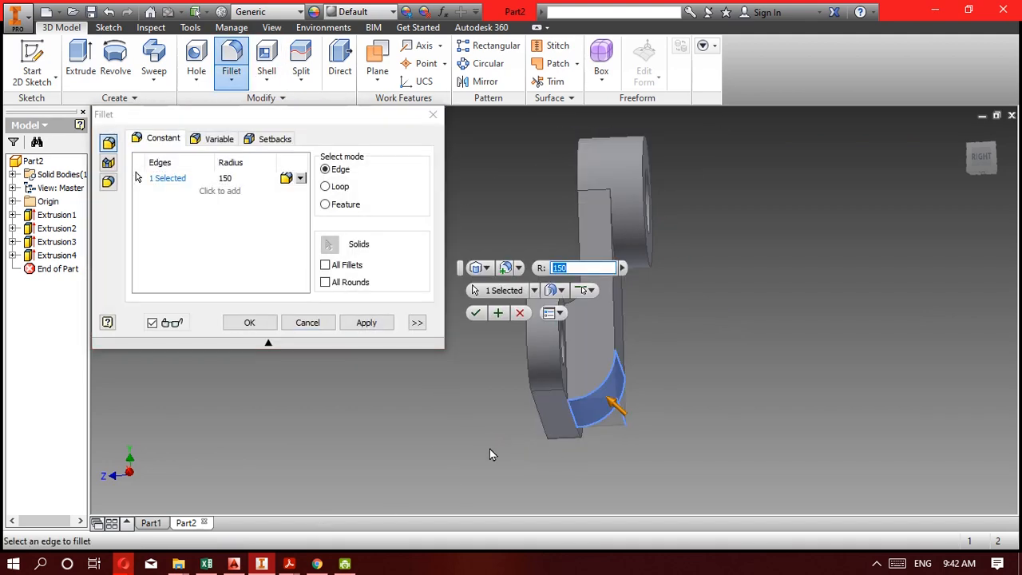
pyautogui.click(249, 323)
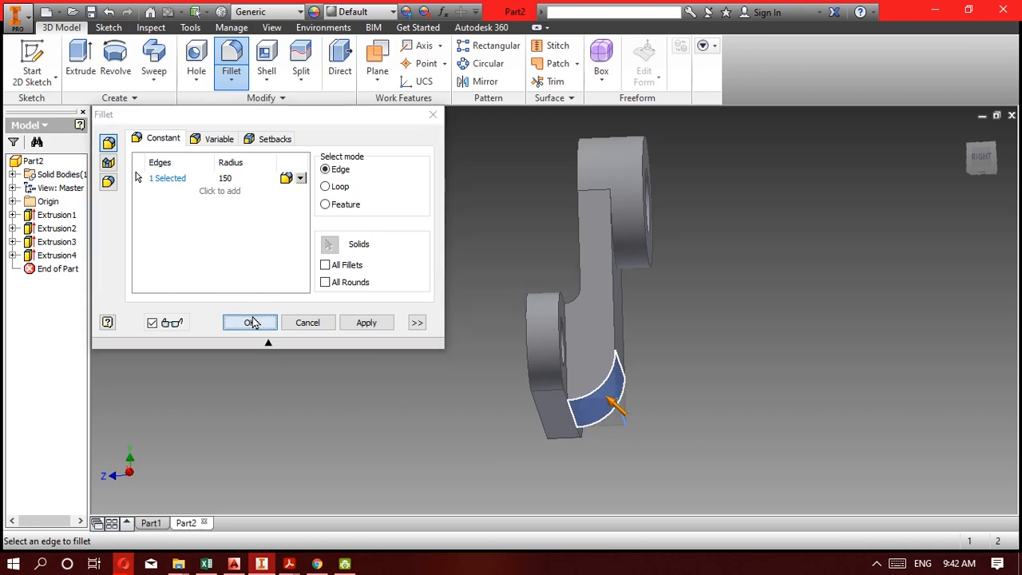
pyautogui.press('F4')
pyautogui.moveTo(496, 354); pyautogui.dragTo(584, 342)
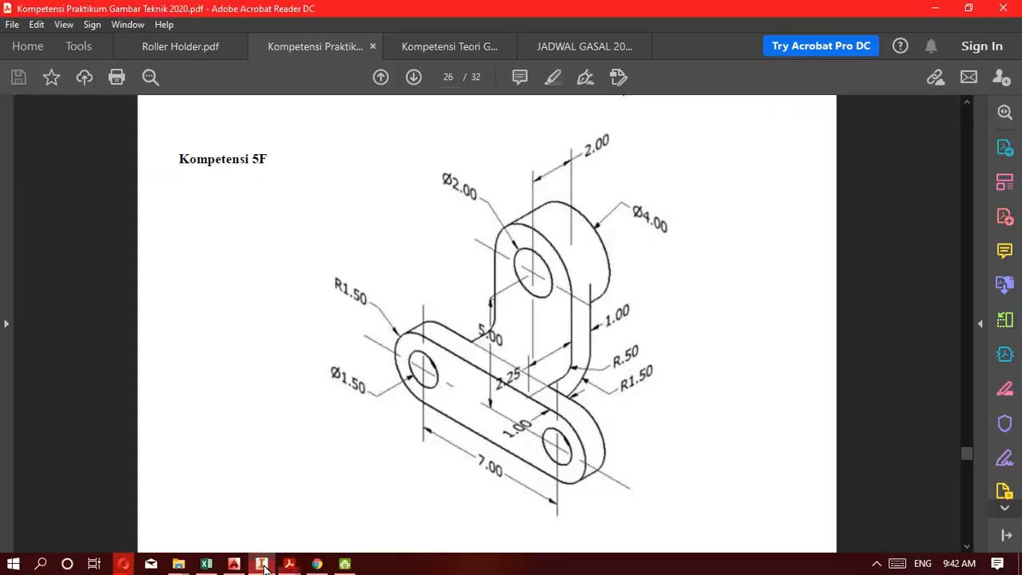
# Check the model against the Kompetensi 5F drawing in Acrobat Reader, return to Inventor and undo the fillet.
pyautogui.click(281, 565)
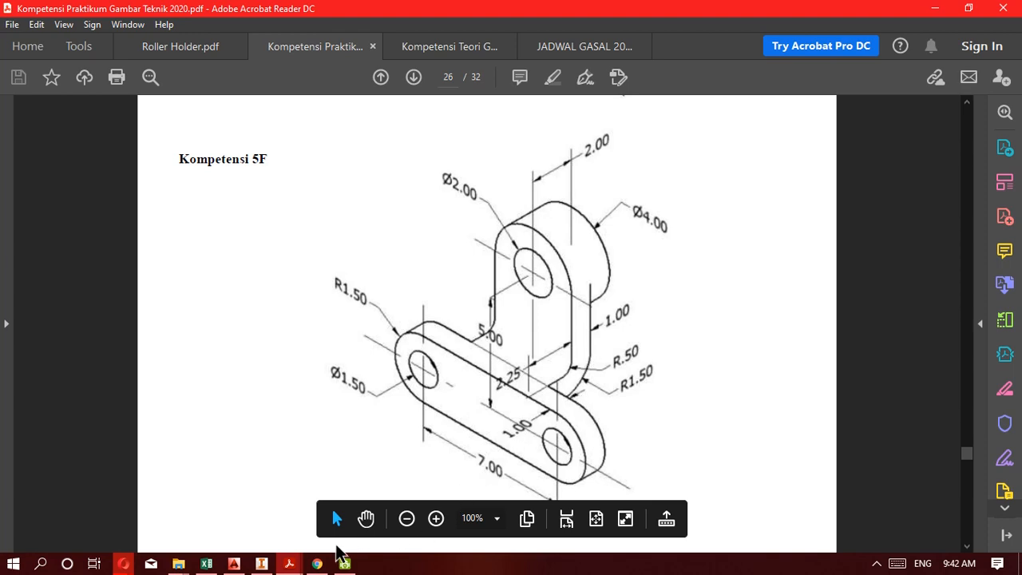
pyautogui.click(261, 565)
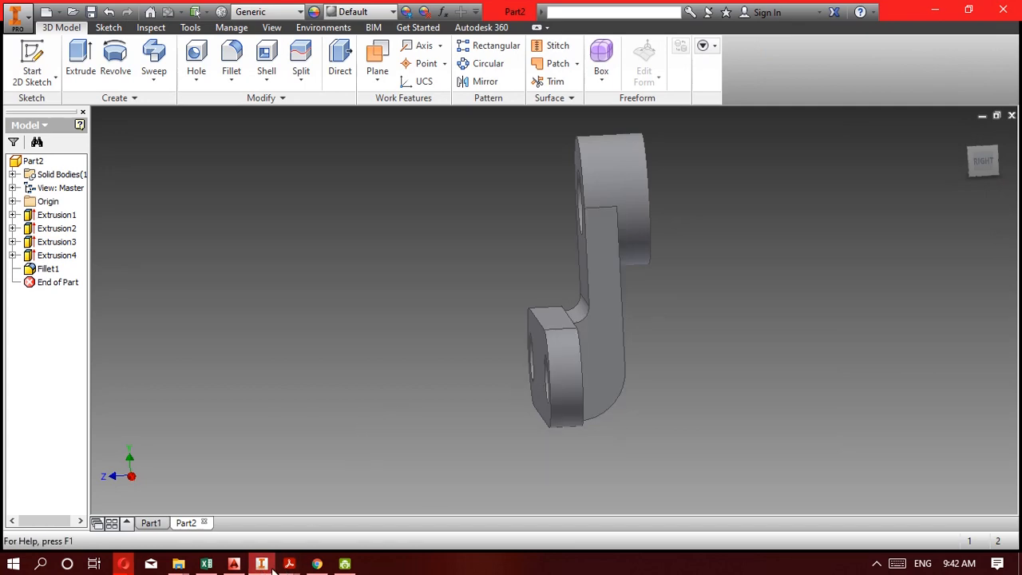
pyautogui.click(290, 564)
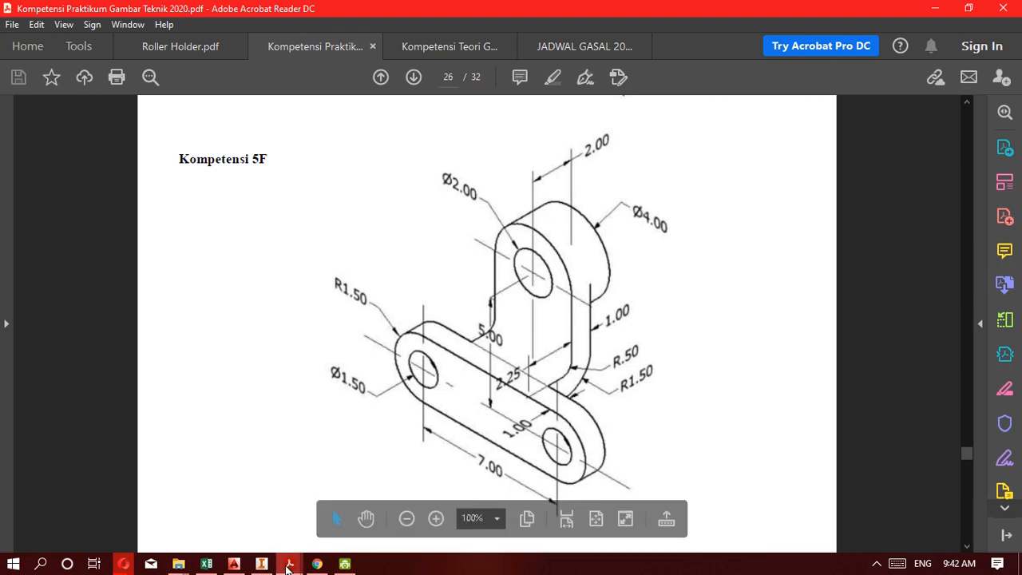
pyautogui.moveTo(273, 567)
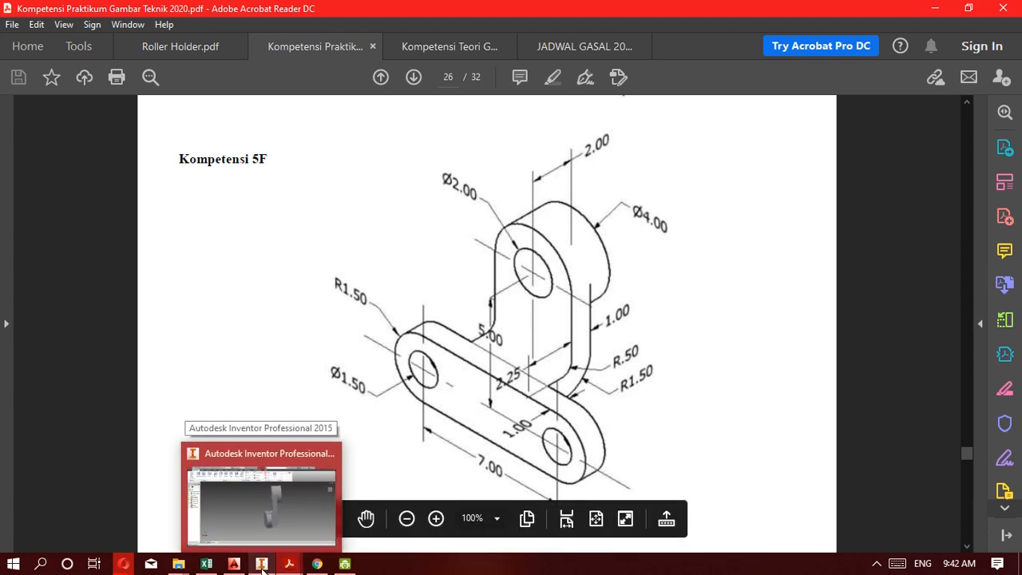
pyautogui.click(263, 565)
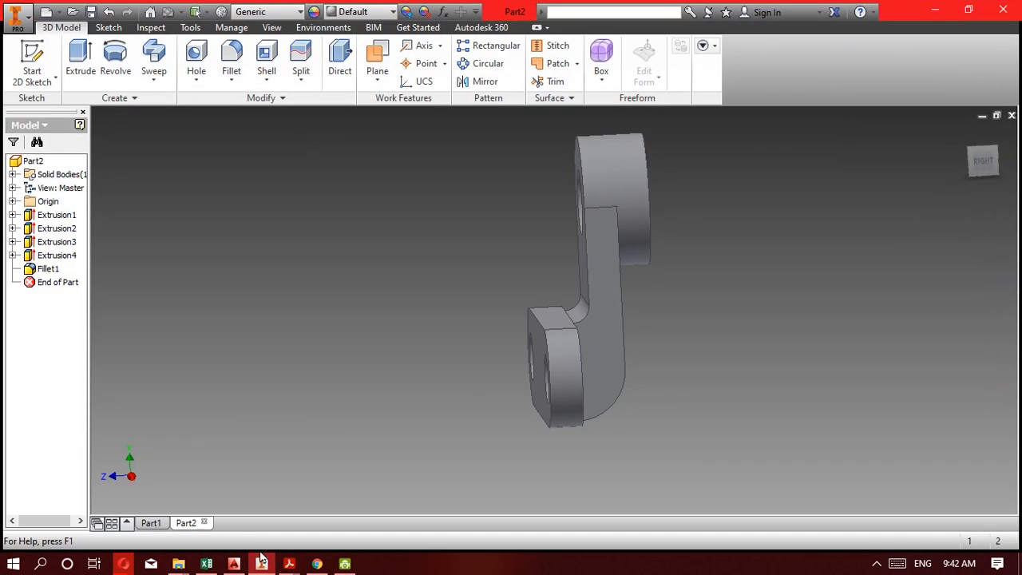
pyautogui.hotkey('ctrl', 'z')
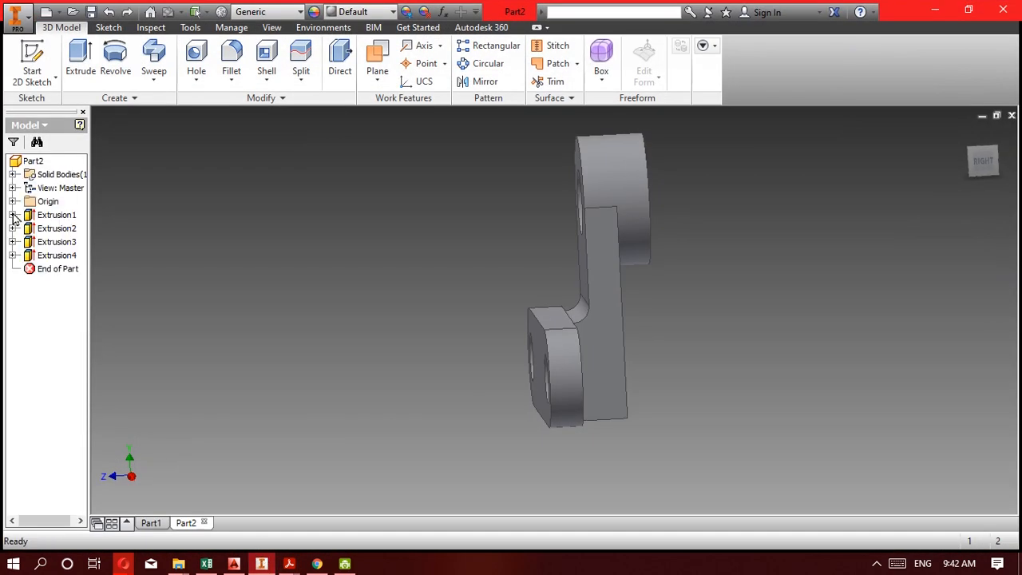
# Start a sketch on the upright's side face and draw a rectangle about 359 by 215 mm from the base plate's lower rear corner.
pyautogui.click(607, 407)
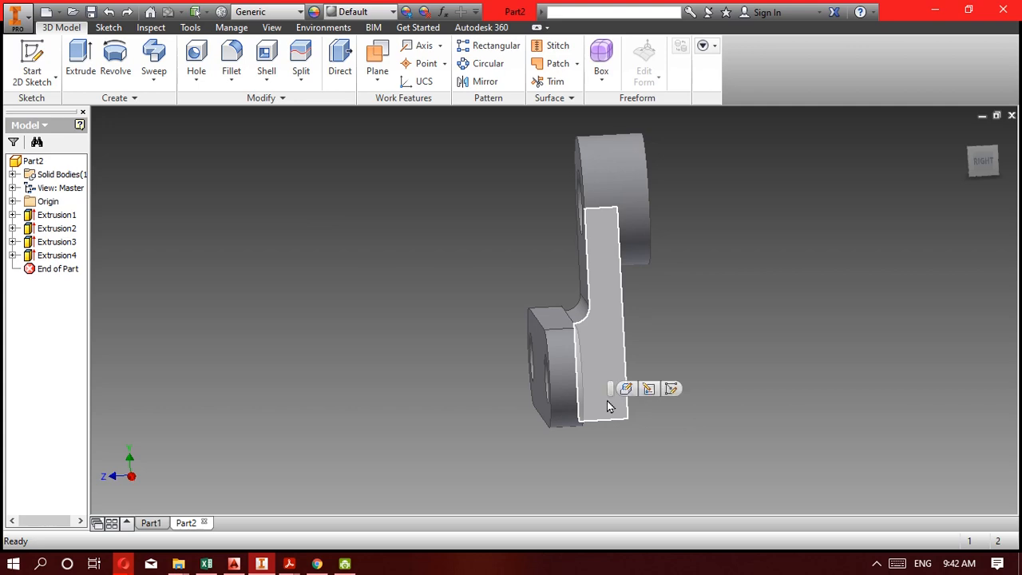
pyautogui.click(49, 54)
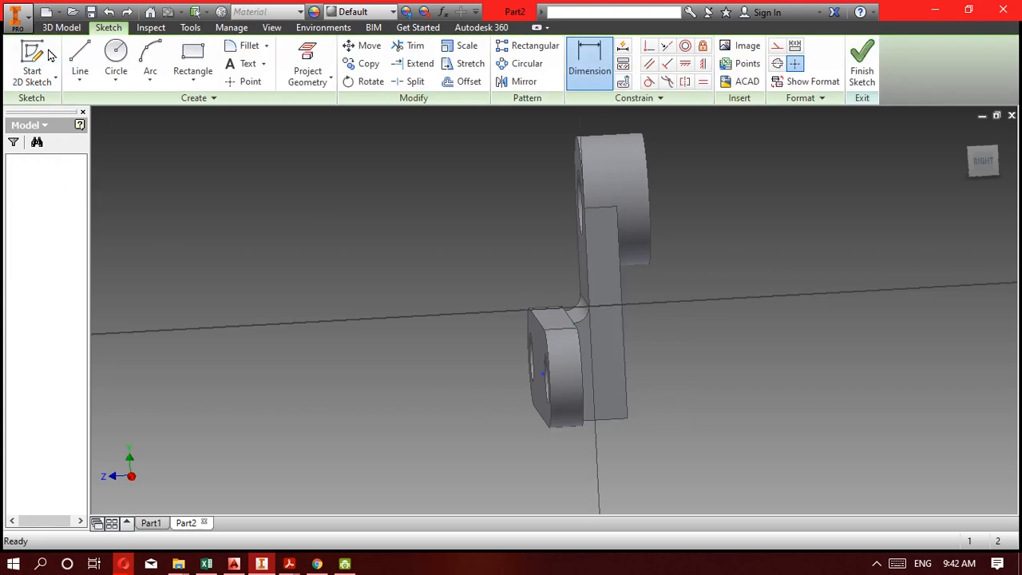
pyautogui.scroll(2, 610, 295)
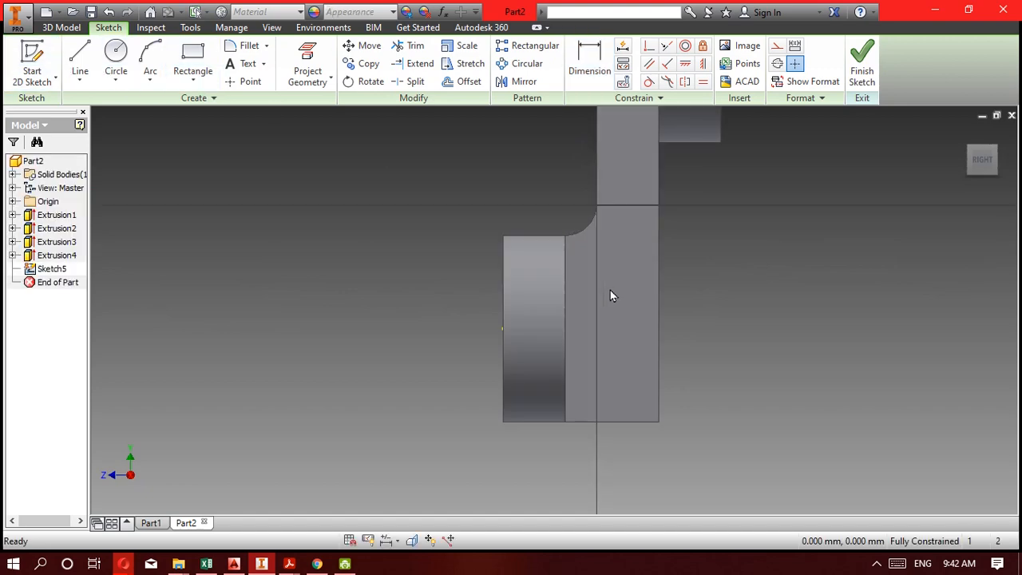
pyautogui.click(192, 61)
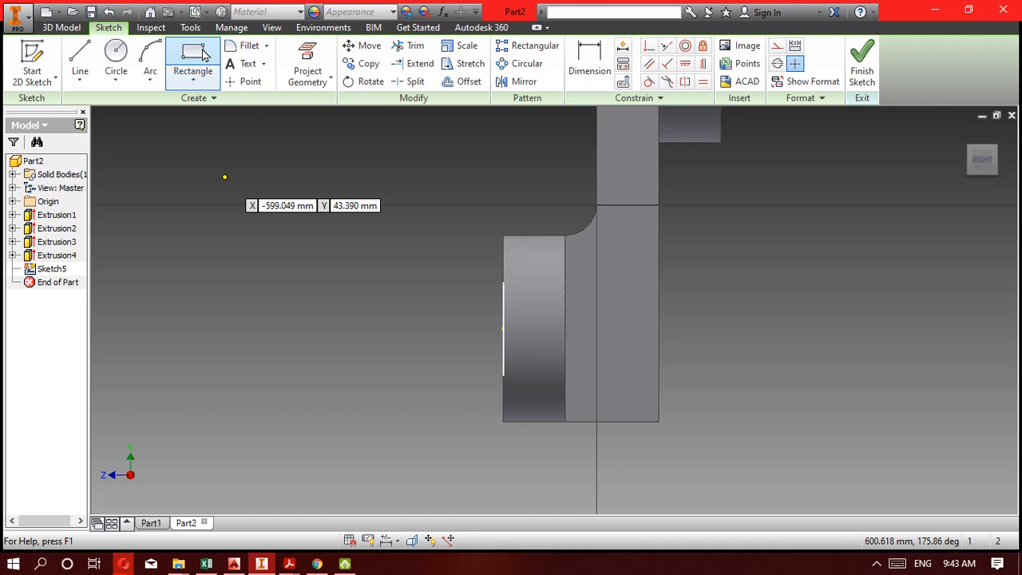
pyautogui.click(566, 423)
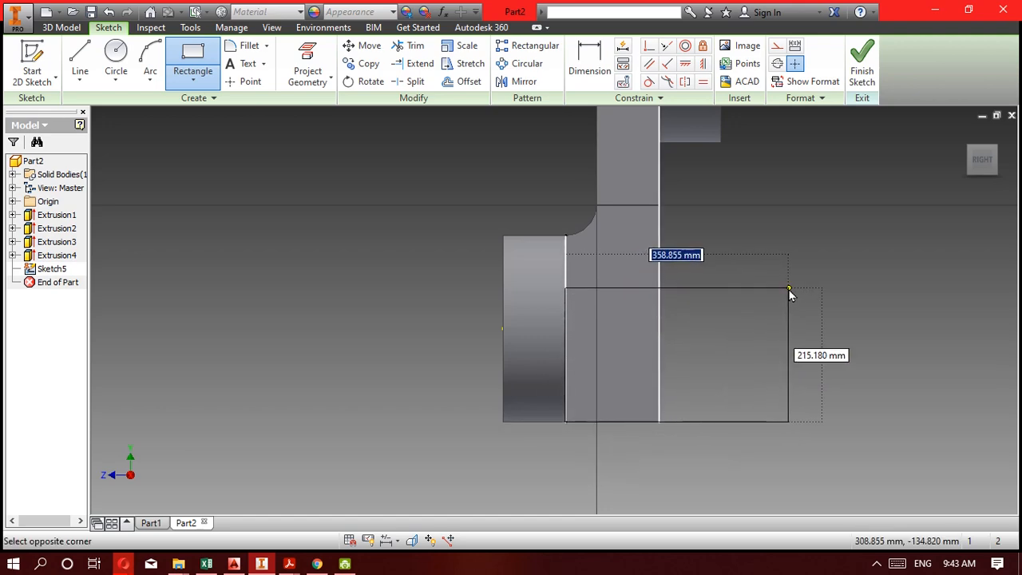
pyautogui.click(789, 287)
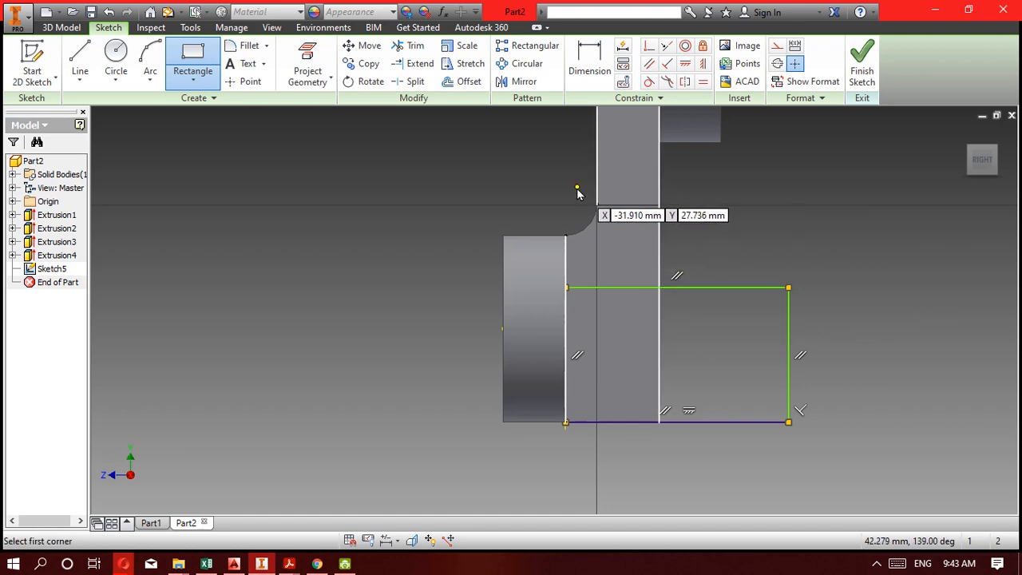
pyautogui.press('Escape')
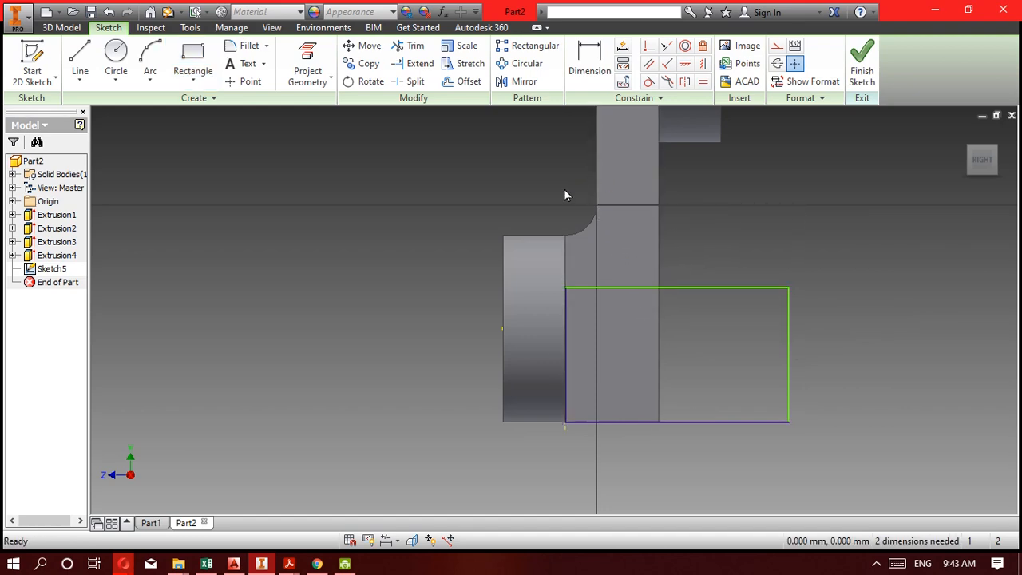
pyautogui.press('d')
pyautogui.click(594, 178)
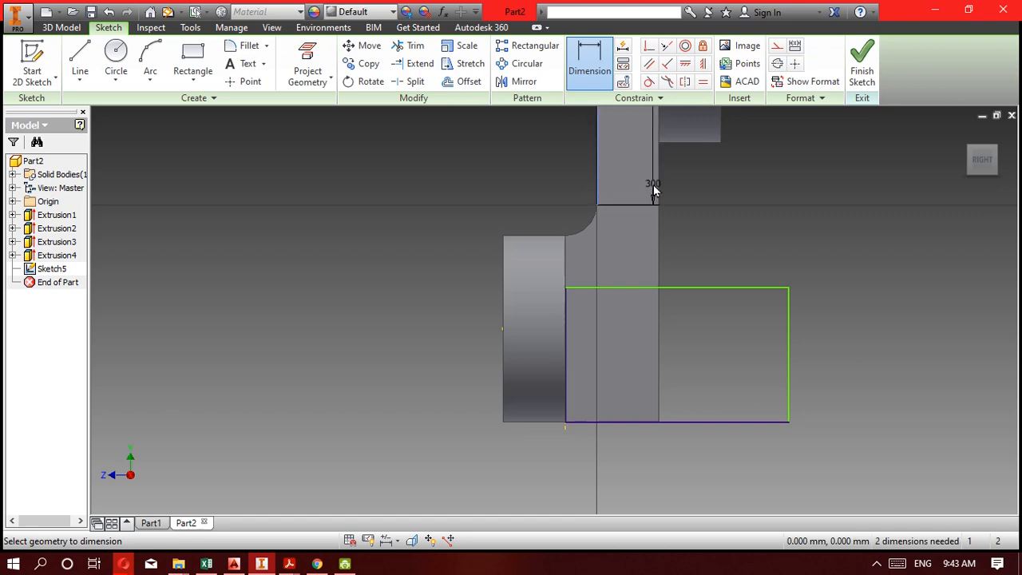
pyautogui.click(659, 189)
pyautogui.press('Escape')
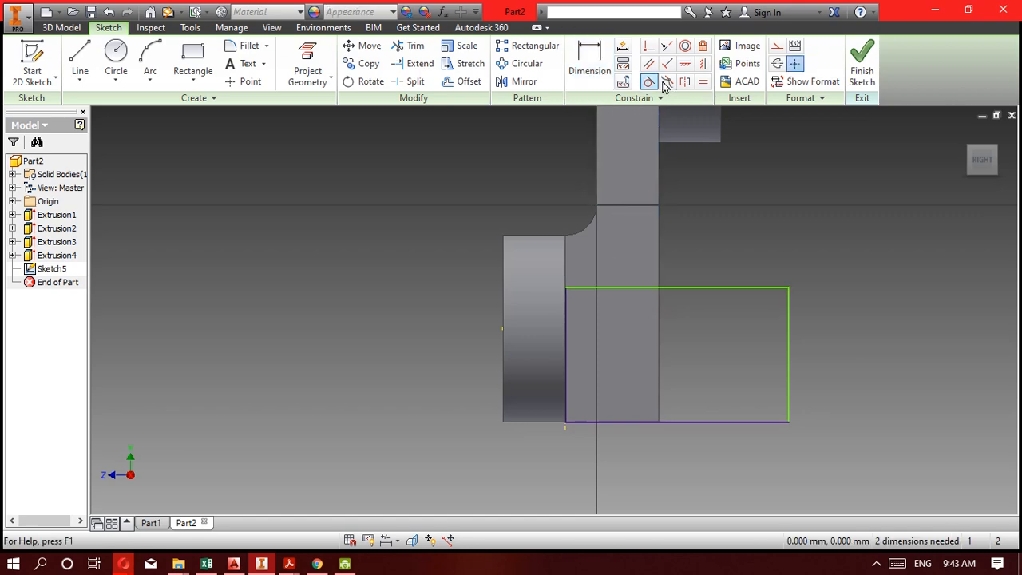
# Dimension the rectangle's top edge 100 mm below the base plate's top edge.
pyautogui.click(589, 62)
pyautogui.click(628, 289)
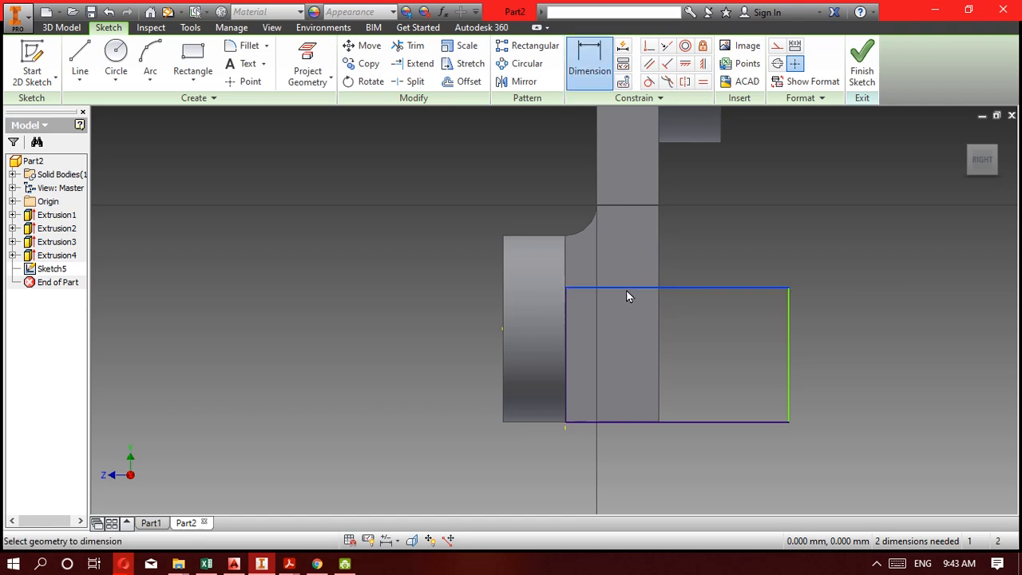
pyautogui.click(564, 237)
pyautogui.click(706, 241)
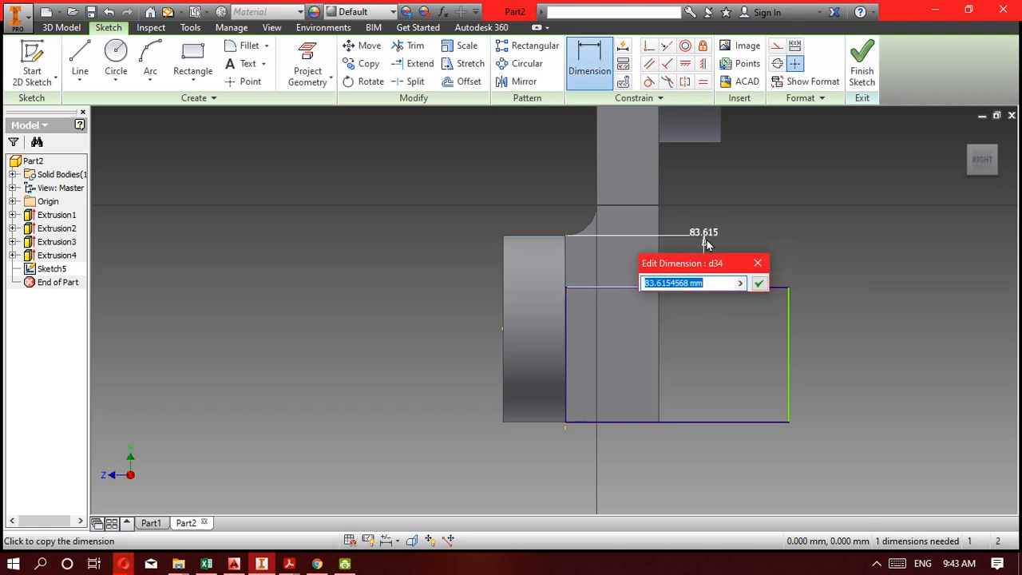
pyautogui.write('100')
pyautogui.press('Return')
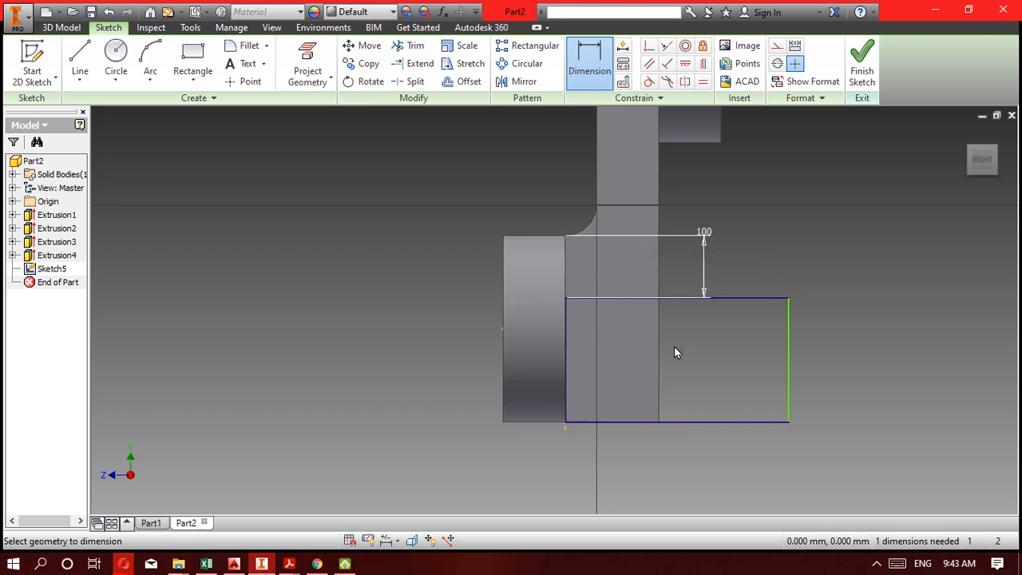
# Dimension the rectangle's bottom edge at 300 mm and finish the sketch.
pyautogui.click(703, 422)
pyautogui.click(782, 471)
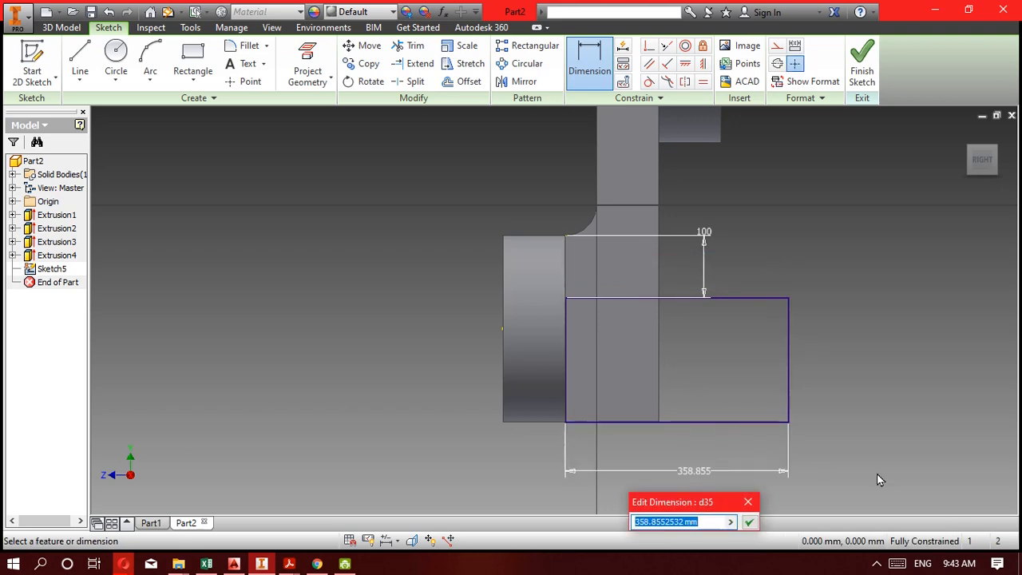
pyautogui.write('300')
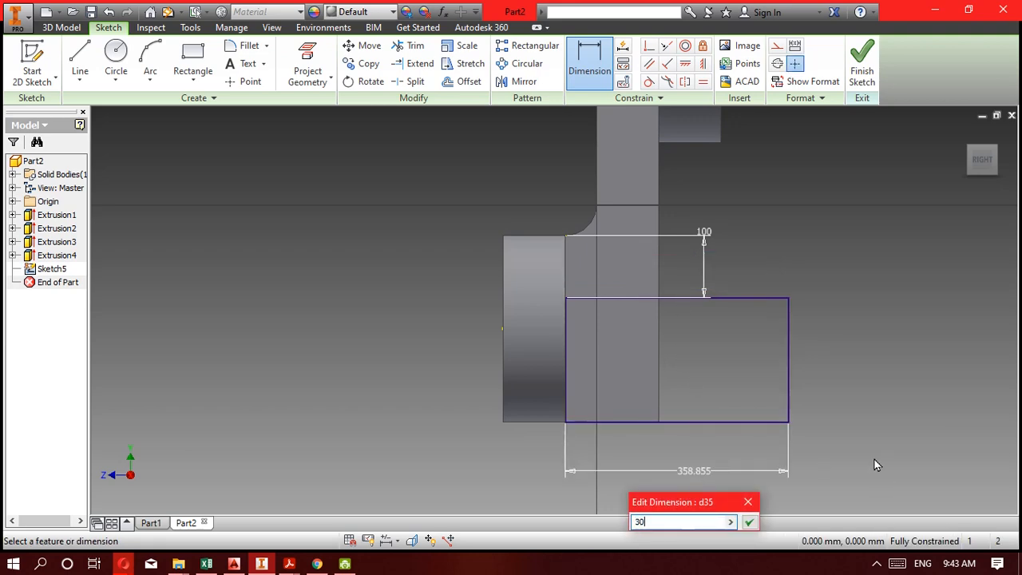
pyautogui.press('Return')
pyautogui.click(862, 62)
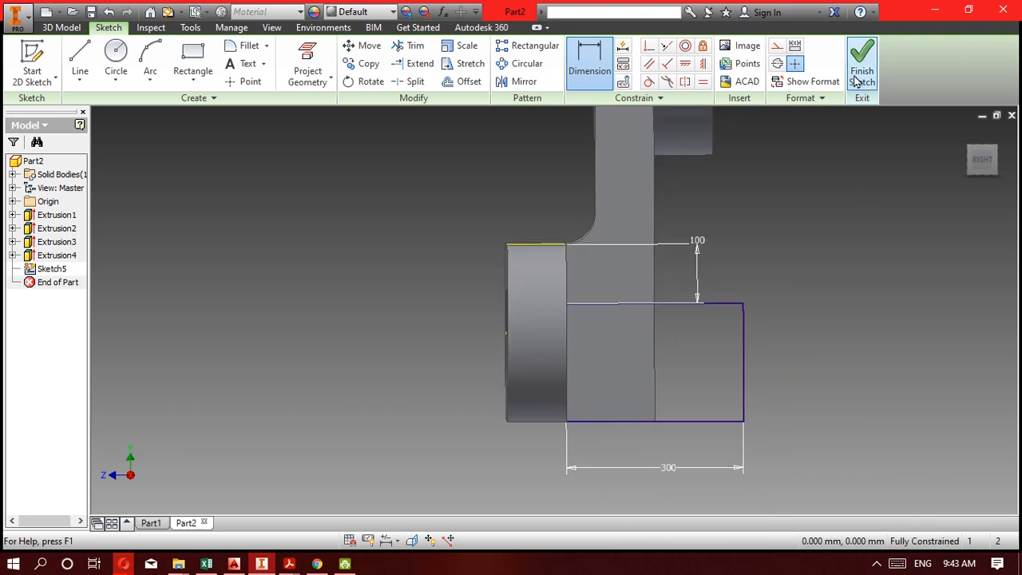
# Extrude the rectangle as a 600 mm cut through the full width of the upright's lower end, behind the base plate.
pyautogui.click(81, 57)
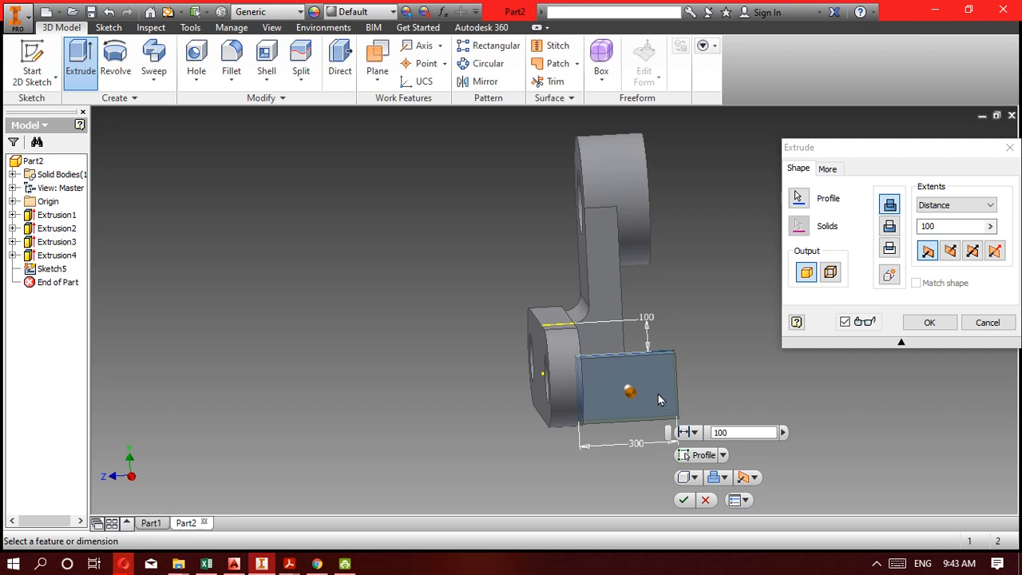
pyautogui.keyDown('shift'); pyautogui.moveTo(655, 393); pyautogui.dragTo(572, 413, button='middle'); pyautogui.keyUp('shift')
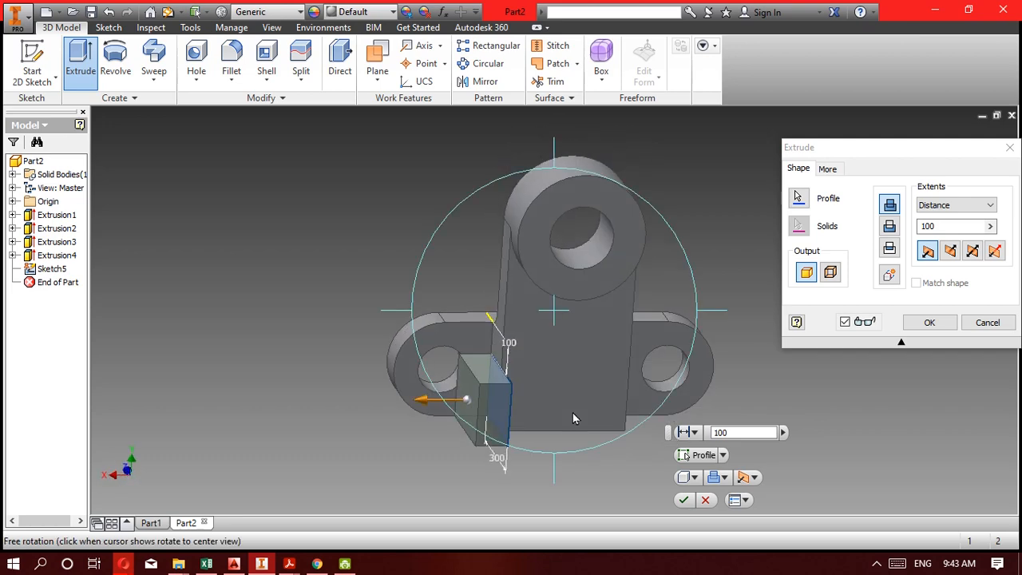
pyautogui.moveTo(423, 407); pyautogui.dragTo(723, 401)
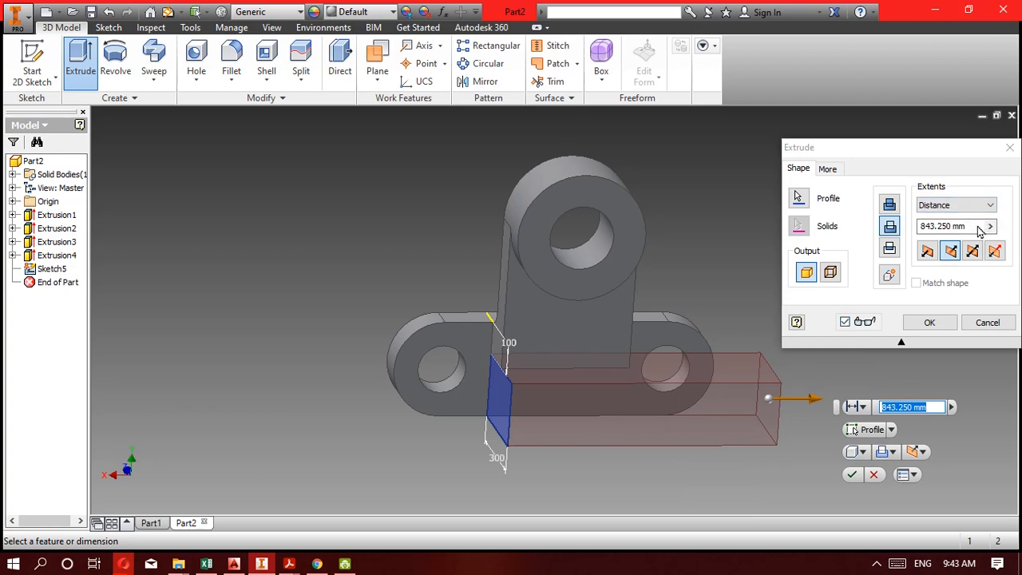
pyautogui.write('300')
pyautogui.press('Return')
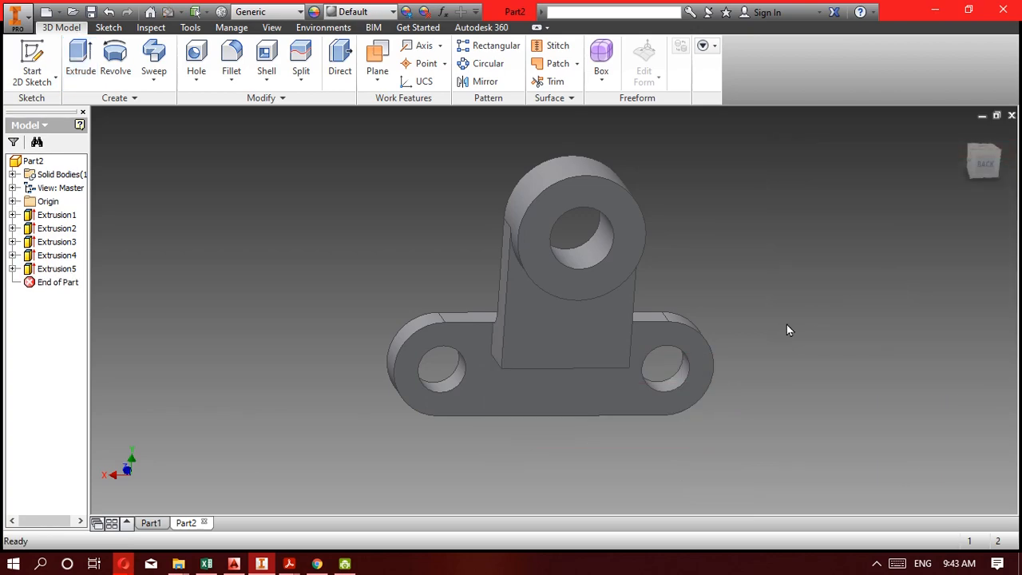
# Reopen the latest extruded cut, check its preview from behind the bracket and accept its settings.
pyautogui.click(52, 272)
pyautogui.doubleClick(51, 273)
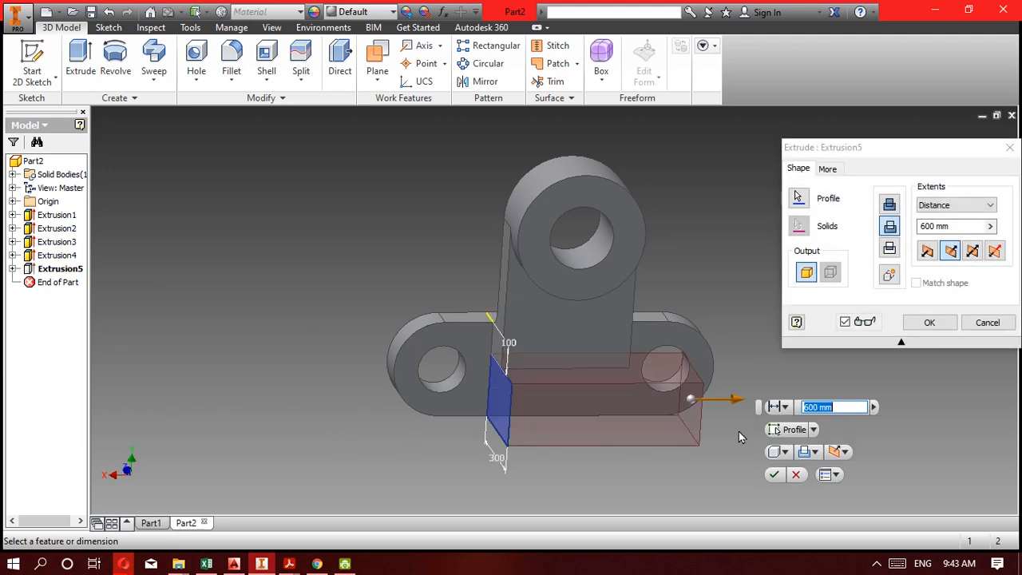
pyautogui.moveTo(606, 384); pyautogui.dragTo(555, 351)
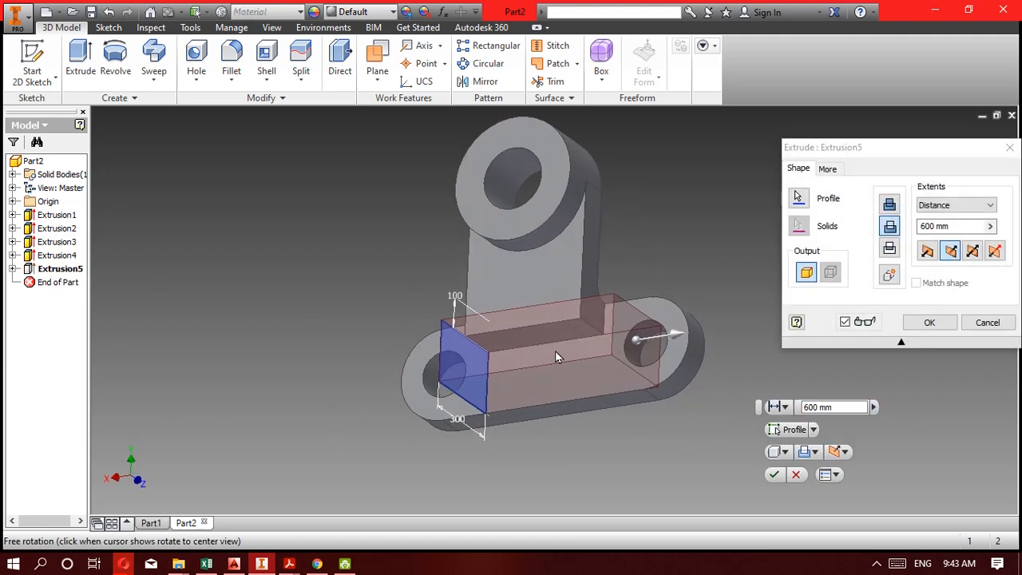
pyautogui.click(929, 322)
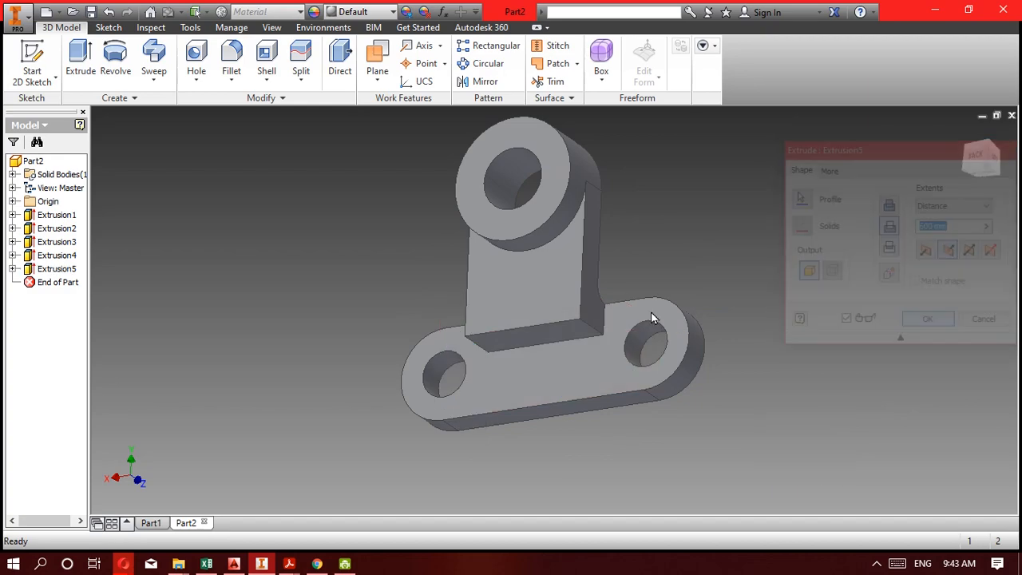
# Fillet the upright's bottom rear edge with a 150 mm radius.
pyautogui.press('F4')
pyautogui.moveTo(631, 333); pyautogui.dragTo(595, 335)
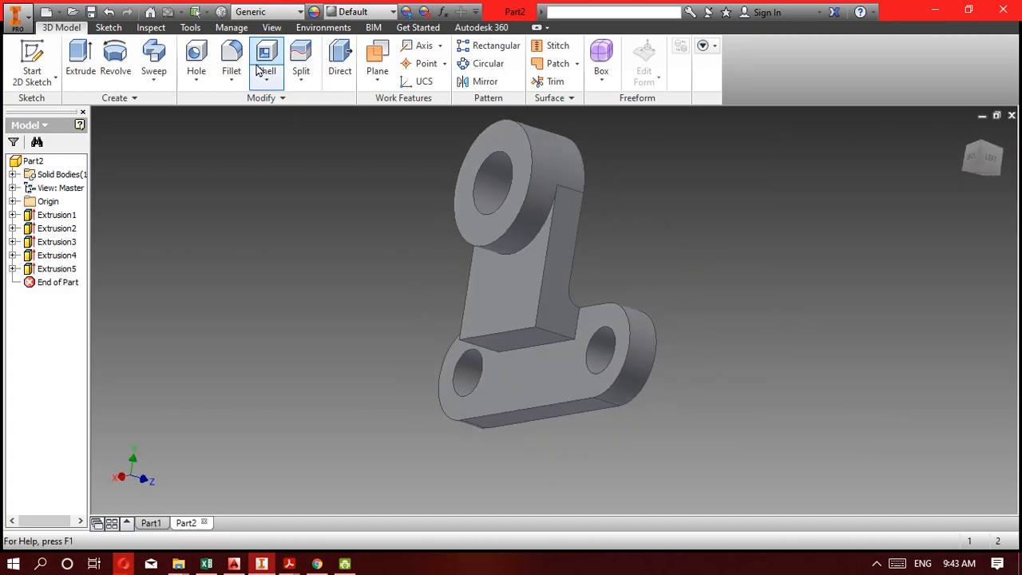
pyautogui.click(230, 77)
pyautogui.click(247, 104)
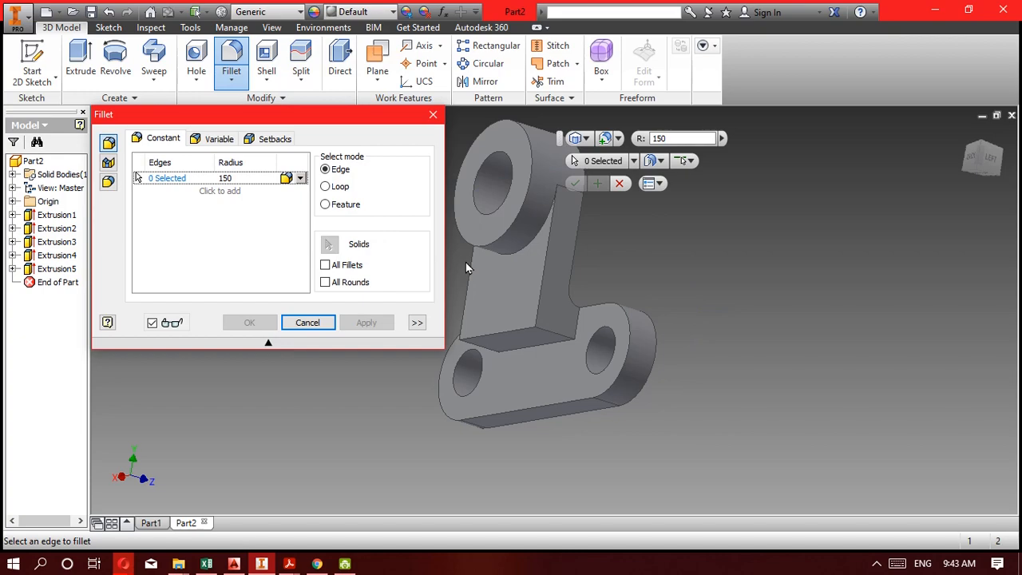
pyautogui.click(509, 336)
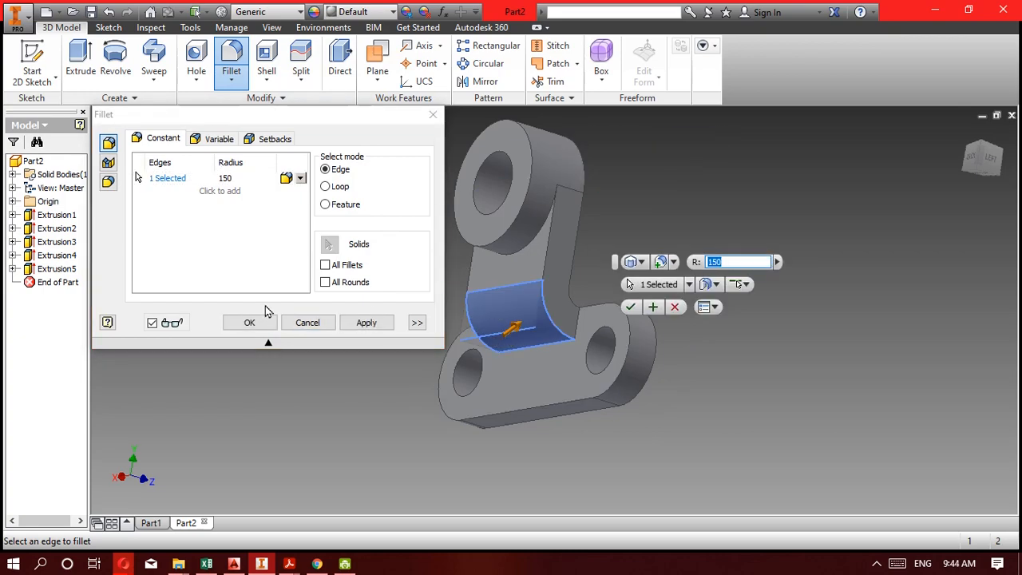
pyautogui.click(250, 323)
# Inspect the filleted bracket from the side and front, comparing it with the Kompetensi 5F drawing in Acrobat Reader.
pyautogui.press('F4')
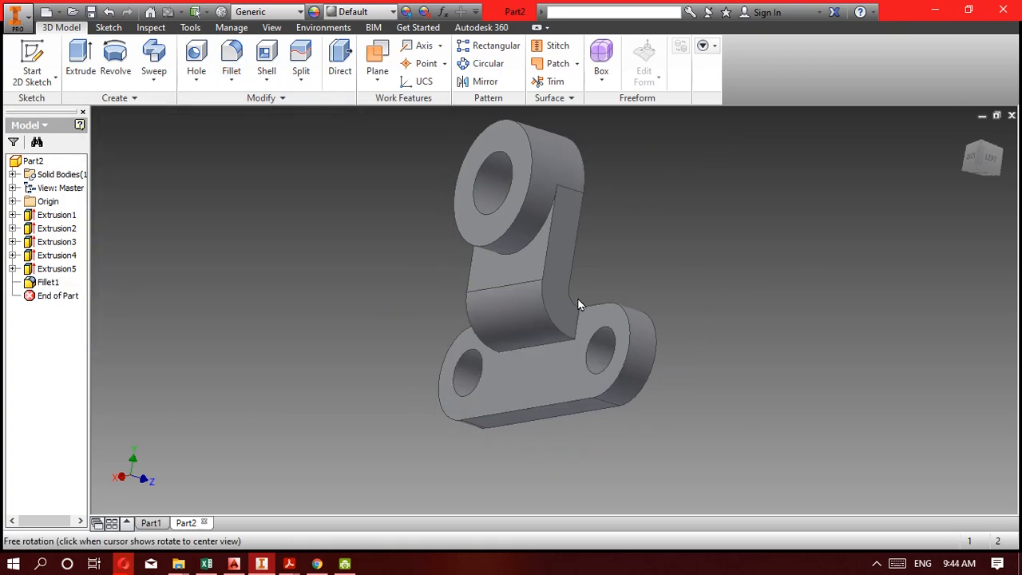
pyautogui.moveTo(577, 298); pyautogui.dragTo(335, 400)
pyautogui.press('Escape')
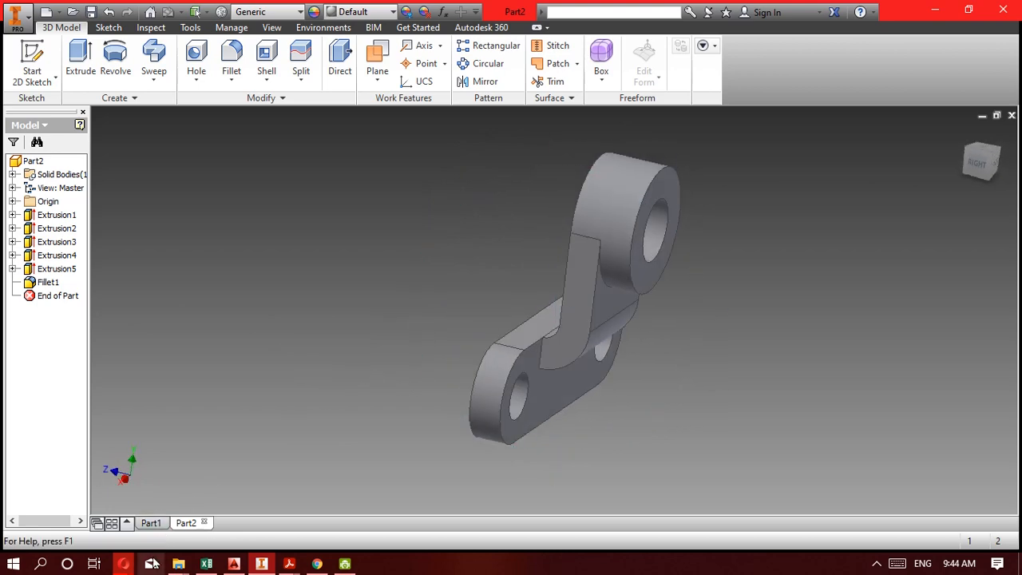
pyautogui.click(262, 566)
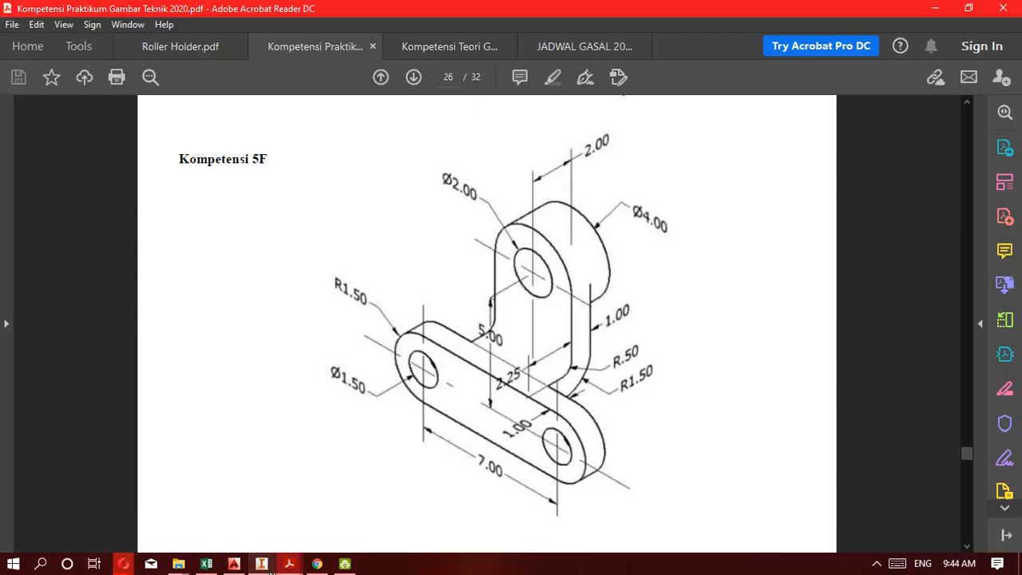
pyautogui.click(263, 565)
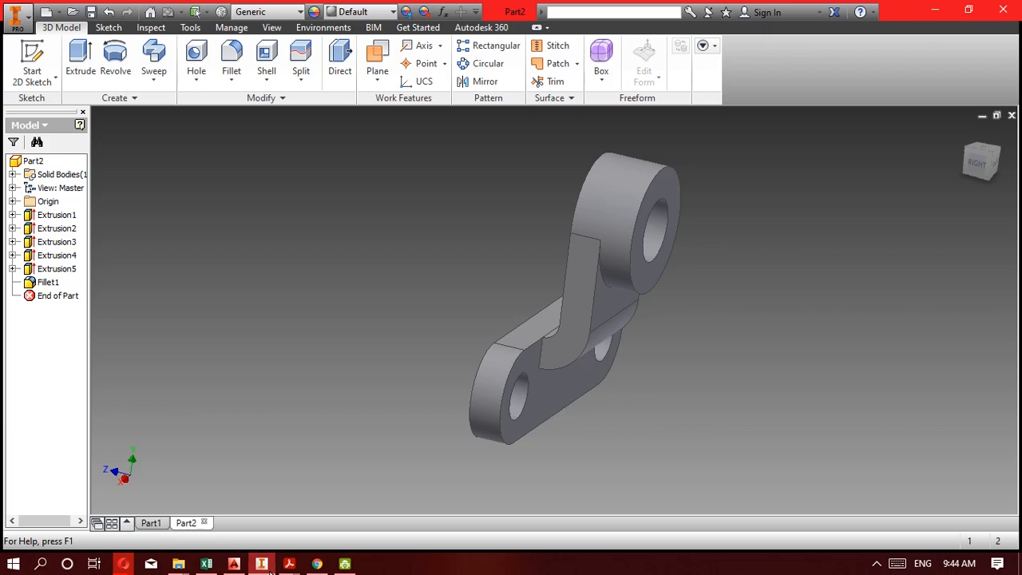
pyautogui.click(264, 566)
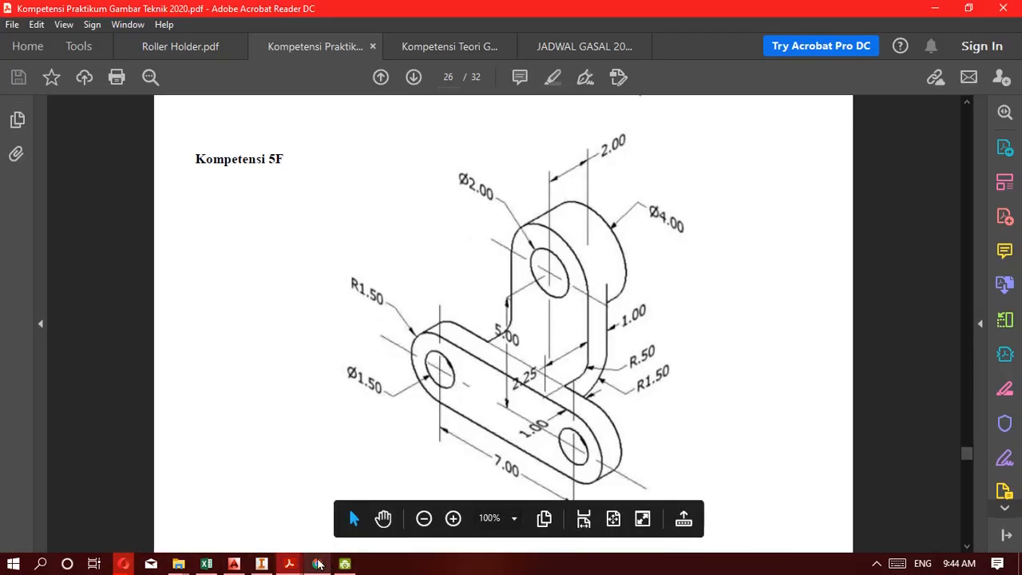
pyautogui.click(262, 566)
pyautogui.keyDown('shift'); pyautogui.moveTo(566, 370); pyautogui.dragTo(645, 402, button='middle'); pyautogui.keyUp('shift')
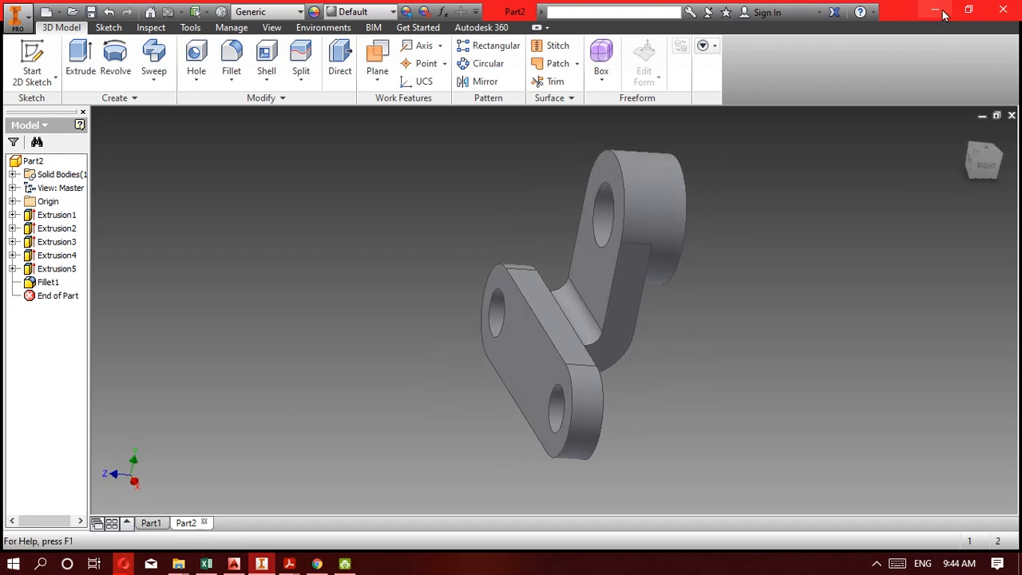
# Switch to Acrobat Reader and bring up the Kompetensi 5G drawing on page 27.
pyautogui.click(264, 565)
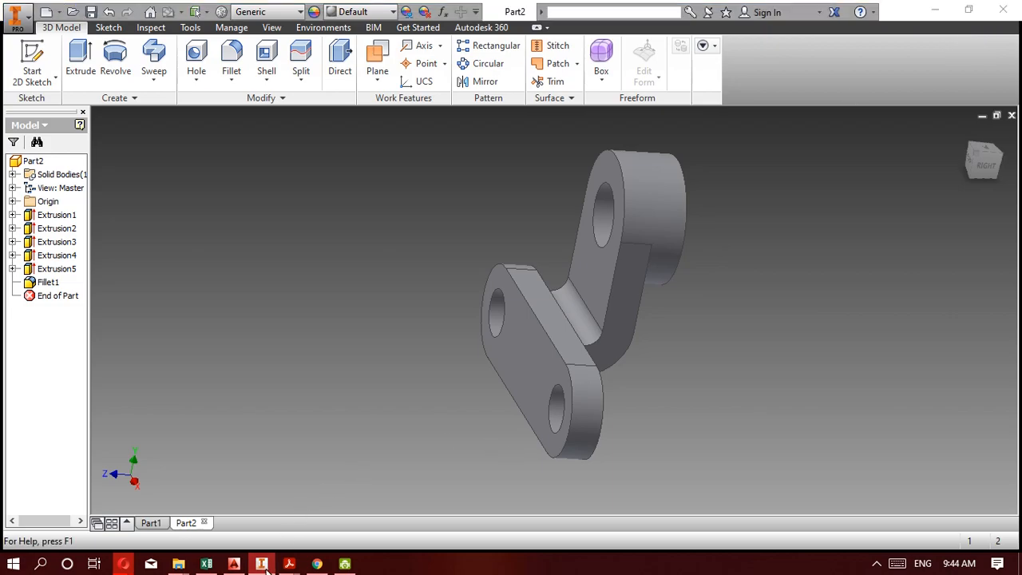
pyautogui.scroll(-4, 493, 420)
pyautogui.scroll(1, 479, 391)
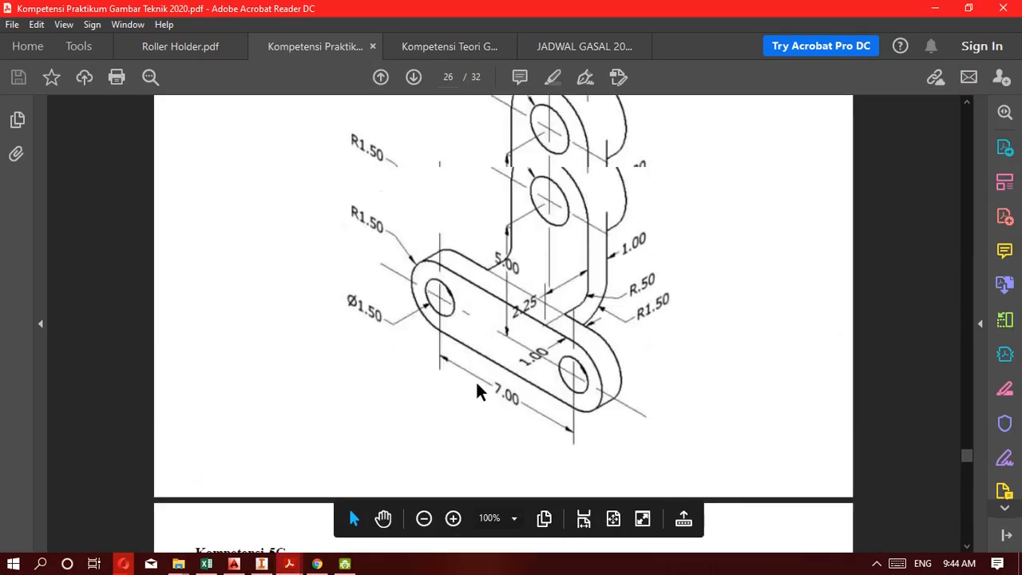
pyautogui.scroll(-6, 477, 387)
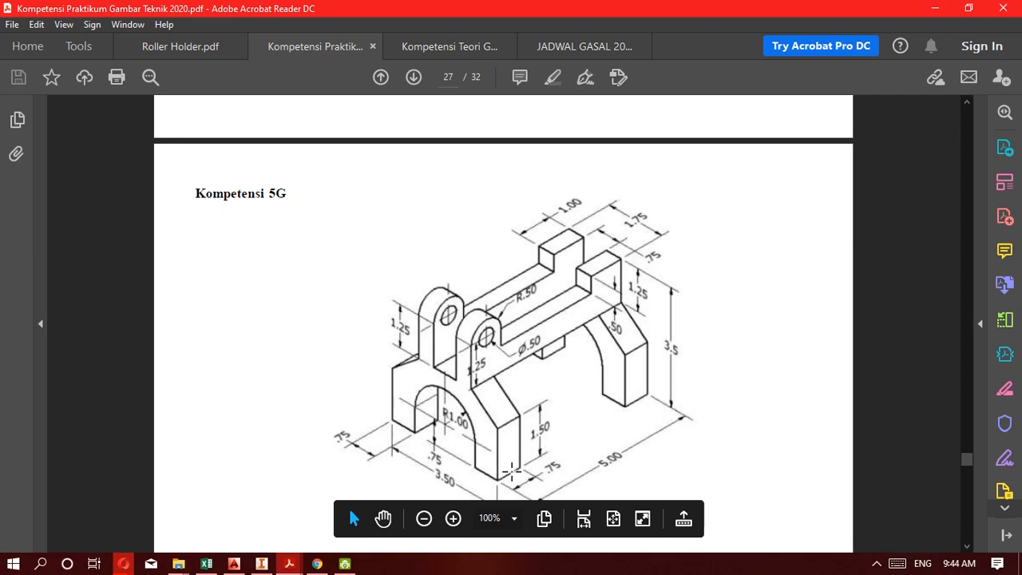
pyautogui.scroll(-5, 512, 471)
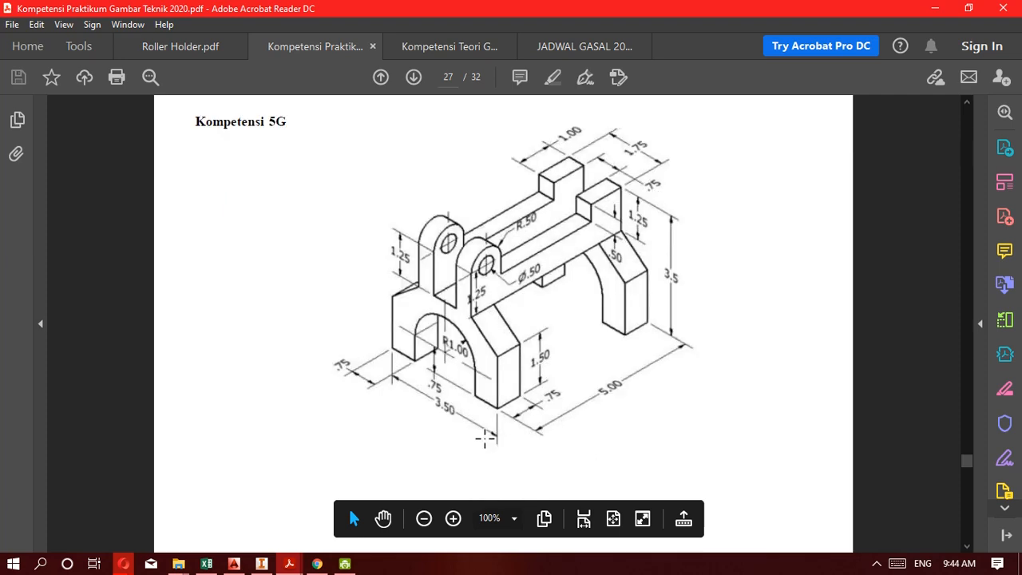
# Look back through the Kompetensi PDF from the 5G drawing to the 5C drawing and its task instructions on page 25.
pyautogui.scroll(10, 489, 447)
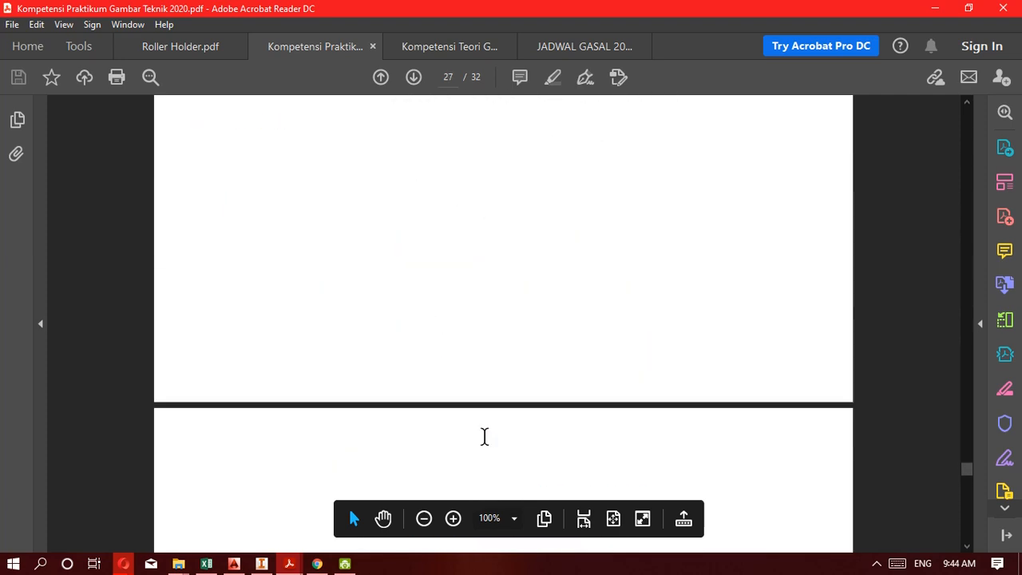
pyautogui.scroll(12, 498, 348)
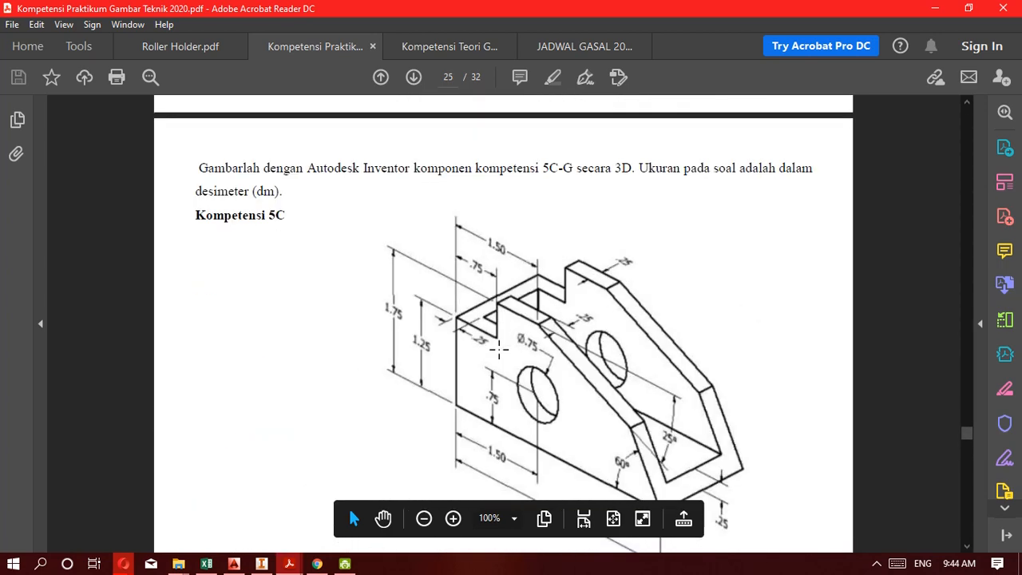
pyautogui.scroll(-12, 565, 354)
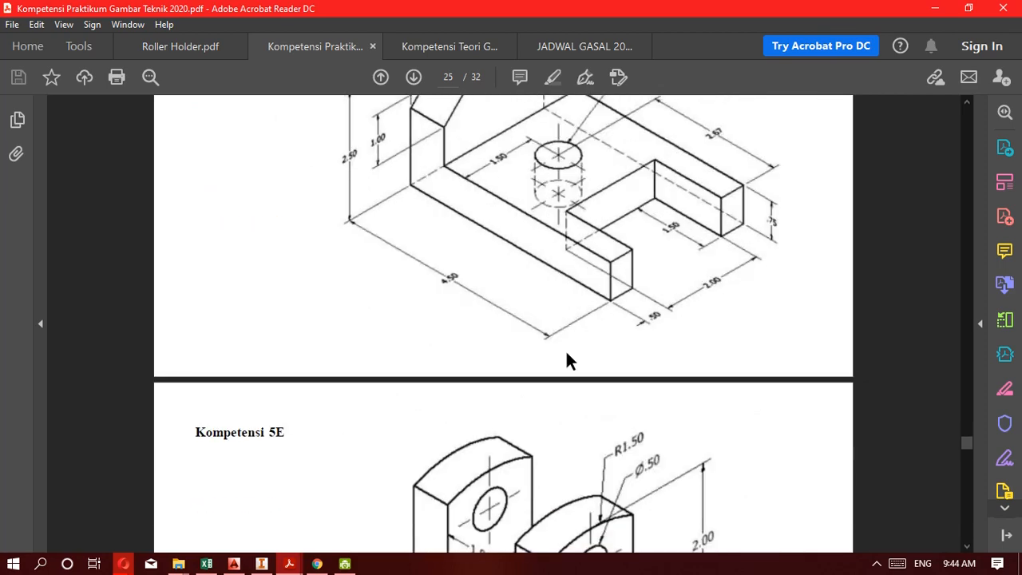
pyautogui.scroll(-4, 565, 354)
pyautogui.scroll(4, 565, 354)
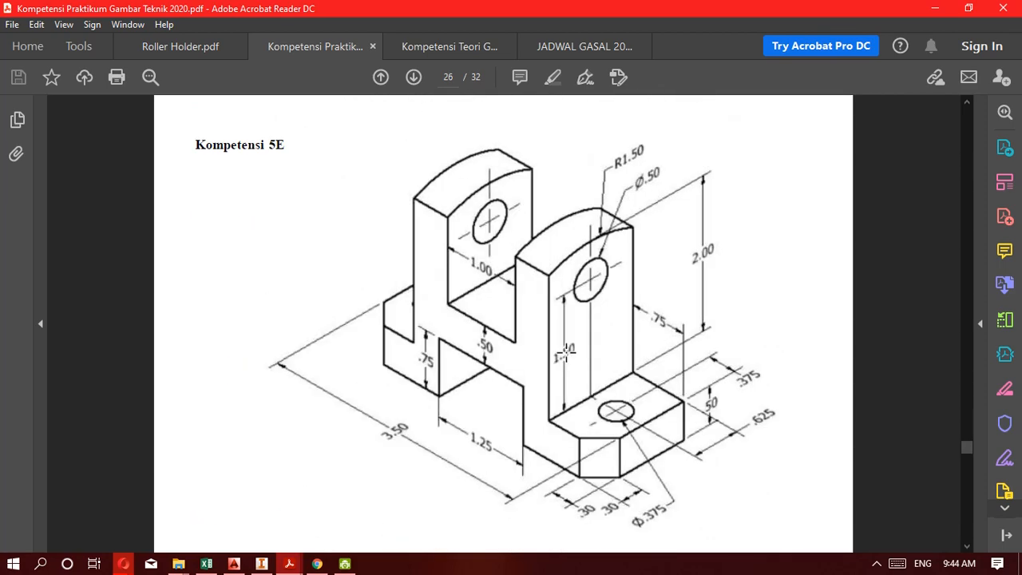
pyautogui.scroll(-4, 565, 352)
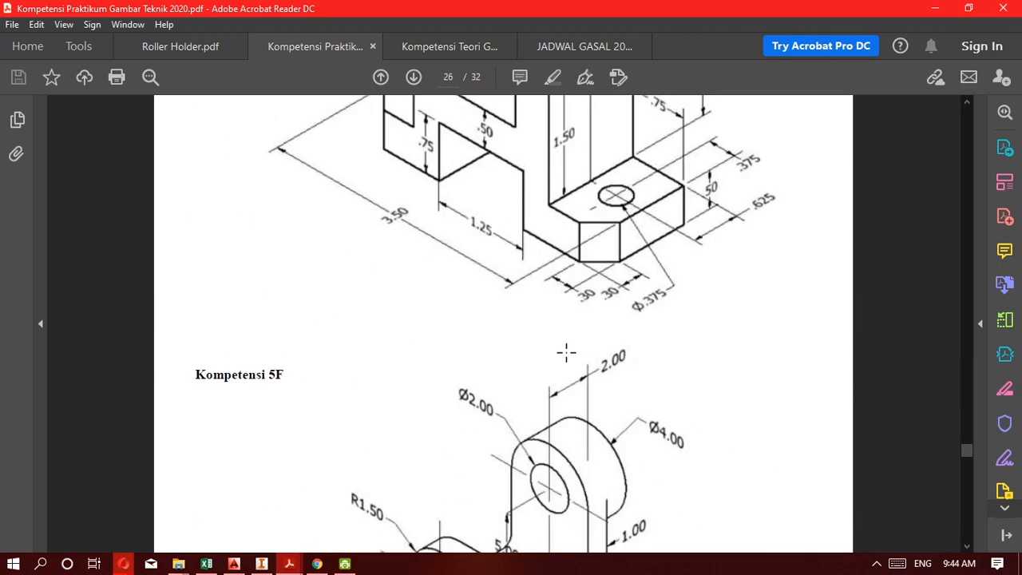
pyautogui.scroll(10, 565, 352)
pyautogui.scroll(8, 566, 352)
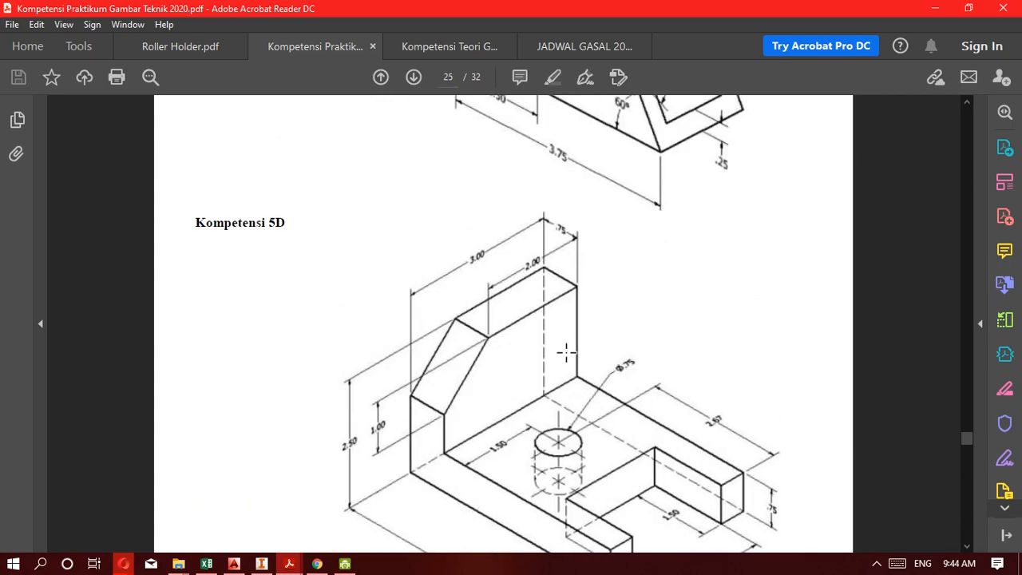
pyautogui.scroll(-3, 565, 352)
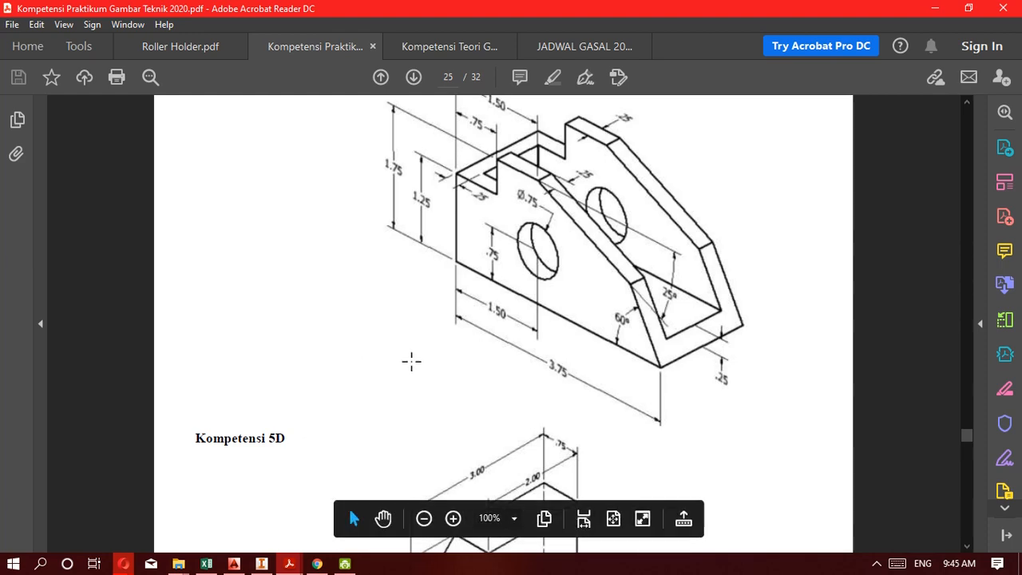
pyautogui.scroll(2, 413, 359)
pyautogui.scroll(-1, 413, 359)
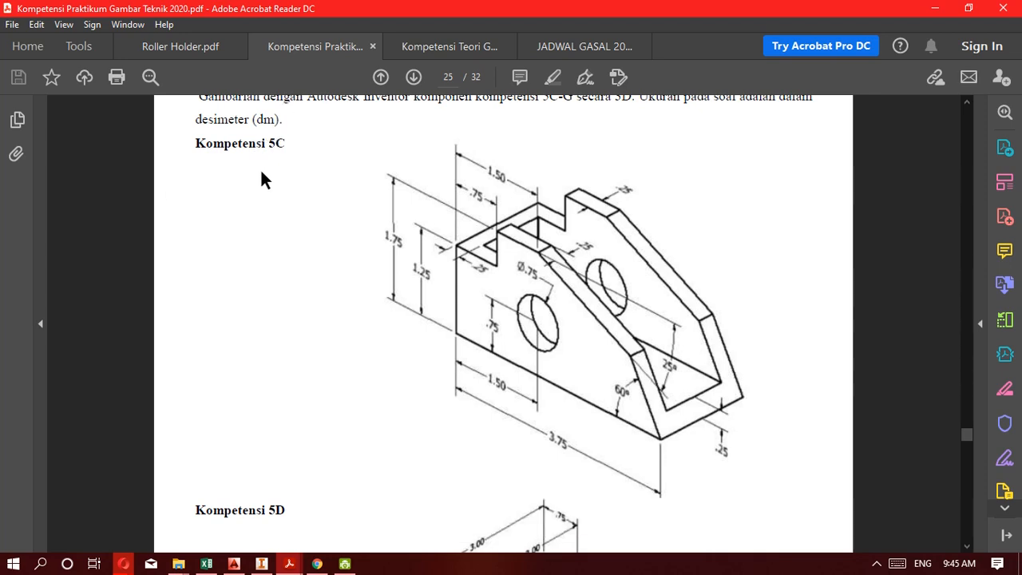
# Review the Kompetensi exercise drawings in order from 5C on page 25 through 5G on page 27.
pyautogui.scroll(-3, 293, 249)
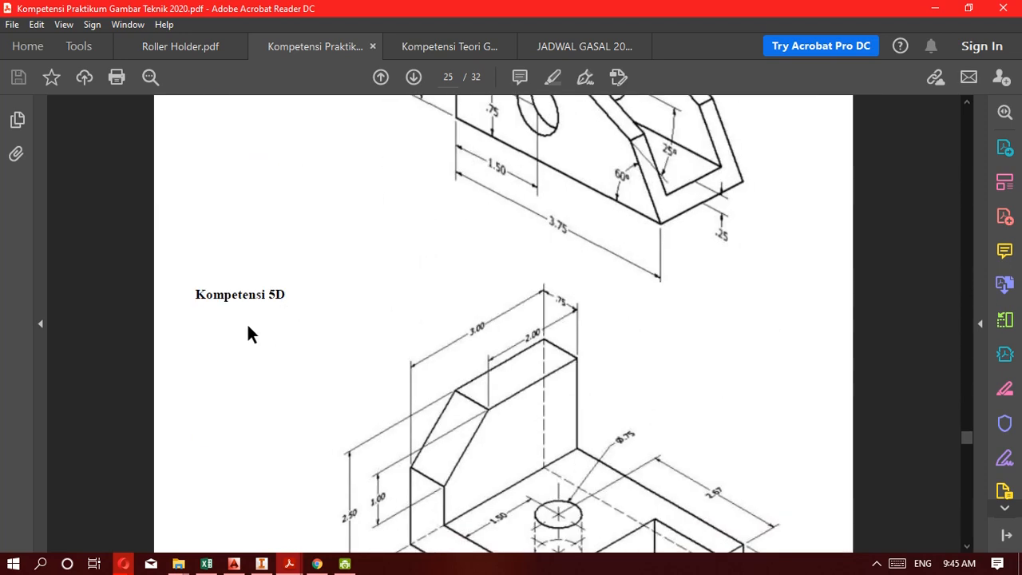
pyautogui.scroll(-5, 263, 344)
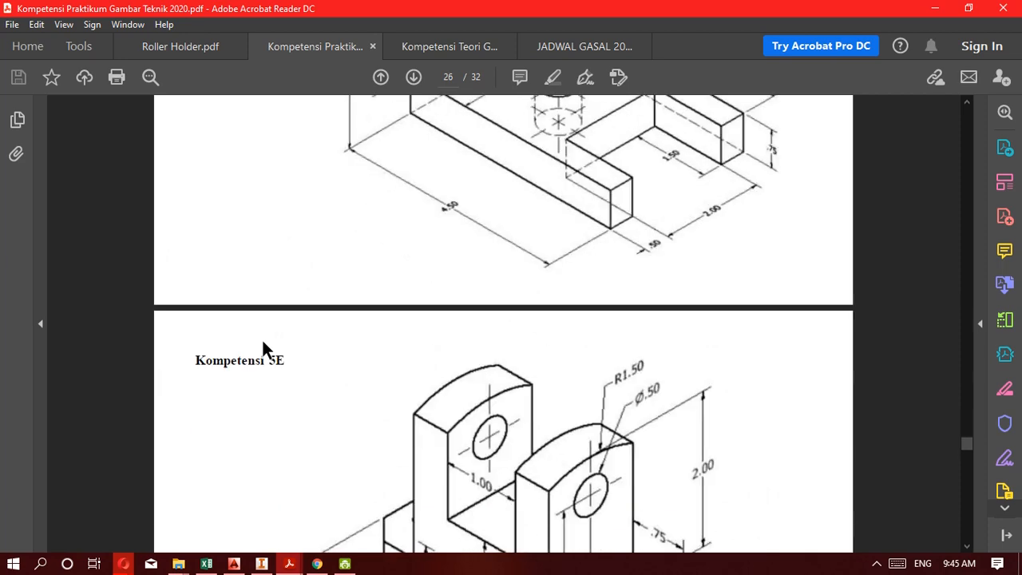
pyautogui.scroll(-2, 263, 344)
pyautogui.scroll(-3, 289, 267)
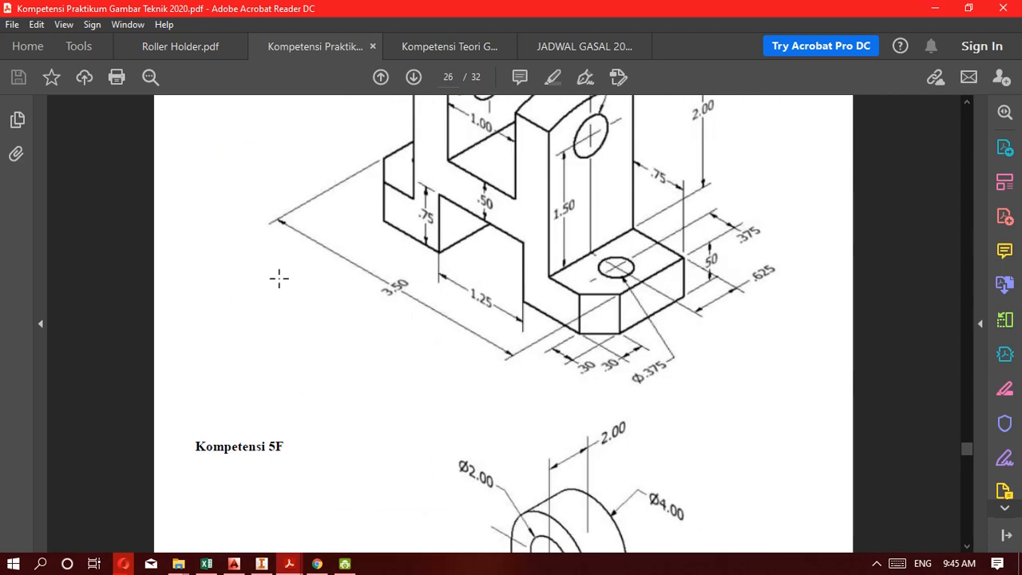
pyautogui.scroll(-2, 279, 278)
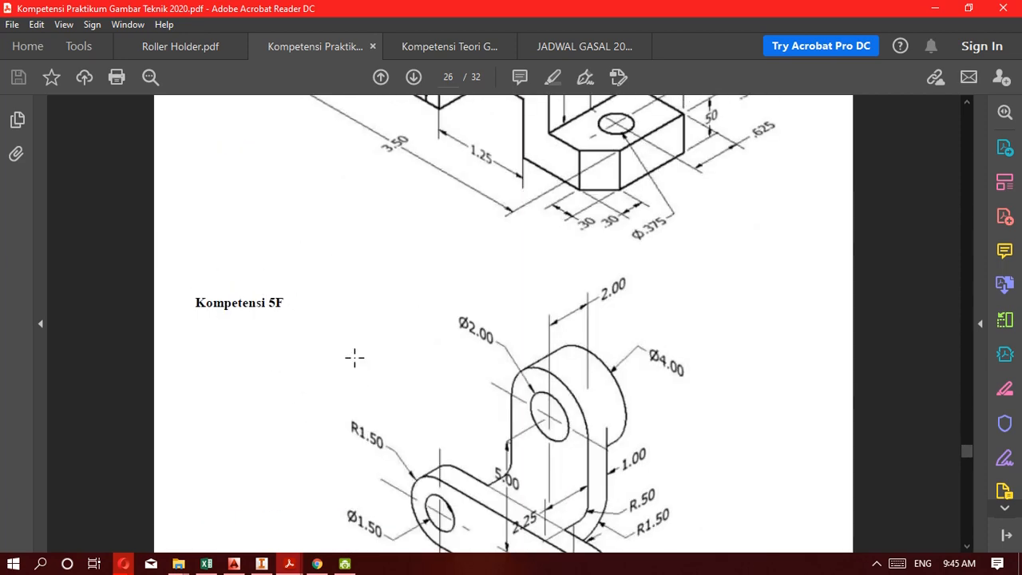
pyautogui.scroll(-2, 354, 356)
pyautogui.scroll(-5, 362, 350)
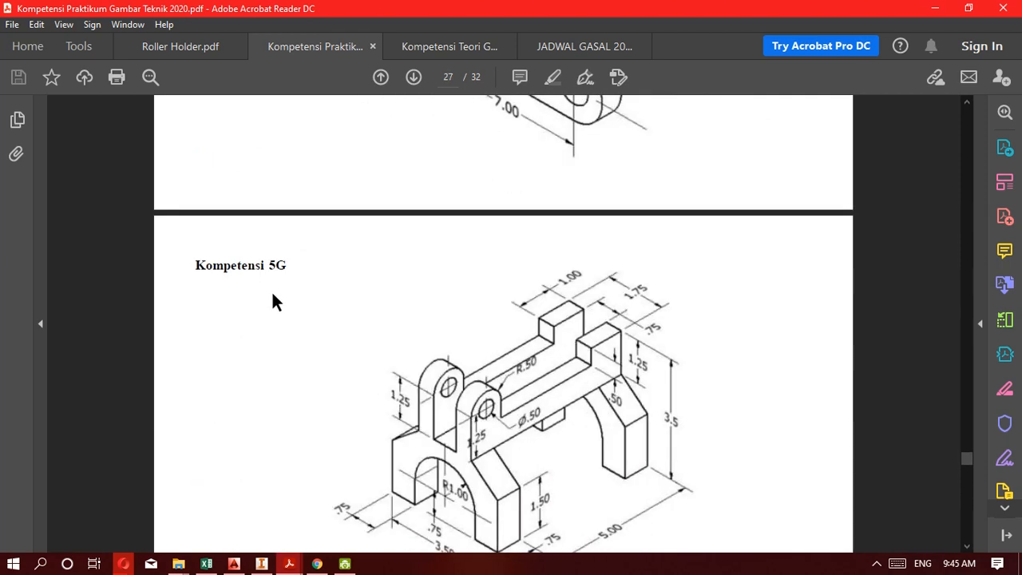
pyautogui.scroll(-12, 354, 330)
pyautogui.scroll(11, 356, 340)
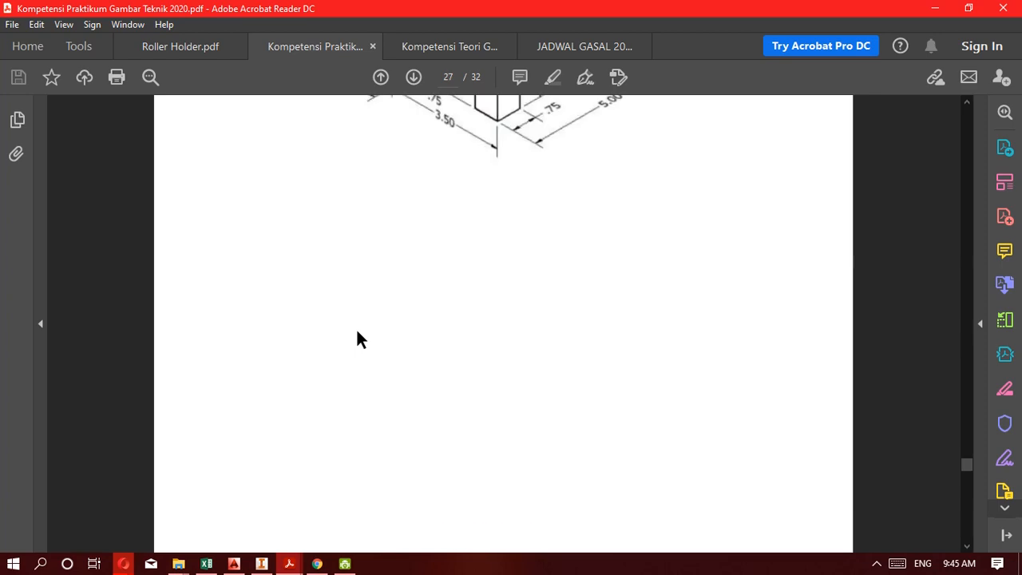
pyautogui.scroll(2, 356, 331)
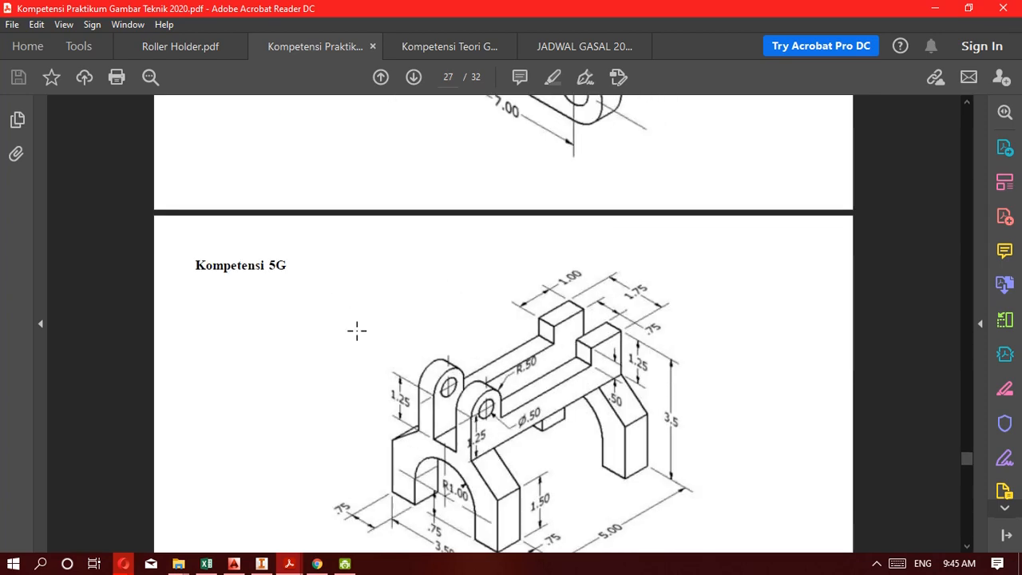
# Examine the Kompetensi 5E and 5D drawings again, working back to the 5C drawing and the unit instruction above it.
pyautogui.scroll(6, 582, 347)
pyautogui.scroll(6, 470, 252)
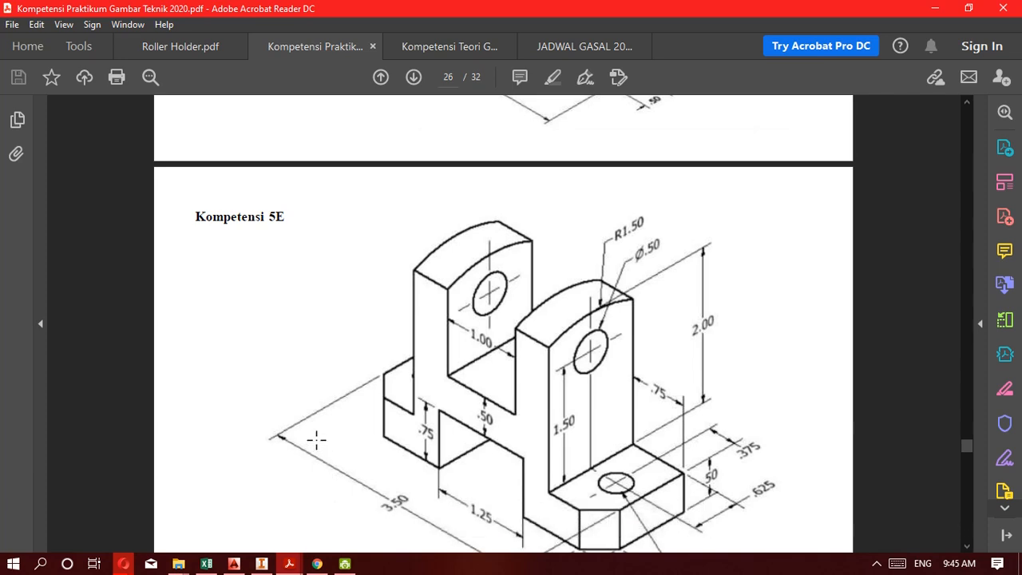
pyautogui.scroll(10, 329, 404)
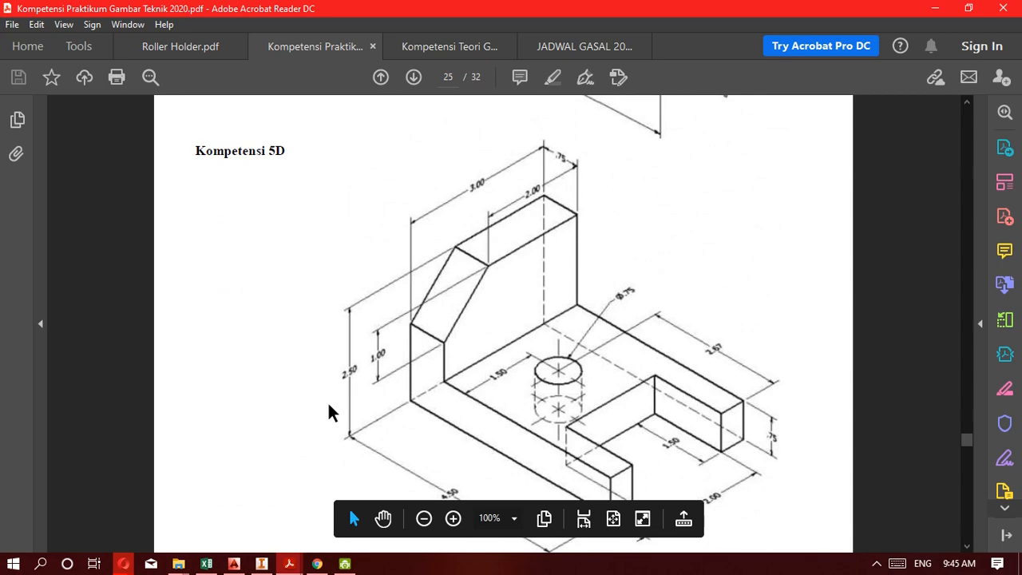
pyautogui.scroll(2, 328, 404)
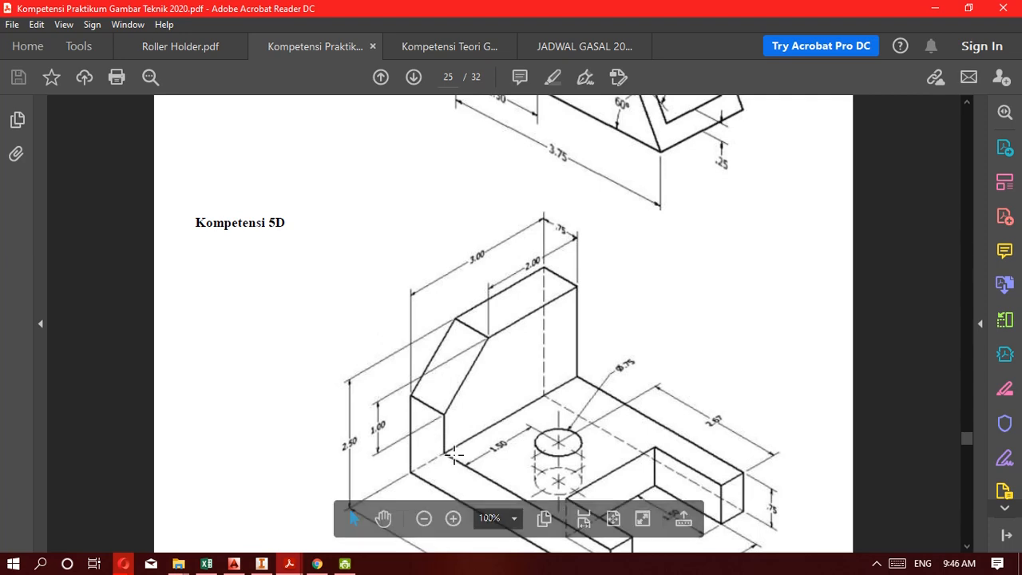
pyautogui.scroll(-2, 453, 456)
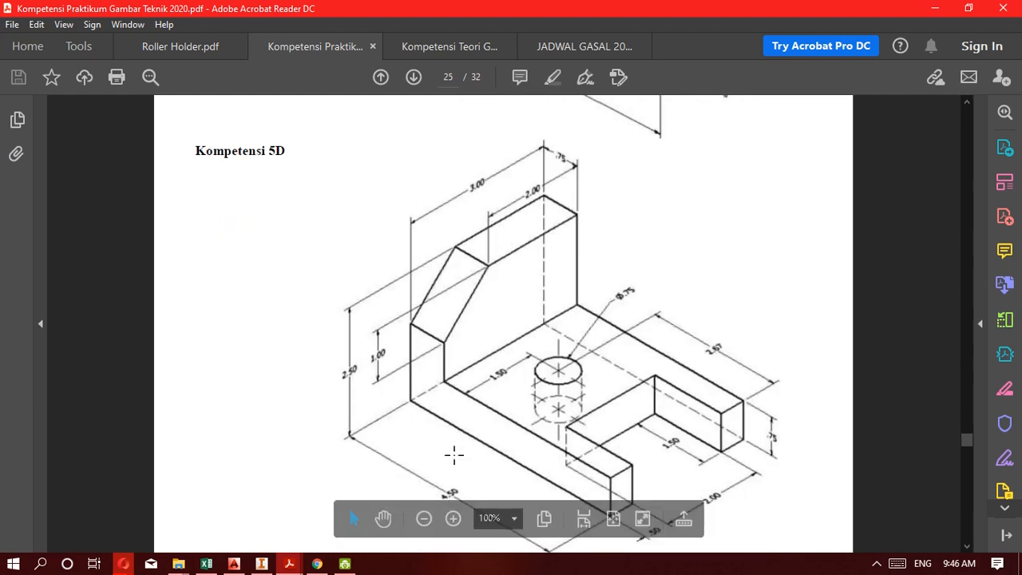
pyautogui.scroll(-2, 339, 362)
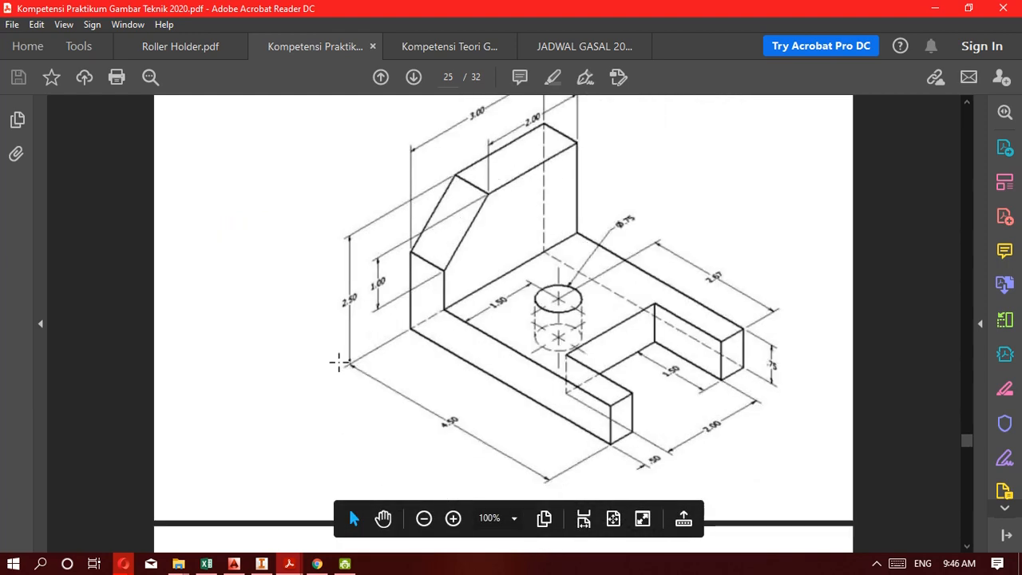
pyautogui.scroll(15, 339, 362)
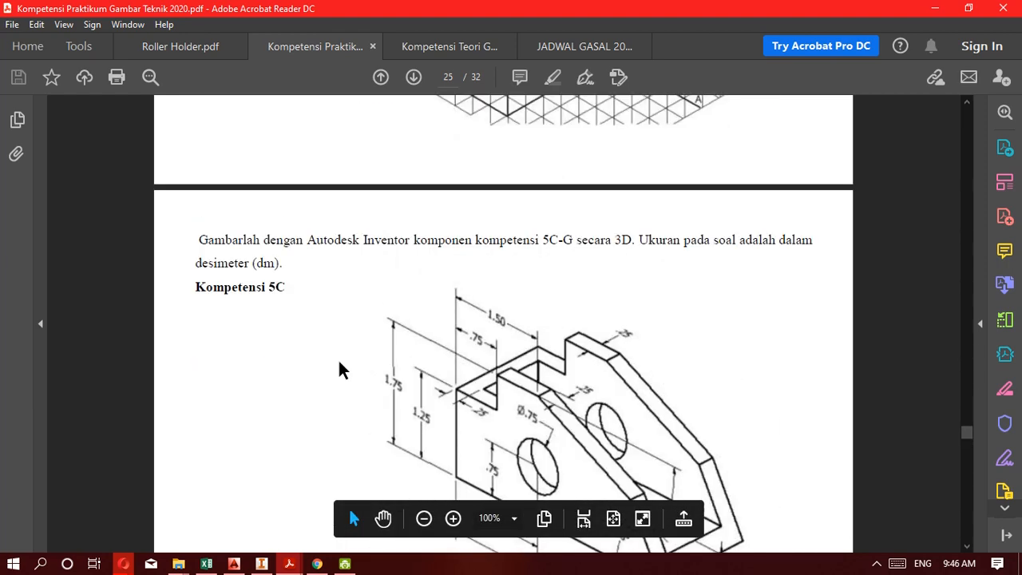
pyautogui.scroll(-8, 339, 368)
pyautogui.scroll(4, 338, 361)
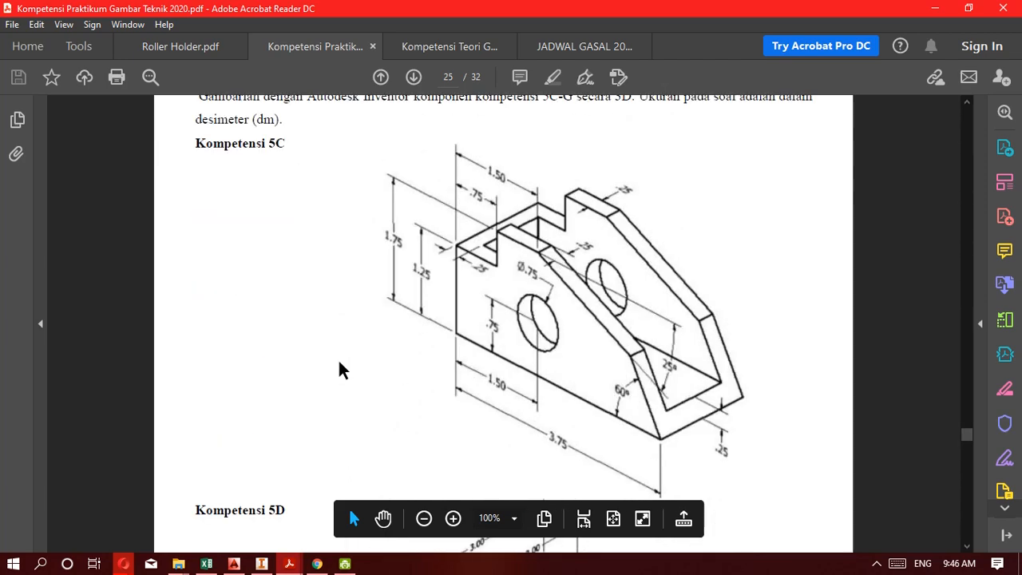
# Go through the Kompetensi 5D, 5E and 5F drawings once more and finish at the 5G drawing.
pyautogui.scroll(-6, 555, 361)
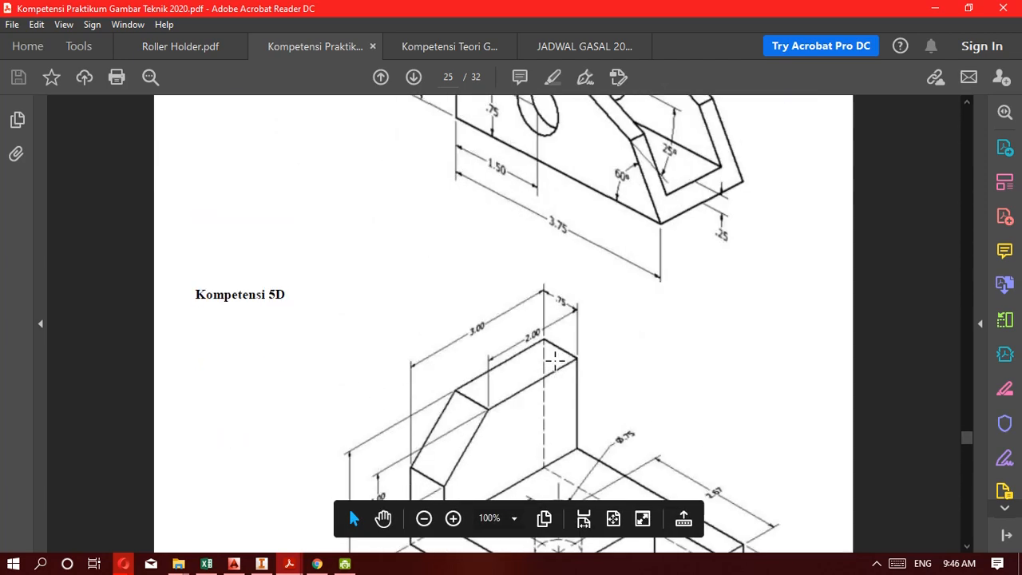
pyautogui.scroll(-20, 555, 361)
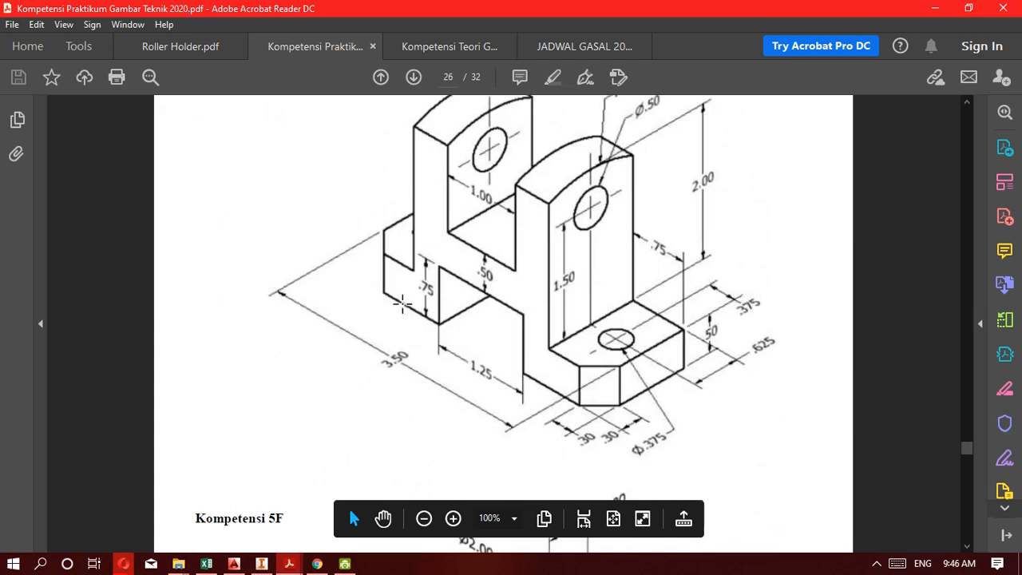
pyautogui.scroll(-10, 347, 365)
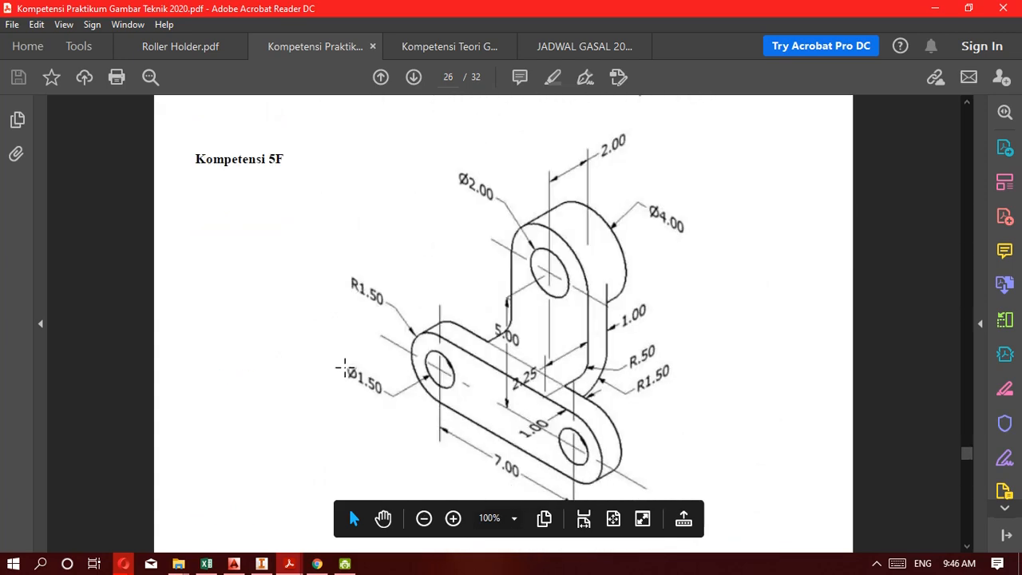
pyautogui.scroll(-17, 345, 369)
pyautogui.scroll(-5, 342, 383)
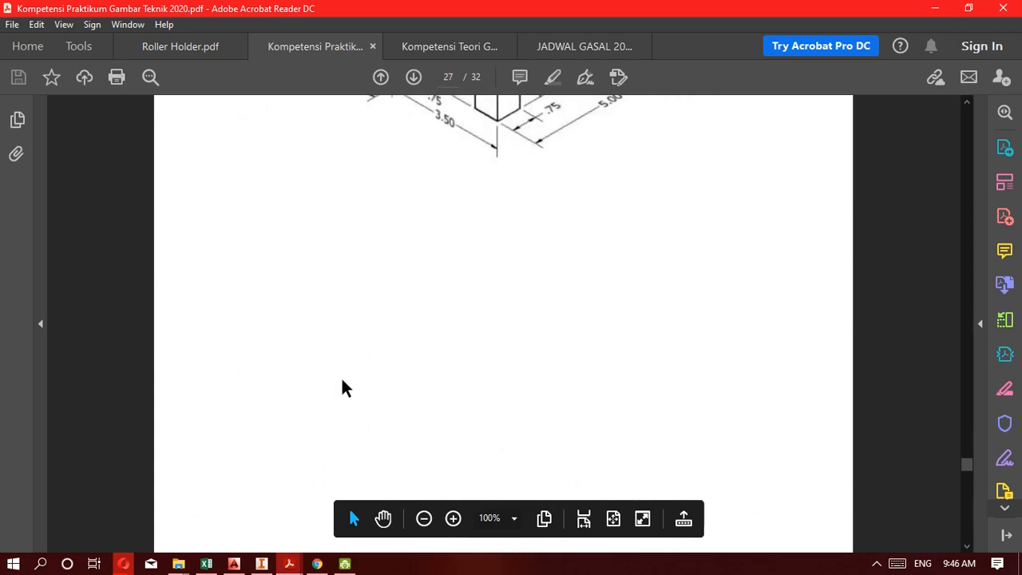
pyautogui.scroll(7, 342, 387)
pyautogui.scroll(-6, 340, 388)
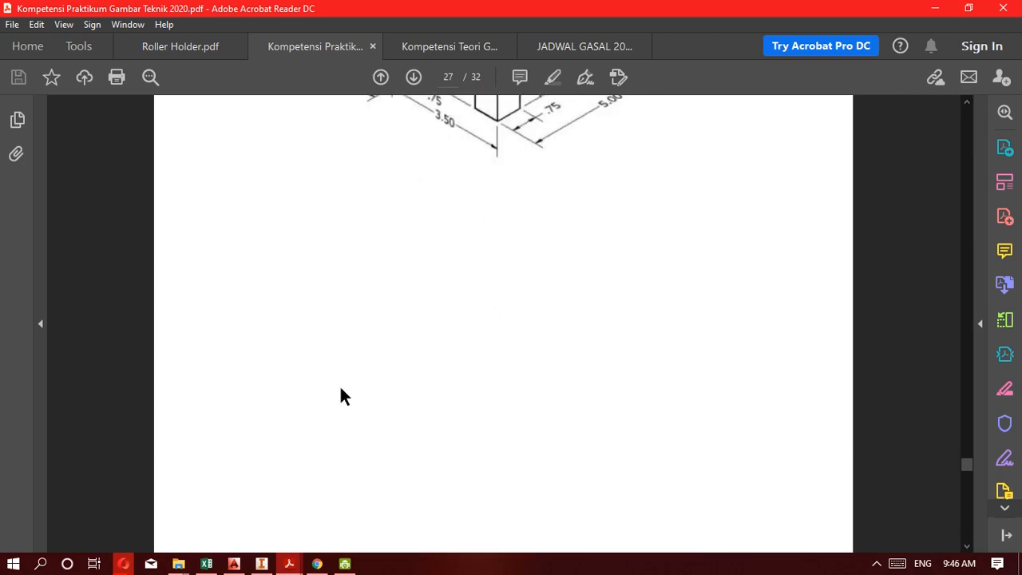
pyautogui.scroll(9, 340, 387)
pyautogui.scroll(10, 340, 388)
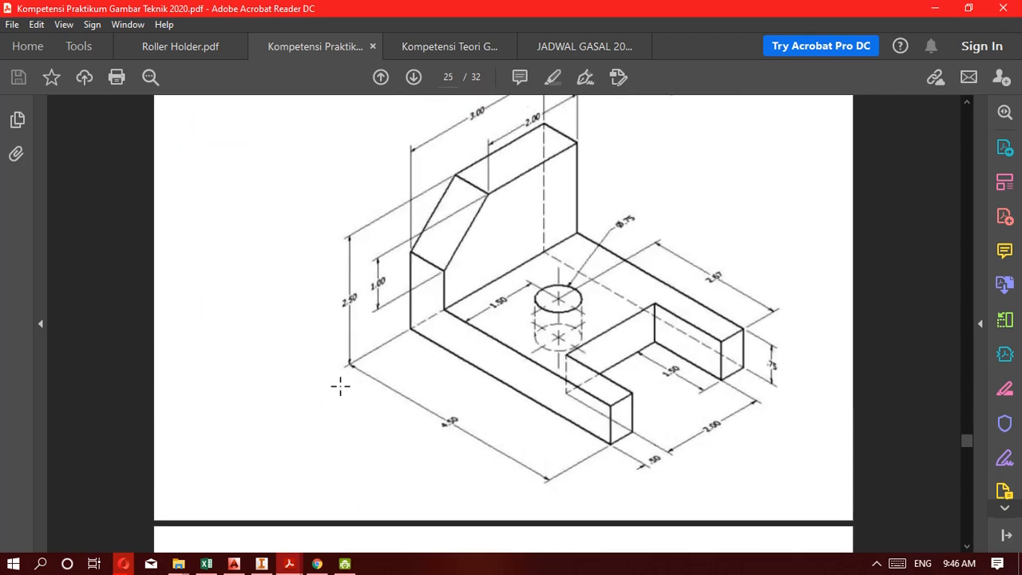
pyautogui.scroll(-1, 341, 389)
pyautogui.scroll(-12, 340, 386)
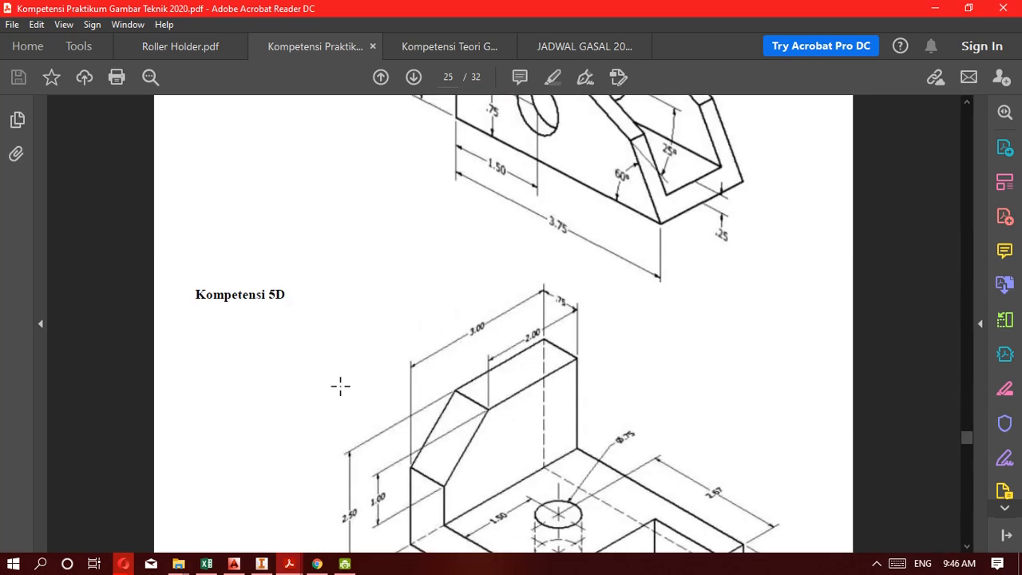
pyautogui.scroll(-12, 340, 386)
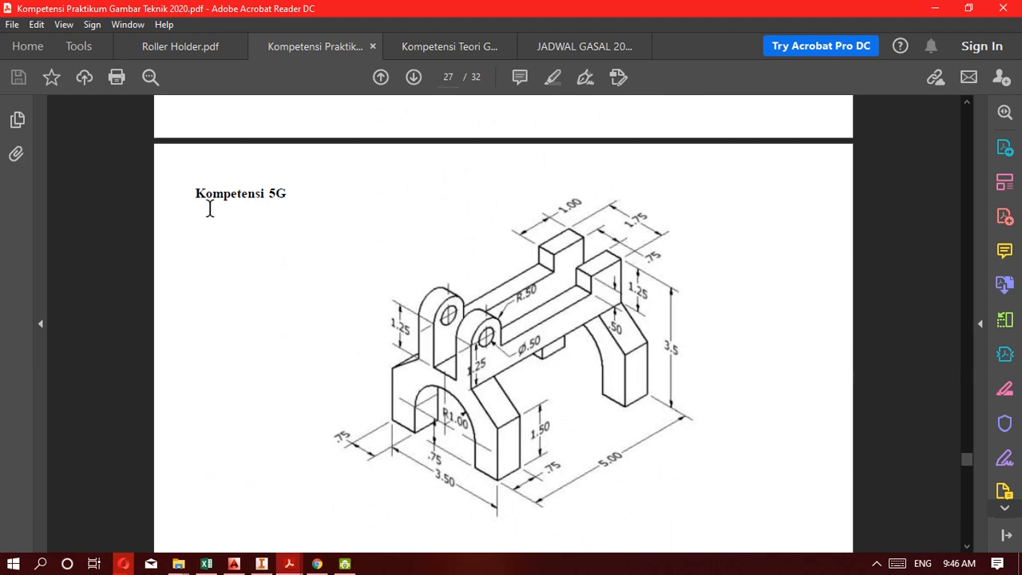
# Return to the Kompetensi 5C drawing on page 25.
pyautogui.scroll(6, 307, 244)
pyautogui.scroll(15, 308, 245)
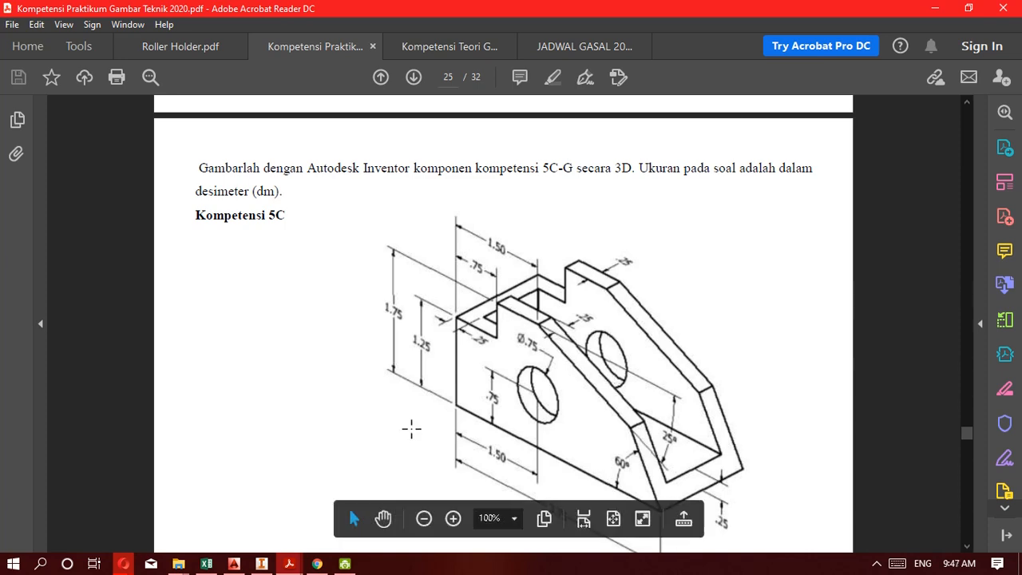
pyautogui.scroll(-2, 409, 413)
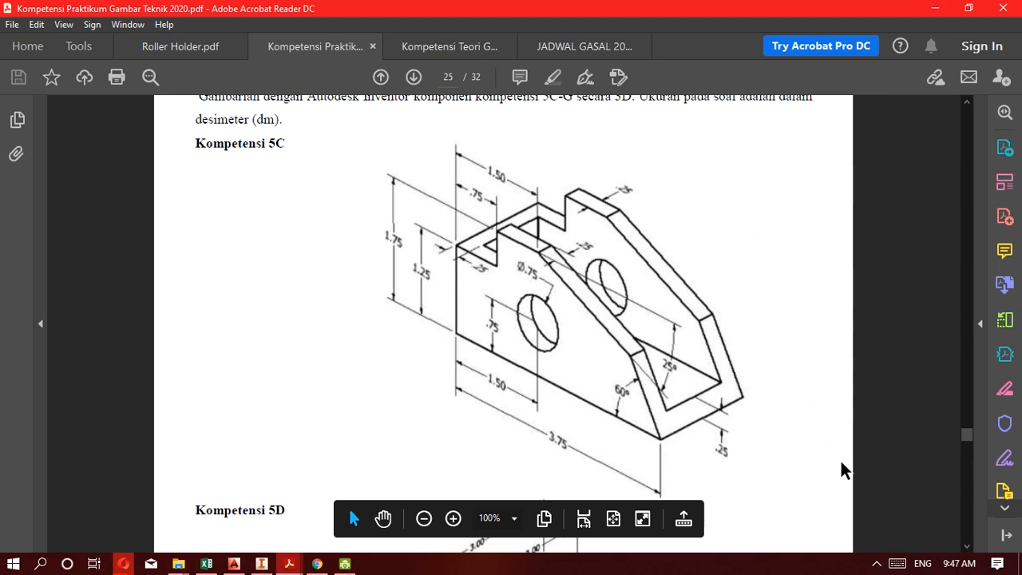
pyautogui.click(878, 564)
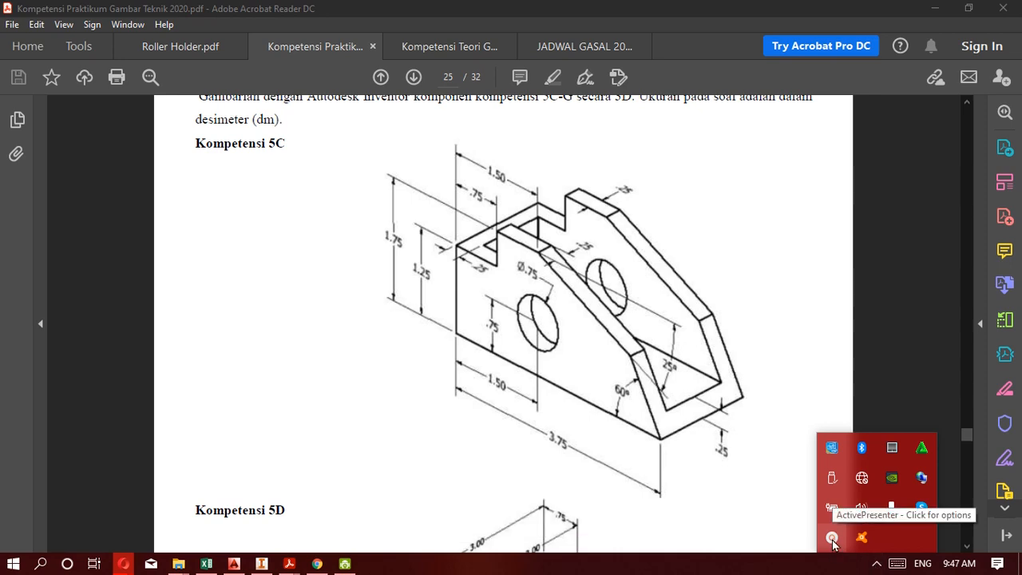
pyautogui.click(833, 541)
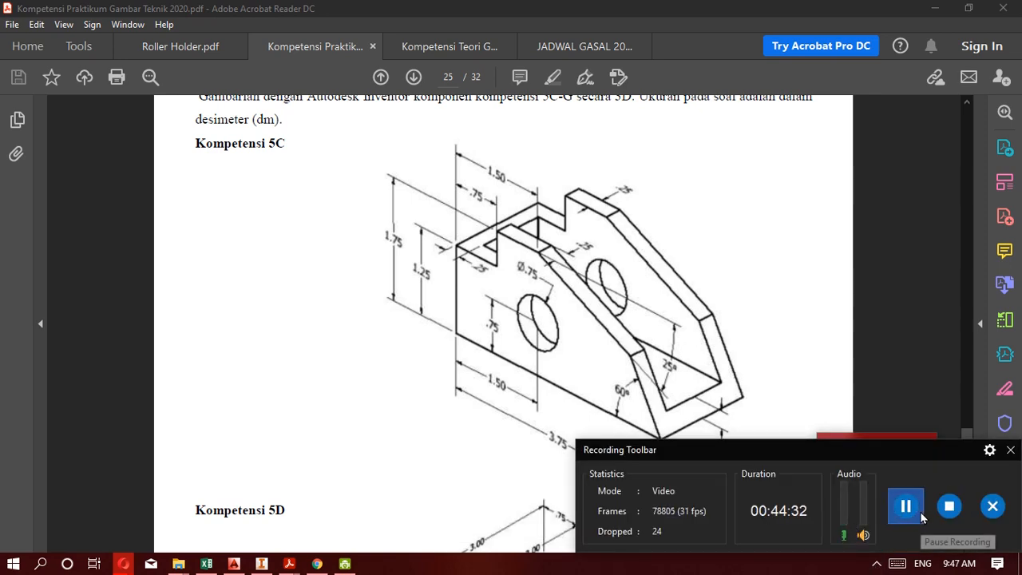